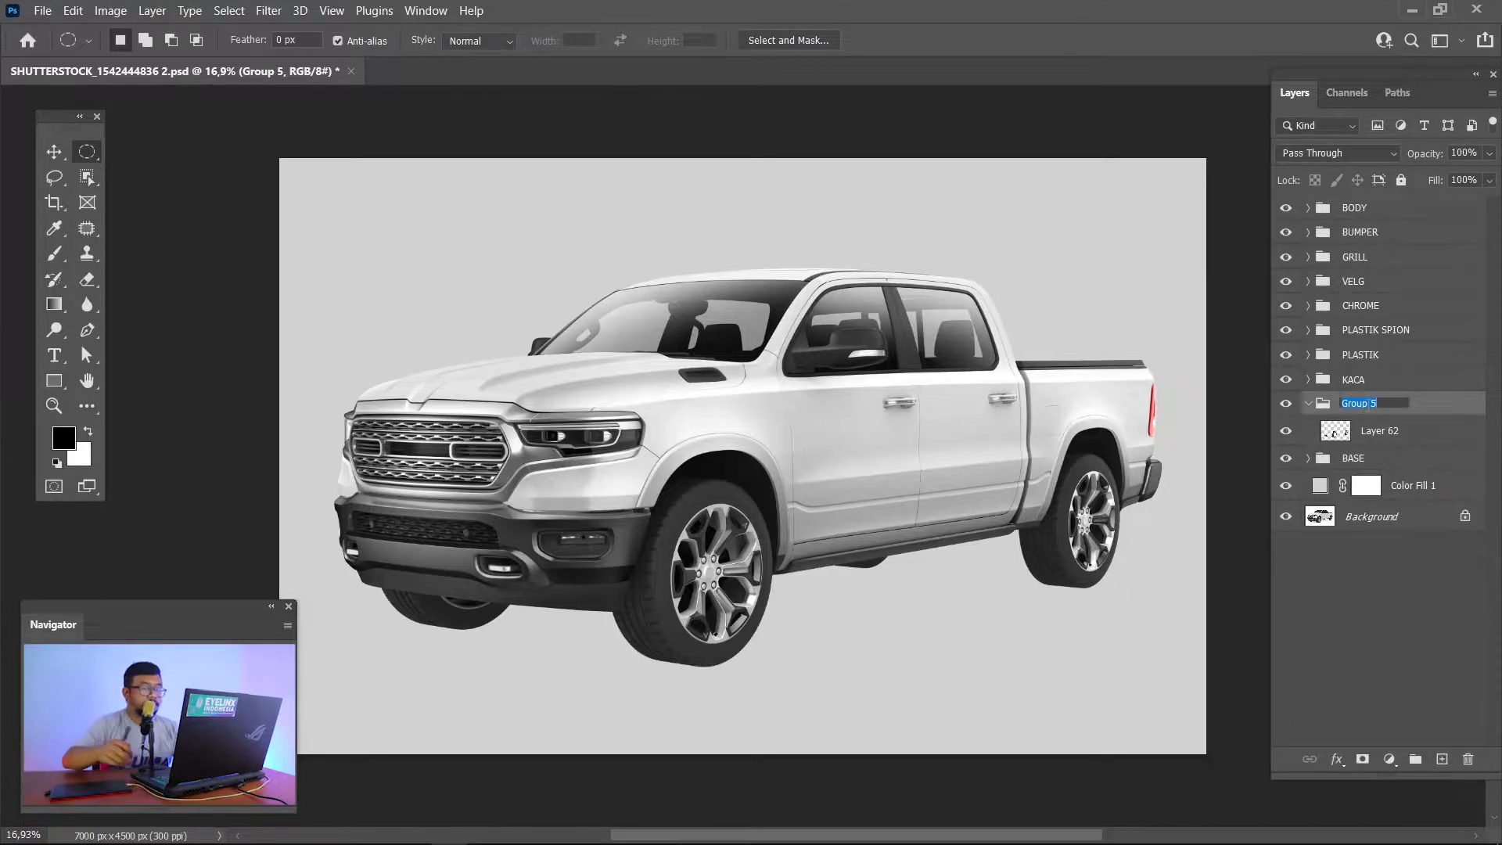
Step: Rename the group directly above BASE as BAN and select its layer, Layer 62
{"action": "key", "text": "Return"}
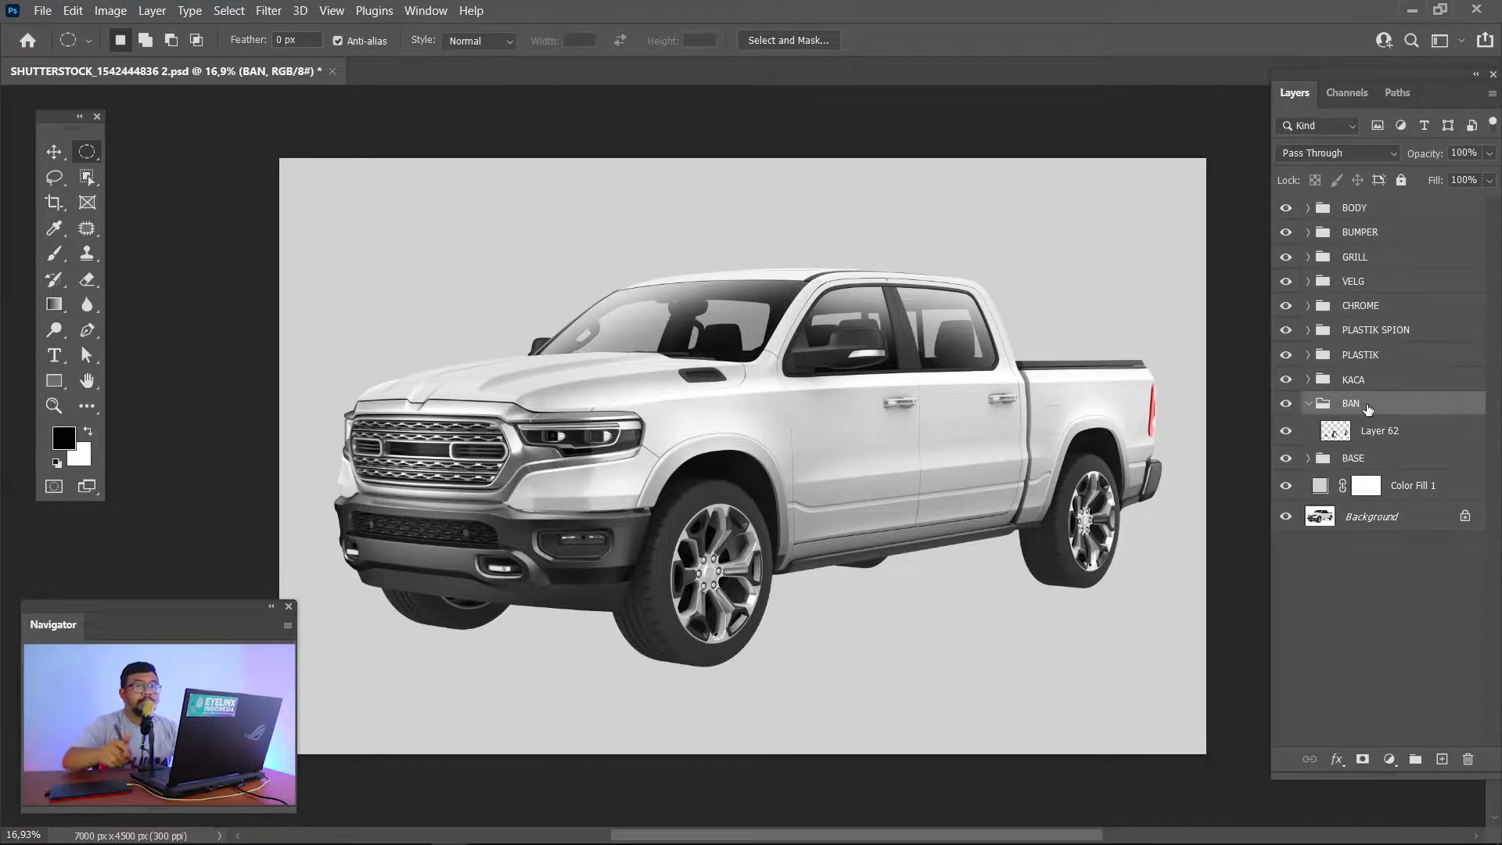
{"action": "left_click", "coordinate": [1402, 437]}
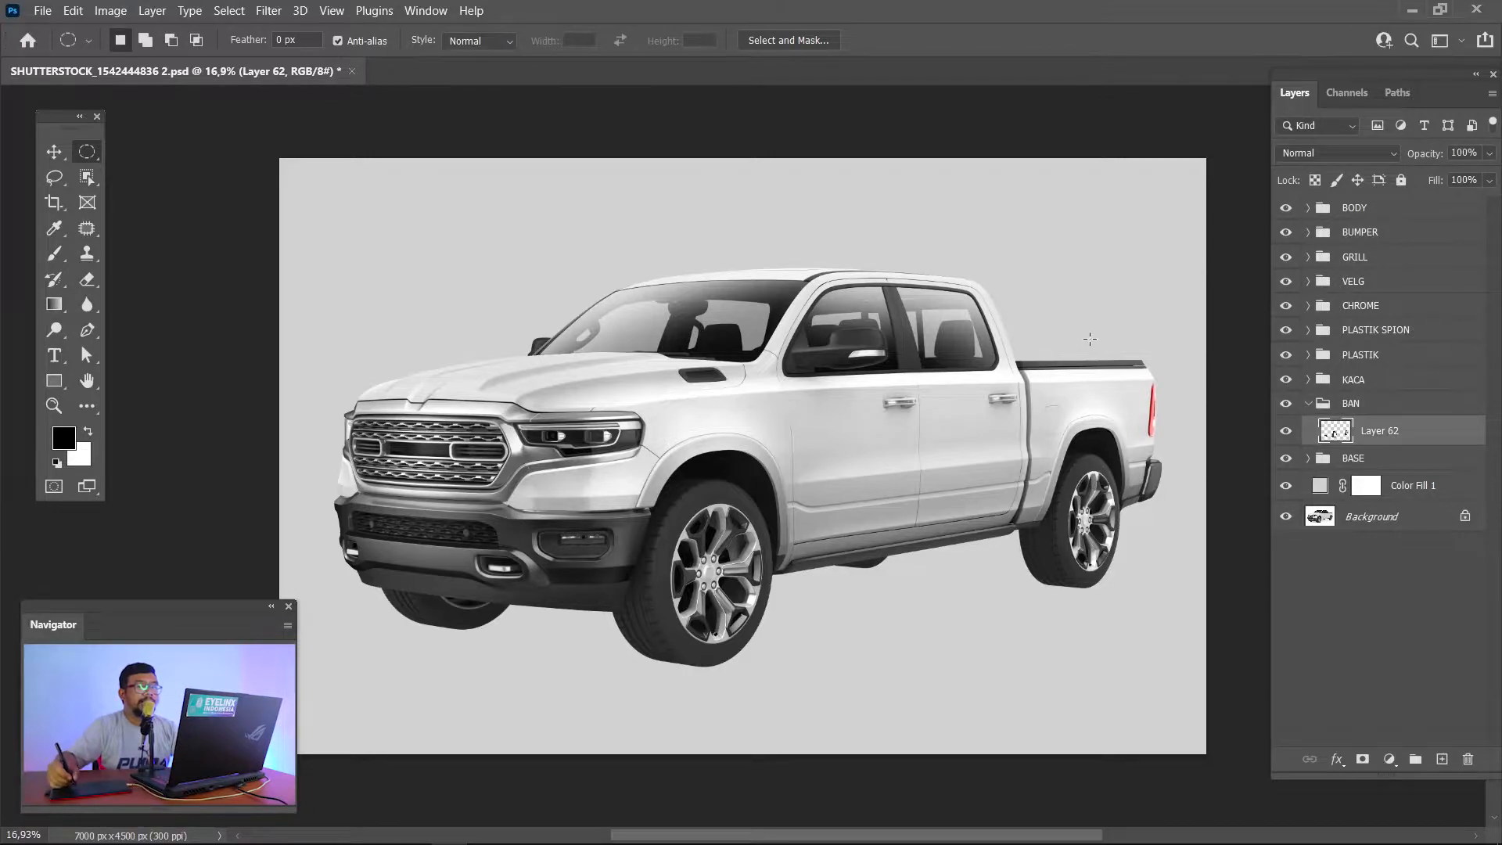
{"action": "key", "text": "z"}
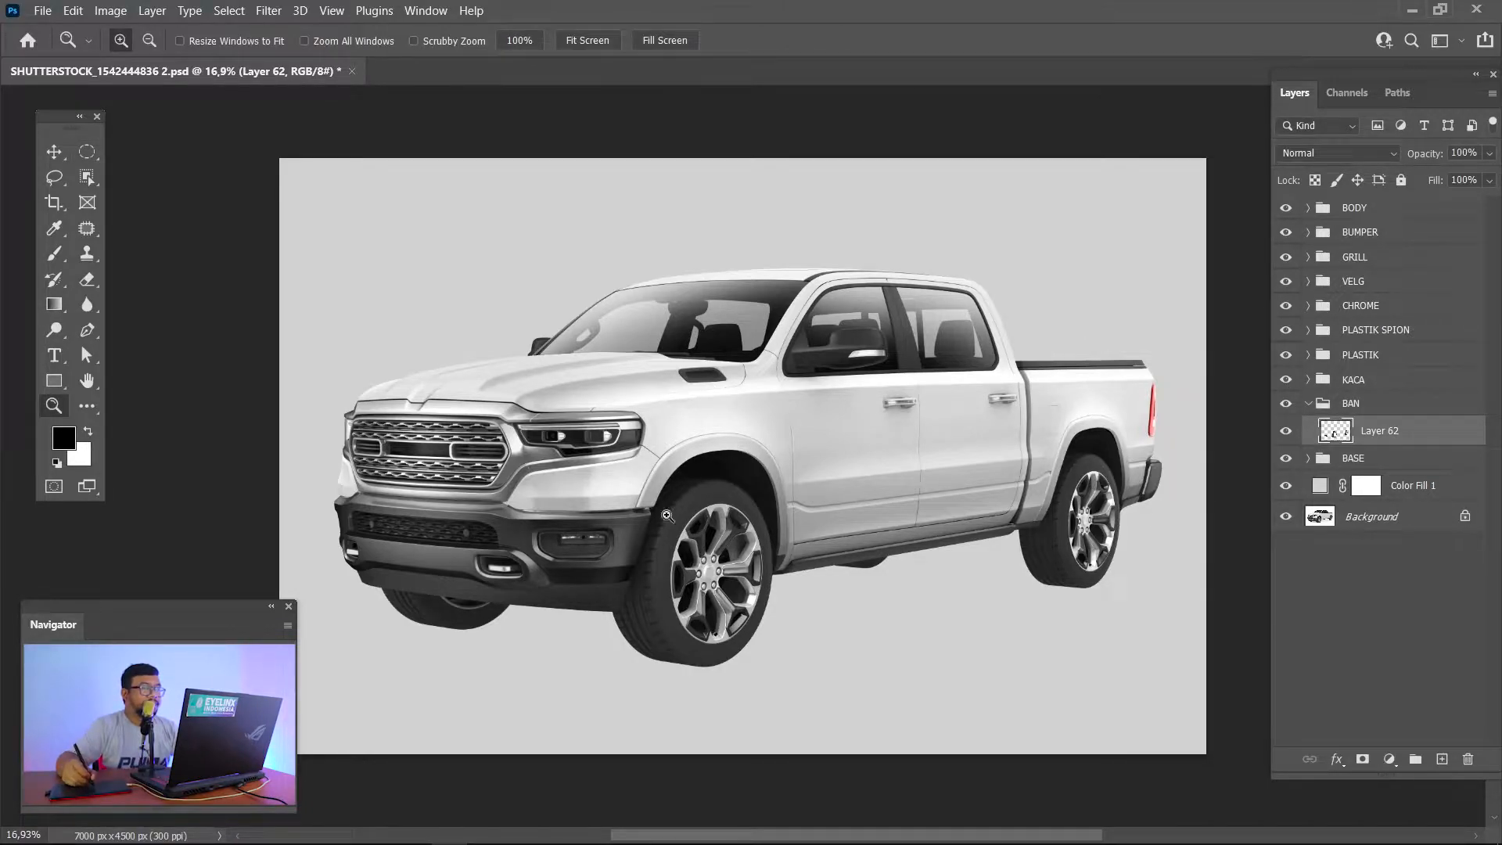
{"action": "key", "text": "m"}
{"action": "left_click_drag", "start_coordinate": [598, 445], "coordinate": [837, 714]}
{"action": "key", "text": "ctrl+d"}
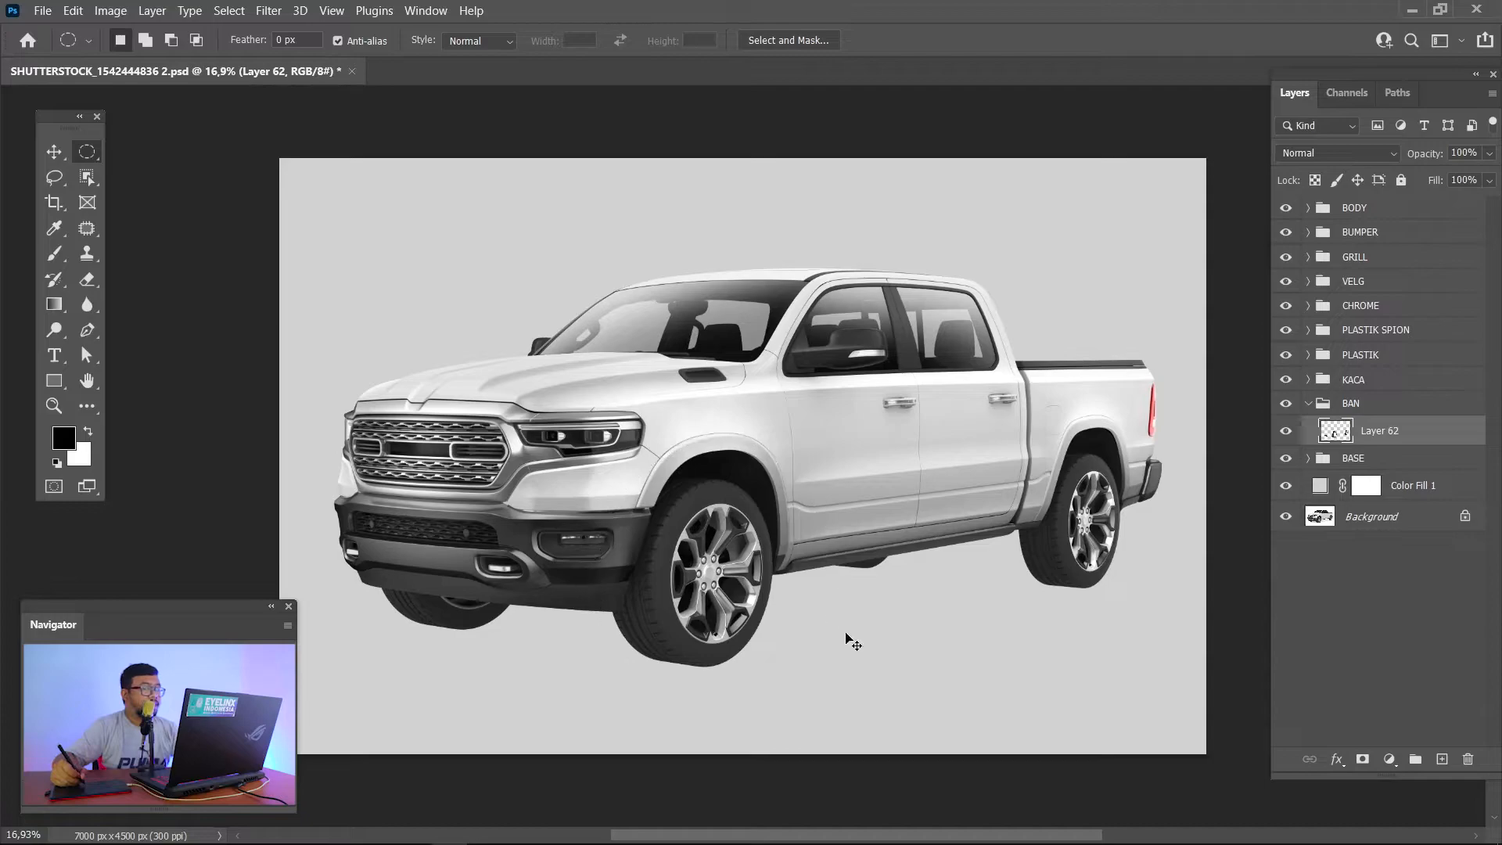
Step: Hide every group except BAN so that only the tyre pieces remain shown over the grey fill
{"action": "key", "text": "z"}
{"action": "left_click", "coordinate": [842, 626]}
{"action": "left_click_drag", "start_coordinate": [420, 326], "coordinate": [981, 605]}
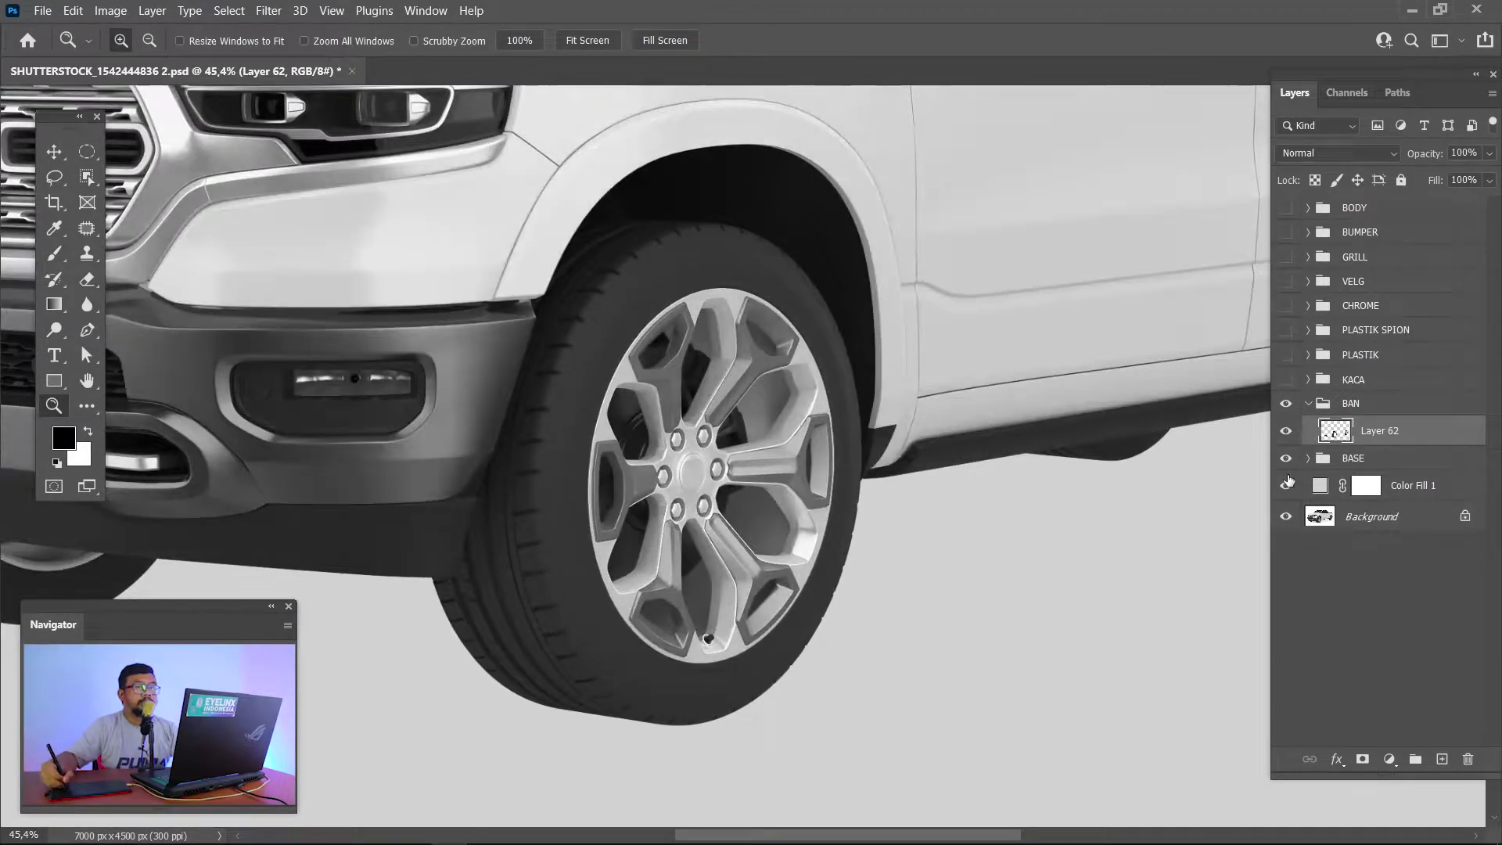
{"action": "left_click_drag", "start_coordinate": [785, 503], "coordinate": [738, 519]}
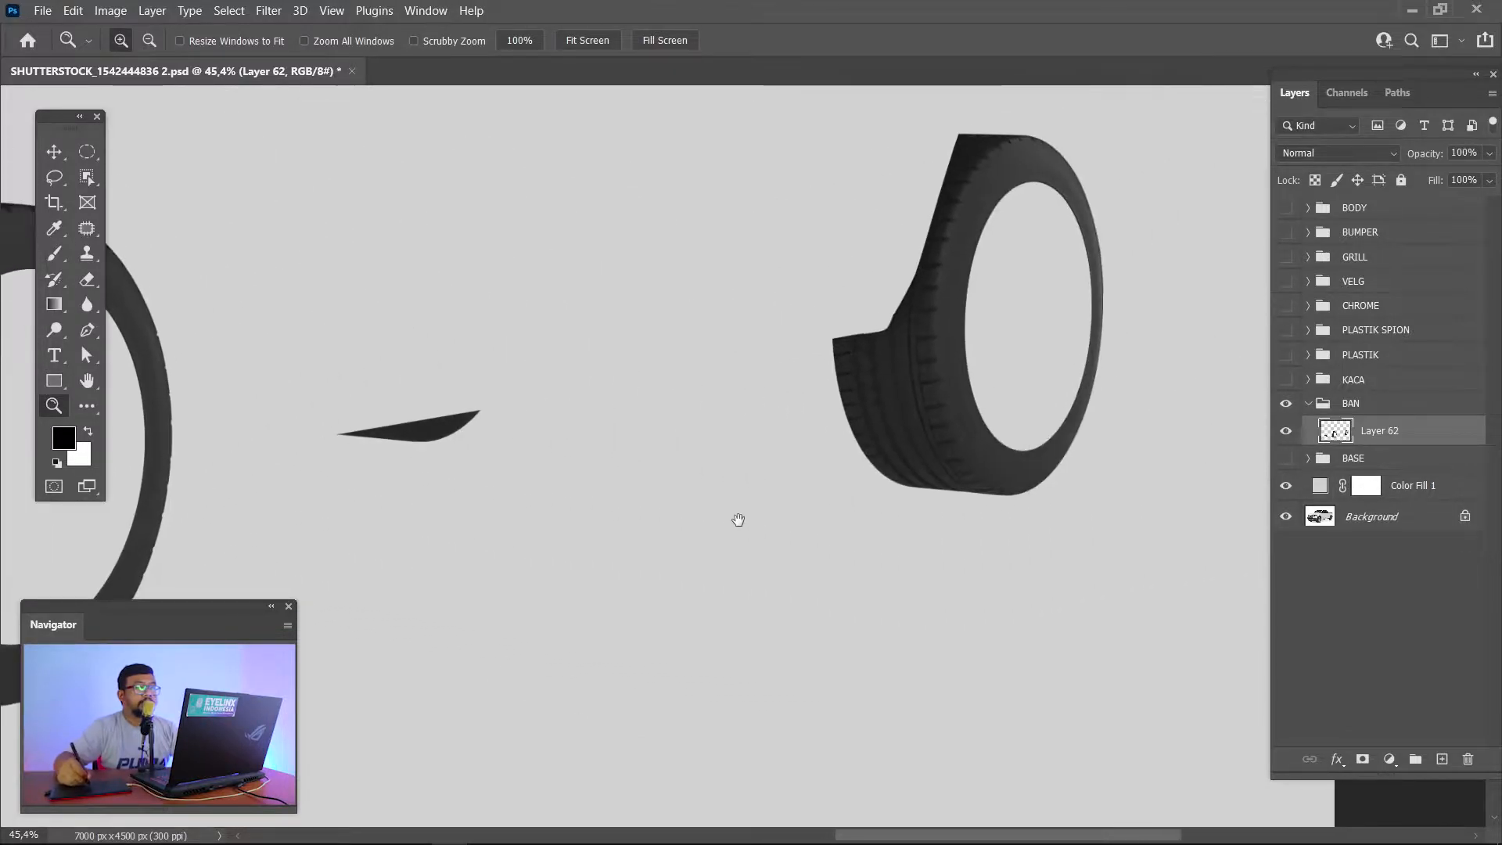
Step: Duplicate Layer 62 inside the BAN group
{"action": "key", "text": "p"}
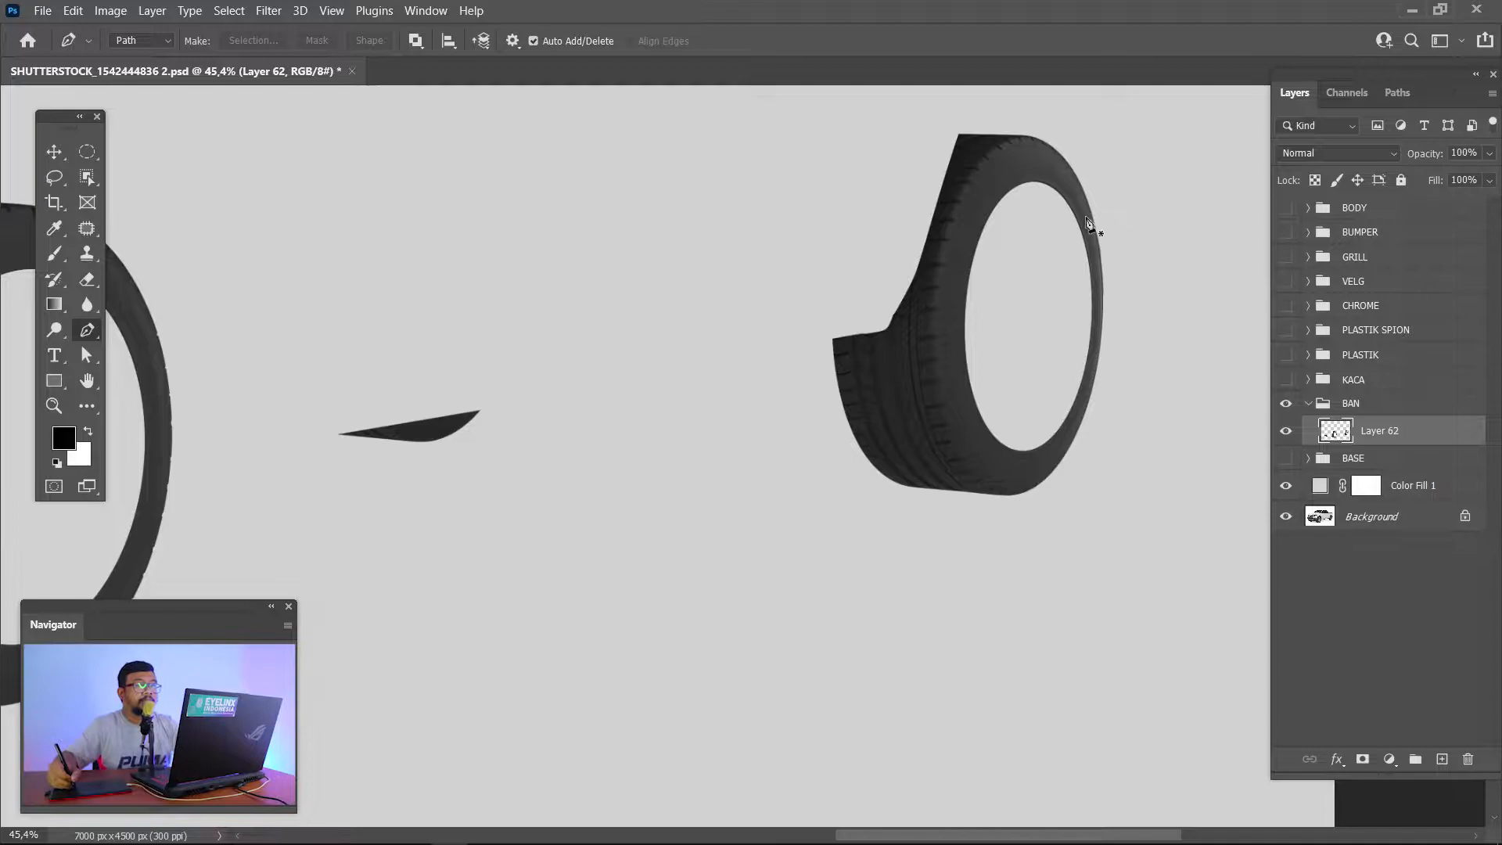
{"action": "key", "text": "ctrl+plus"}
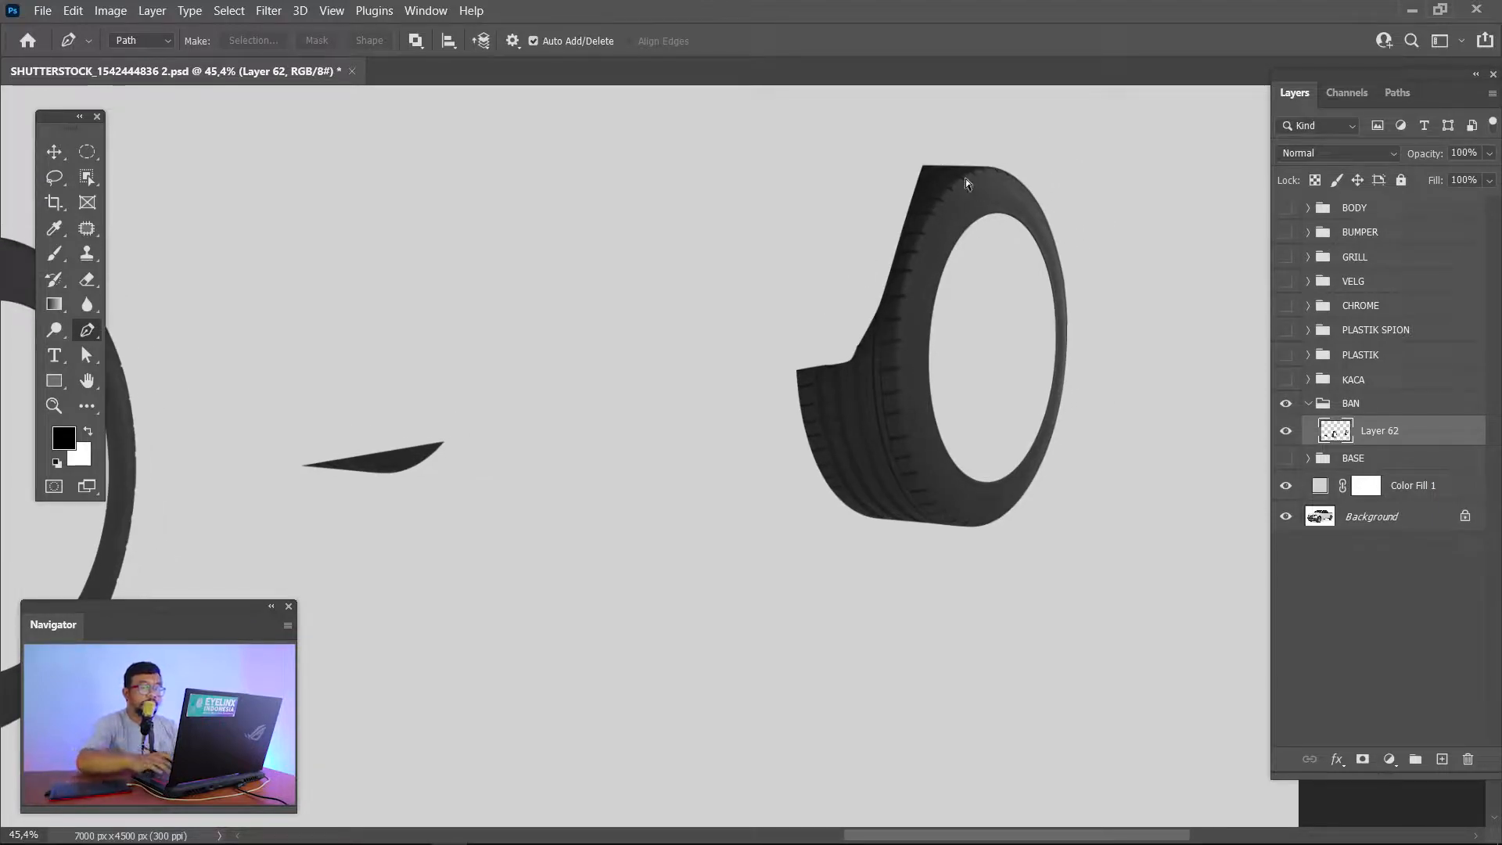
{"action": "key", "text": "ctrl+plus"}
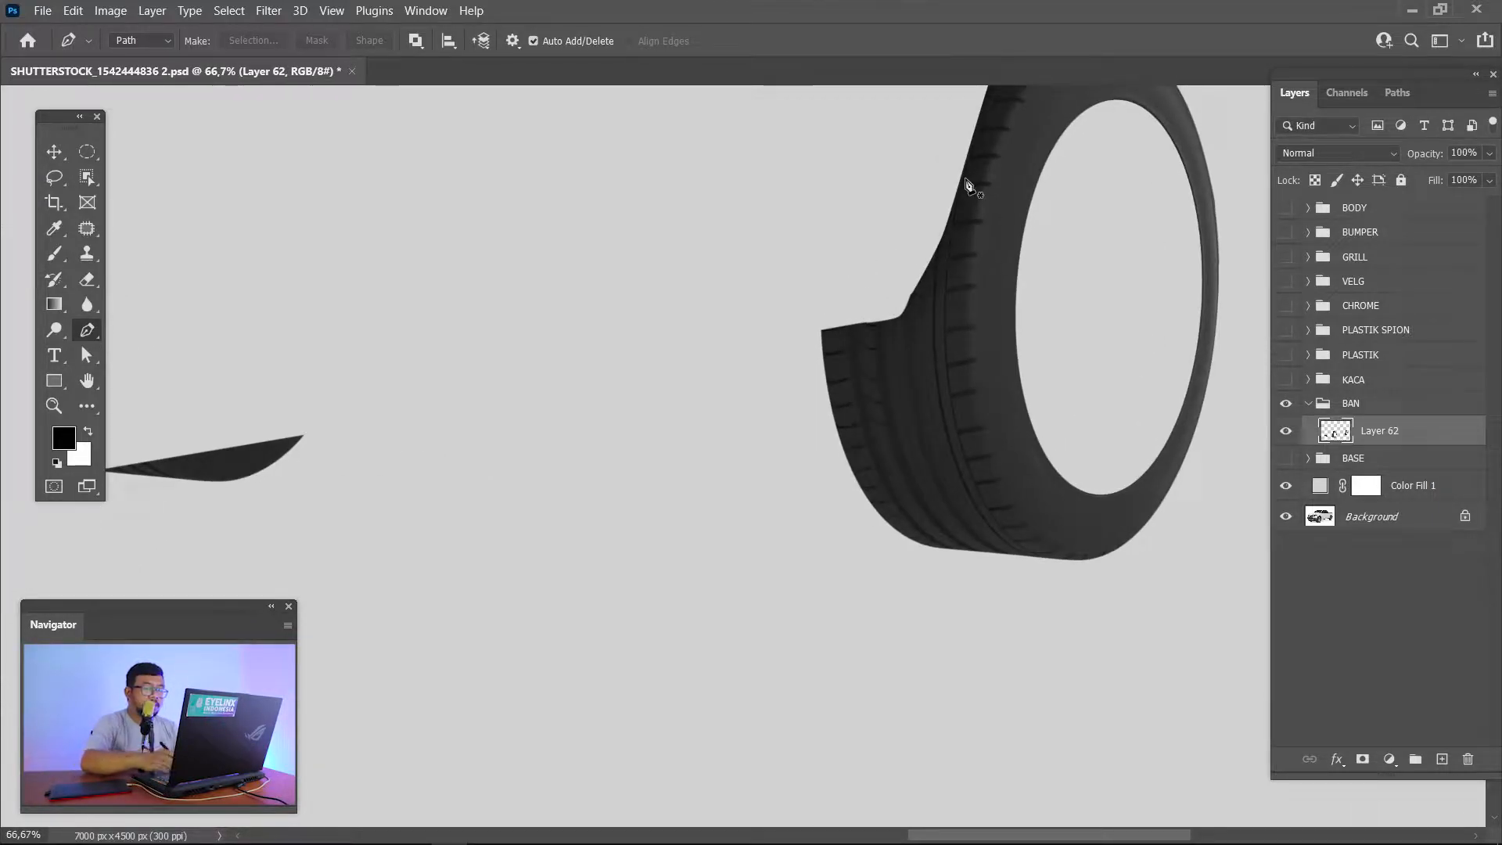
{"action": "key", "text": "ctrl+j"}
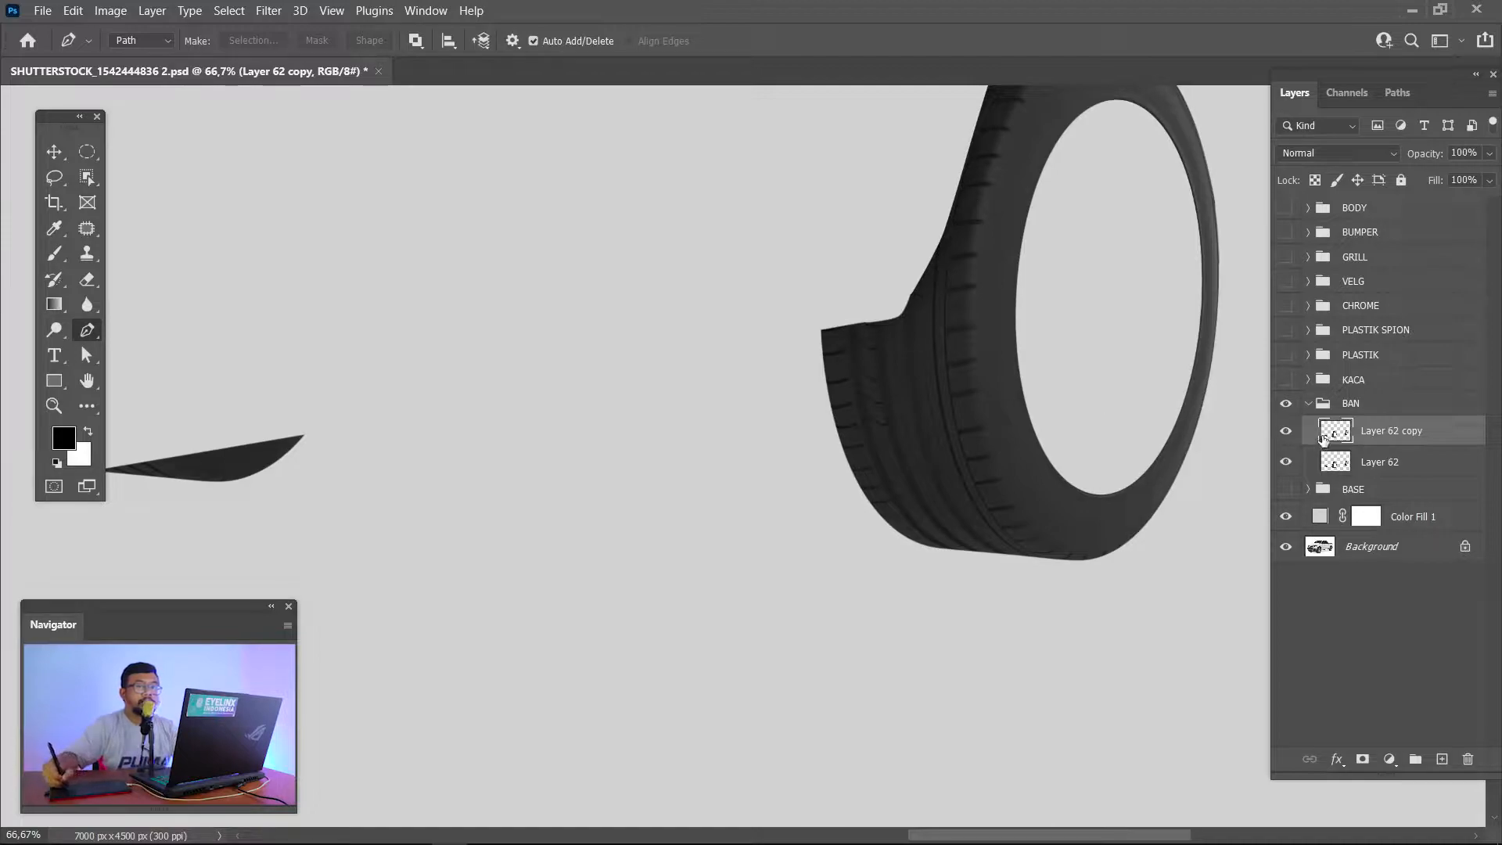
Step: Trace a closed Pen path around the rear tyre's sidewall along the tread edge, bowing its outer side beyond the tyre
{"action": "left_click_drag", "start_coordinate": [1026, 466], "coordinate": [735, 734]}
{"action": "key", "text": "ctrl+plus"}
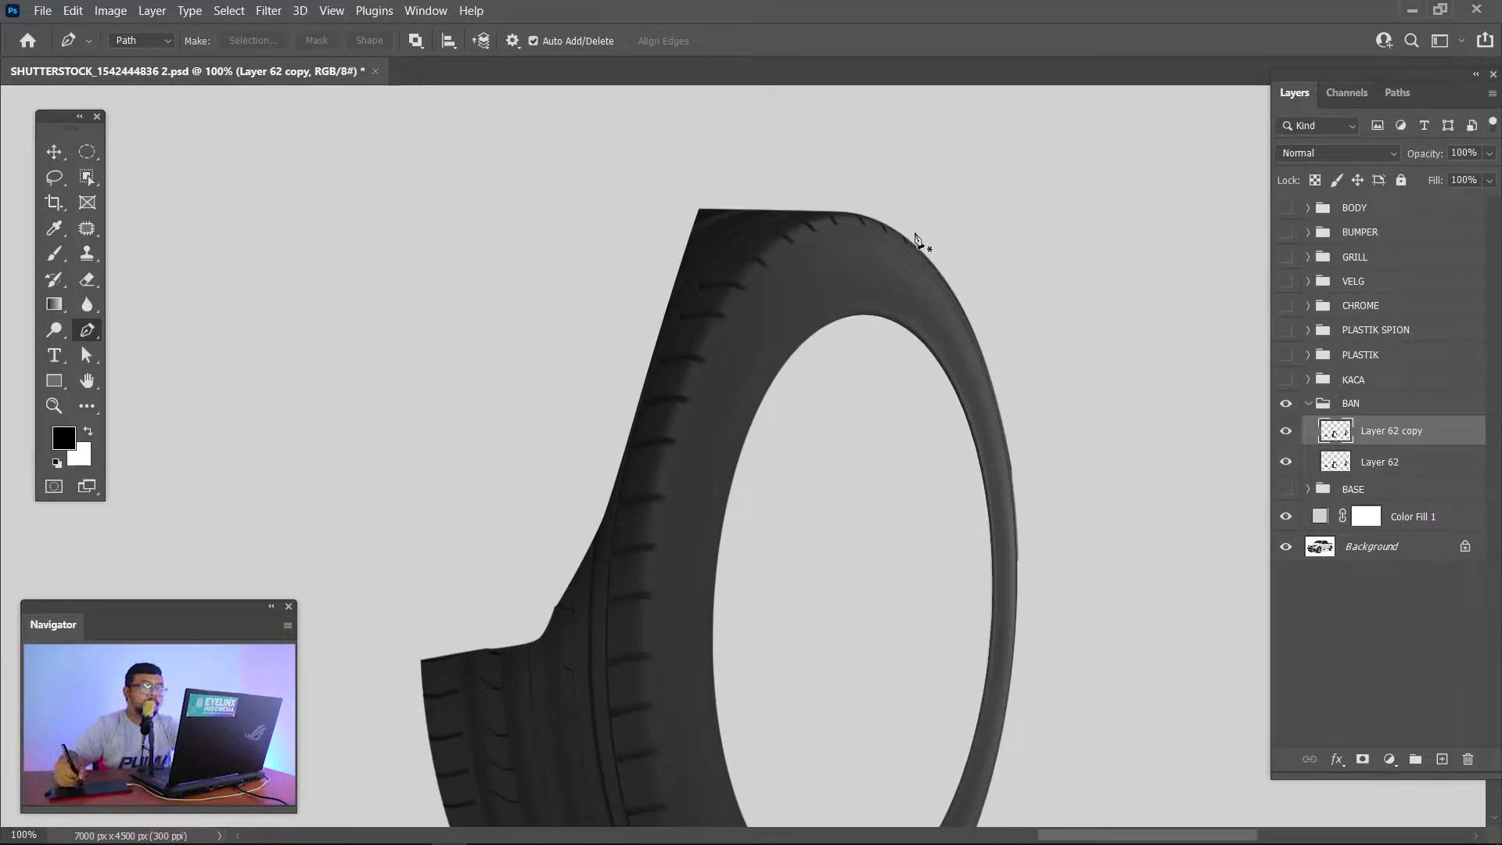
{"action": "left_click_drag", "start_coordinate": [851, 216], "coordinate": [801, 217]}
{"action": "left_click_drag", "start_coordinate": [658, 466], "coordinate": [620, 408]}
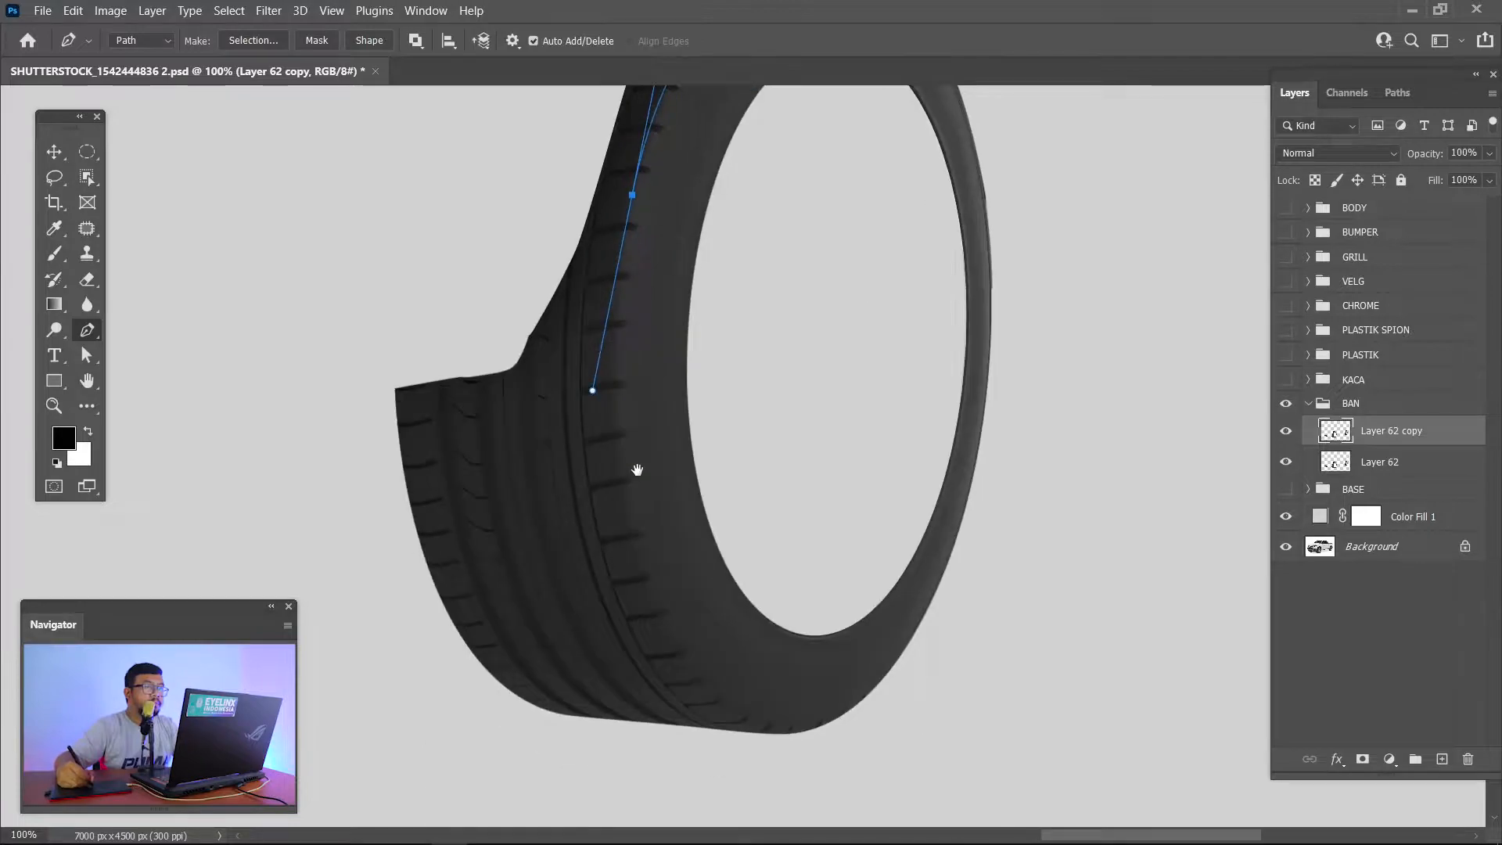
{"action": "left_click_drag", "start_coordinate": [701, 685], "coordinate": [888, 718]}
{"action": "left_click_drag", "start_coordinate": [1014, 503], "coordinate": [1016, 498]}
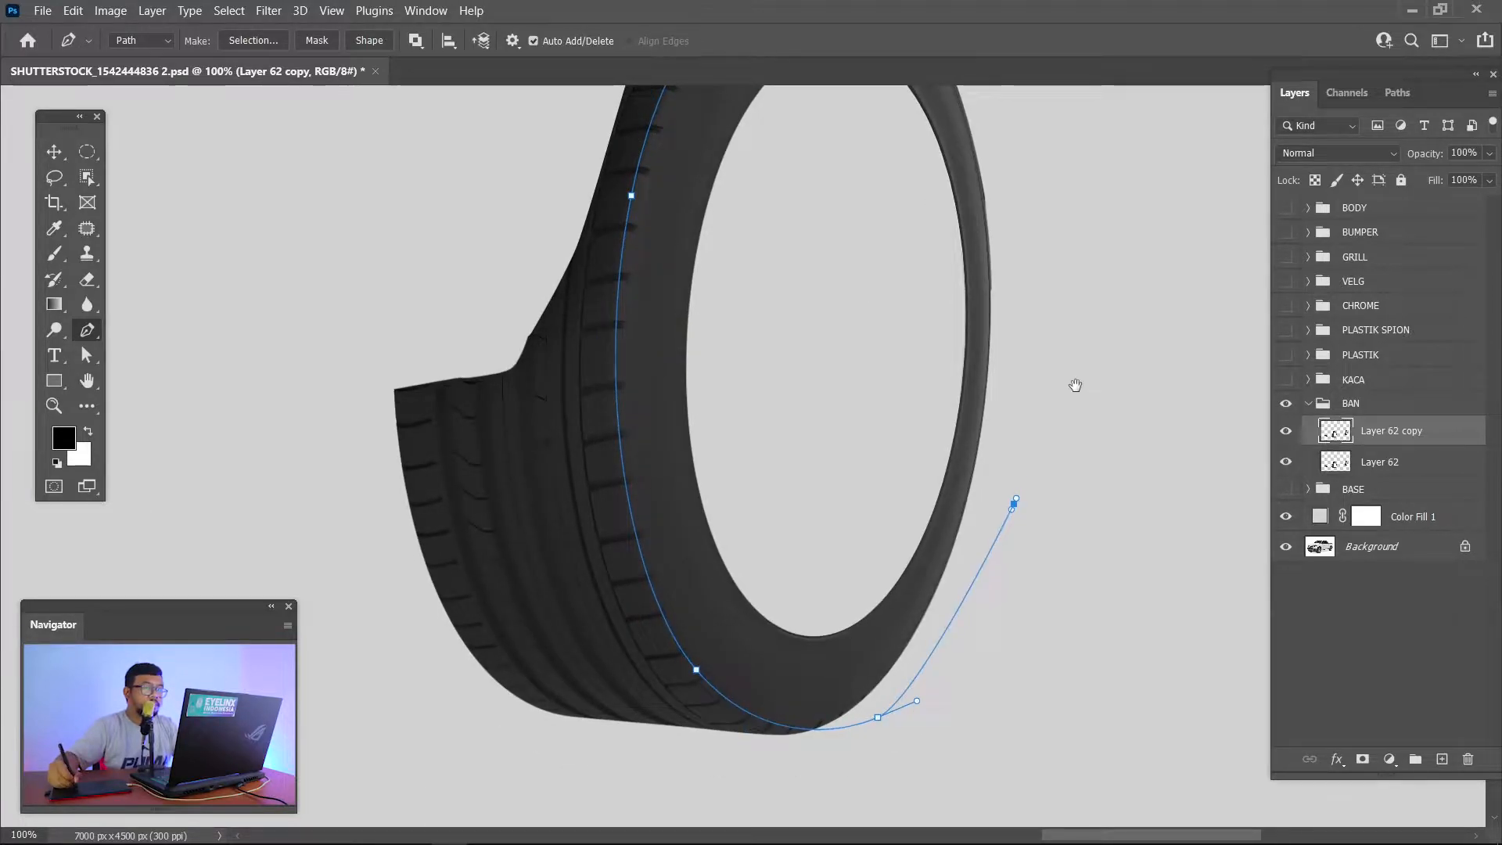
{"action": "left_click_drag", "start_coordinate": [1075, 353], "coordinate": [1090, 502]}
{"action": "left_click", "coordinate": [649, 346]}
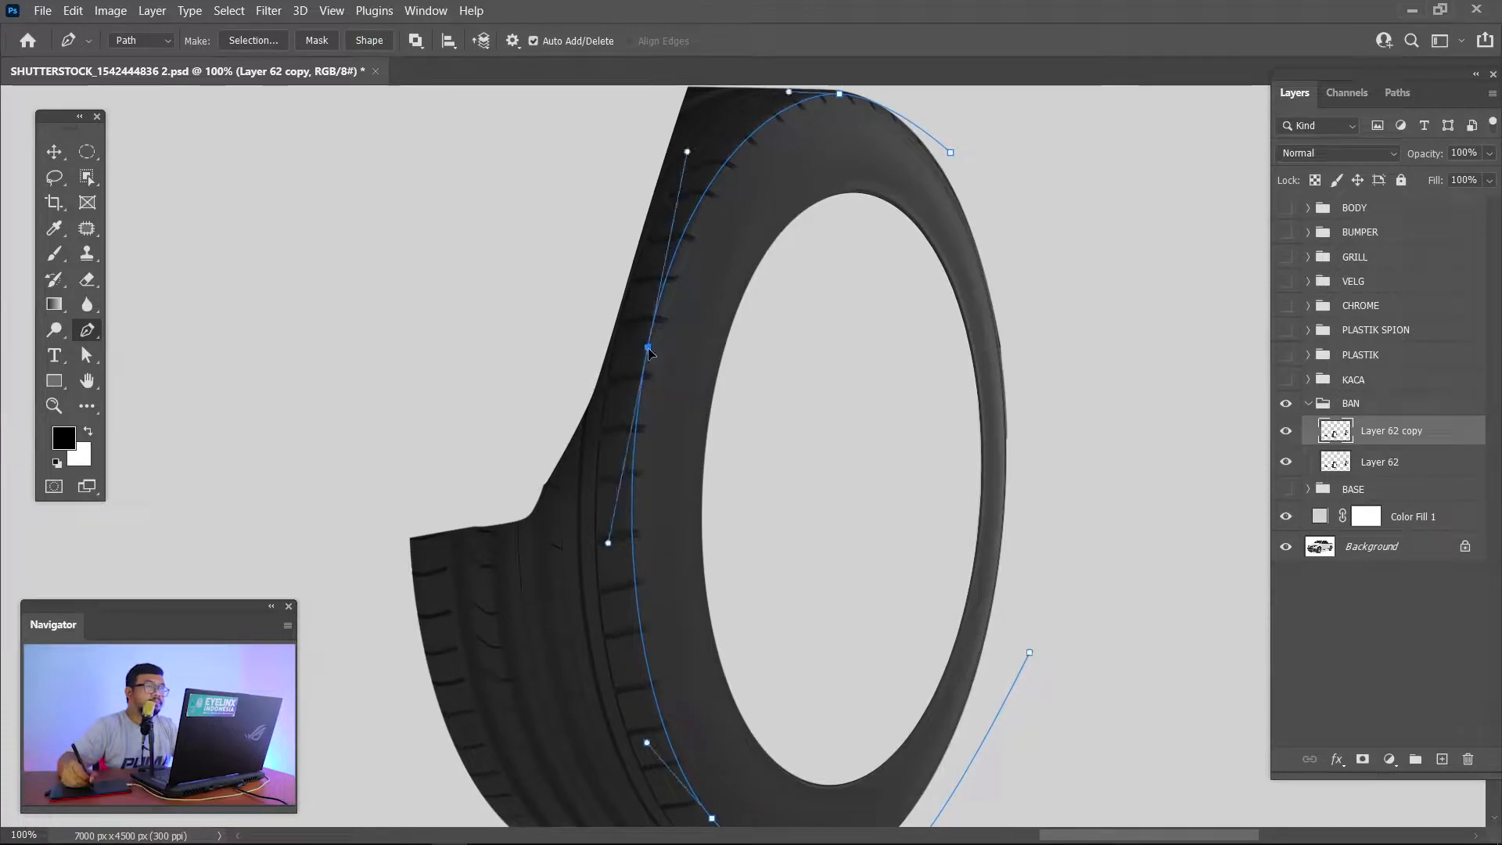
{"action": "left_click", "coordinate": [951, 153]}
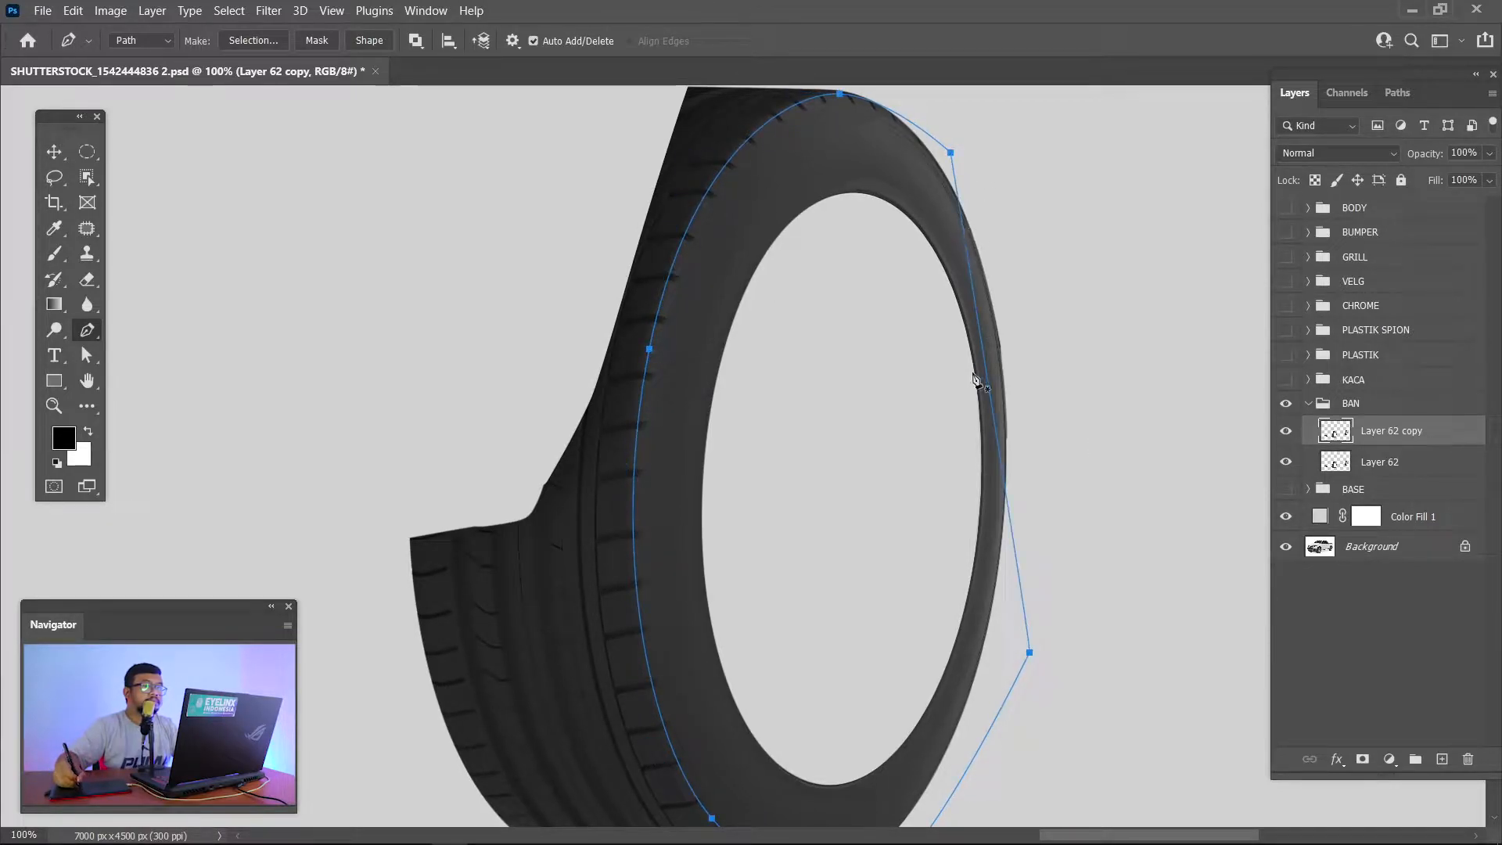
{"action": "left_click_drag", "start_coordinate": [986, 374], "coordinate": [1027, 365]}
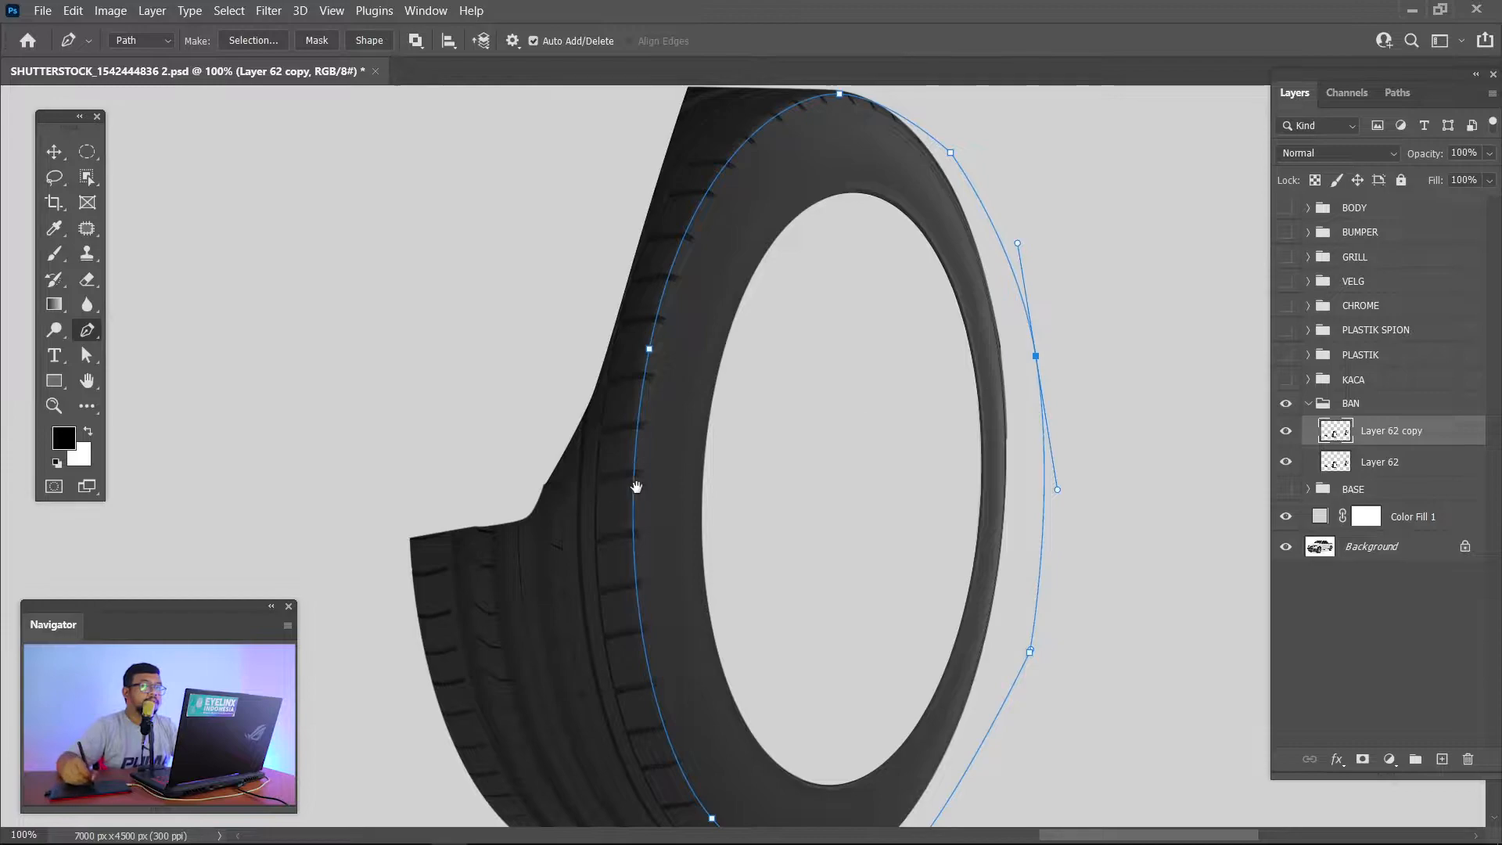
Step: Trace a Pen path along the front tyre's sidewall edge, from its upper right over the top and down the tread side to the bottom
{"action": "left_click_drag", "start_coordinate": [636, 487], "coordinate": [1110, 344]}
{"action": "left_click_drag", "start_coordinate": [469, 485], "coordinate": [1189, 289]}
{"action": "left_click_drag", "start_coordinate": [446, 492], "coordinate": [1017, 423]}
{"action": "left_click_drag", "start_coordinate": [548, 391], "coordinate": [811, 443]}
{"action": "left_click_drag", "start_coordinate": [907, 213], "coordinate": [837, 378]}
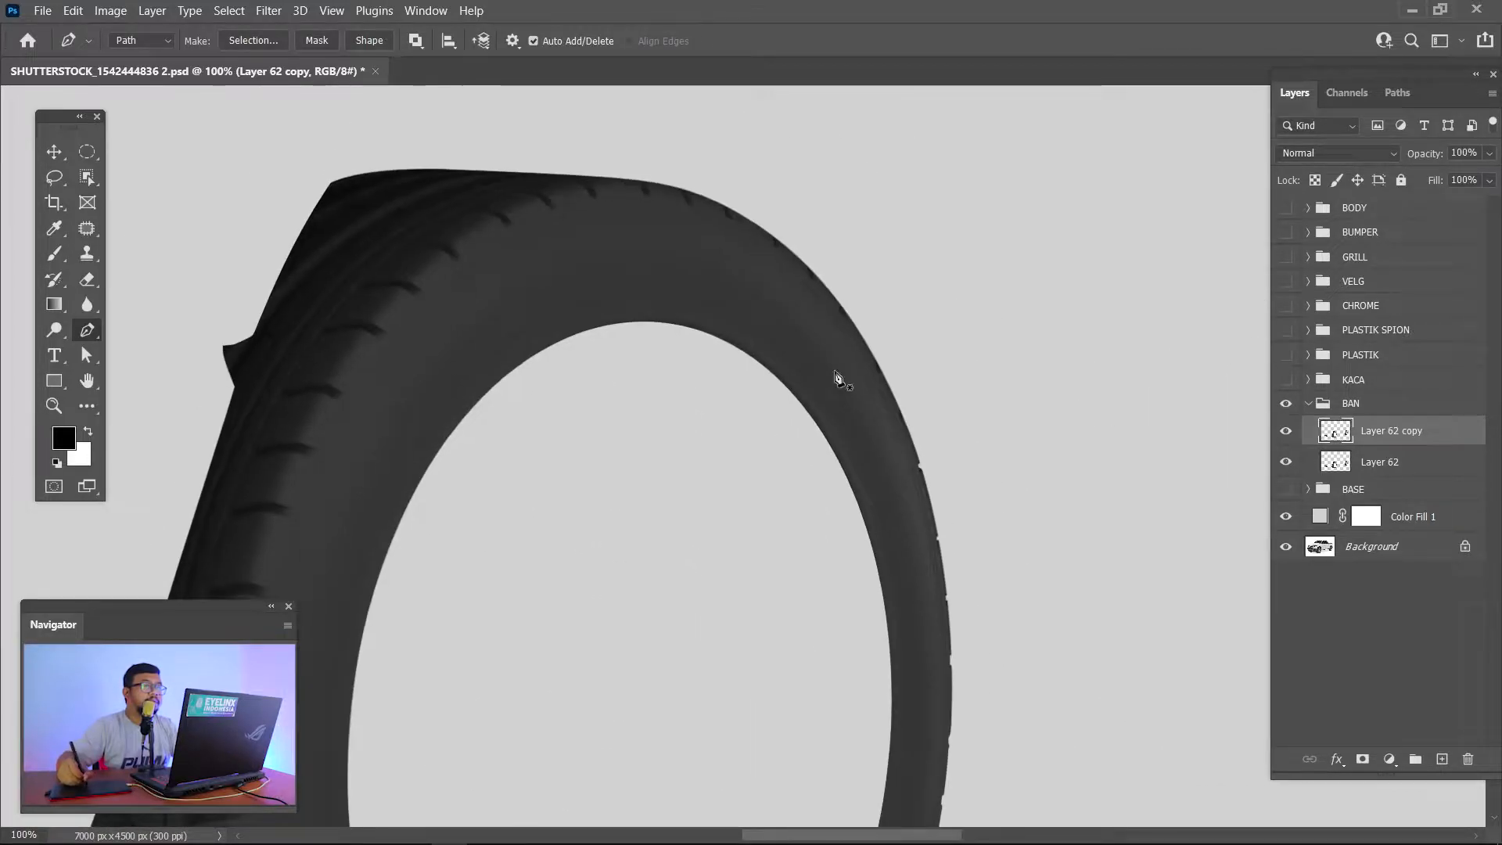
{"action": "left_click", "coordinate": [881, 329]}
{"action": "left_click_drag", "start_coordinate": [651, 184], "coordinate": [523, 179]}
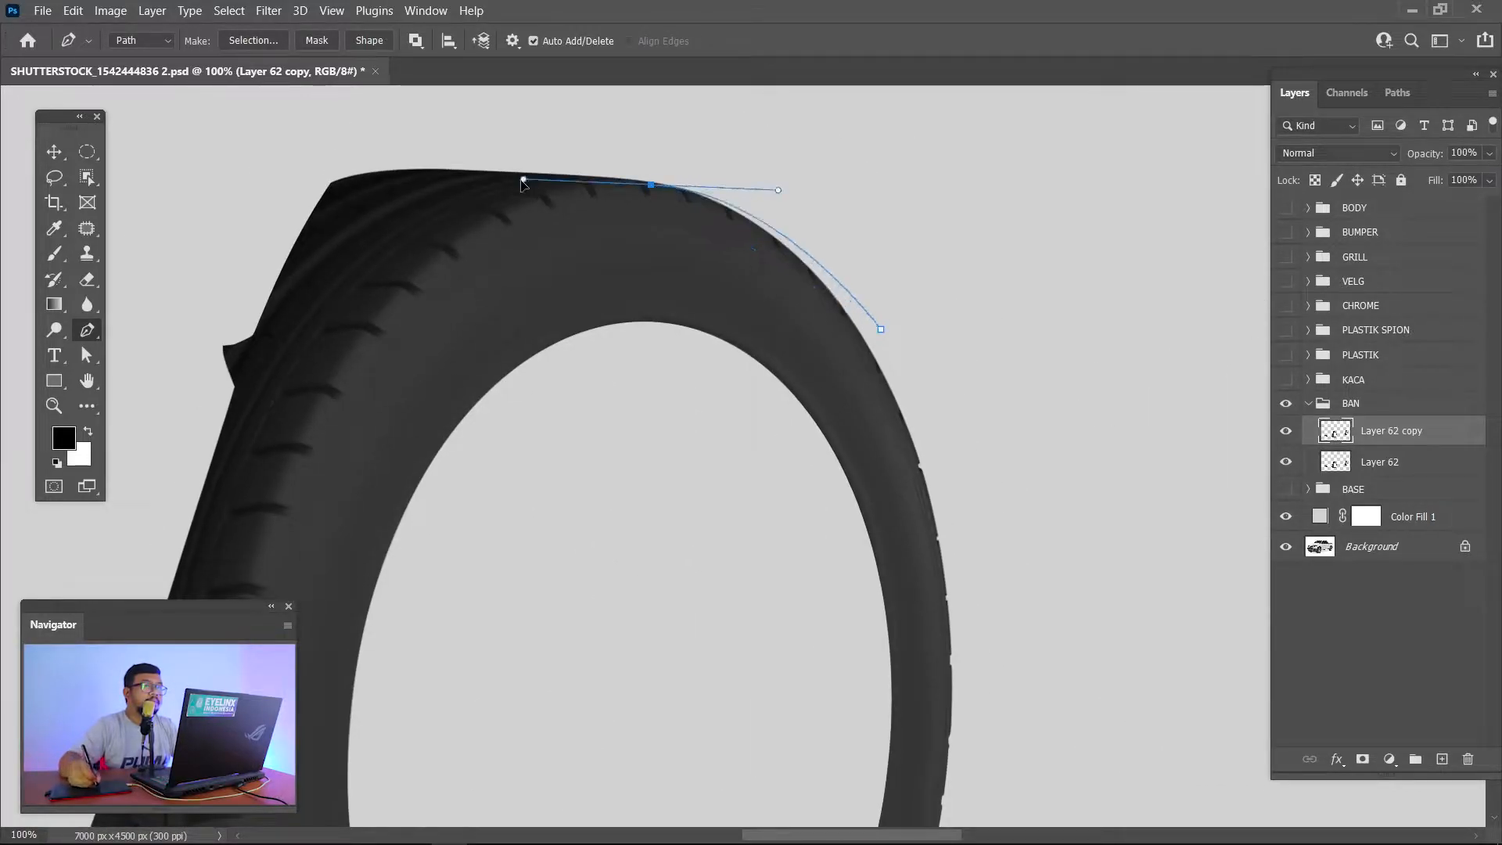
{"action": "left_click_drag", "start_coordinate": [288, 474], "coordinate": [192, 699]}
{"action": "left_click_drag", "start_coordinate": [458, 550], "coordinate": [693, 152]}
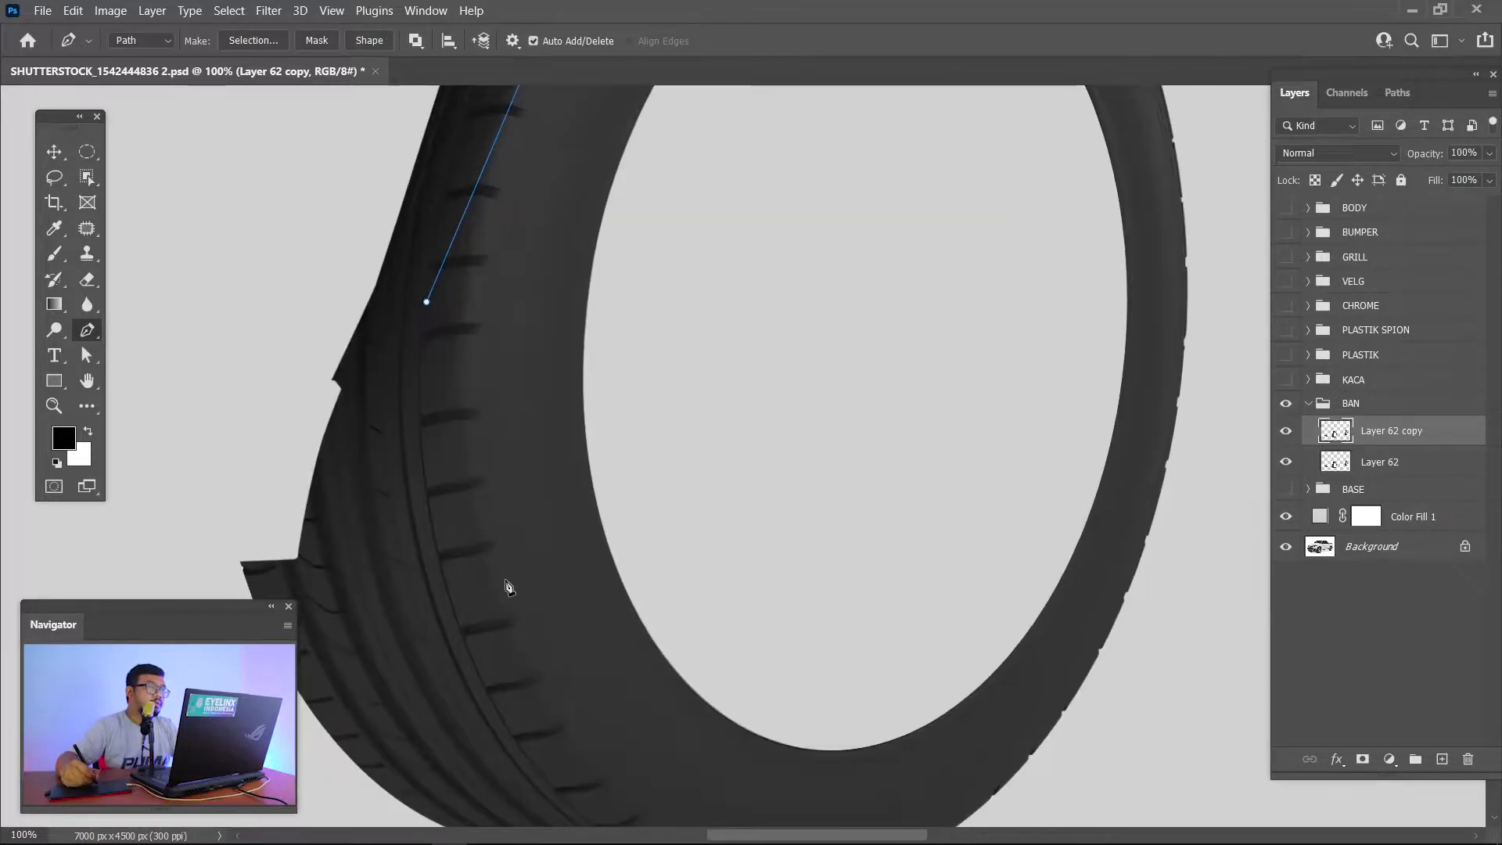
{"action": "left_click_drag", "start_coordinate": [502, 605], "coordinate": [556, 501]}
{"action": "key", "text": "ctrl+z"}
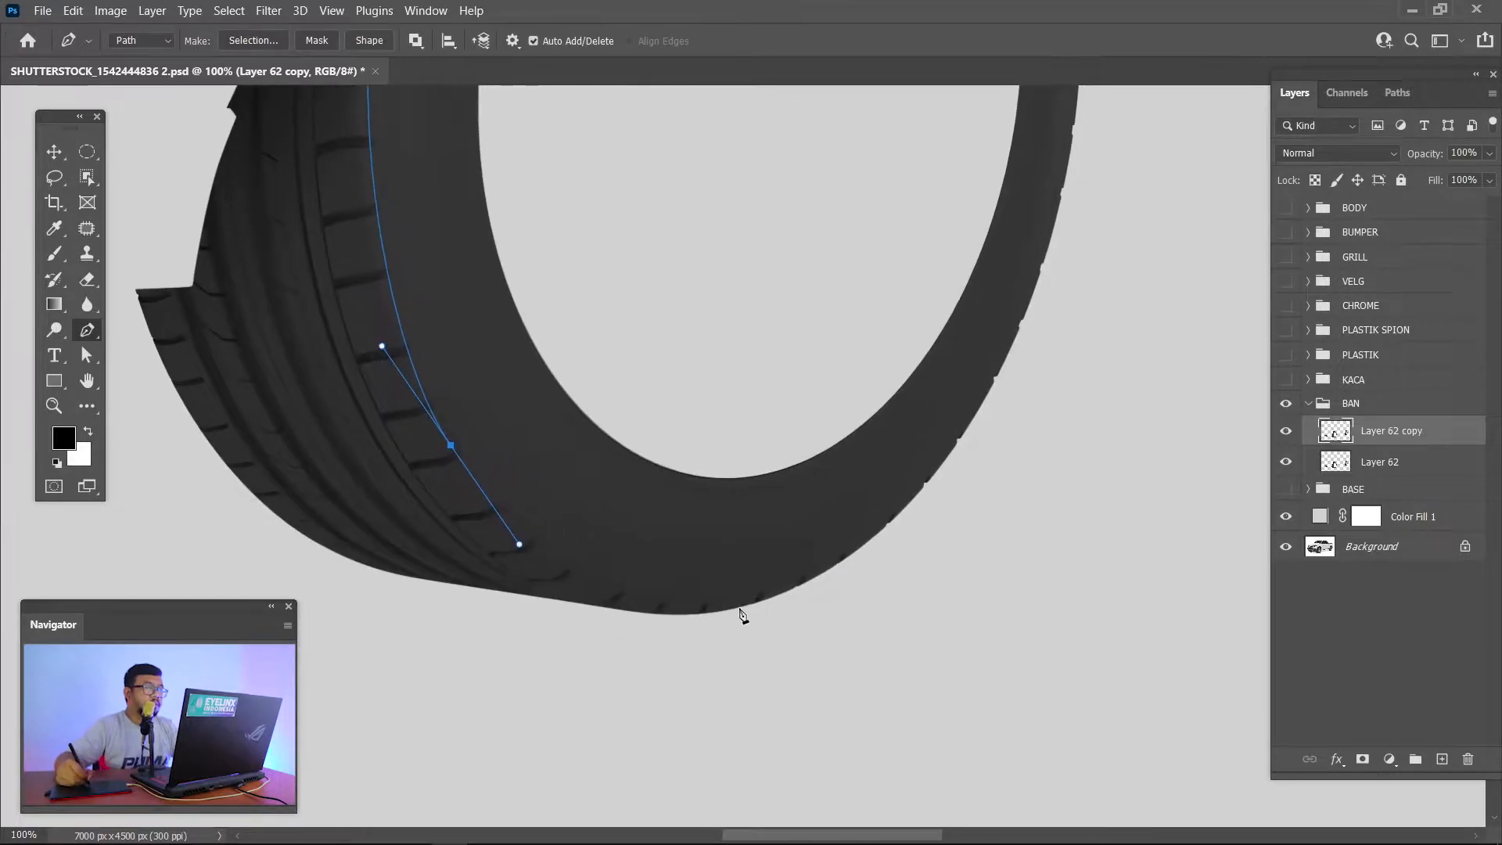
{"action": "left_click_drag", "start_coordinate": [727, 608], "coordinate": [818, 615]}
Step: Fit the front tyre path's tread-side and bottom anchors to the sidewall edge and extend the path past the tyre's lower right
{"action": "left_click_drag", "start_coordinate": [686, 553], "coordinate": [782, 831]}
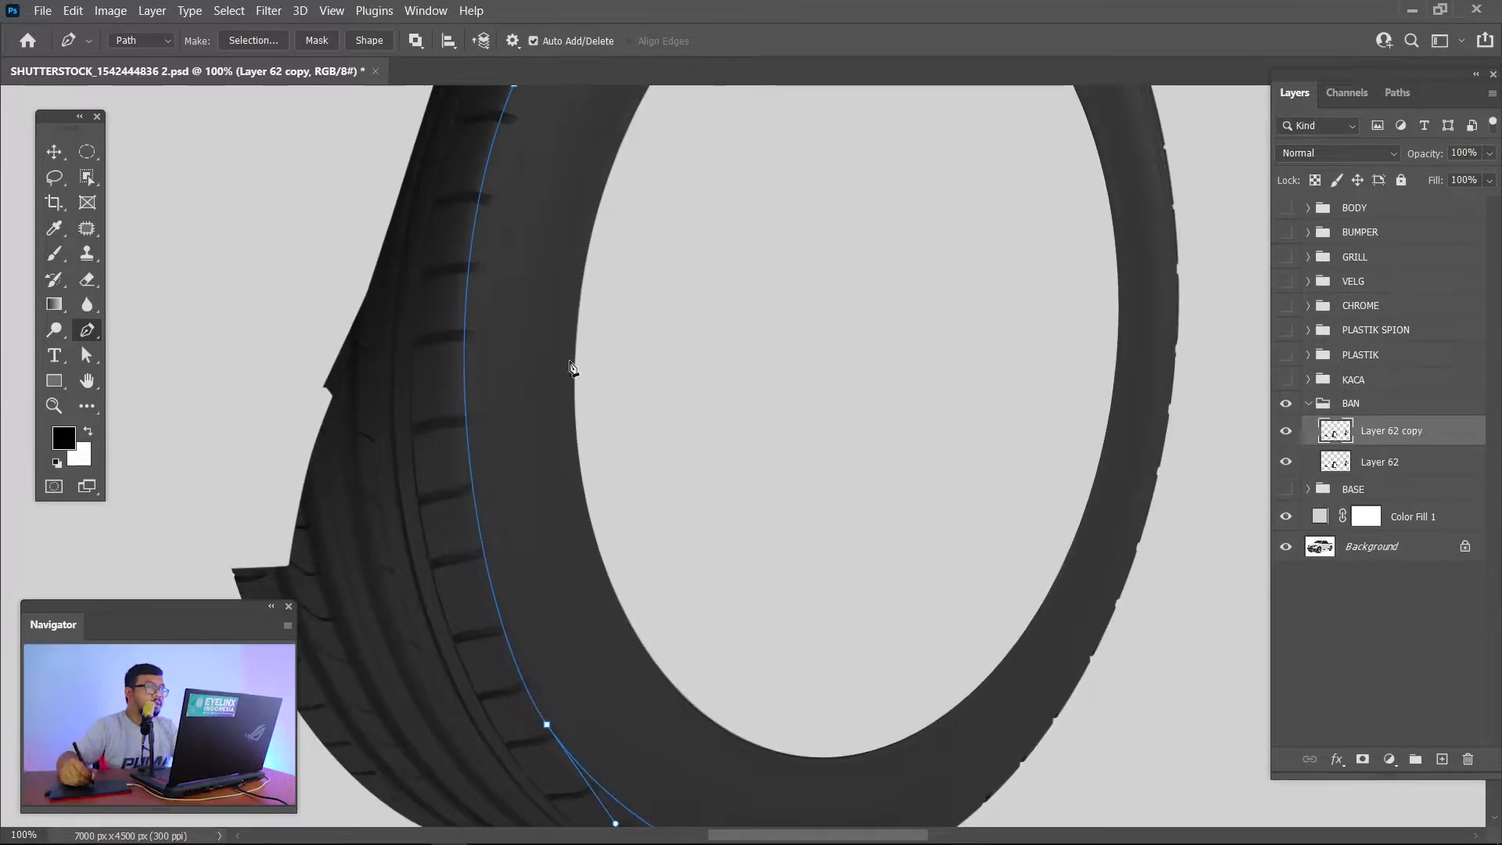
{"action": "left_click_drag", "start_coordinate": [526, 275], "coordinate": [513, 499]}
{"action": "left_click_drag", "start_coordinate": [501, 308], "coordinate": [406, 526]}
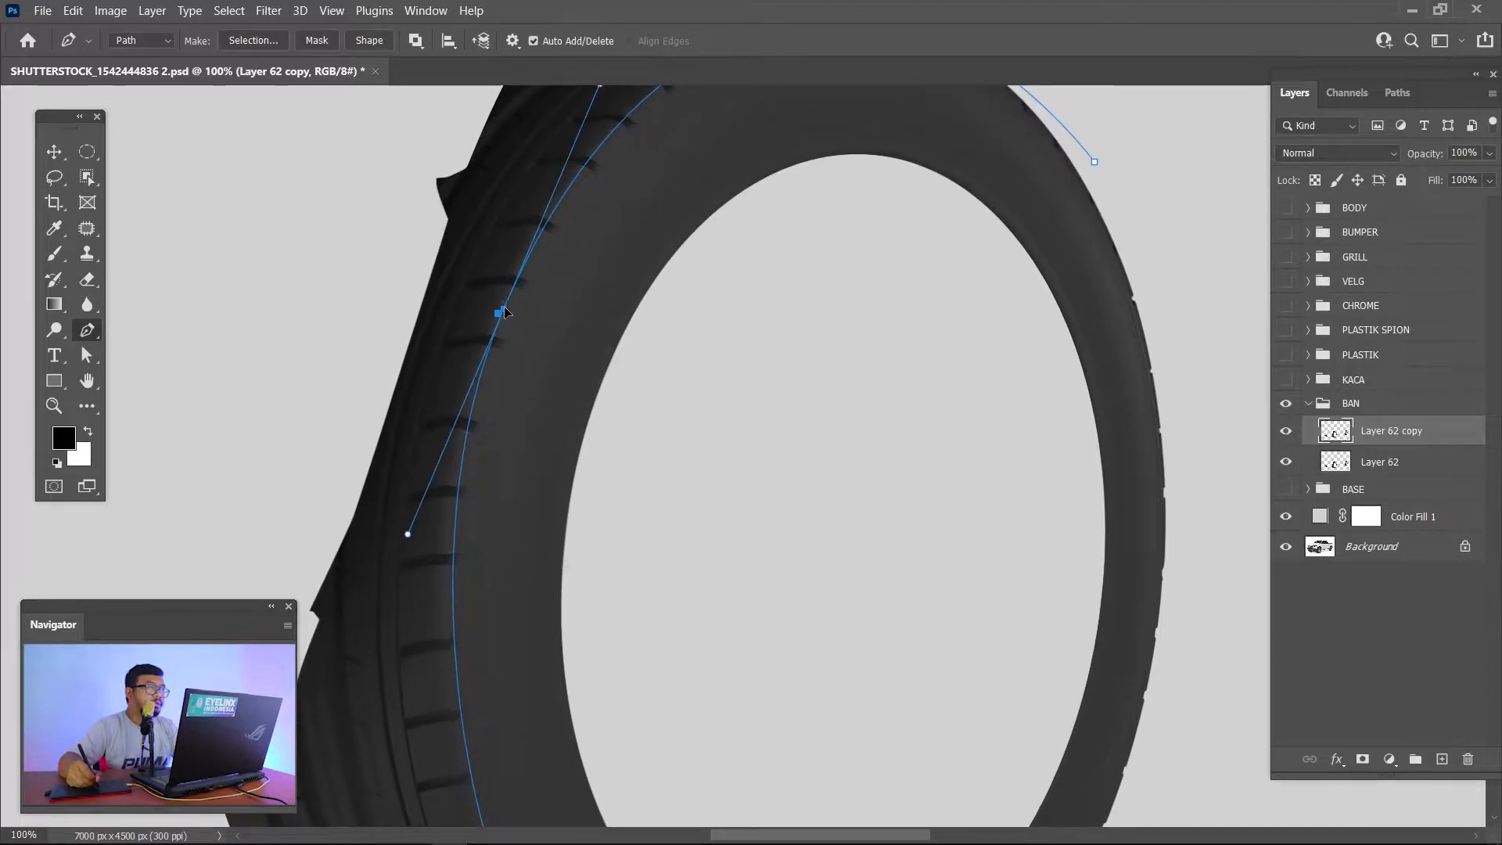
{"action": "left_click_drag", "start_coordinate": [779, 451], "coordinate": [717, 243]}
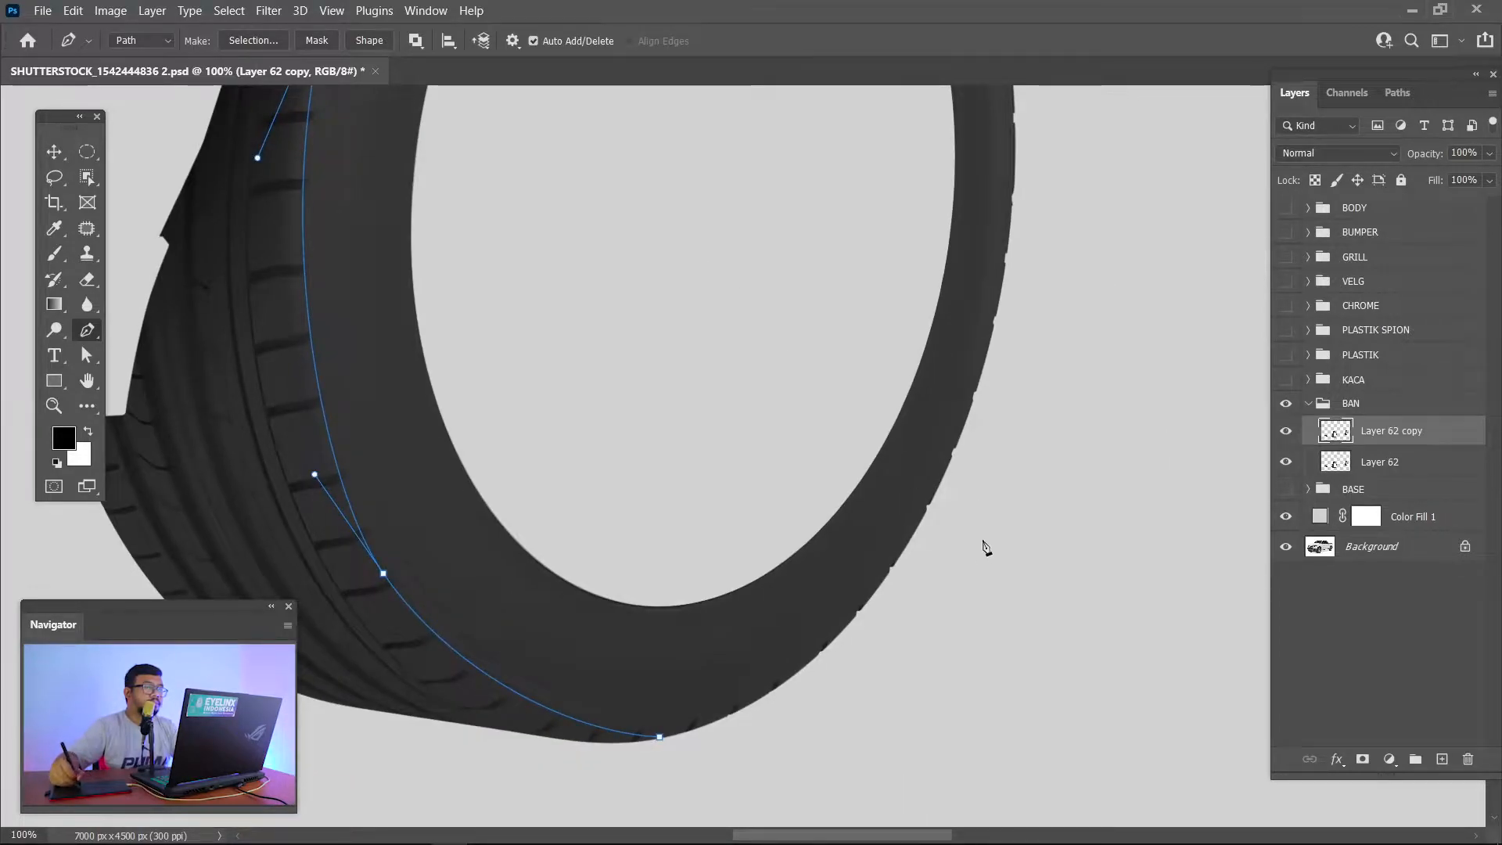
{"action": "left_click_drag", "start_coordinate": [913, 571], "coordinate": [1003, 494]}
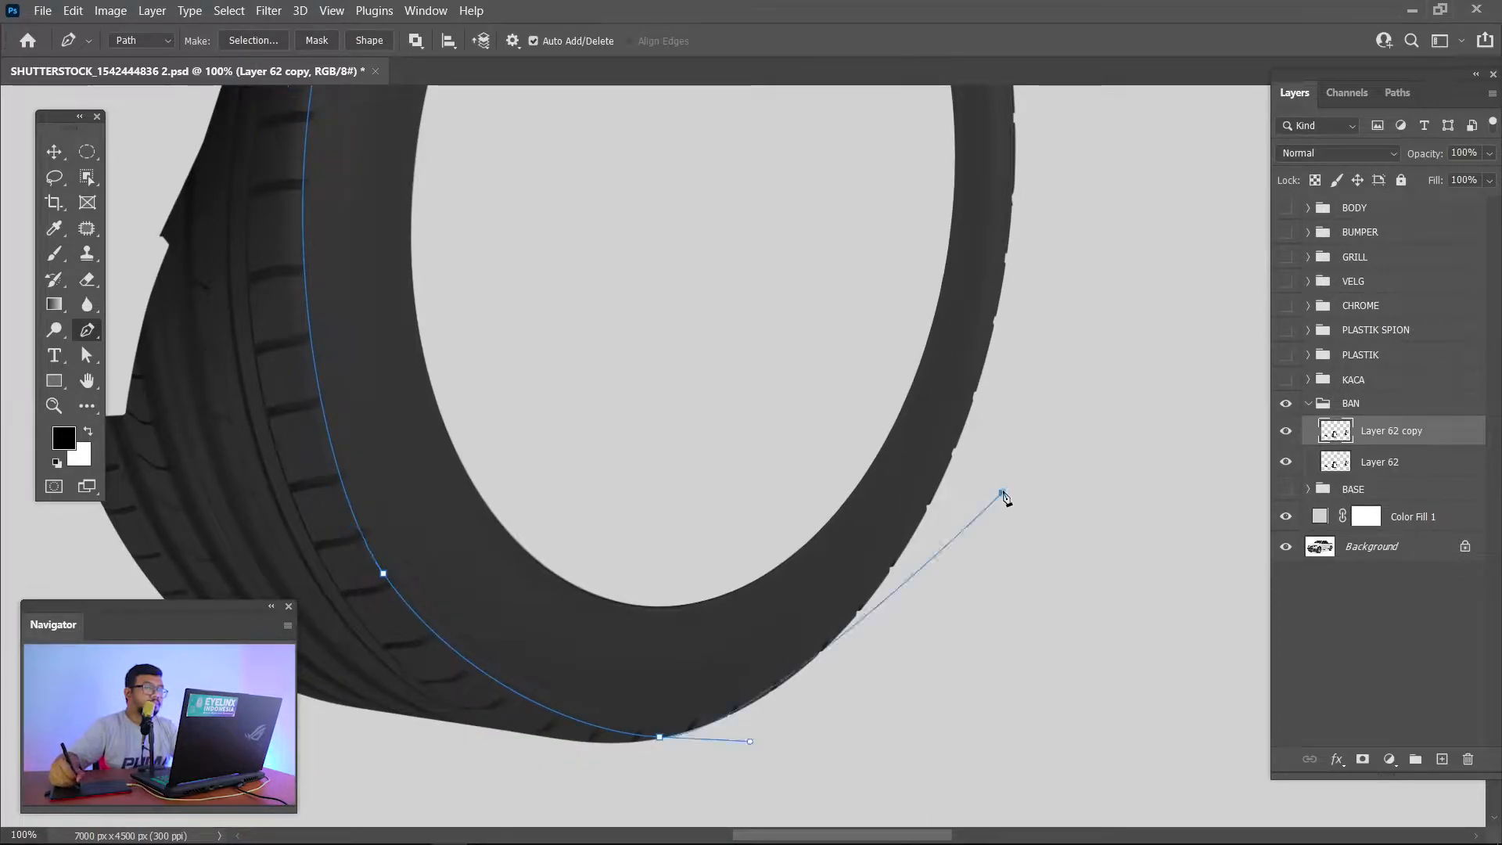
{"action": "left_click", "coordinate": [661, 736]}
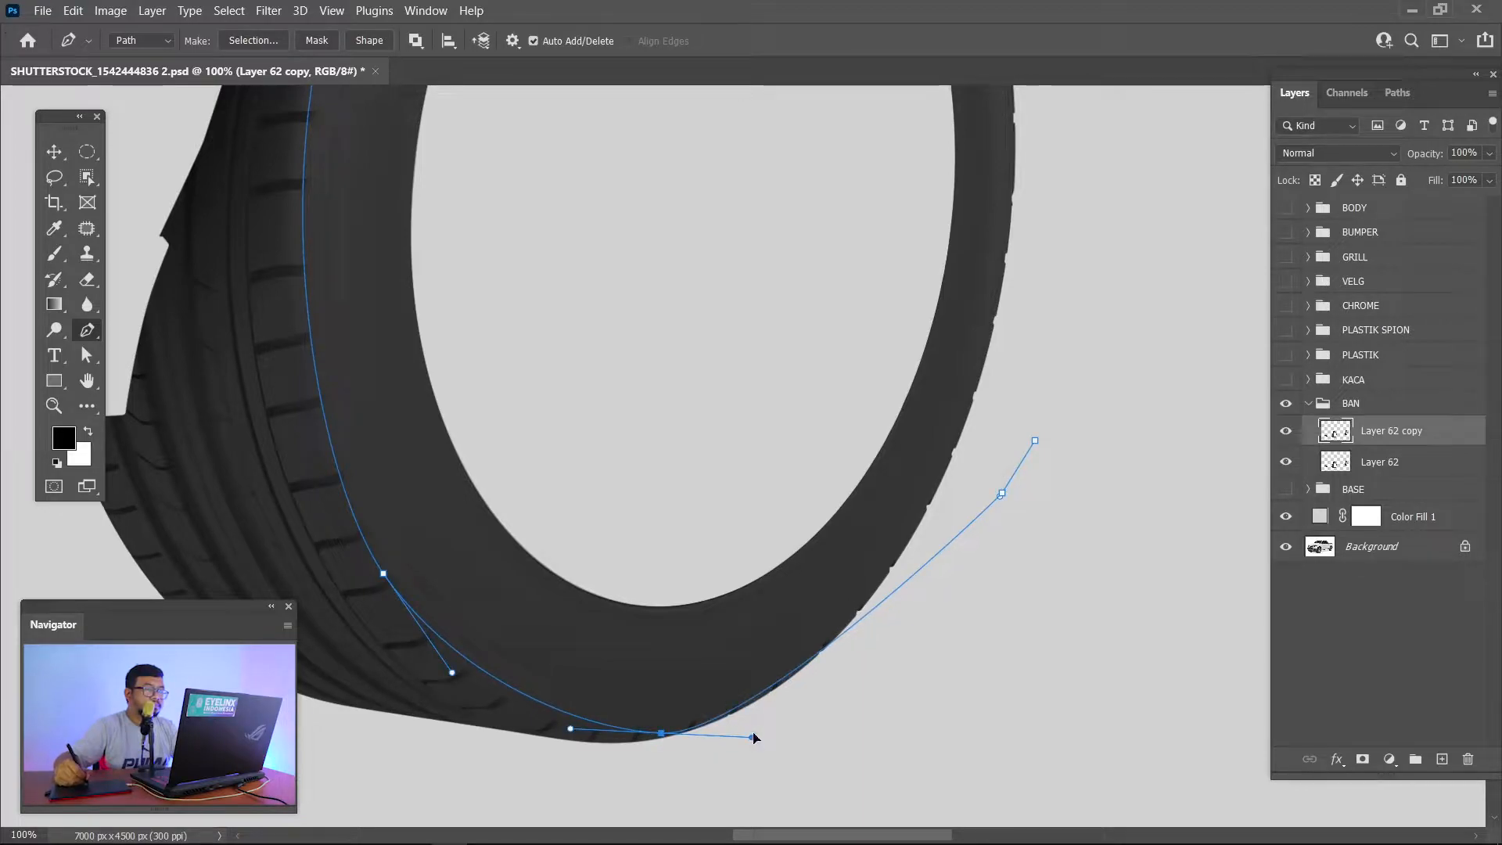
{"action": "left_click_drag", "start_coordinate": [756, 740], "coordinate": [787, 730]}
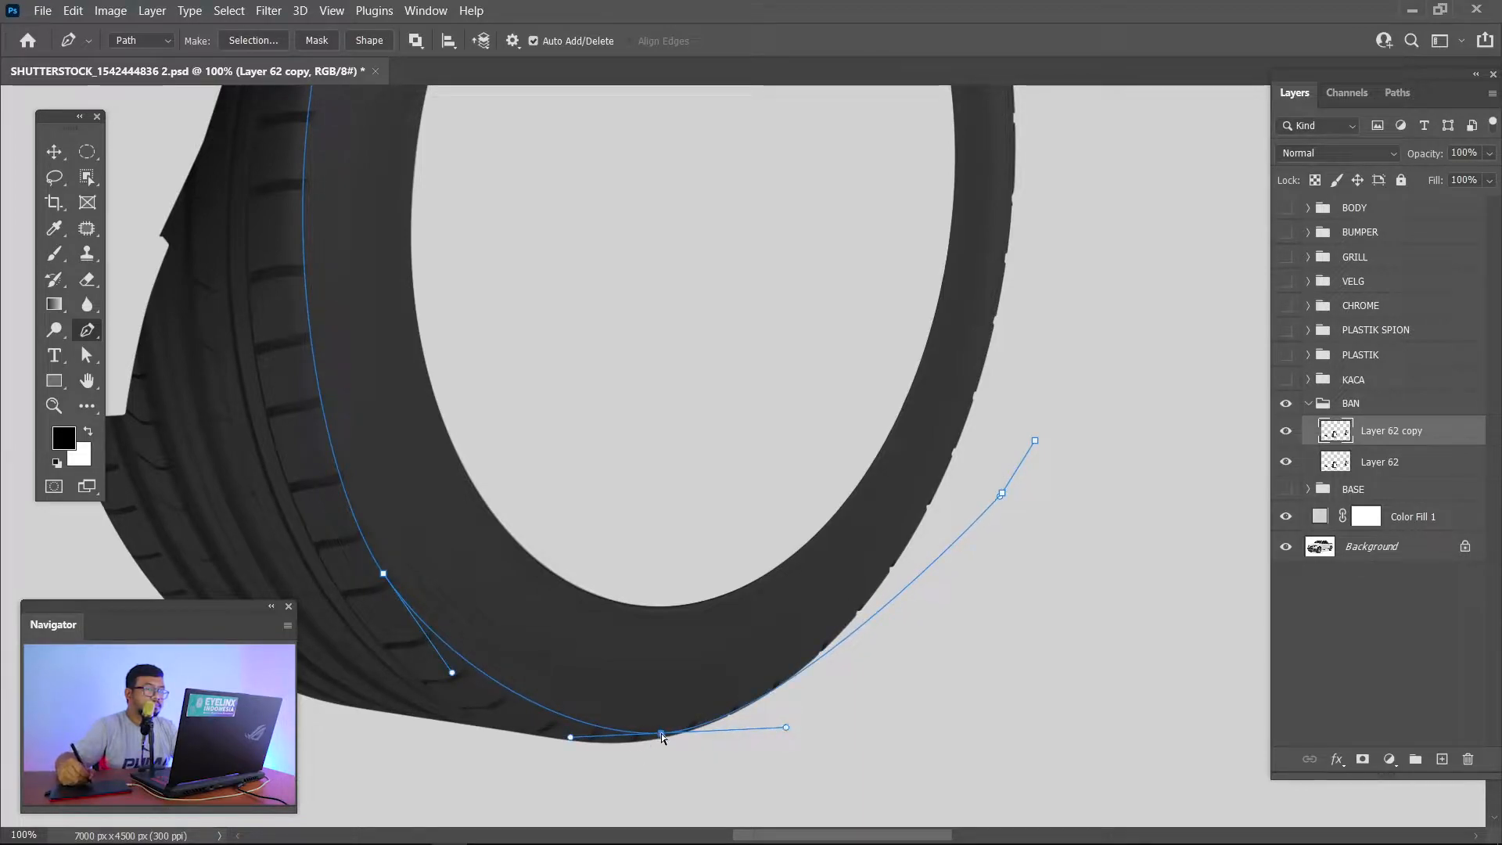
{"action": "left_click_drag", "start_coordinate": [660, 734], "coordinate": [652, 733]}
Step: Close the front tyre path with points placed in the empty area outside the tyre's right edge
{"action": "left_click", "coordinate": [1065, 310]}
{"action": "left_click_drag", "start_coordinate": [1104, 241], "coordinate": [990, 718]}
{"action": "left_click_drag", "start_coordinate": [1078, 394], "coordinate": [1071, 390]}
{"action": "left_click_drag", "start_coordinate": [1016, 306], "coordinate": [1012, 296]}
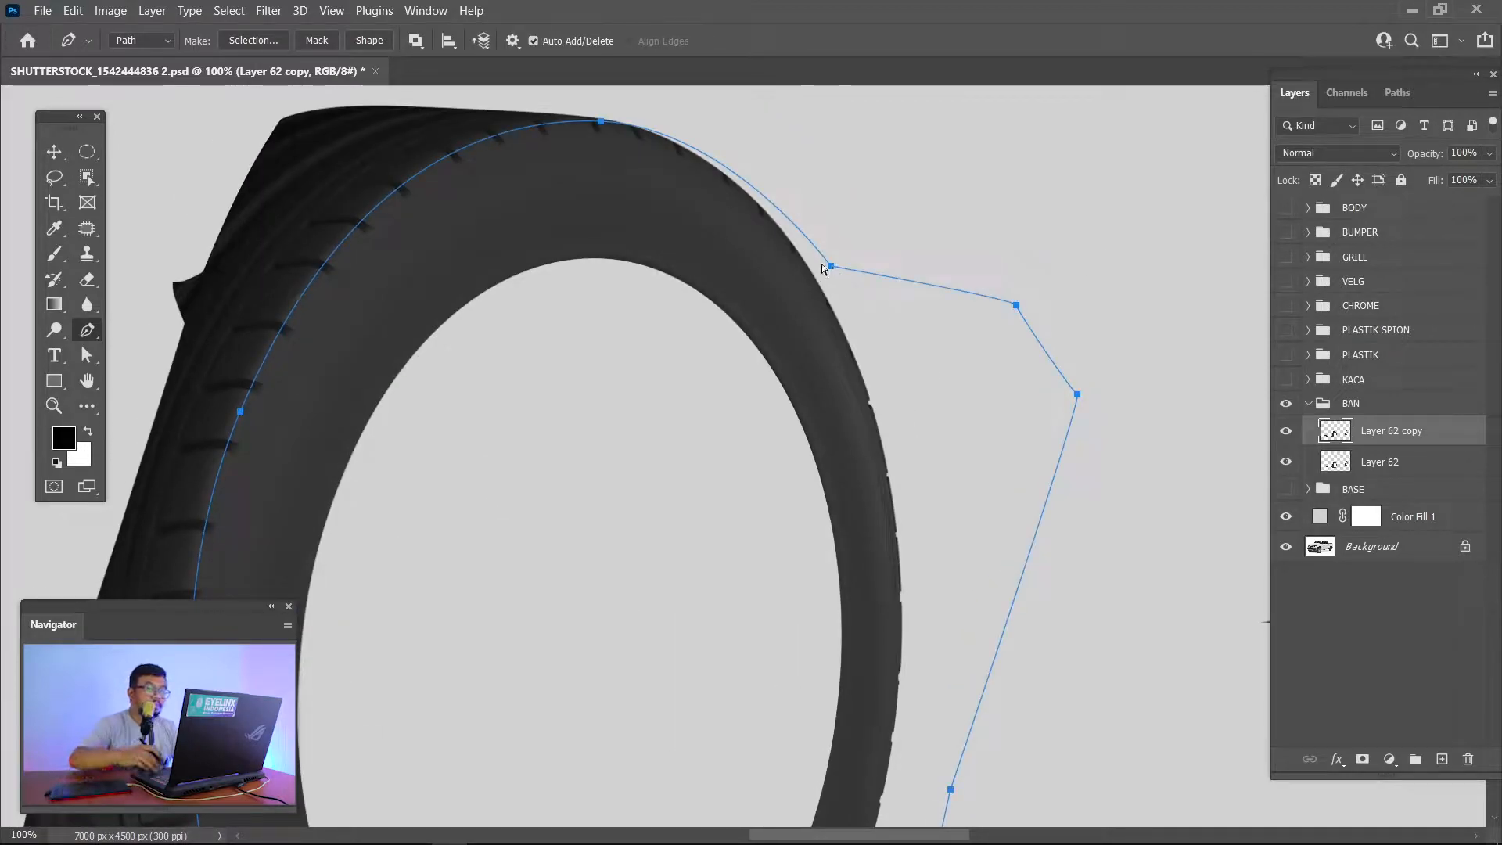
Step: Trace a closed Pen path around the sidewall of the partial far-side front tyre, passing above its cut edge
{"action": "key", "text": "ctrl+0"}
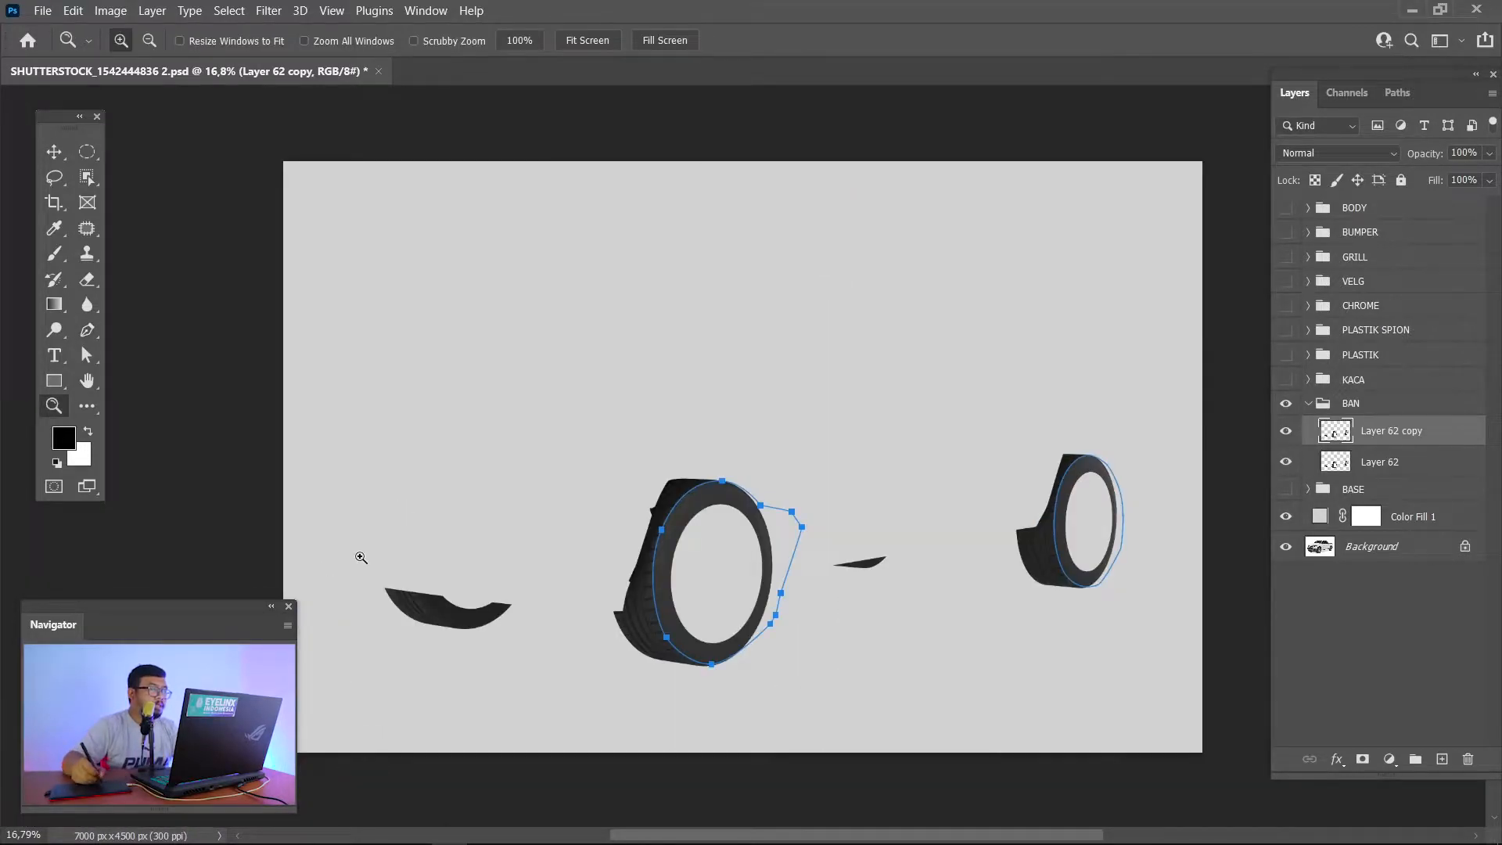
{"action": "left_click_drag", "start_coordinate": [363, 556], "coordinate": [588, 654]}
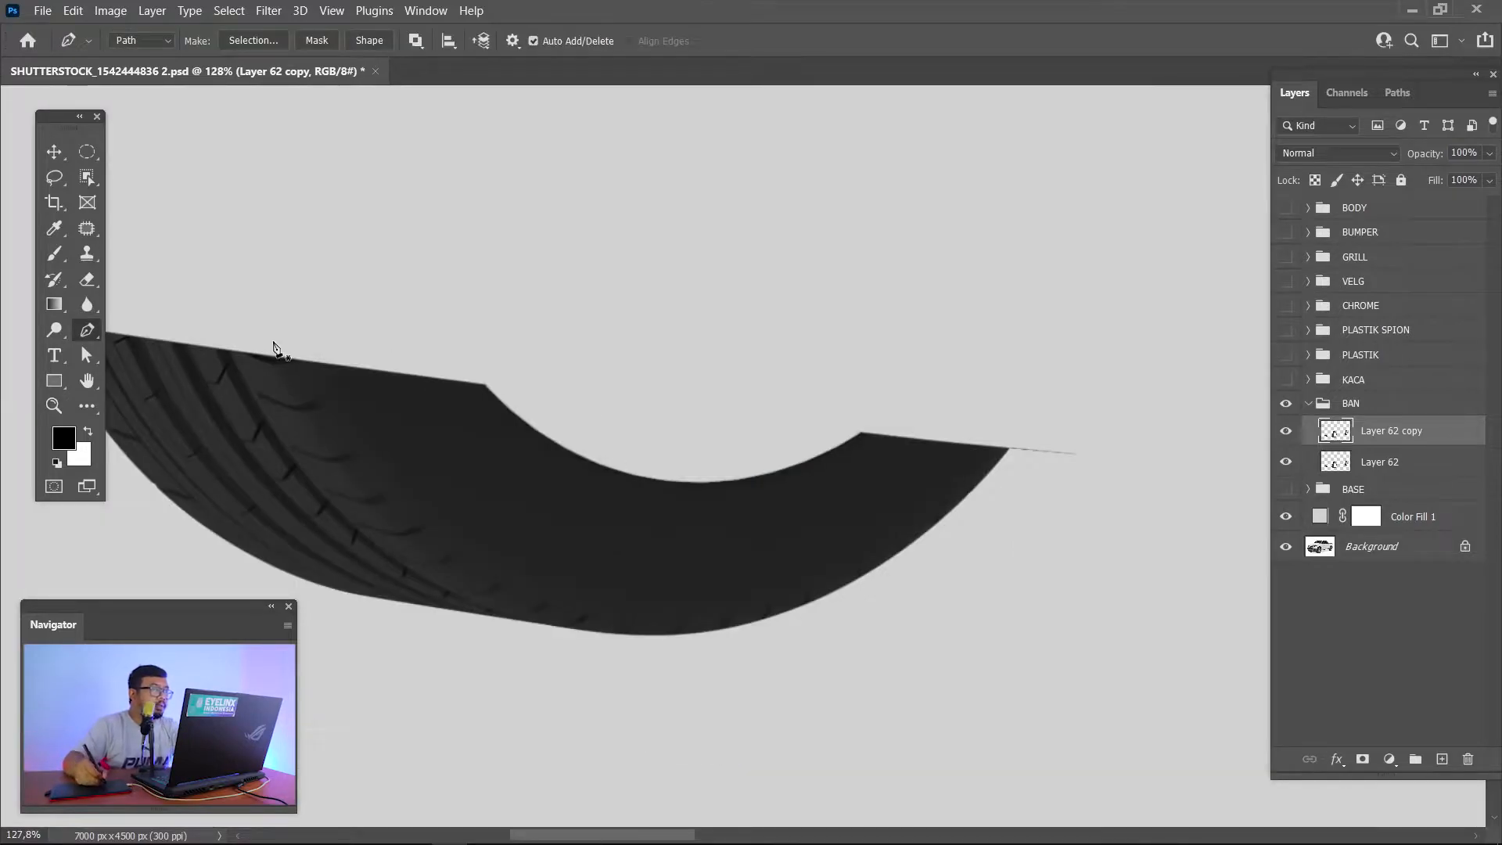
{"action": "left_click_drag", "start_coordinate": [672, 633], "coordinate": [953, 635]}
{"action": "left_click", "coordinate": [1153, 440]}
{"action": "left_click_drag", "start_coordinate": [713, 273], "coordinate": [552, 252]}
{"action": "left_click", "coordinate": [364, 256]}
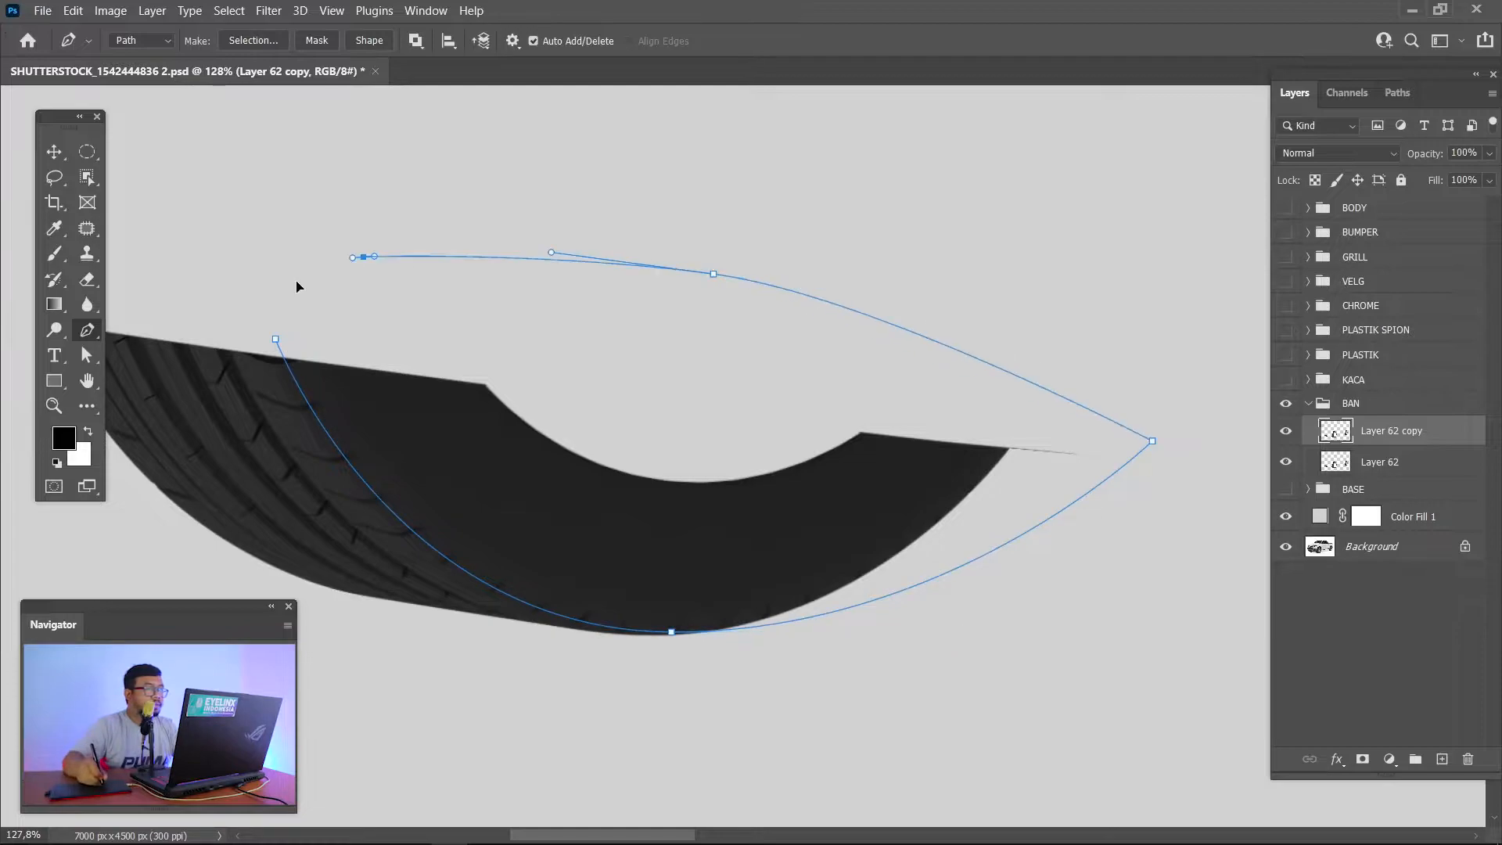
{"action": "key", "text": "ctrl+0"}
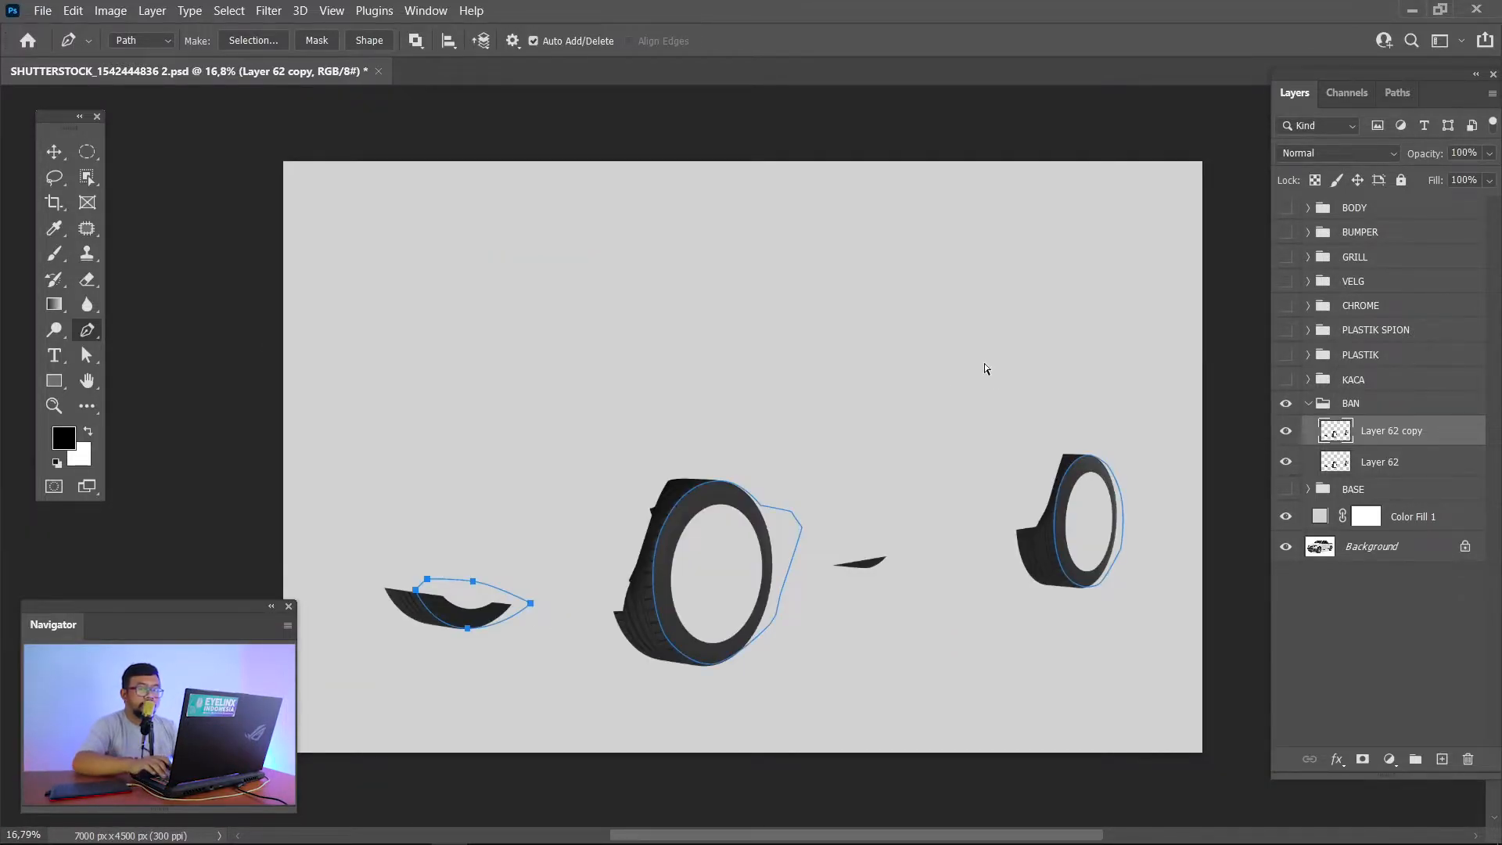
Step: Convert the three tyre paths into a selection and feather it with a radius of 8
{"action": "key", "text": "ctrl+Return"}
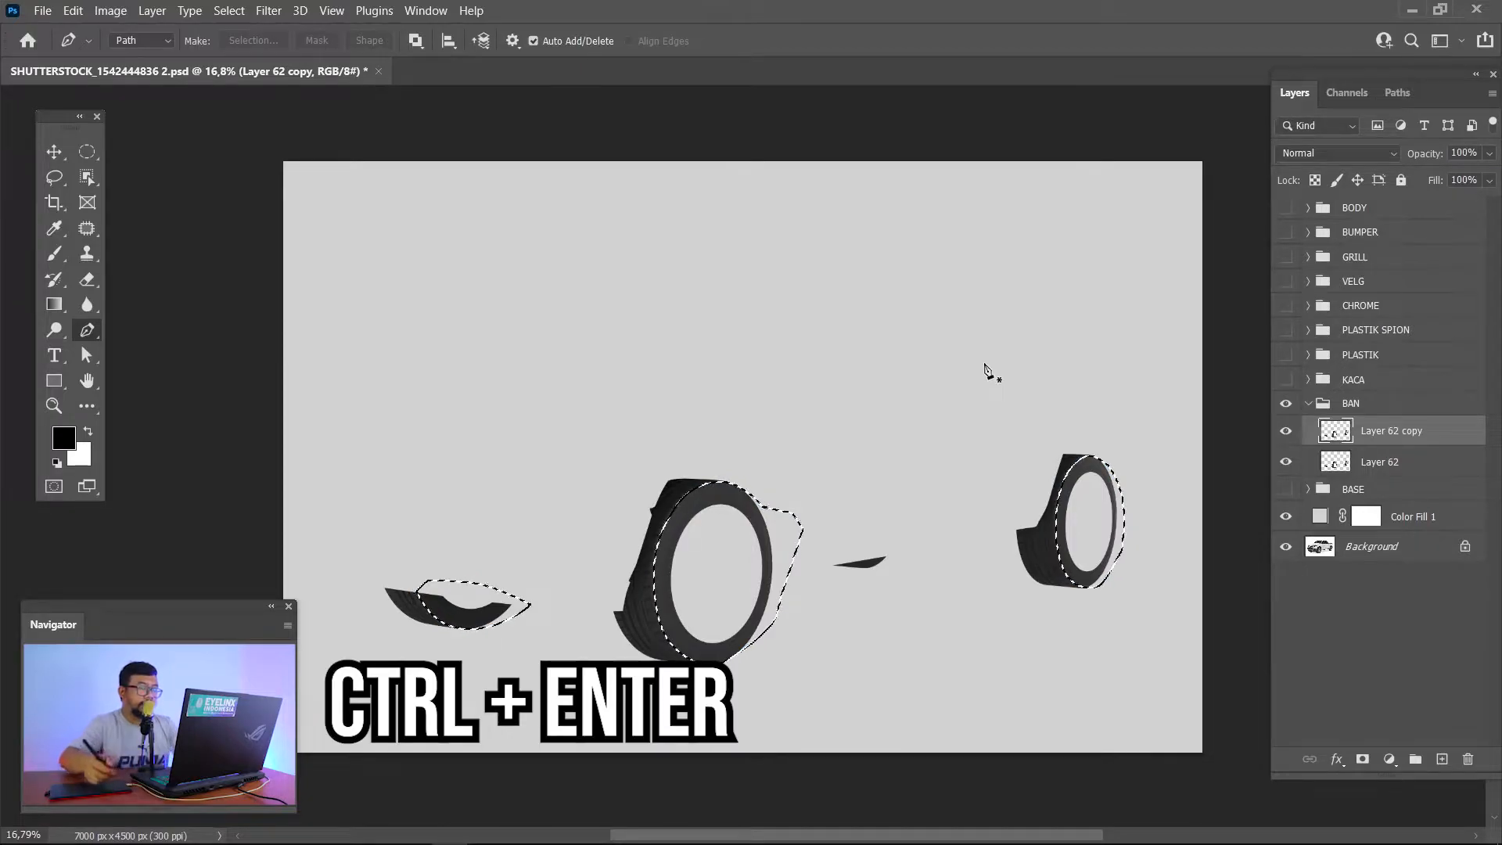
{"action": "key", "text": "m"}
{"action": "right_click", "coordinate": [724, 495]}
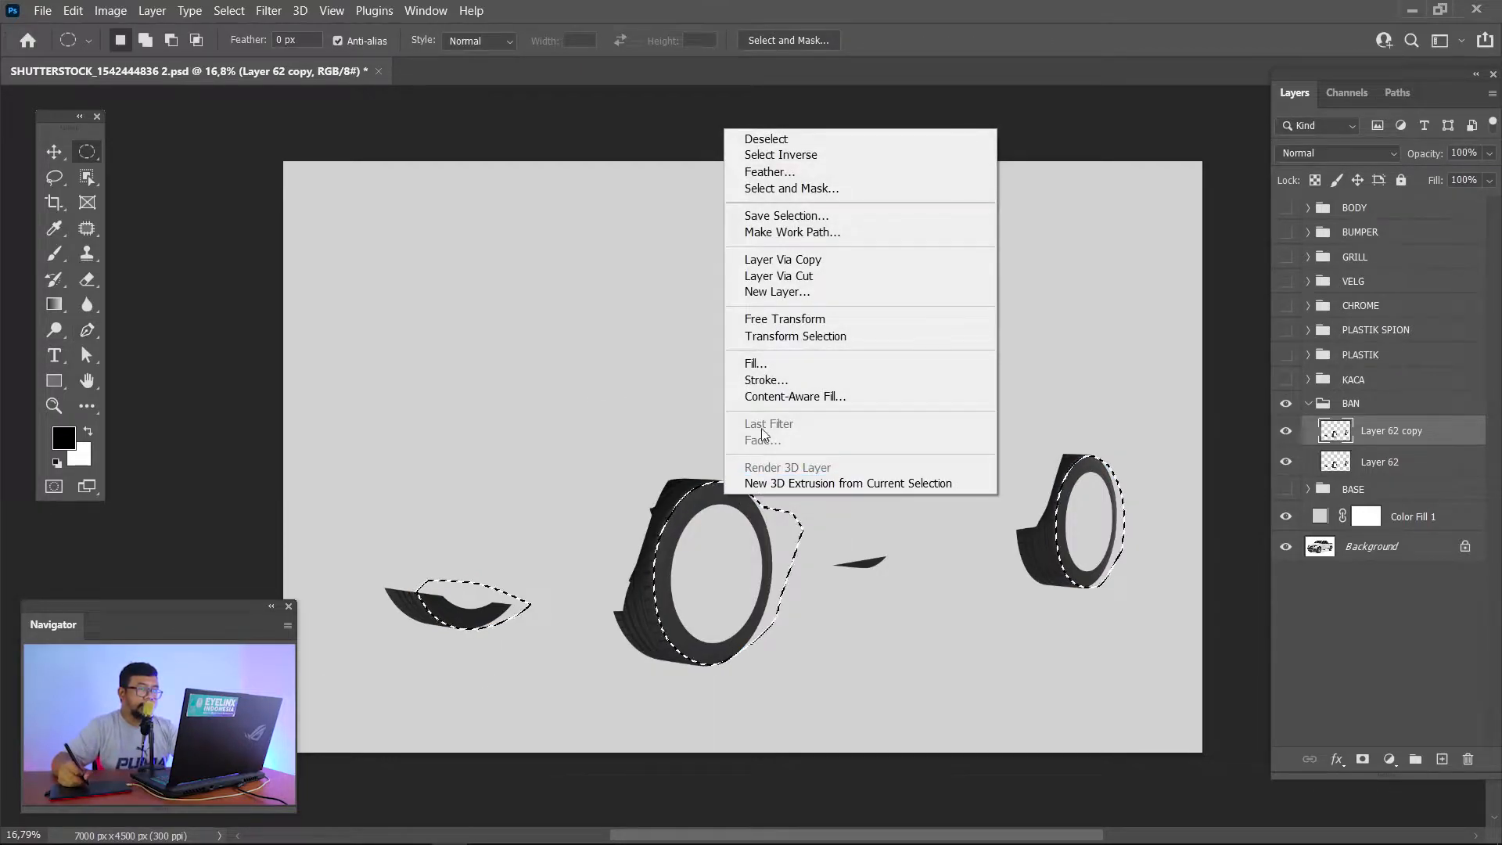
{"action": "left_click", "coordinate": [849, 176]}
{"action": "type", "text": "8"}
{"action": "left_click", "coordinate": [847, 266]}
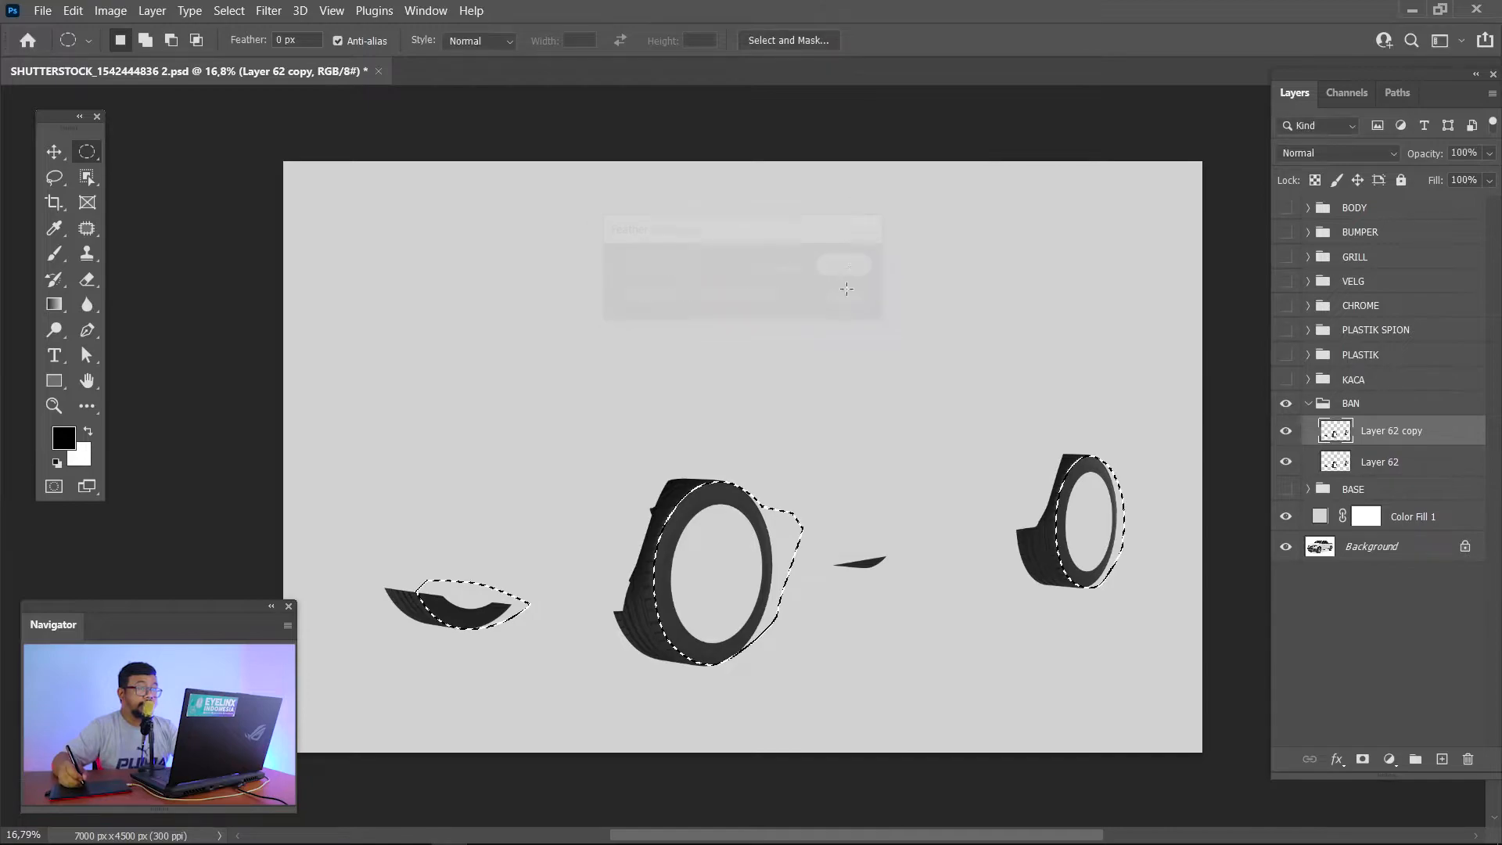
Step: Cut the selected tyre sidewalls from Layer 62 copy onto a separate layer
{"action": "right_click", "coordinate": [721, 501]}
{"action": "left_click", "coordinate": [842, 273]}
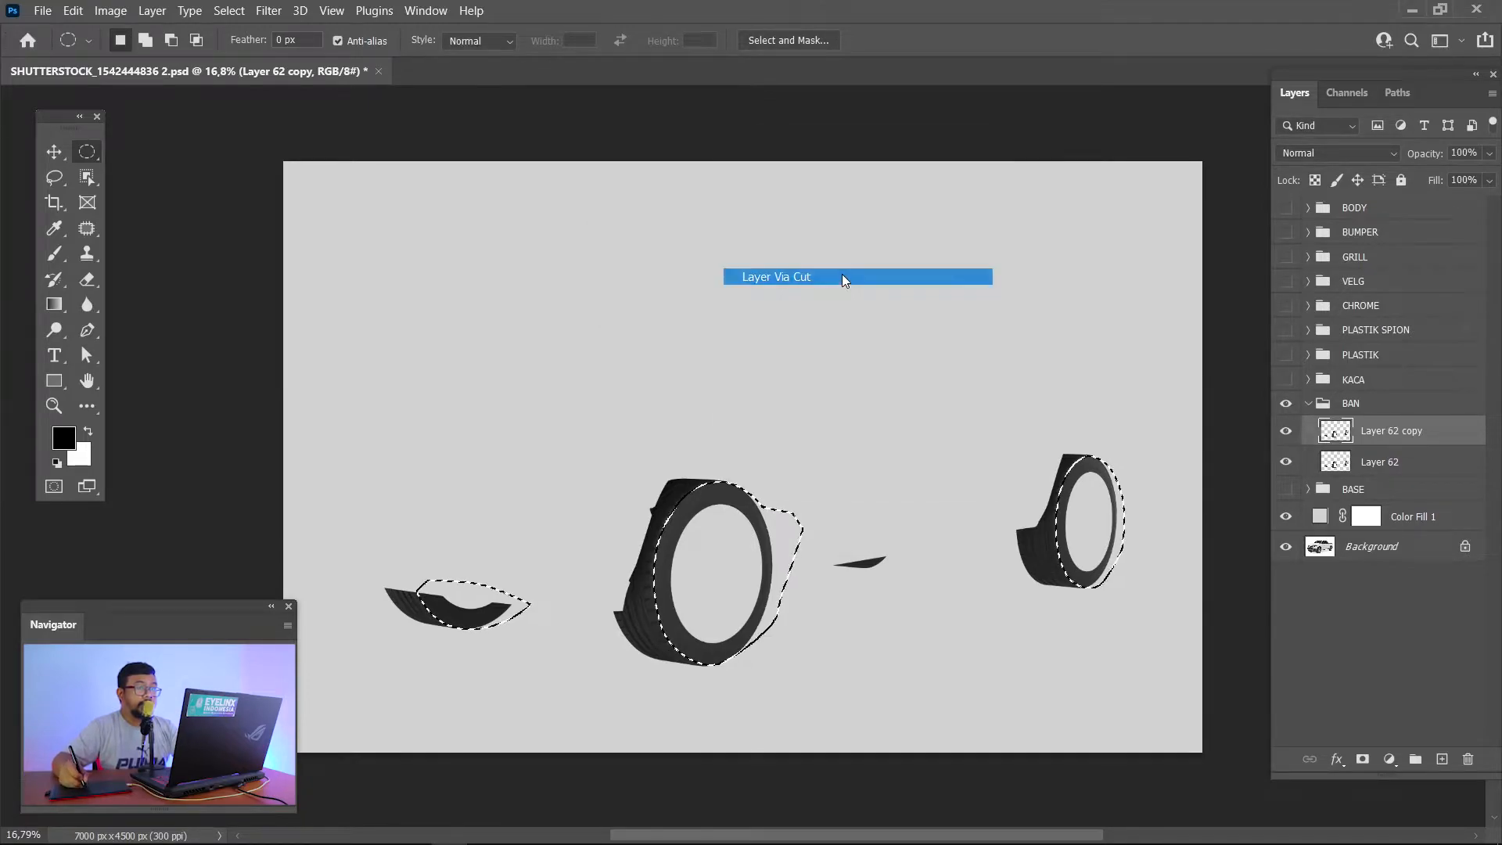
Step: Toggle the visibility of Layer 62, Layer 63 and Layer 62 copy to check the separated sidewalls and treads, leaving all three shown
{"action": "left_click", "coordinate": [1285, 493]}
{"action": "left_click", "coordinate": [1286, 430]}
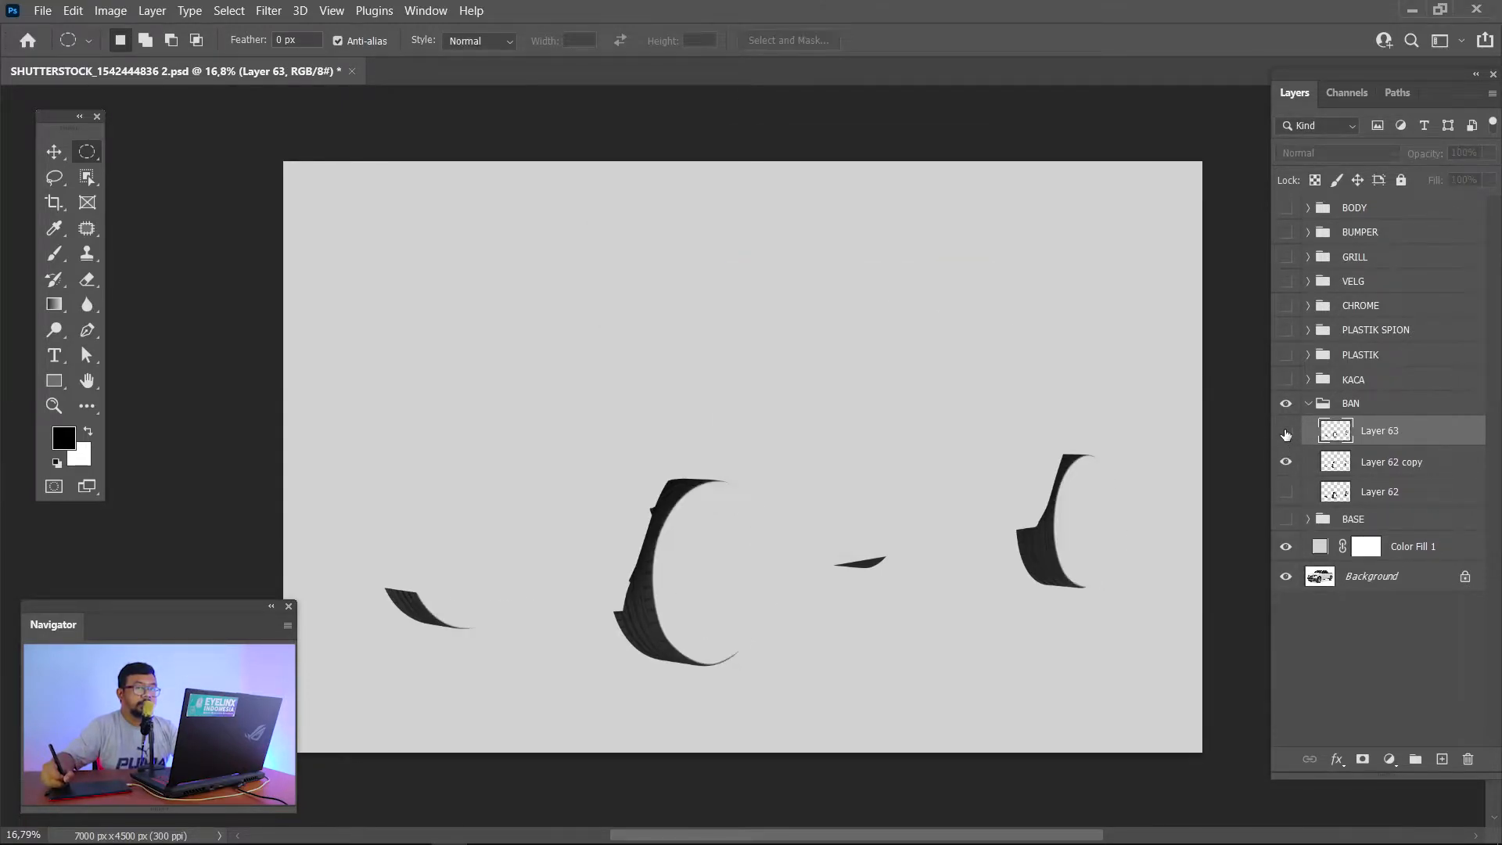
{"action": "left_click", "coordinate": [1285, 431]}
{"action": "left_click", "coordinate": [1285, 430]}
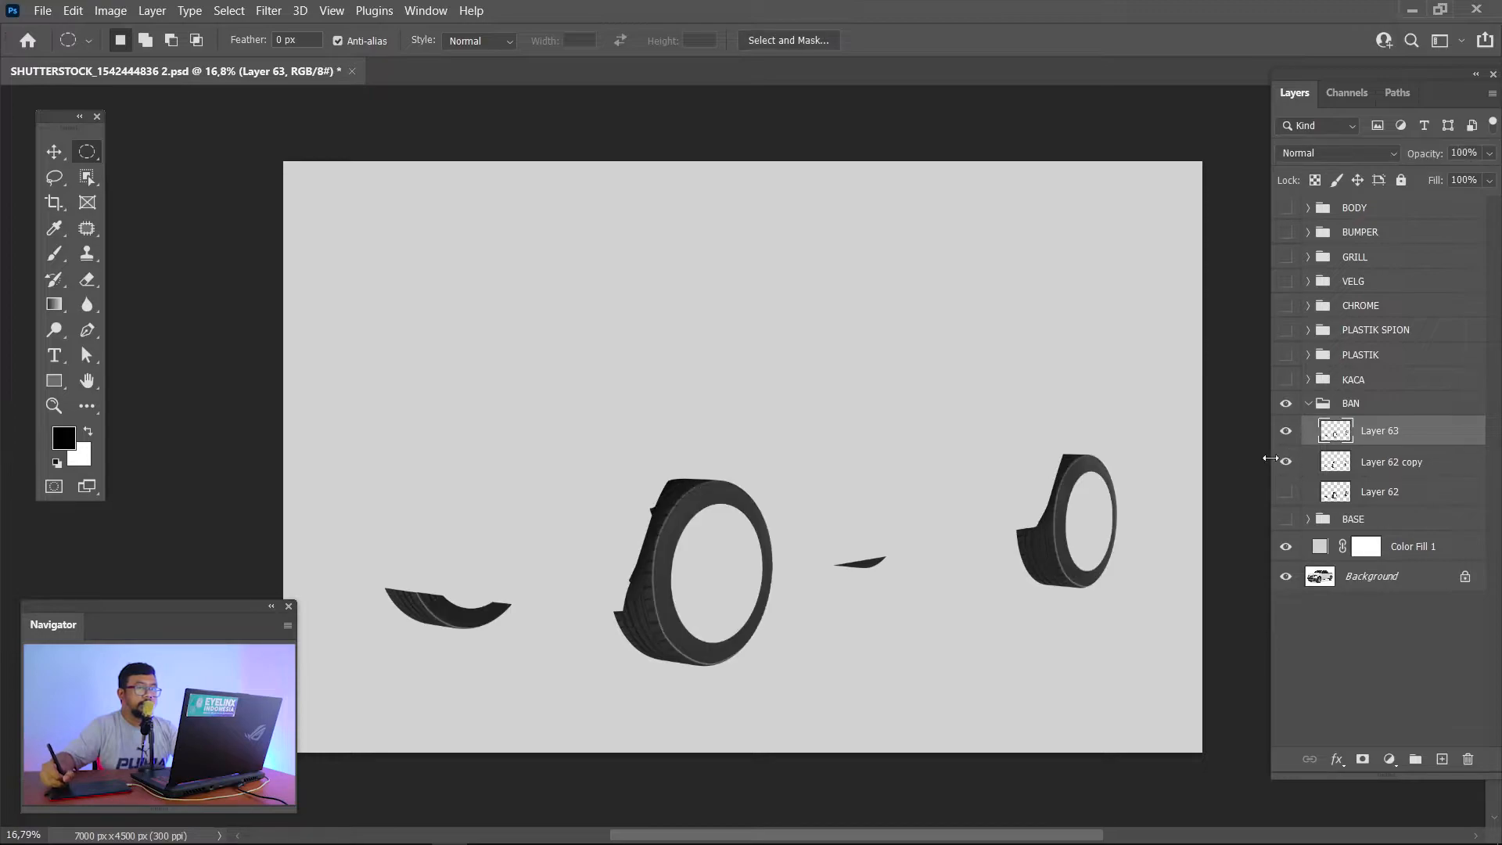
{"action": "left_click", "coordinate": [1285, 462]}
{"action": "left_click", "coordinate": [1287, 463]}
{"action": "left_click", "coordinate": [1285, 461]}
{"action": "left_click", "coordinate": [1285, 491]}
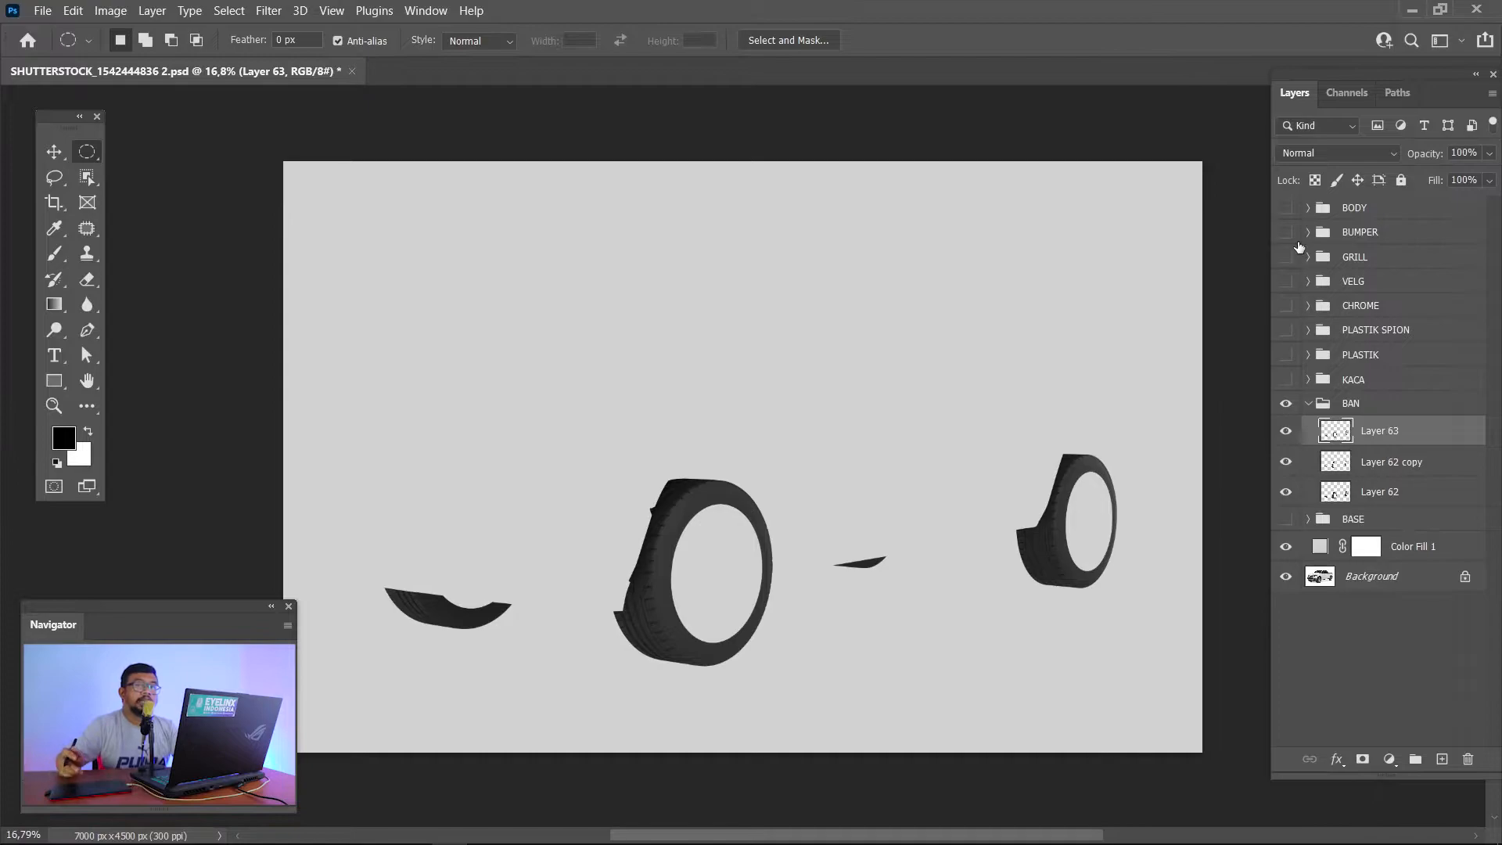
Step: Duplicate Layer 63 and set the copy's blend mode to Screen
{"action": "key", "text": "ctrl+plus"}
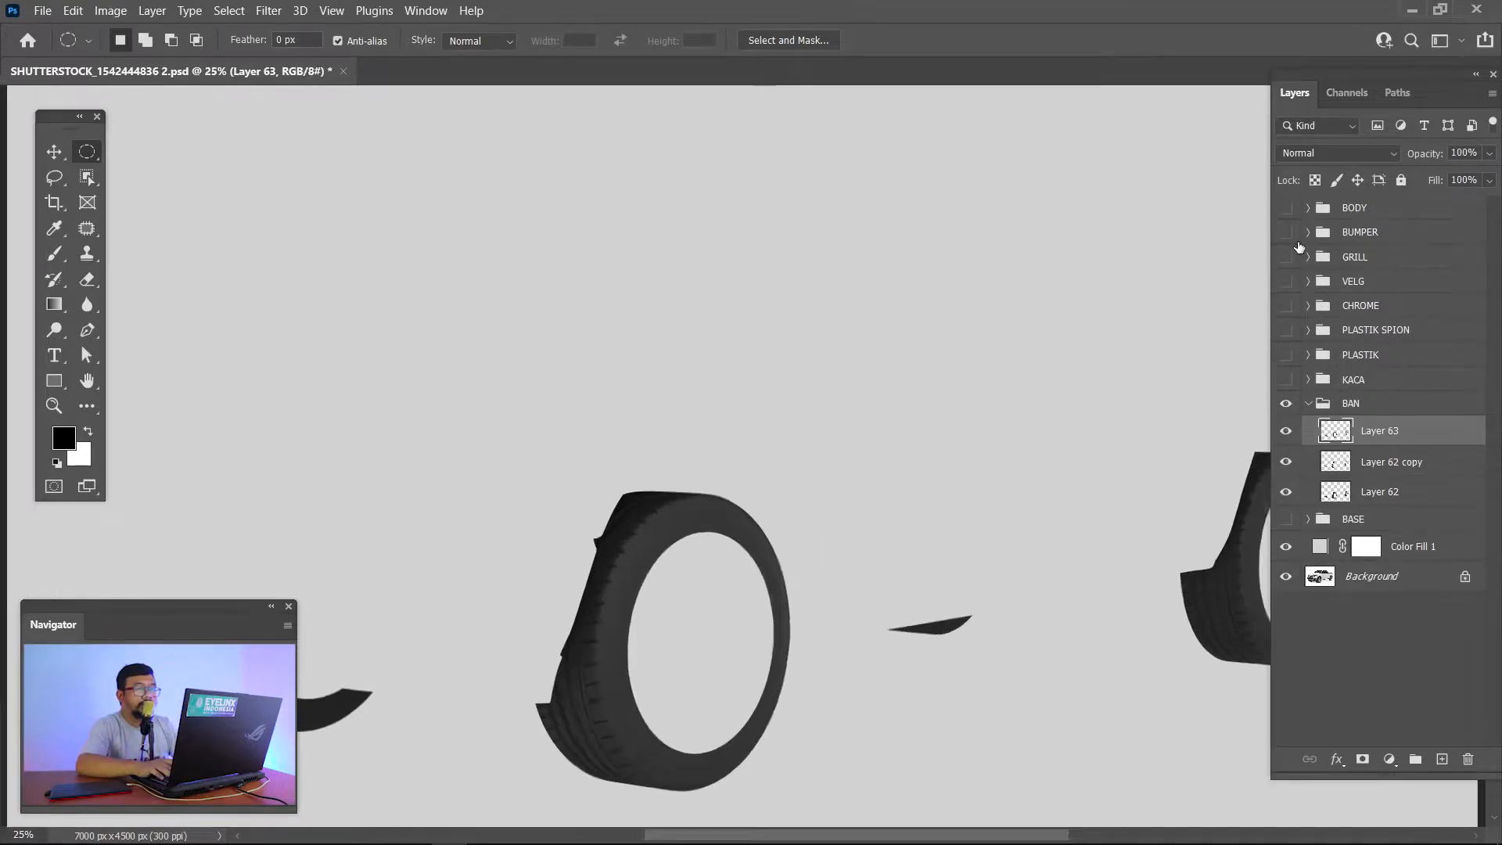
{"action": "key", "text": "ctrl+plus"}
{"action": "left_click_drag", "start_coordinate": [923, 505], "coordinate": [997, 276]}
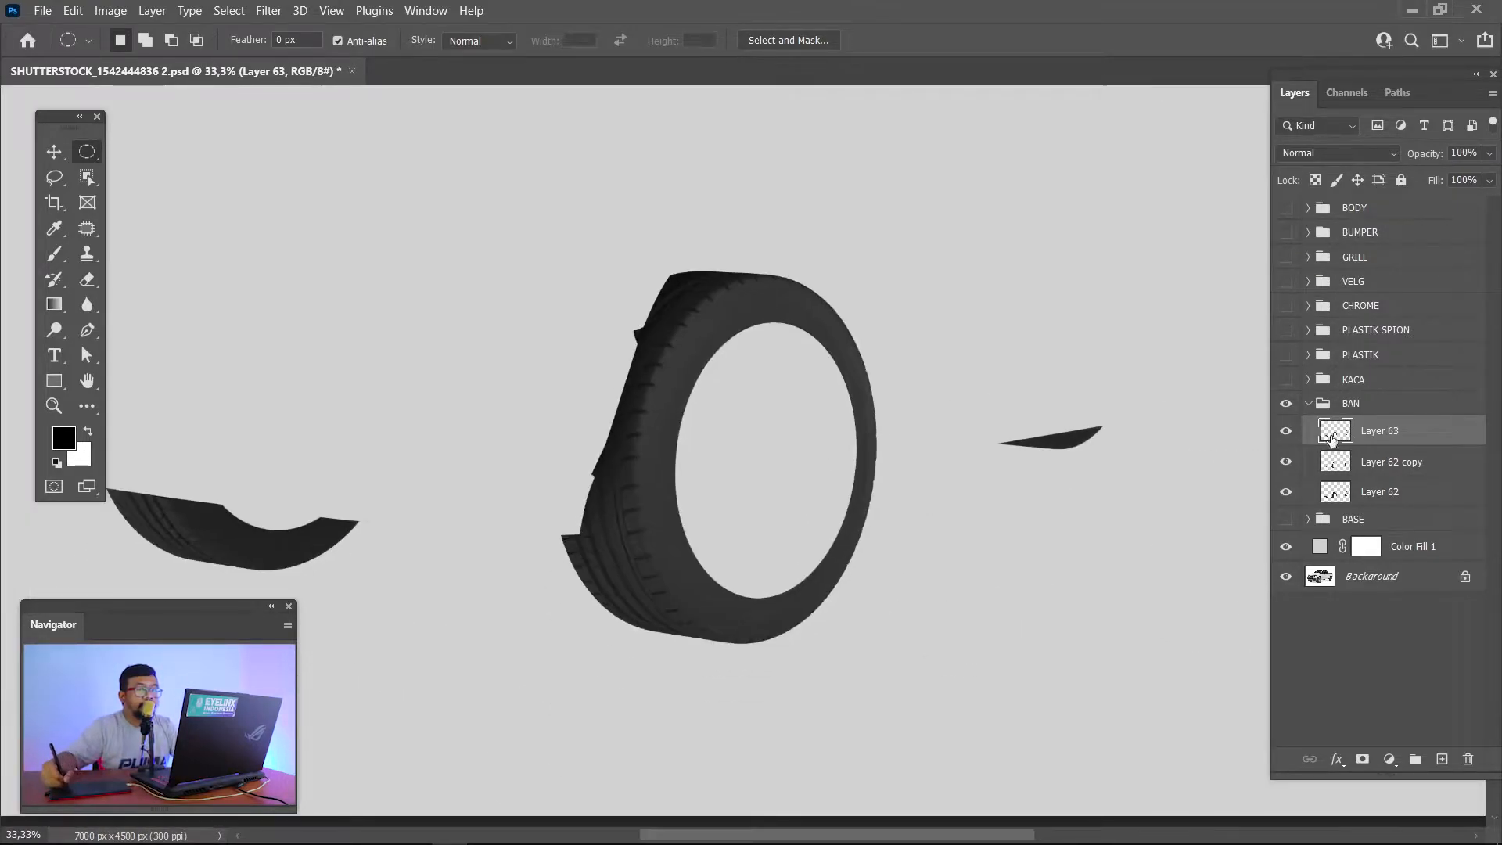
{"action": "key", "text": "ctrl+j"}
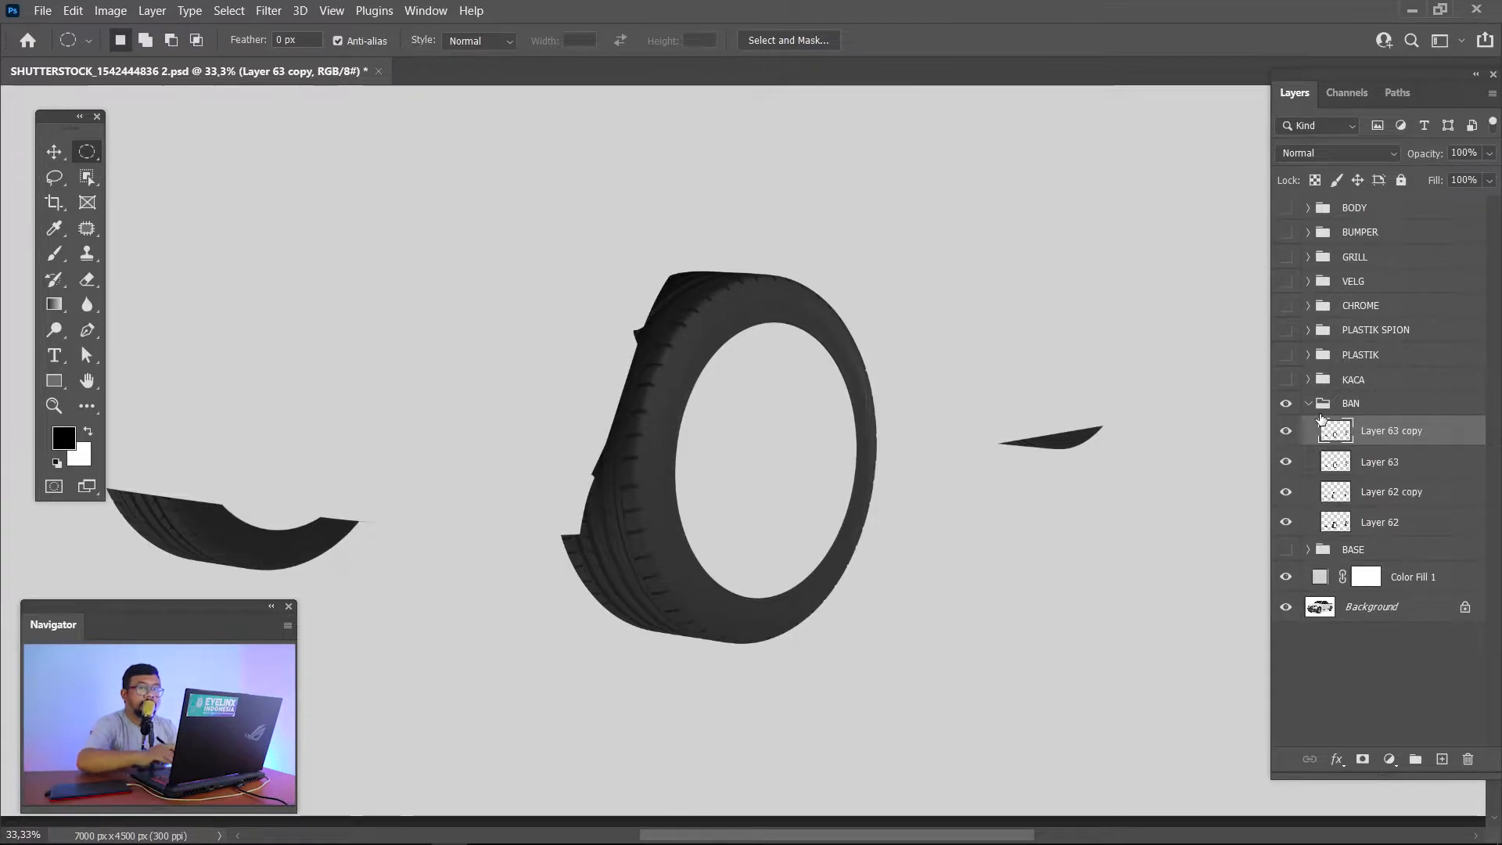
{"action": "key", "text": "ctrl+z"}
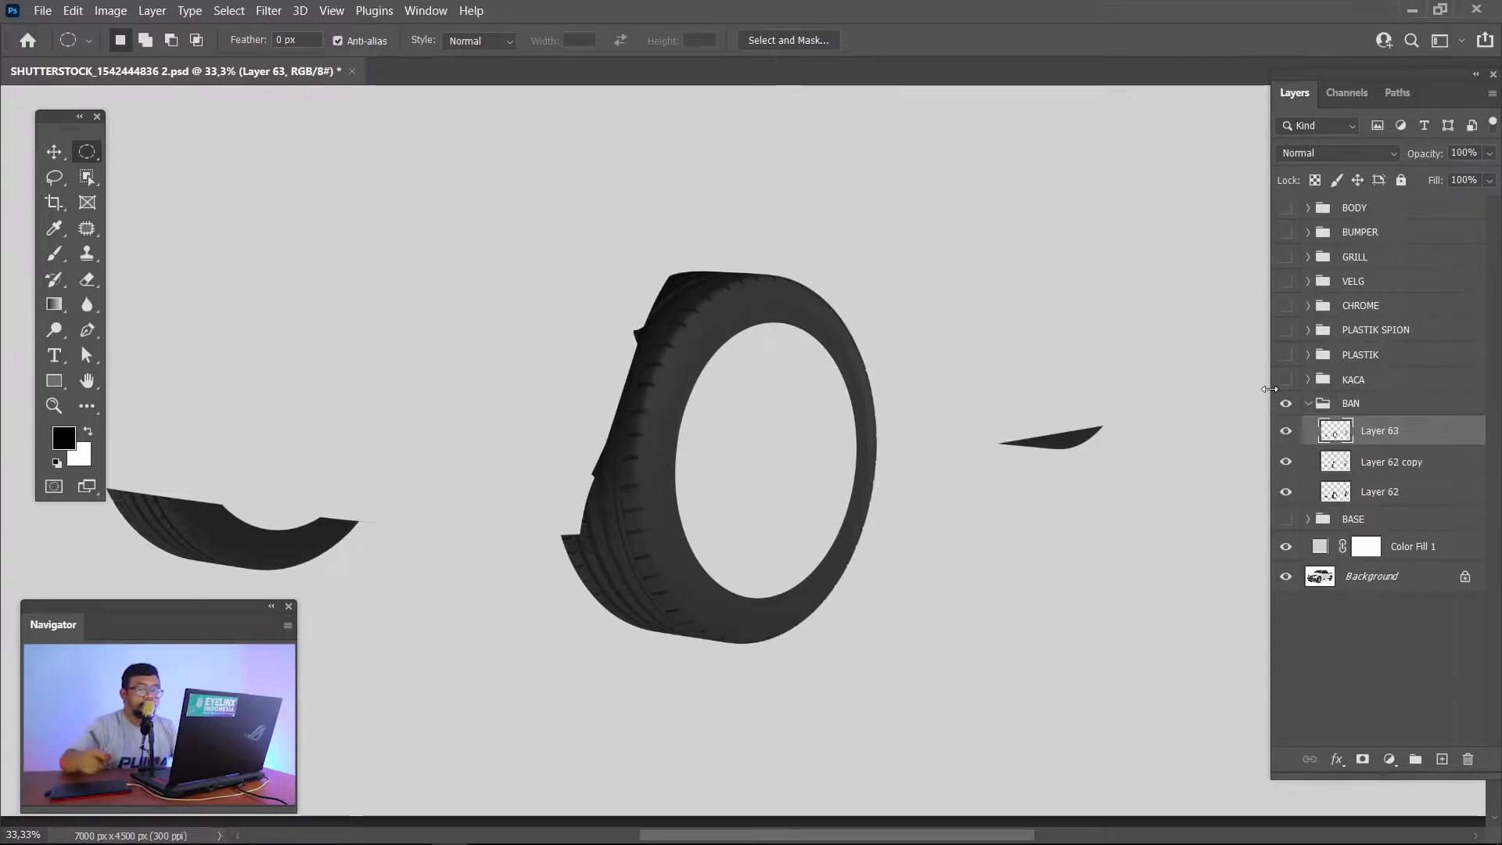
{"action": "key", "text": "ctrl+j"}
{"action": "left_click", "coordinate": [1278, 159]}
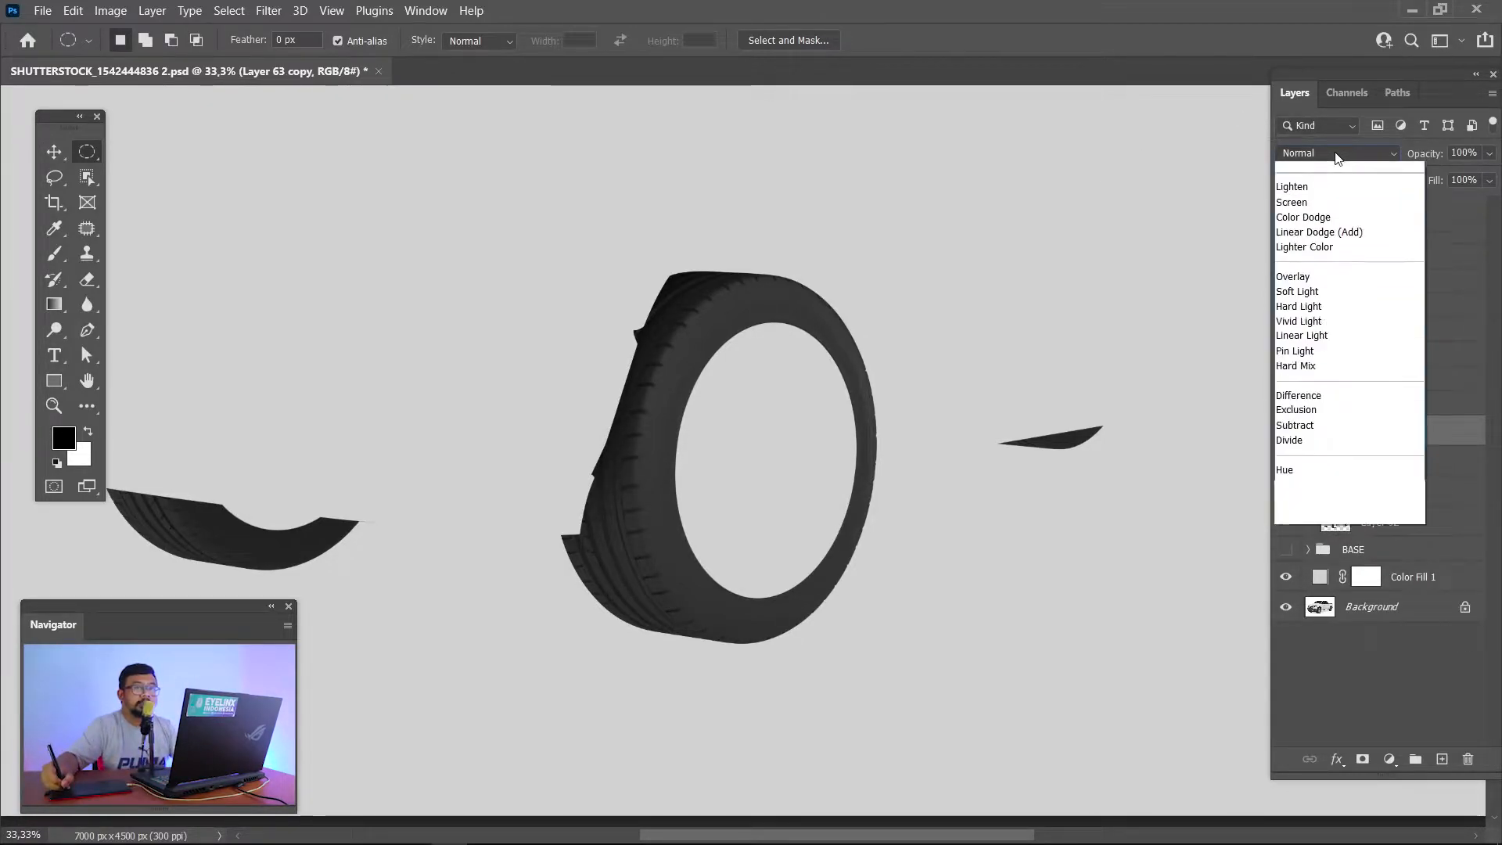
{"action": "left_click", "coordinate": [1313, 325]}
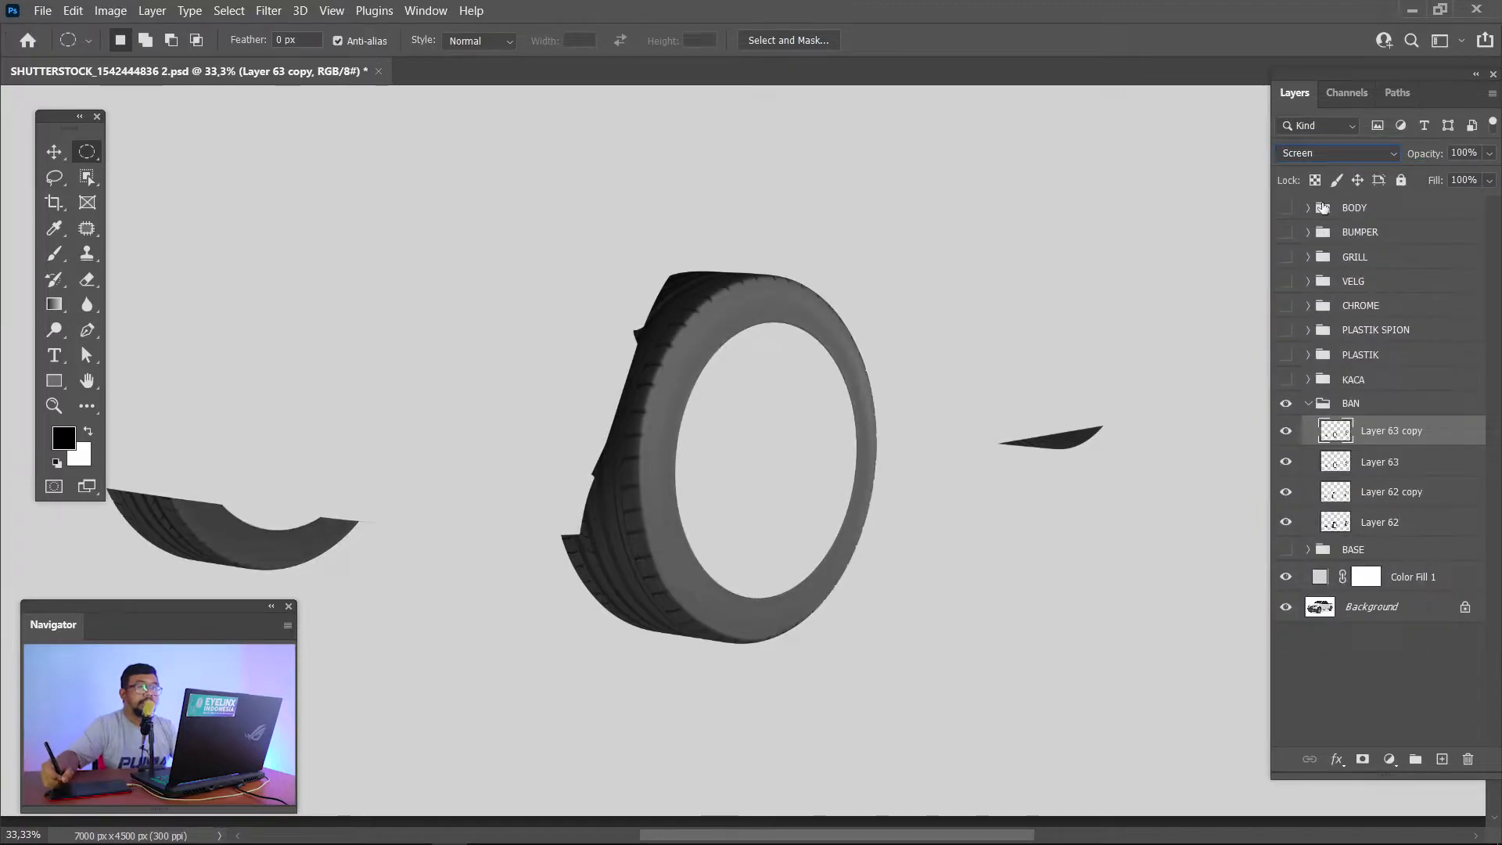
Step: Add a black layer mask to Layer 63 copy and dab white on it at the front tyre's top edge
{"action": "left_click", "coordinate": [1363, 757]}
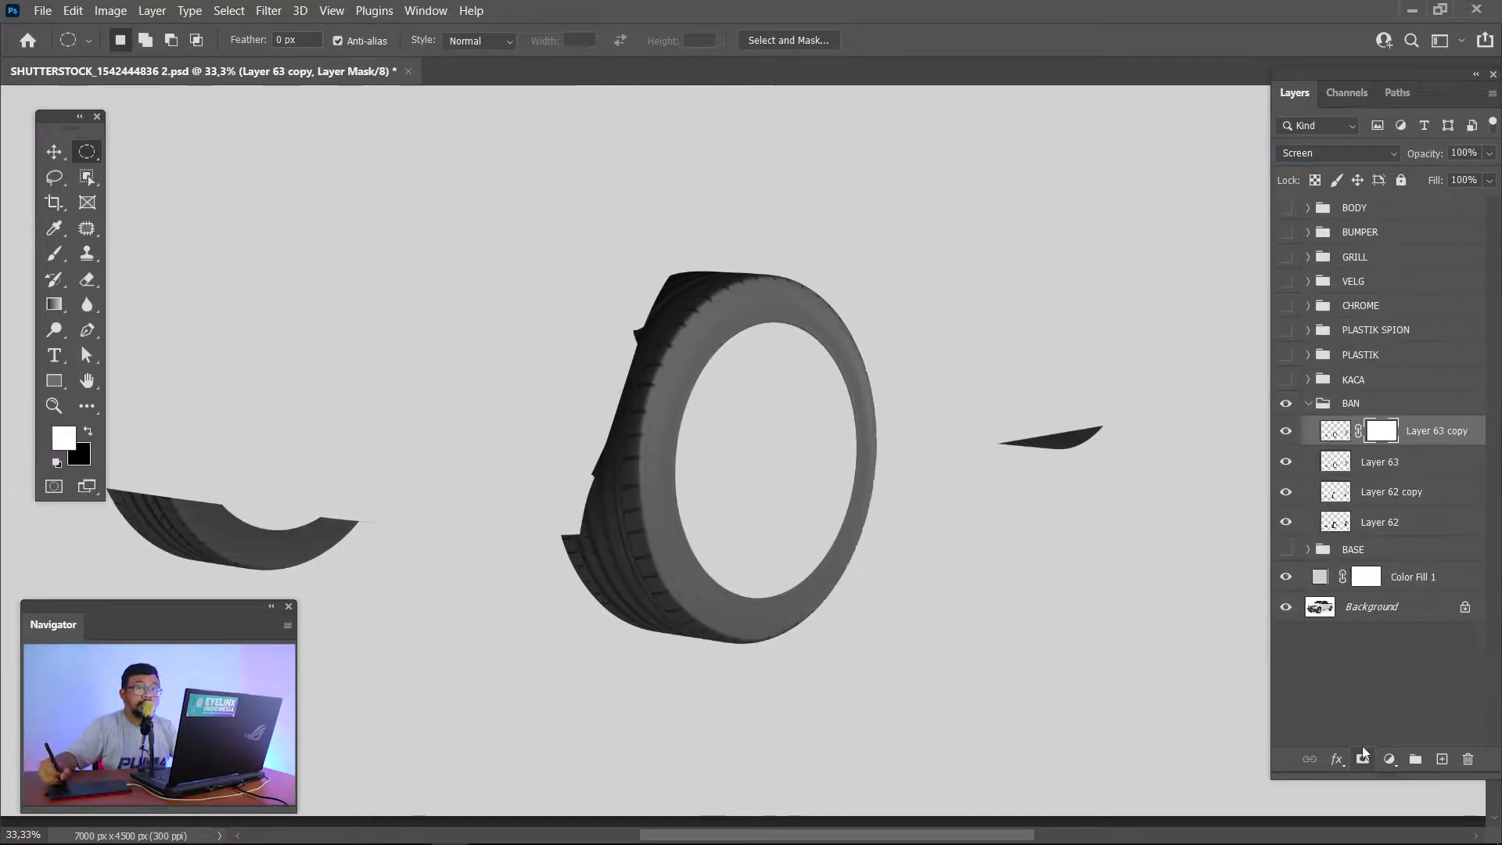
{"action": "key", "text": "ctrl+i"}
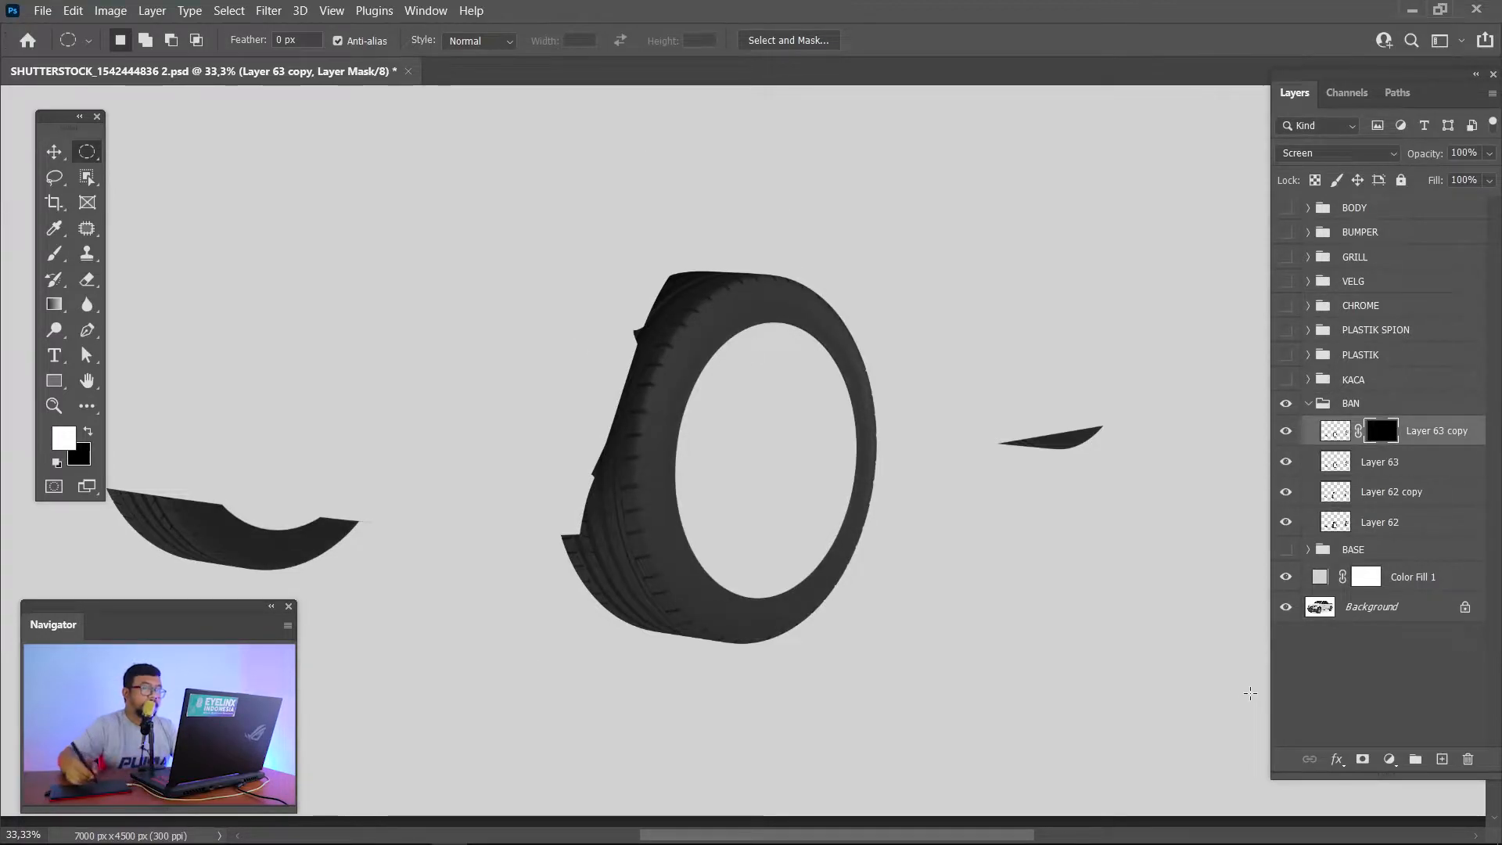
{"action": "key", "text": "b"}
{"action": "left_click", "coordinate": [692, 259]}
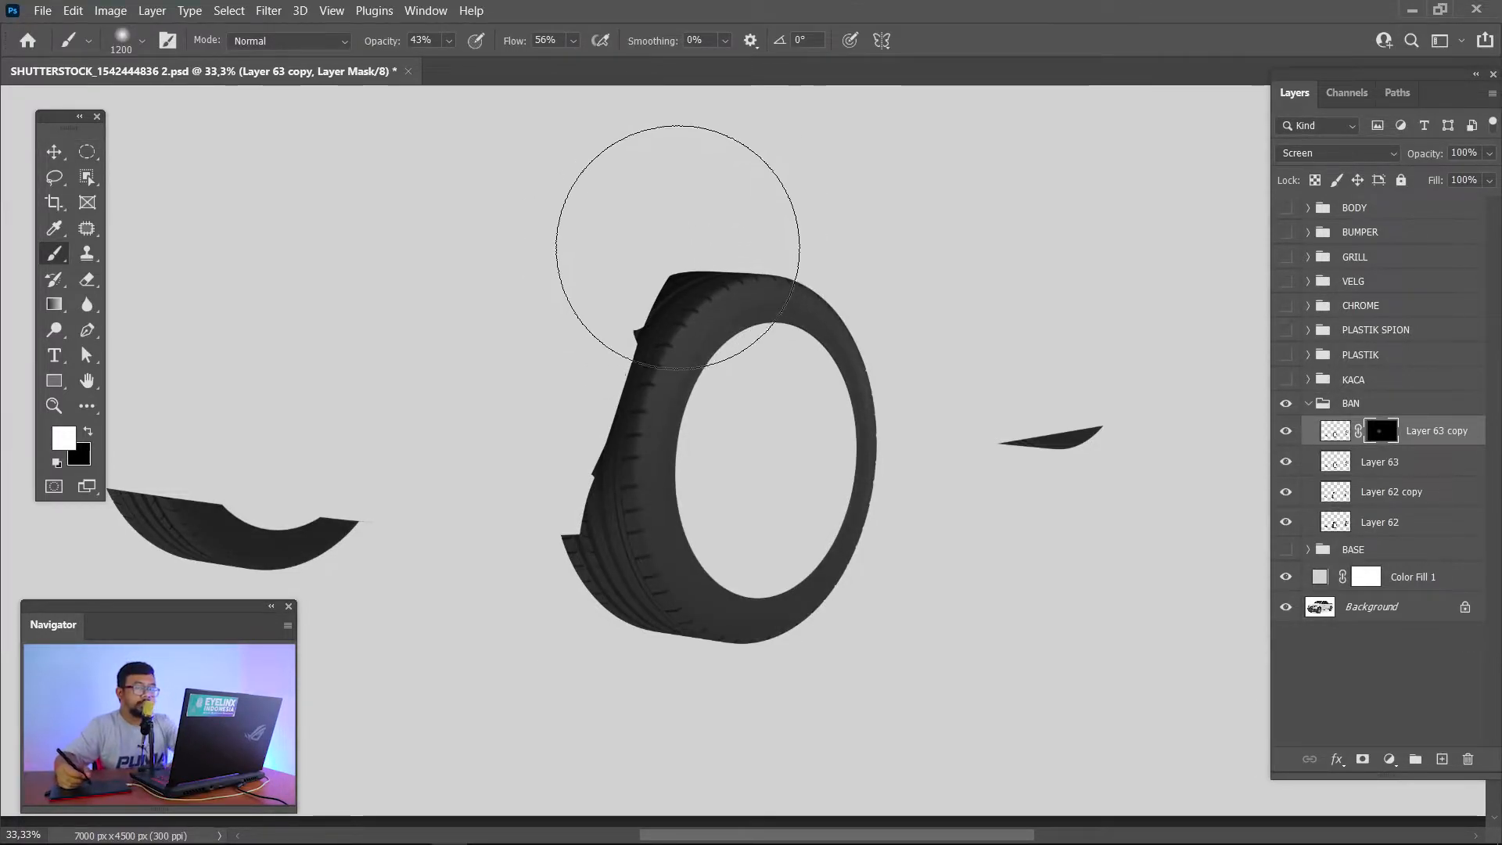
Step: Reduce the brush size to 400 px
{"action": "key", "text": "bracketleft"}
{"action": "key", "text": "bracketleft"}
{"action": "key", "text": "bracketleft"}
{"action": "key", "text": "bracketleft"}
{"action": "key", "text": "bracketleft"}
{"action": "key", "text": "bracketleft"}
{"action": "key", "text": "bracketleft"}
{"action": "key", "text": "bracketleft"}
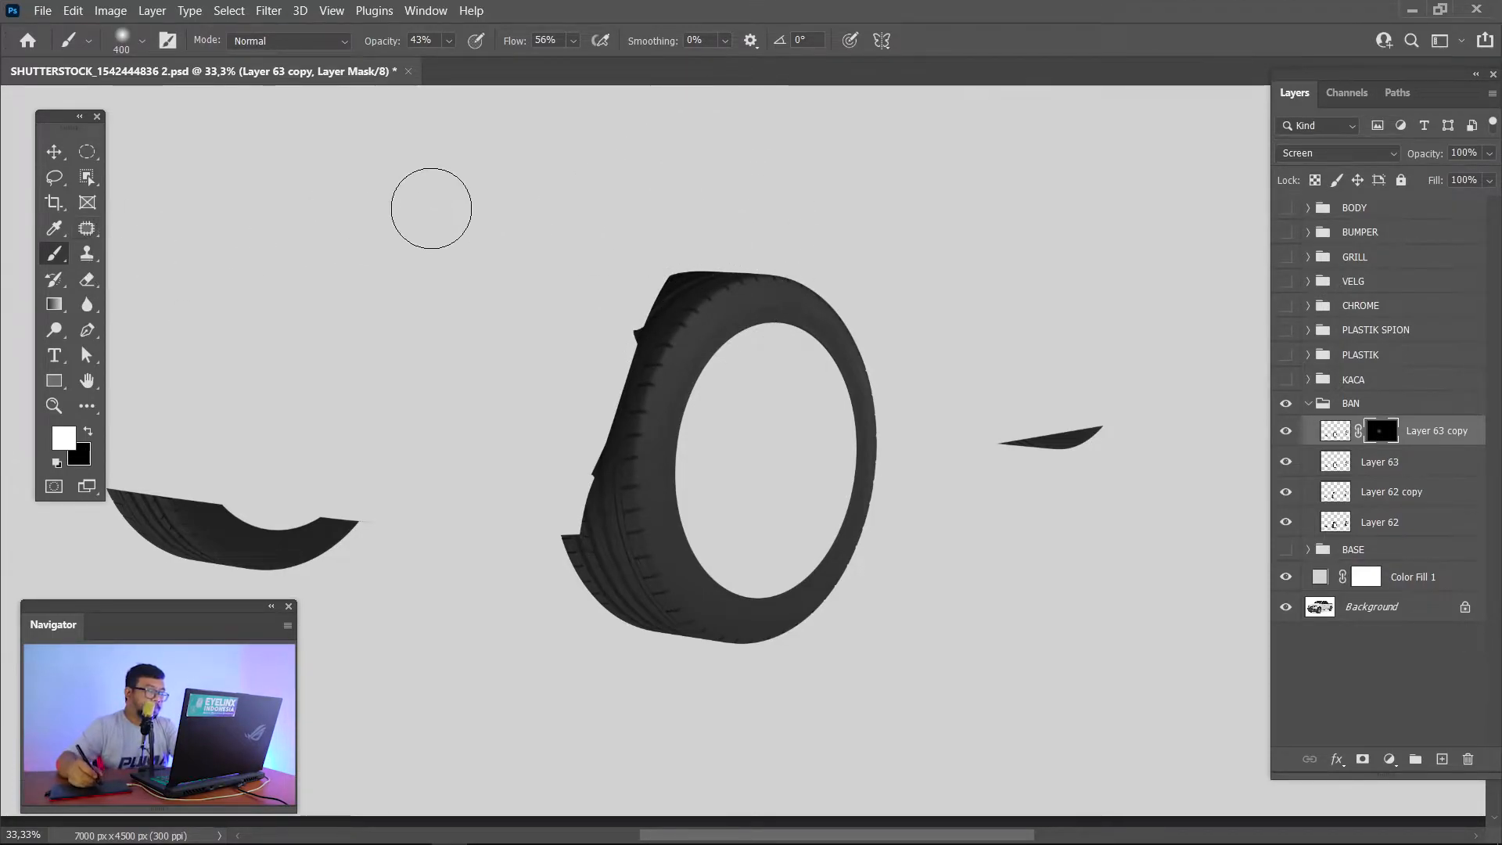
{"action": "left_click", "coordinate": [78, 454]}
{"action": "left_click", "coordinate": [587, 292]}
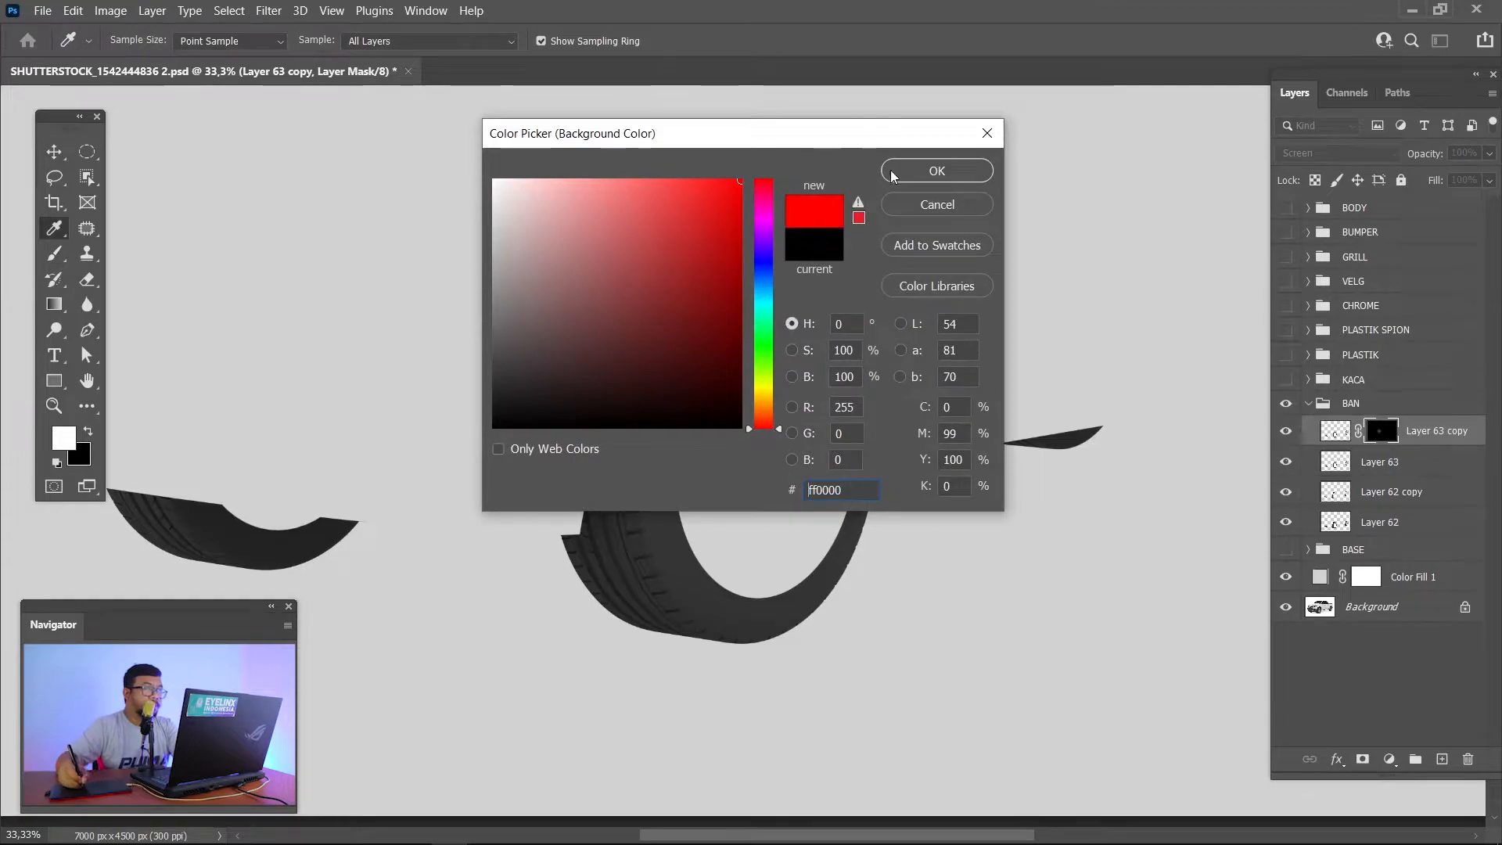
{"action": "left_click", "coordinate": [935, 167]}
Step: Create a new layer above Layer 63 copy and set the background colour to red, ff0000
{"action": "left_click", "coordinate": [1443, 760]}
{"action": "key", "text": "d"}
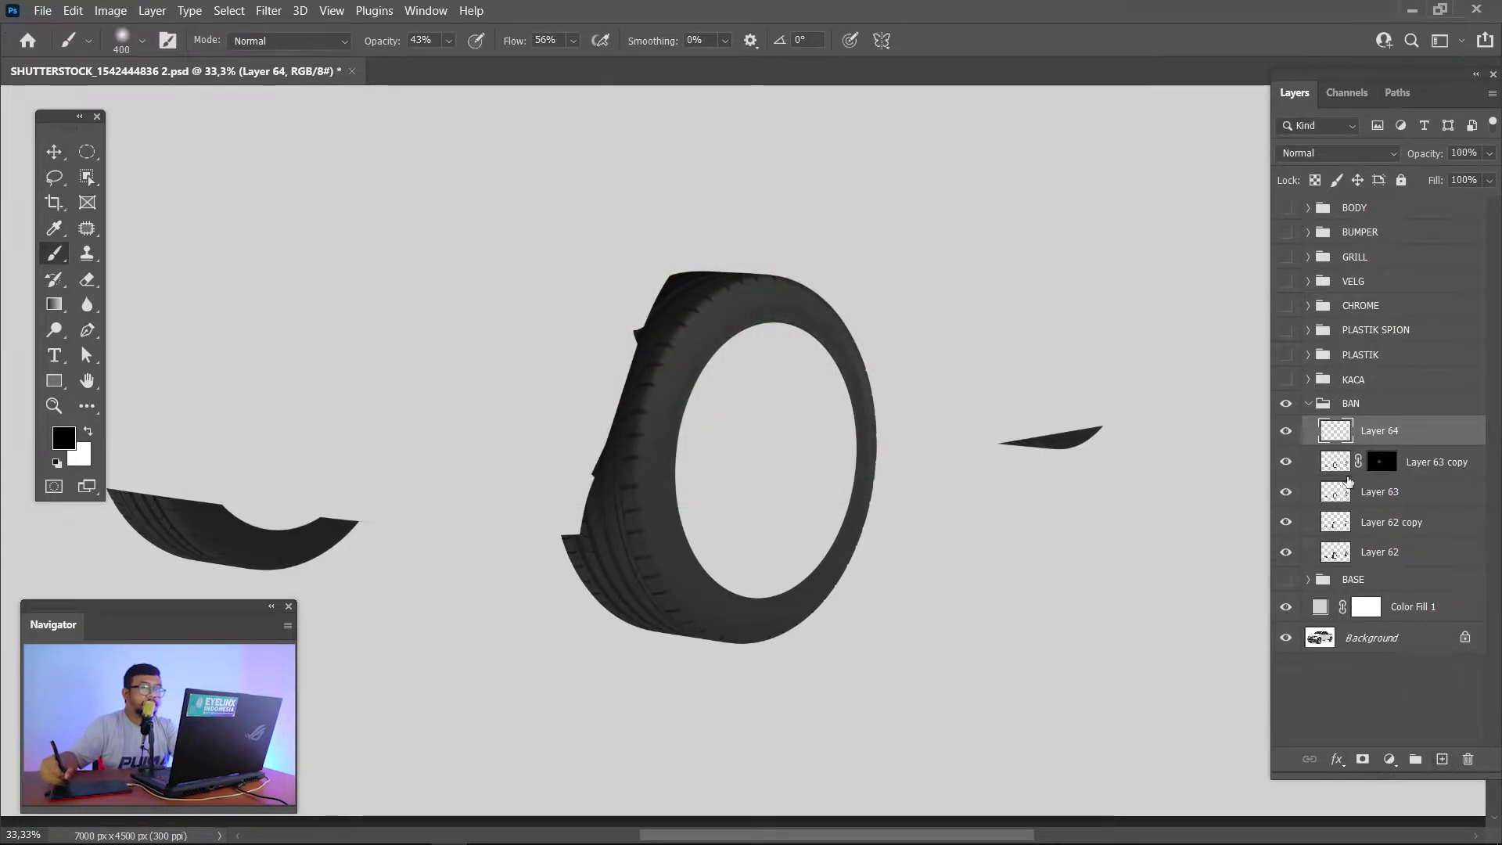
{"action": "left_click", "coordinate": [81, 460]}
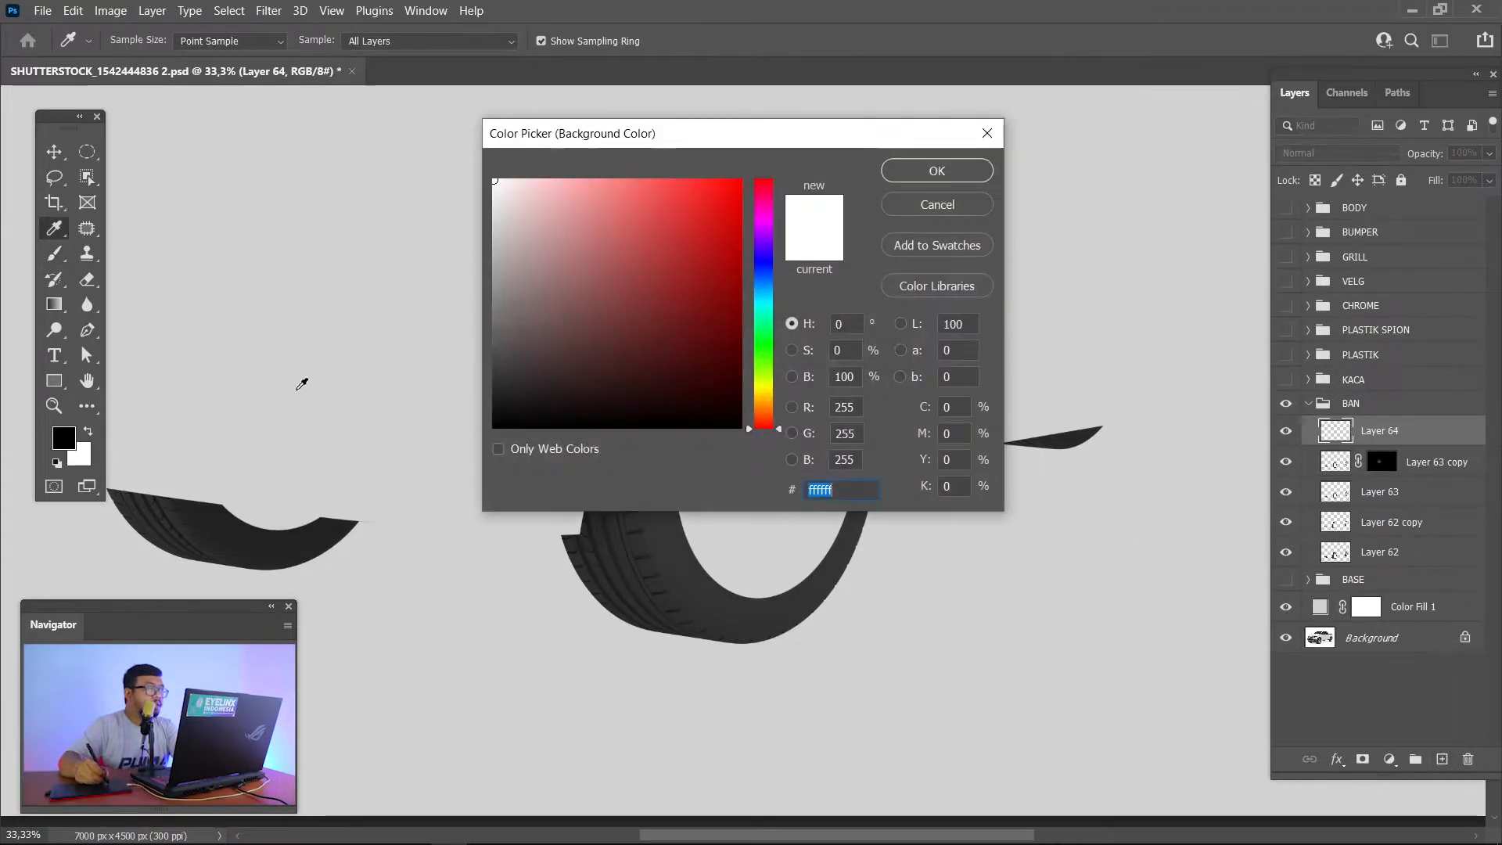
{"action": "type", "text": "ff0000"}
{"action": "left_click", "coordinate": [937, 170]}
{"action": "key", "text": "b"}
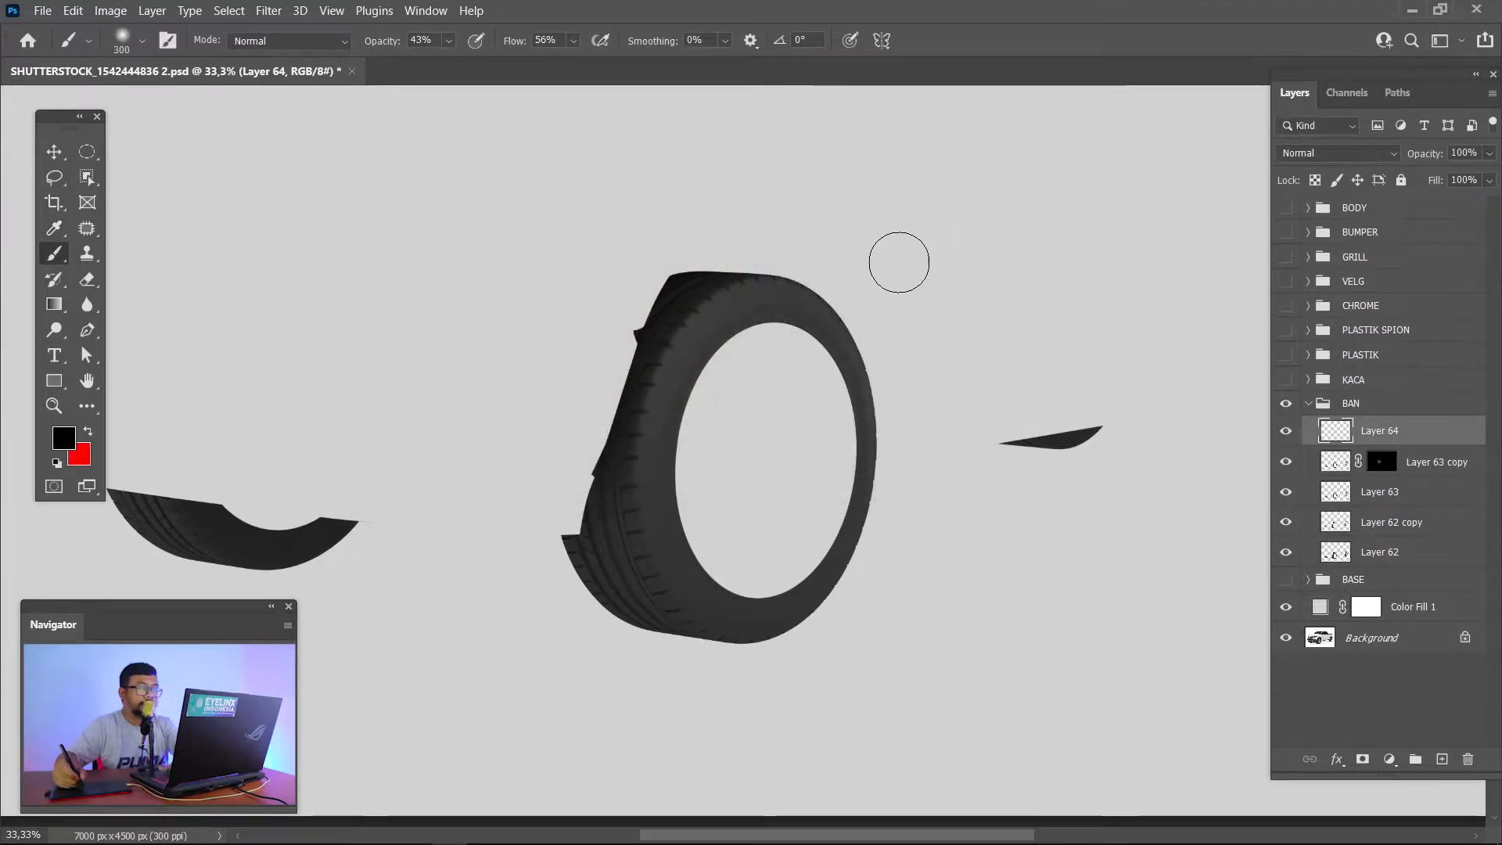
Step: Set up a 40 px brush with red as the foreground colour and both opacity and flow at 100%
{"action": "key", "text": "bracketleft"}
{"action": "key", "text": "bracketleft"}
{"action": "key", "text": "bracketleft"}
{"action": "key", "text": "bracketleft"}
{"action": "key", "text": "bracketleft"}
{"action": "key", "text": "bracketleft"}
{"action": "key", "text": "bracketleft"}
{"action": "key", "text": "bracketleft"}
{"action": "key", "text": "bracketleft"}
{"action": "key", "text": "bracketleft"}
{"action": "key", "text": "bracketleft"}
{"action": "key", "text": "bracketleft"}
{"action": "key", "text": "bracketleft"}
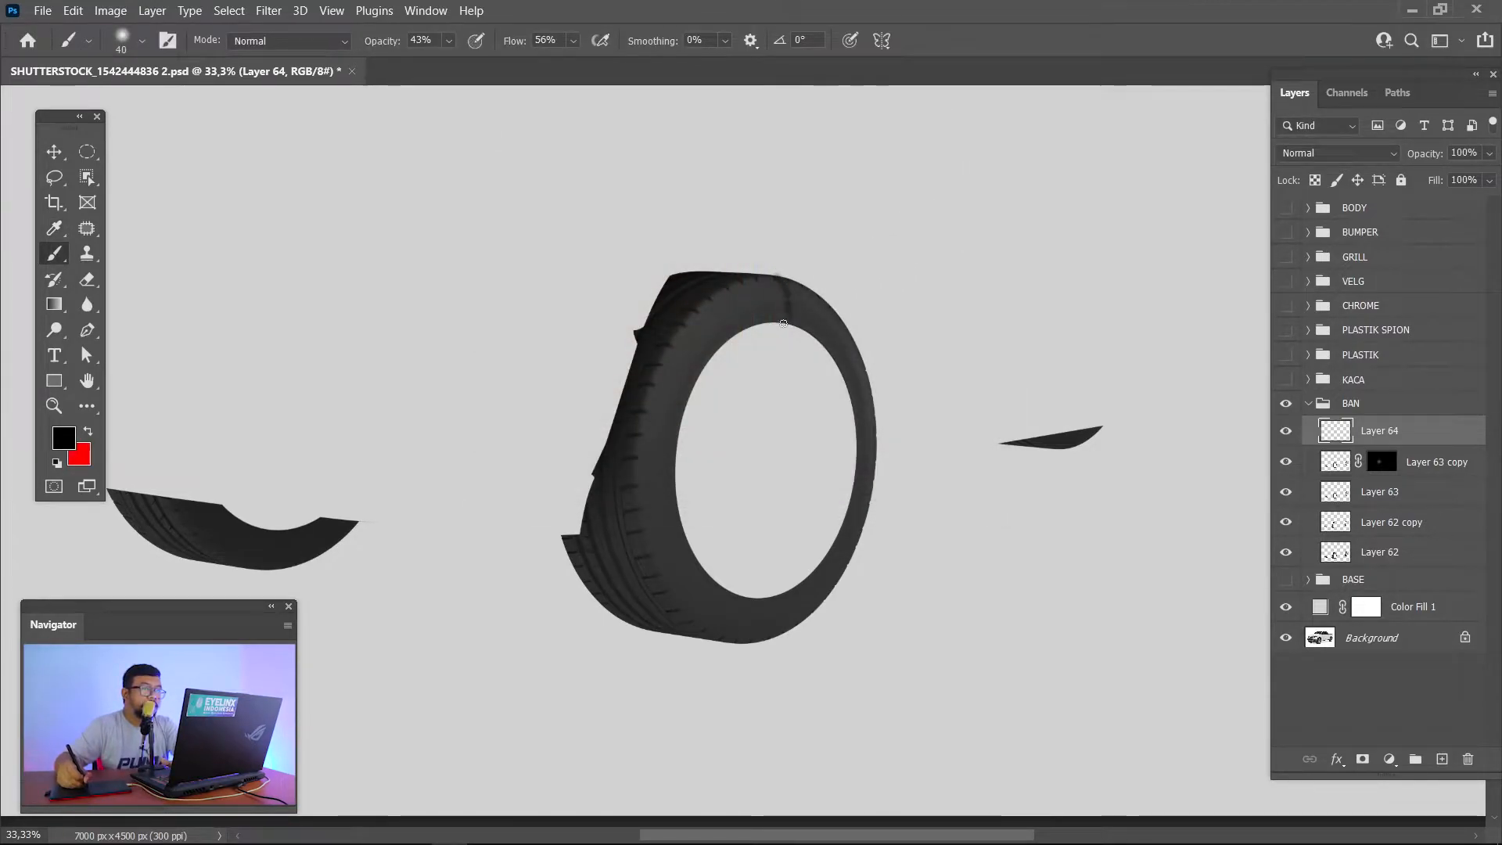
{"action": "key", "text": "x"}
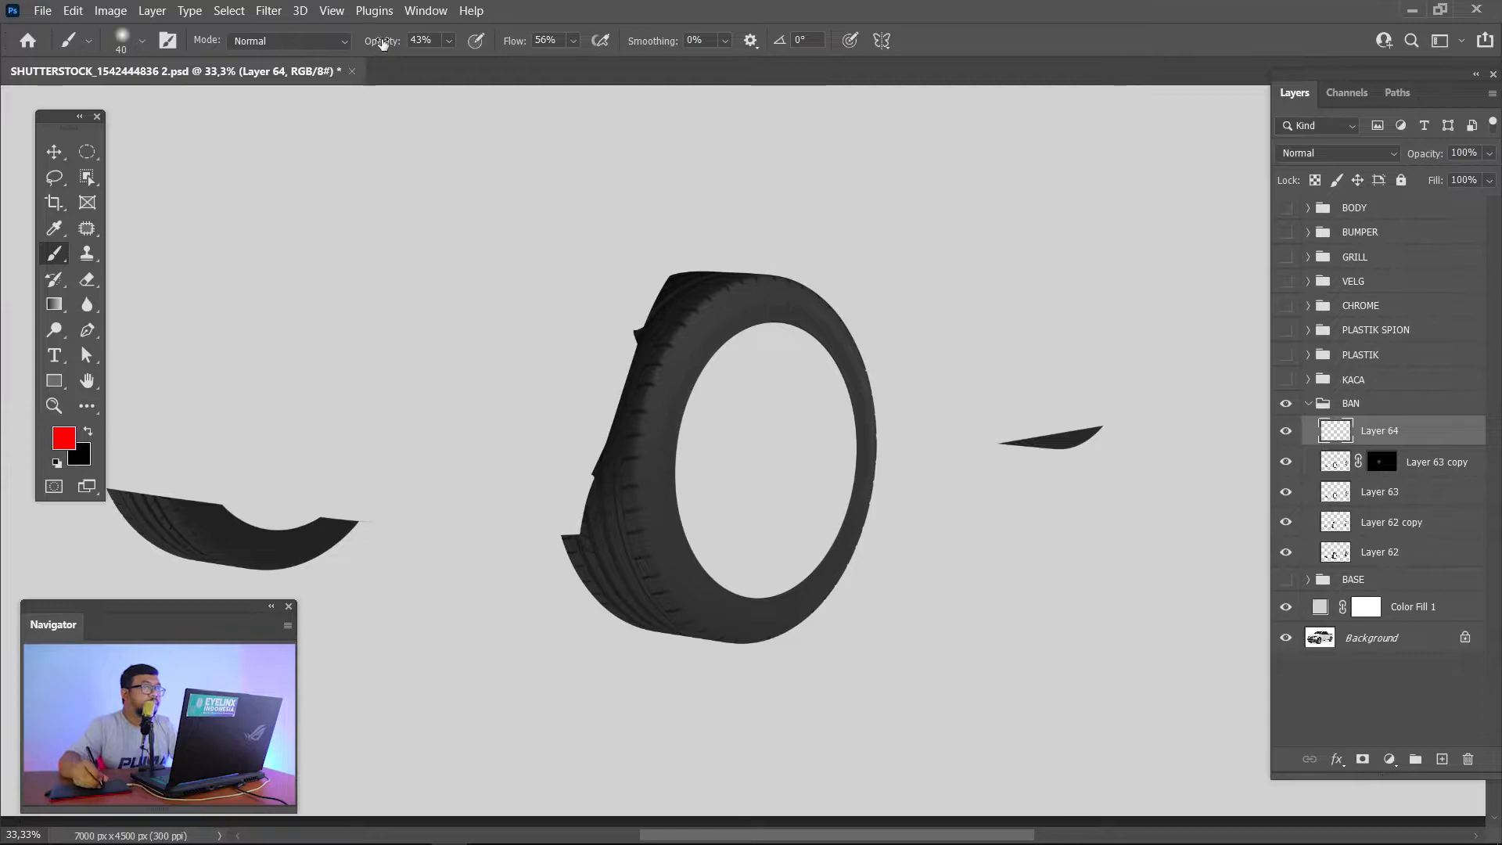
{"action": "left_click_drag", "start_coordinate": [382, 43], "coordinate": [594, 45]}
{"action": "left_click_drag", "start_coordinate": [786, 271], "coordinate": [790, 284]}
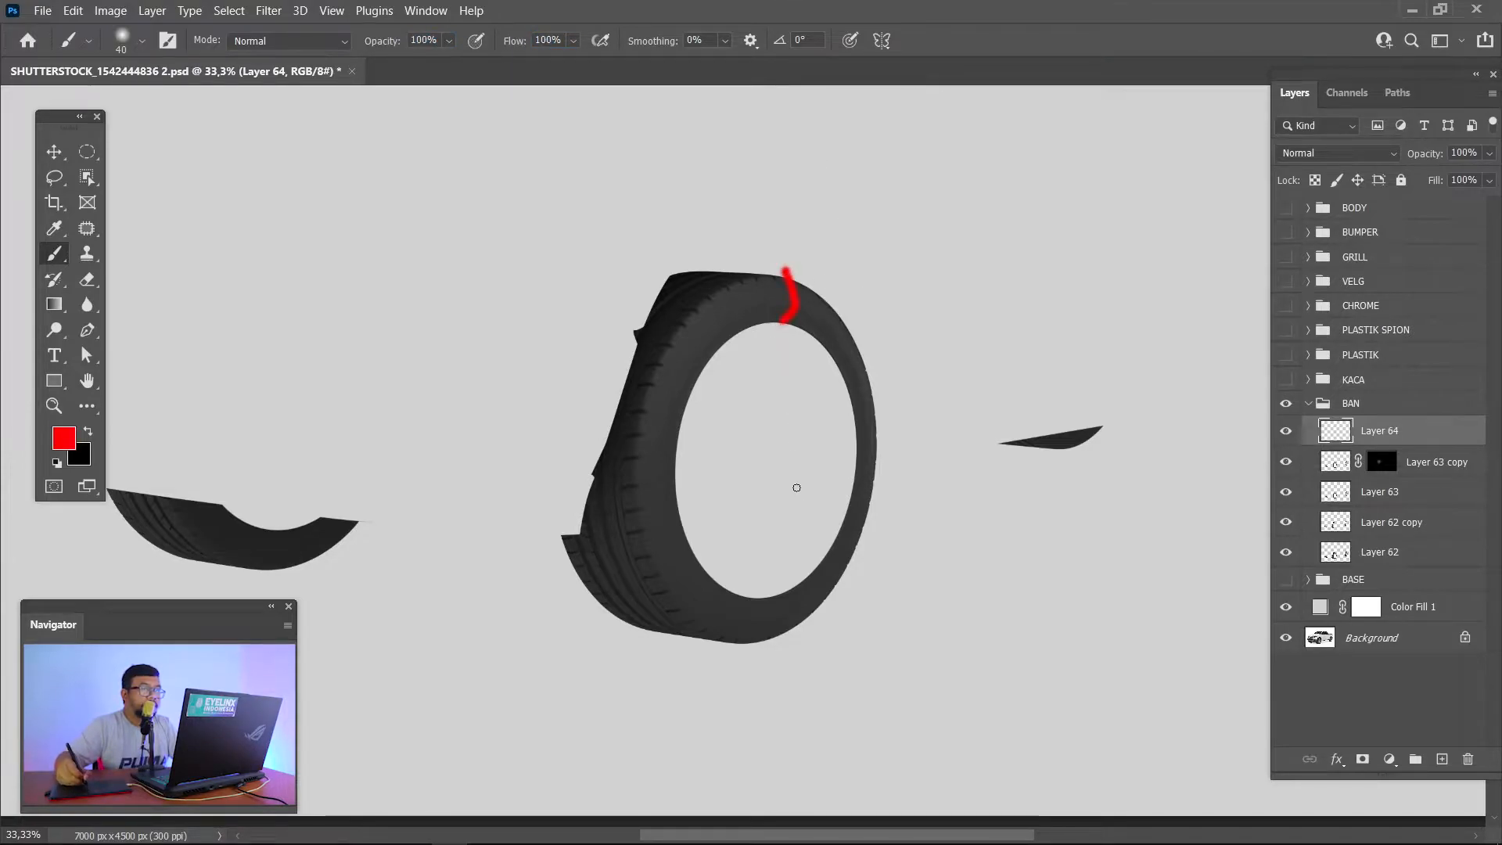
{"action": "key", "text": "ctrl+z"}
{"action": "key", "text": "ctrl+z"}
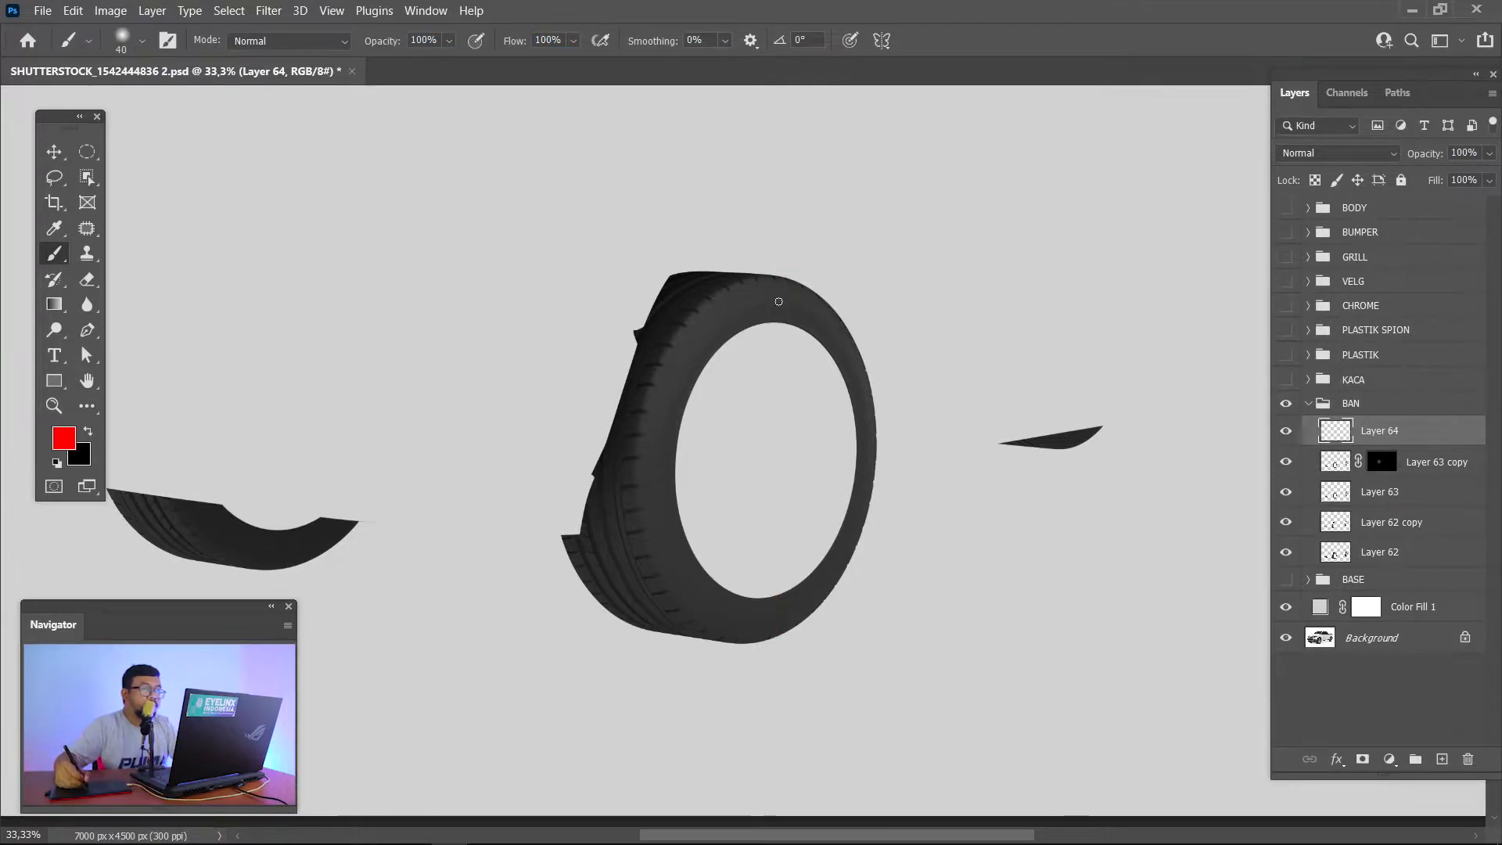
{"action": "left_click_drag", "start_coordinate": [780, 325], "coordinate": [778, 330]}
{"action": "key", "text": "ctrl+z"}
Step: Mark the front tyre's upper and lower sidewall with red brush strokes, then delete the marking layer
{"action": "left_click", "coordinate": [777, 272]}
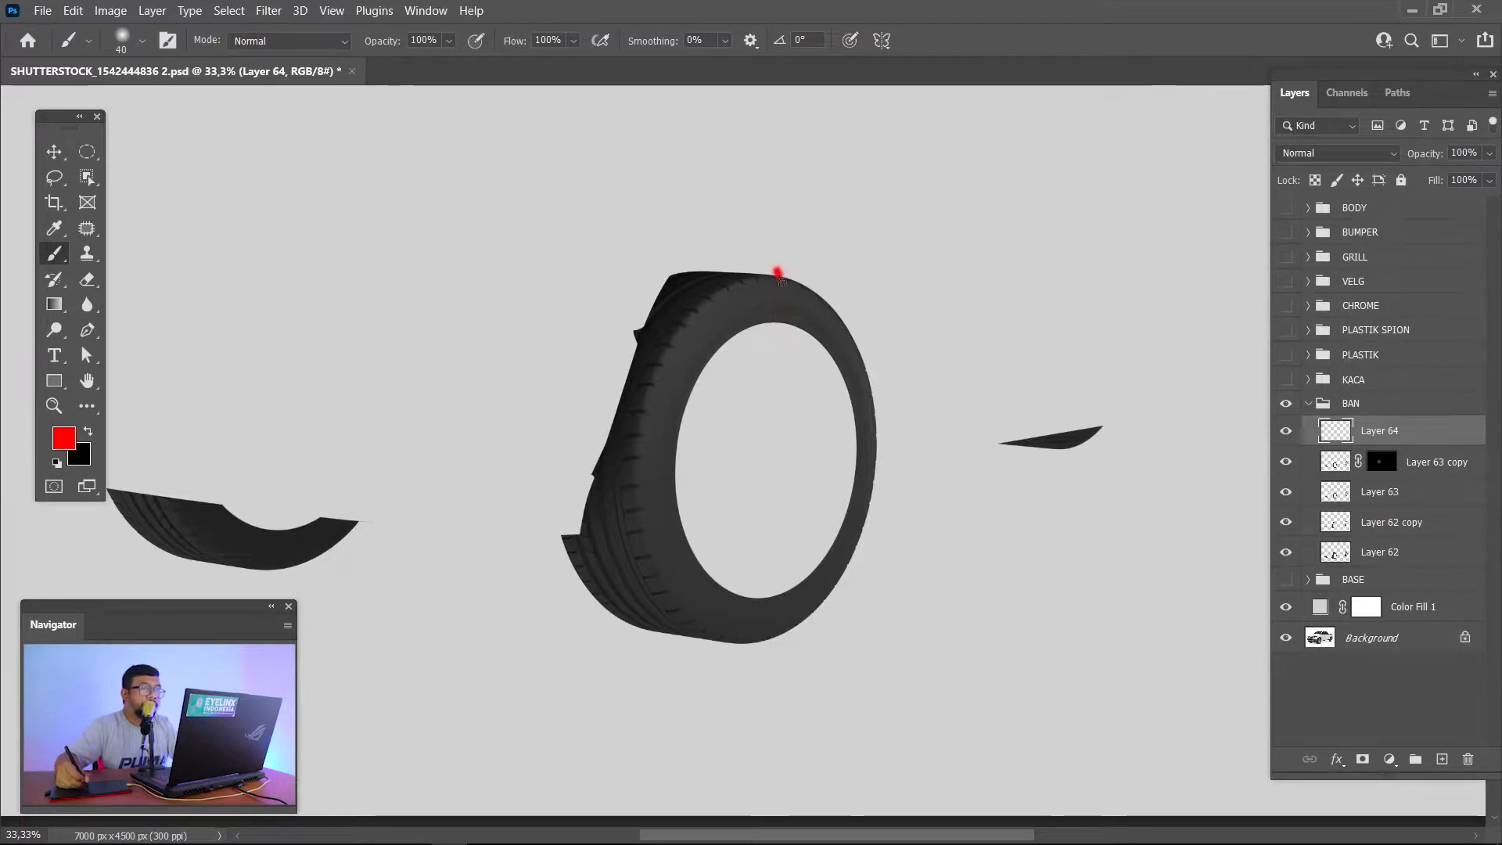
{"action": "left_click", "coordinate": [769, 600]}
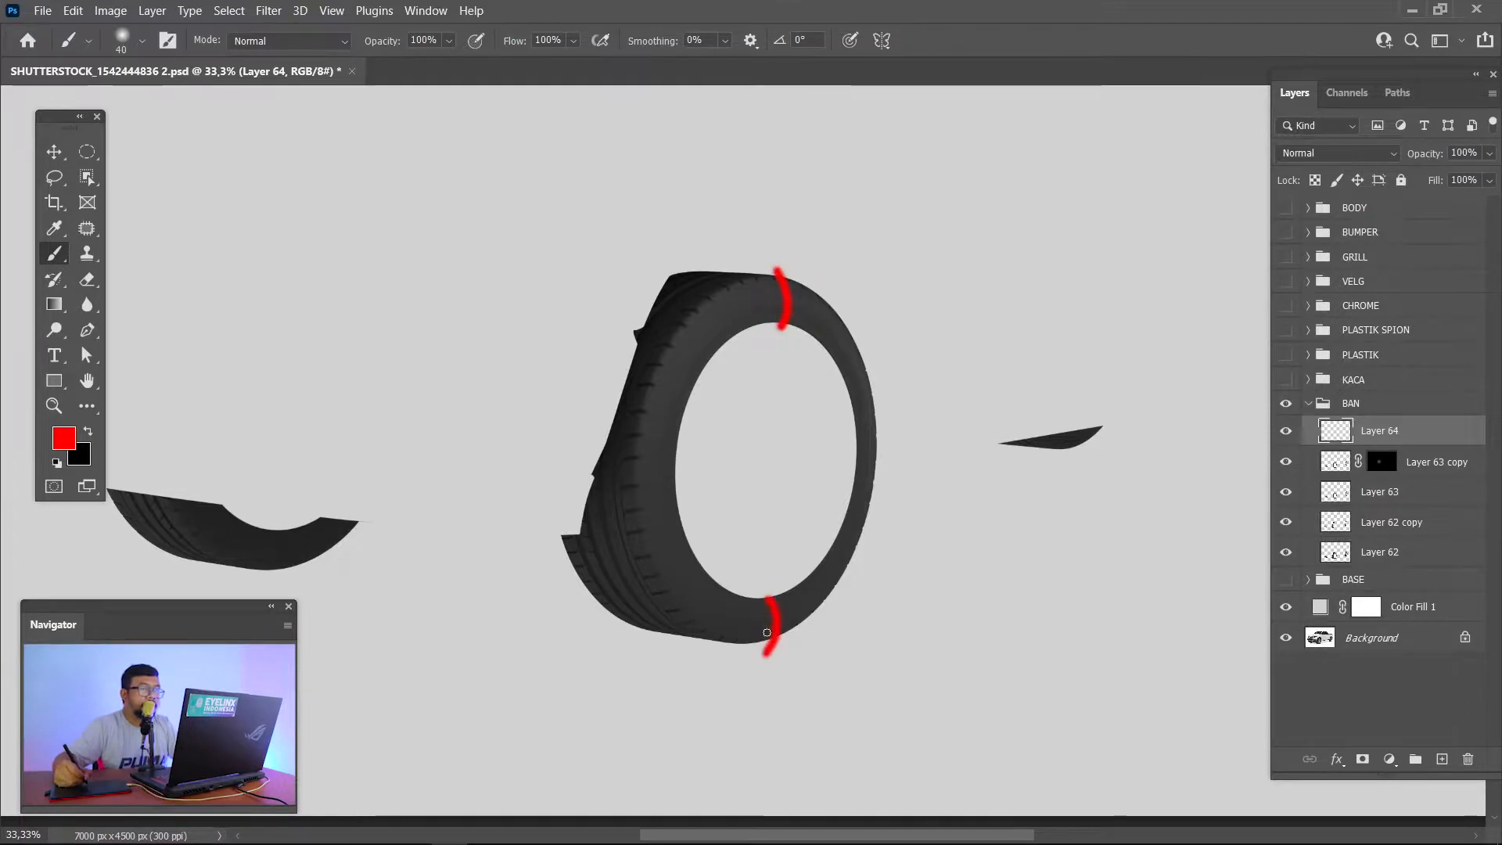
{"action": "left_click_drag", "start_coordinate": [772, 292], "coordinate": [749, 200]}
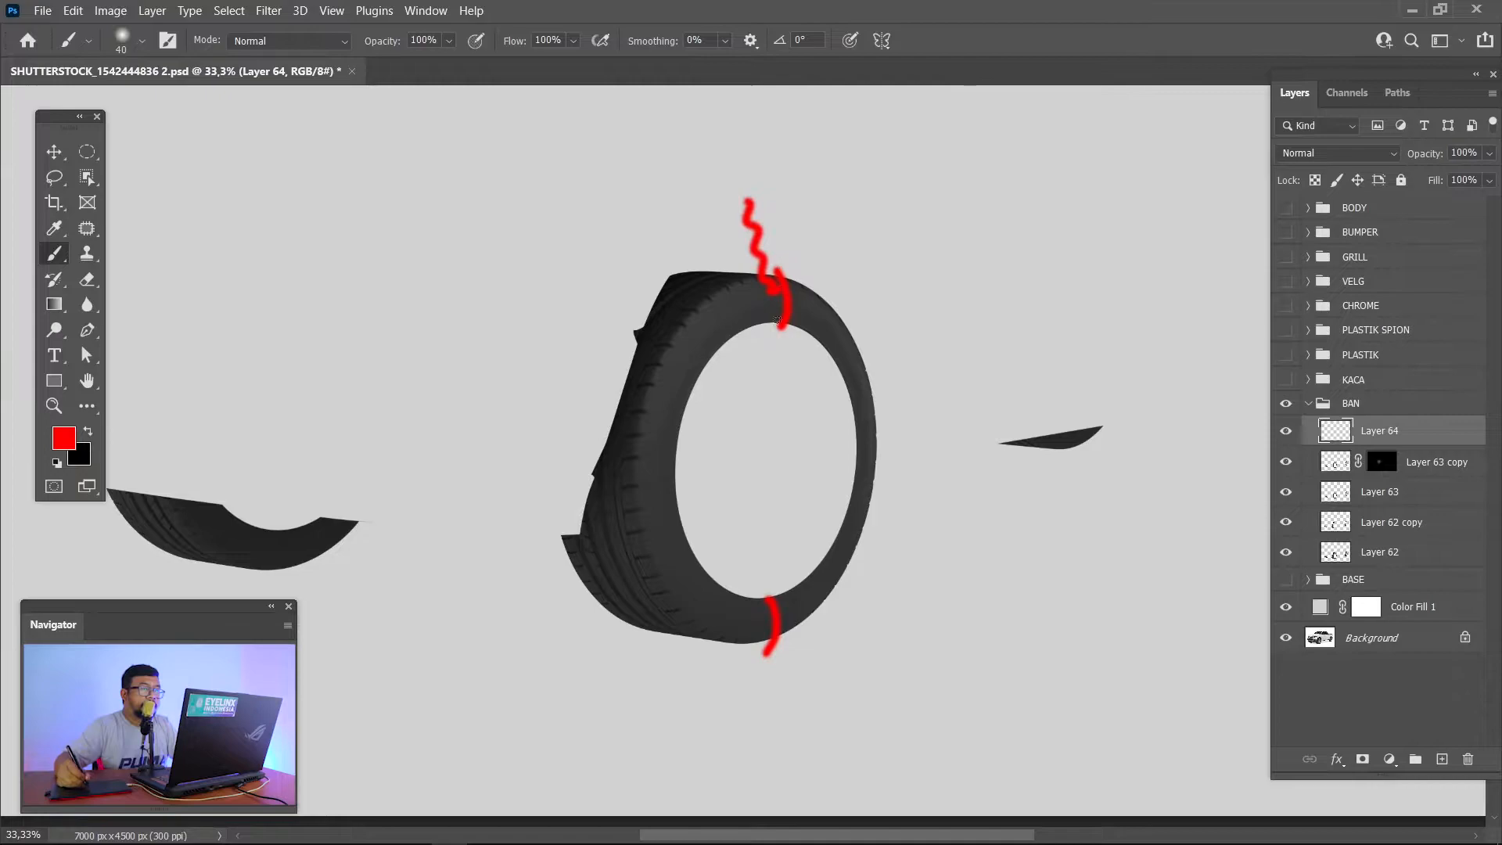
{"action": "left_click", "coordinate": [758, 601]}
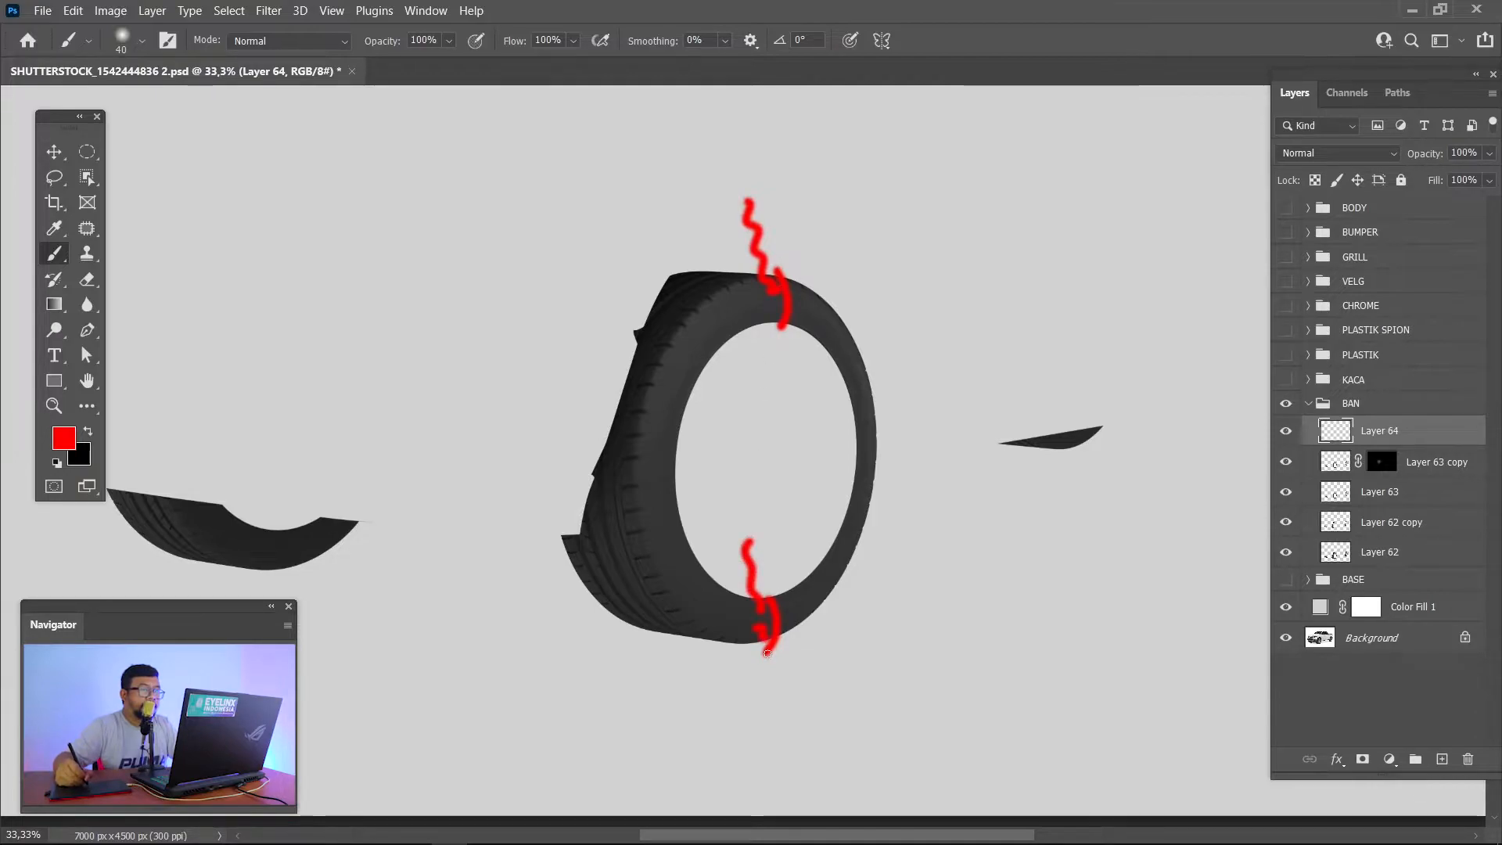
{"action": "left_click_drag", "start_coordinate": [781, 304], "coordinate": [767, 375]}
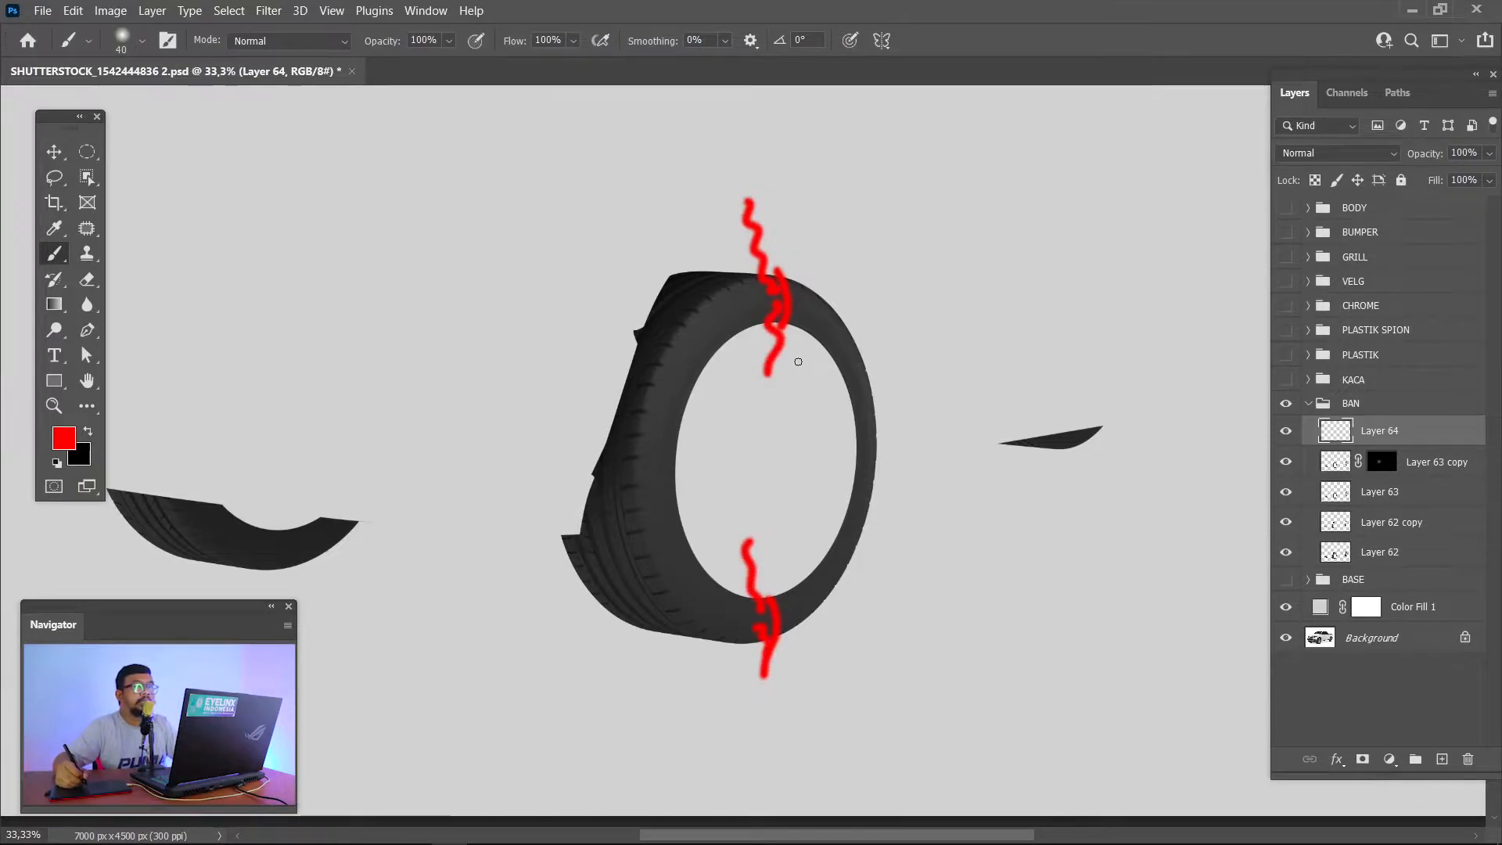
{"action": "key", "text": "Delete"}
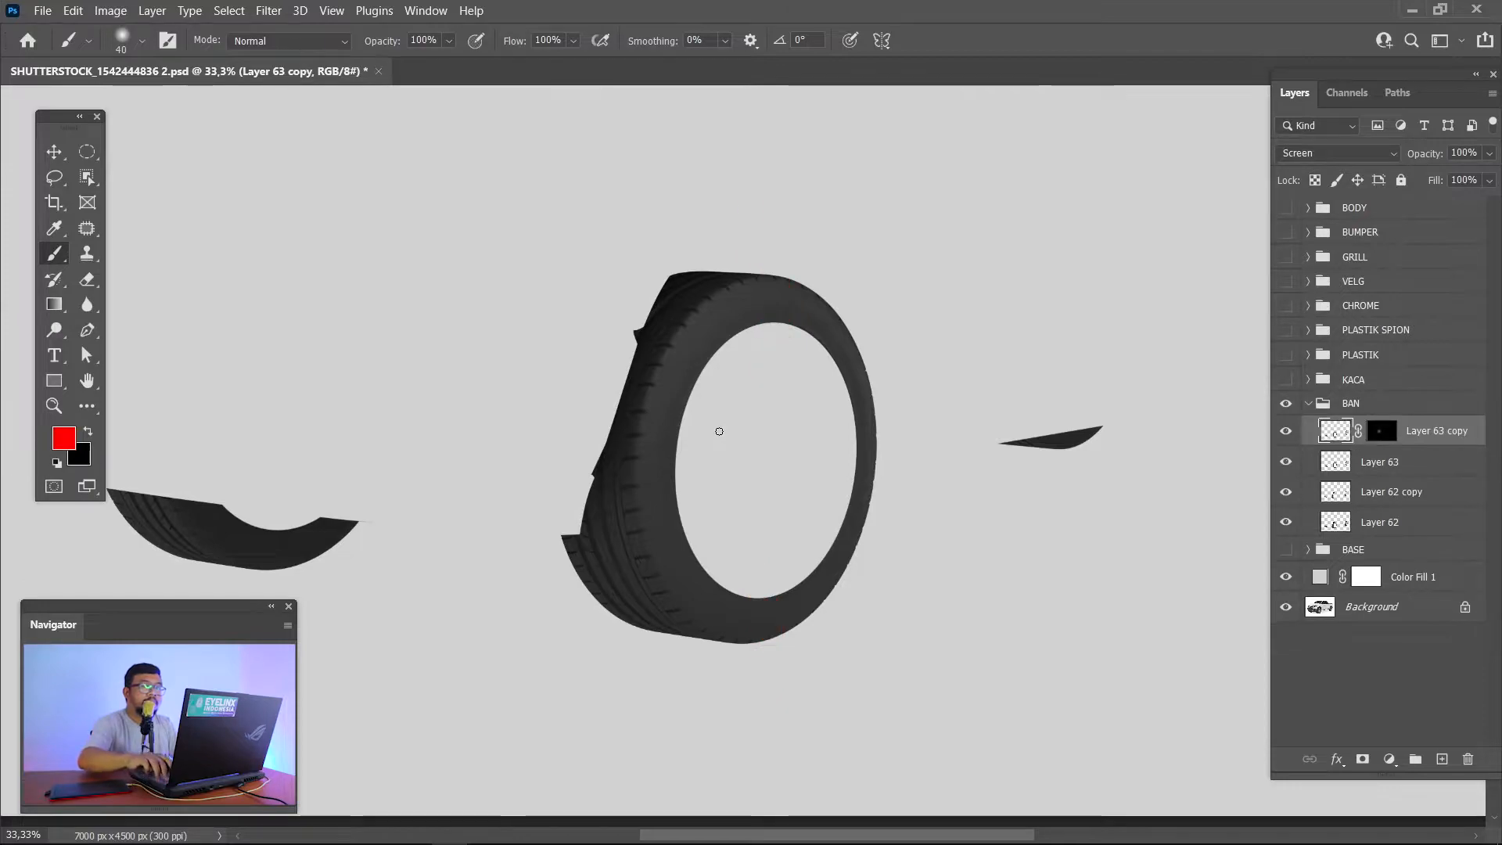
Step: Paint white on Layer 63 copy's mask with a 500 px soft brush to lighten the front tyre's upper sidewall
{"action": "left_click", "coordinate": [1379, 431]}
{"action": "key", "text": "d"}
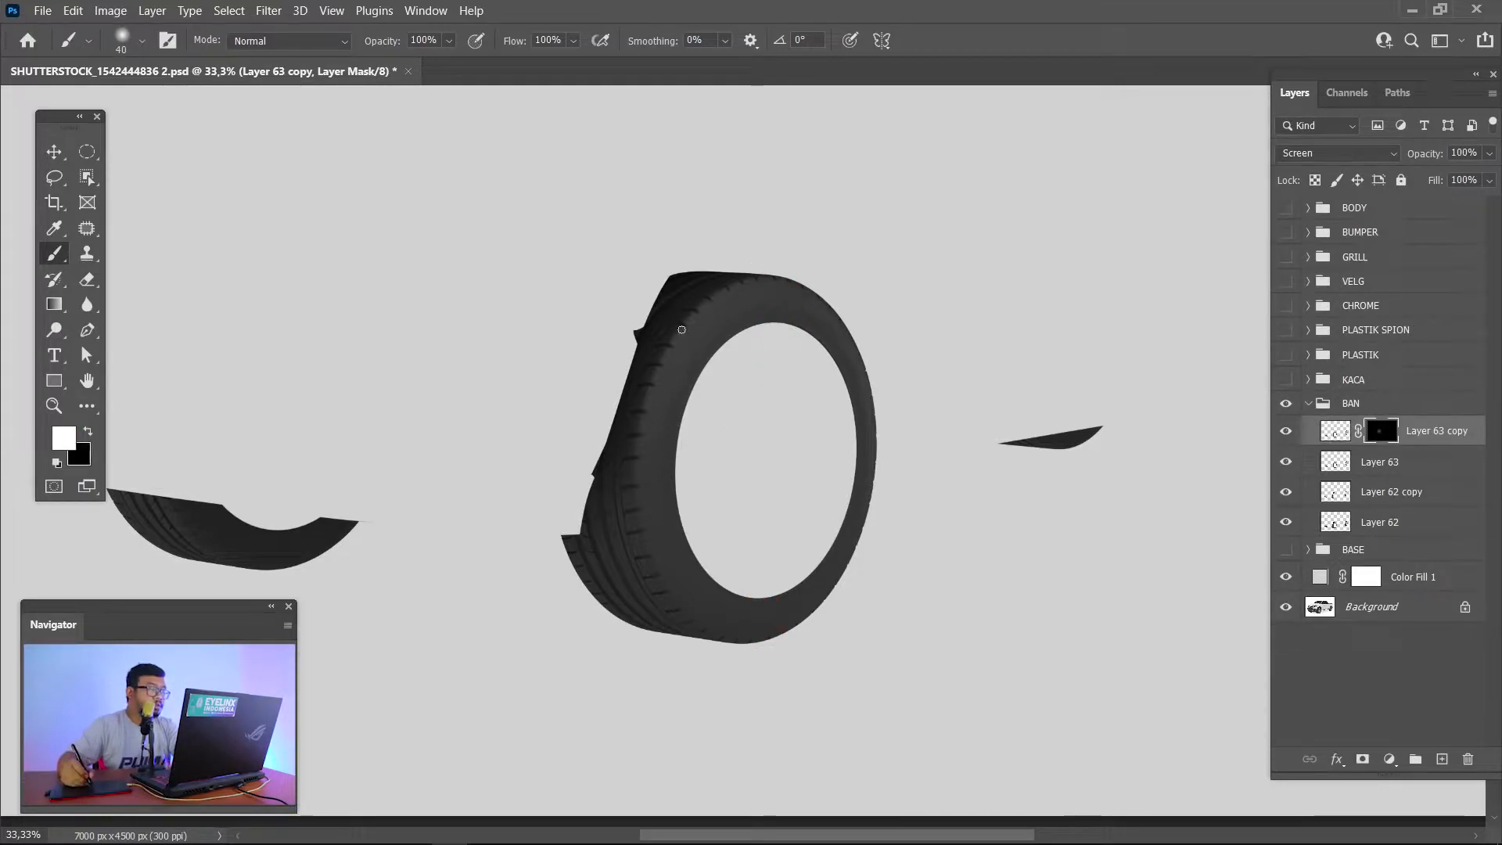
{"action": "key", "text": "]"}
{"action": "key", "text": "bracketright"}
{"action": "key", "text": "bracketright"}
{"action": "key", "text": "bracketright"}
{"action": "key", "text": "bracketright"}
{"action": "key", "text": "bracketright"}
{"action": "key", "text": "bracketright"}
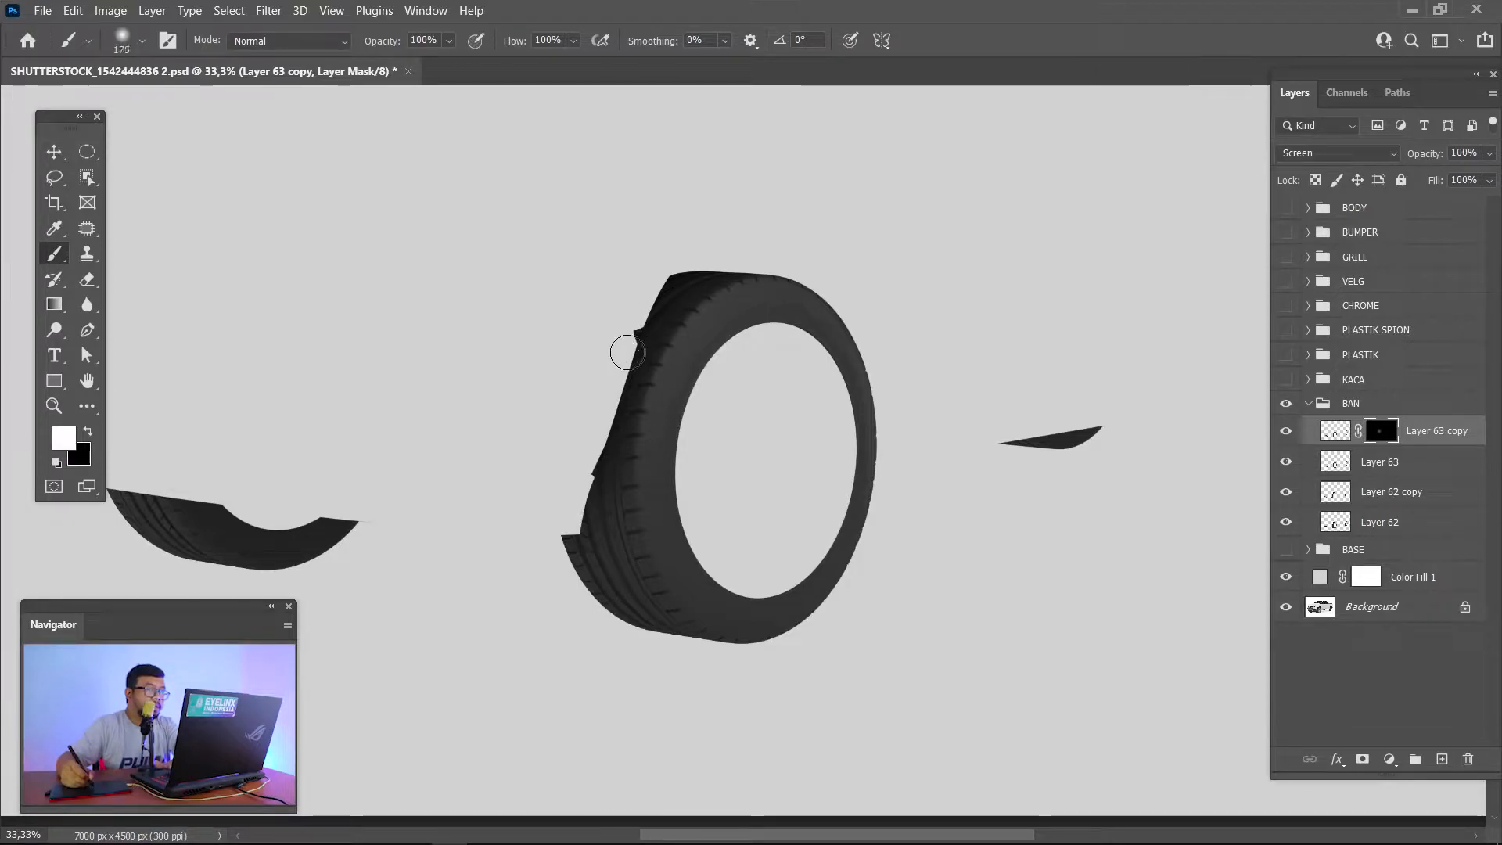
{"action": "key", "text": "bracketright"}
{"action": "key", "text": "bracketright"}
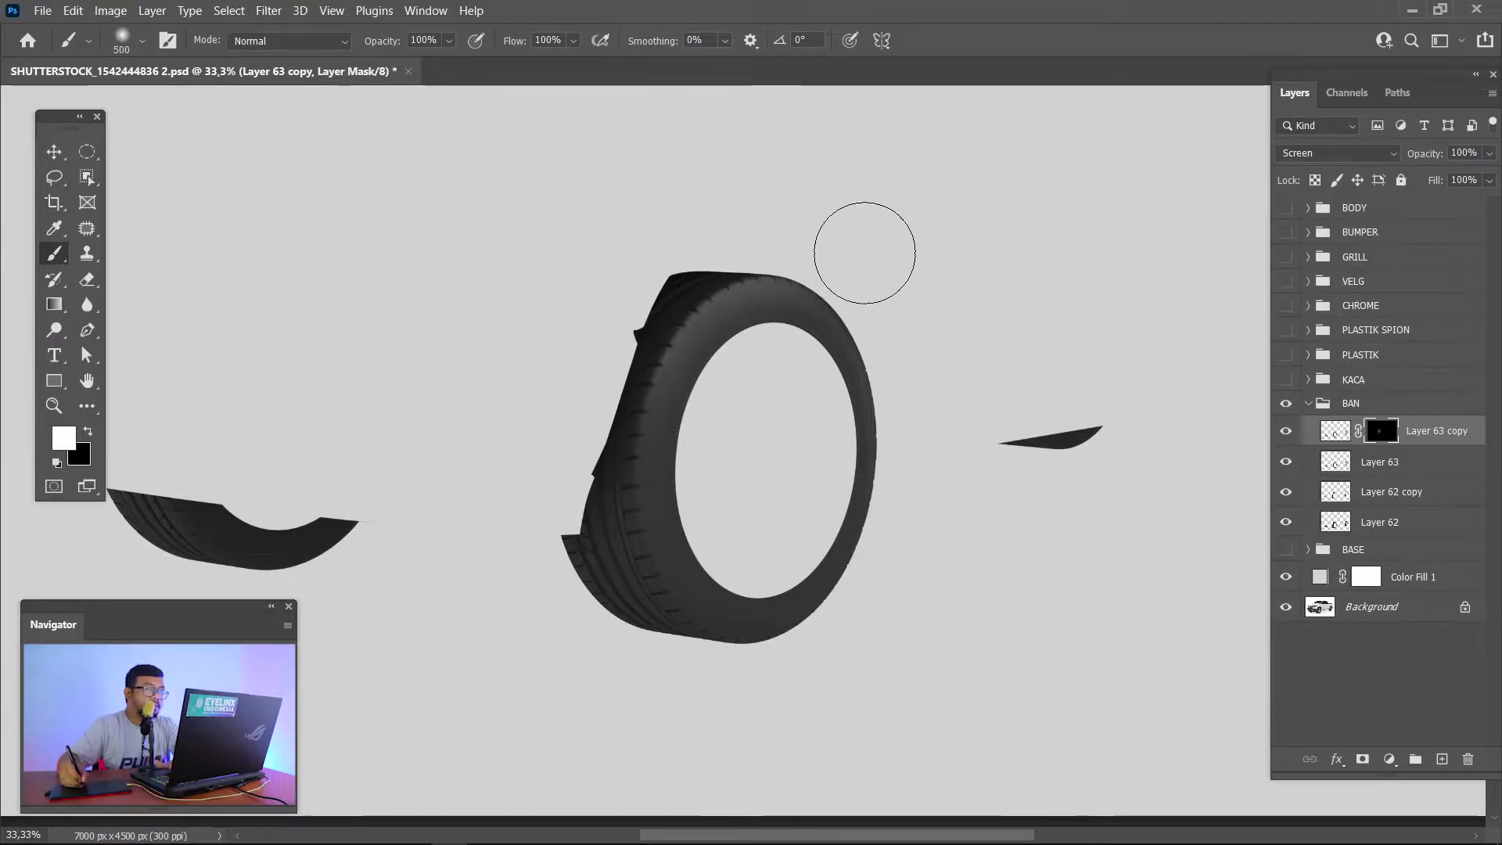
{"action": "left_click_drag", "start_coordinate": [831, 243], "coordinate": [959, 412]}
Step: Lighten the front tyre's lower sidewall by painting white on the same mask, reducing the brush size to 300 px
{"action": "key", "text": "bracketleft"}
{"action": "mouse_move", "coordinate": [721, 517]}
{"action": "left_mouse_down"}
{"action": "mouse_move", "coordinate": [731, 553]}
{"action": "mouse_move", "coordinate": [807, 557]}
{"action": "left_mouse_up"}
{"action": "key", "text": "bracketleft"}
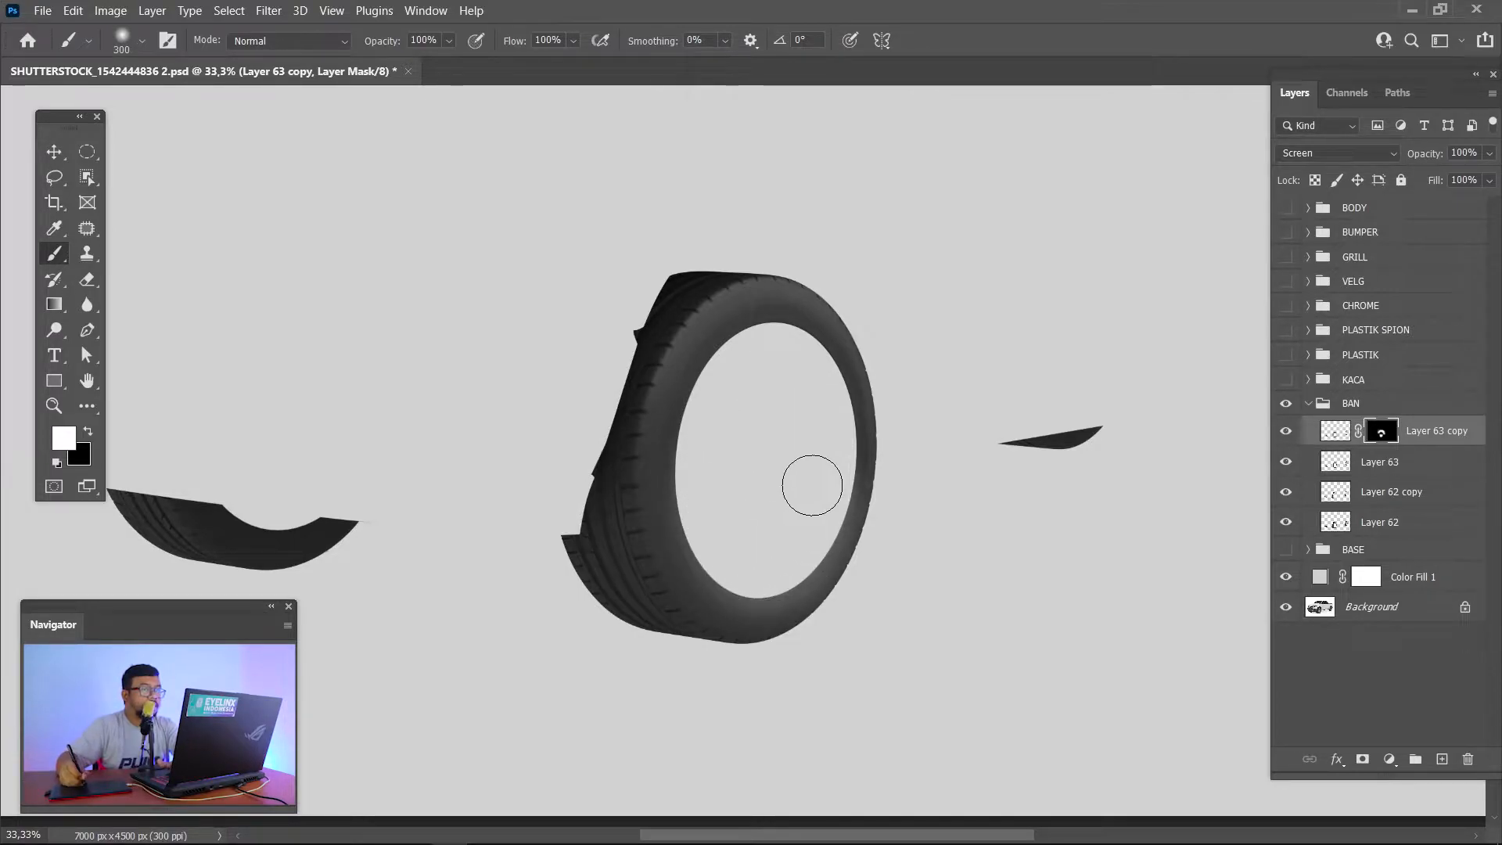
Step: Paint white on Layer 63 copy's mask over the rear tyre's upper and lower sidewall to add matching highlights
{"action": "left_click_drag", "start_coordinate": [1055, 460], "coordinate": [407, 506]}
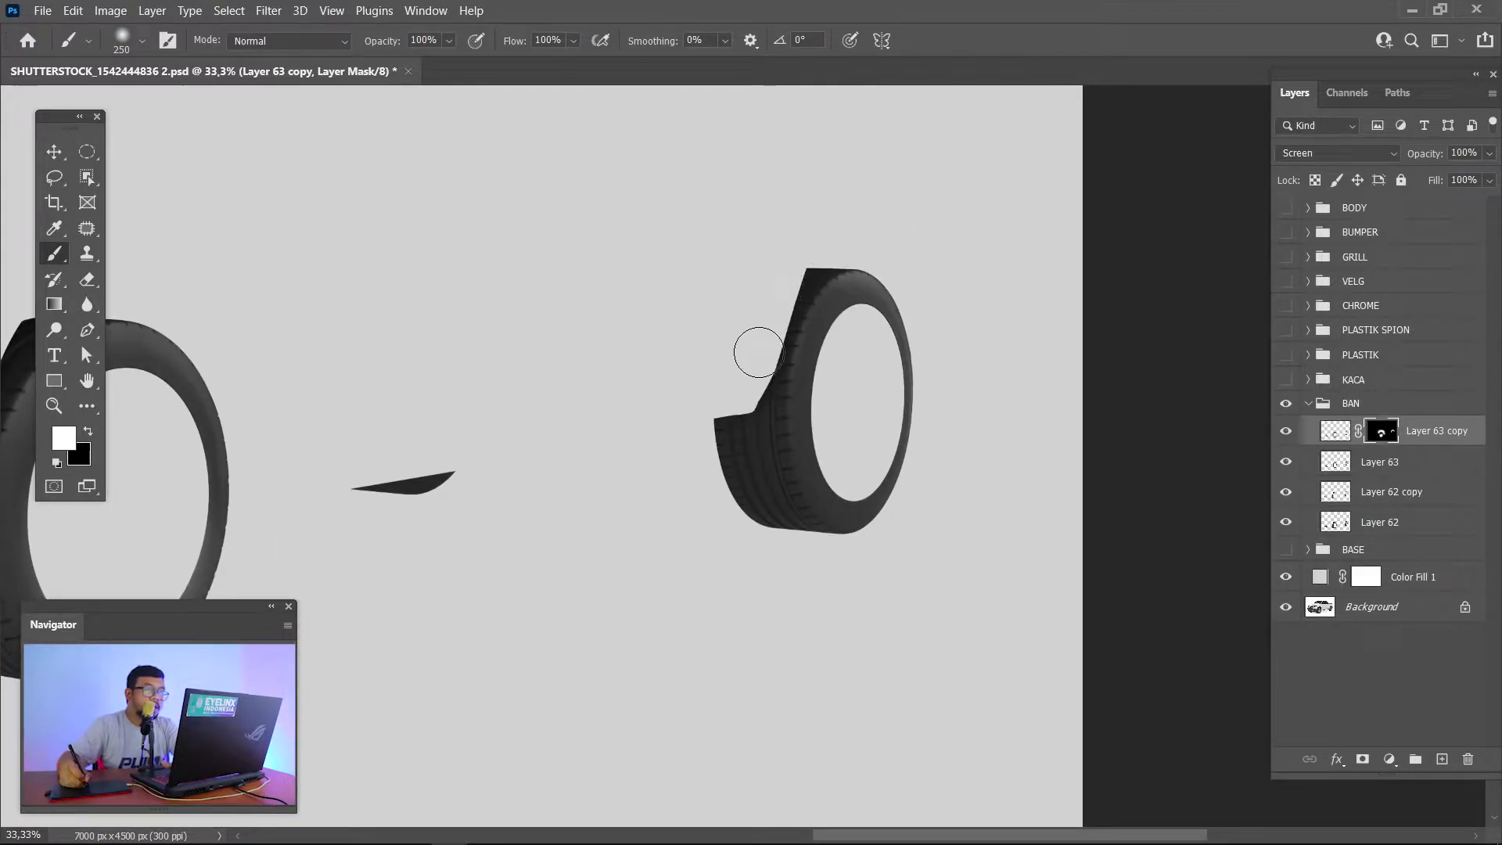
{"action": "left_click", "coordinate": [833, 260]}
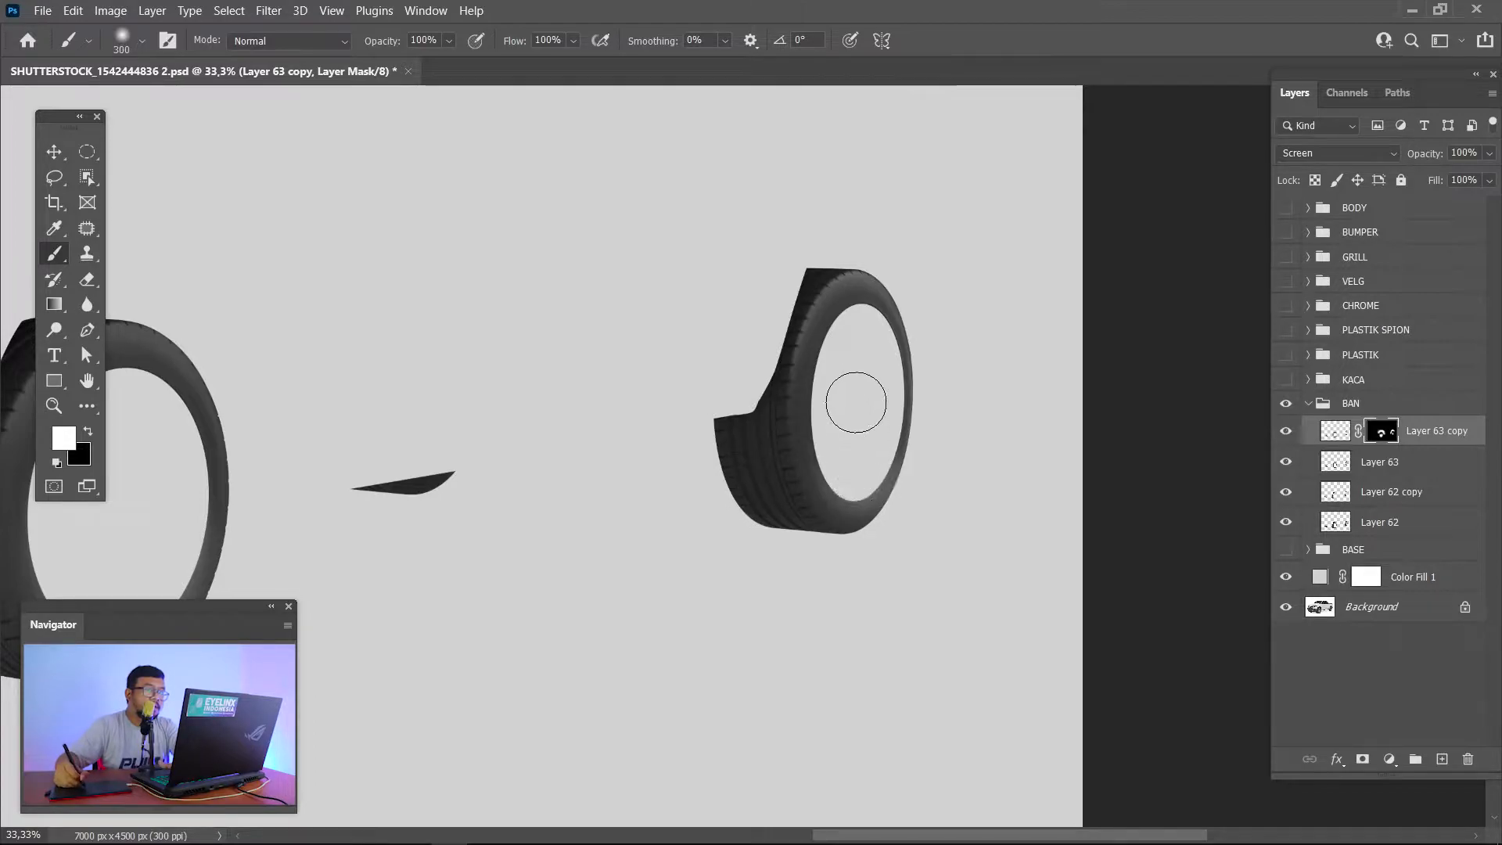
{"action": "left_click_drag", "start_coordinate": [620, 500], "coordinate": [1046, 442]}
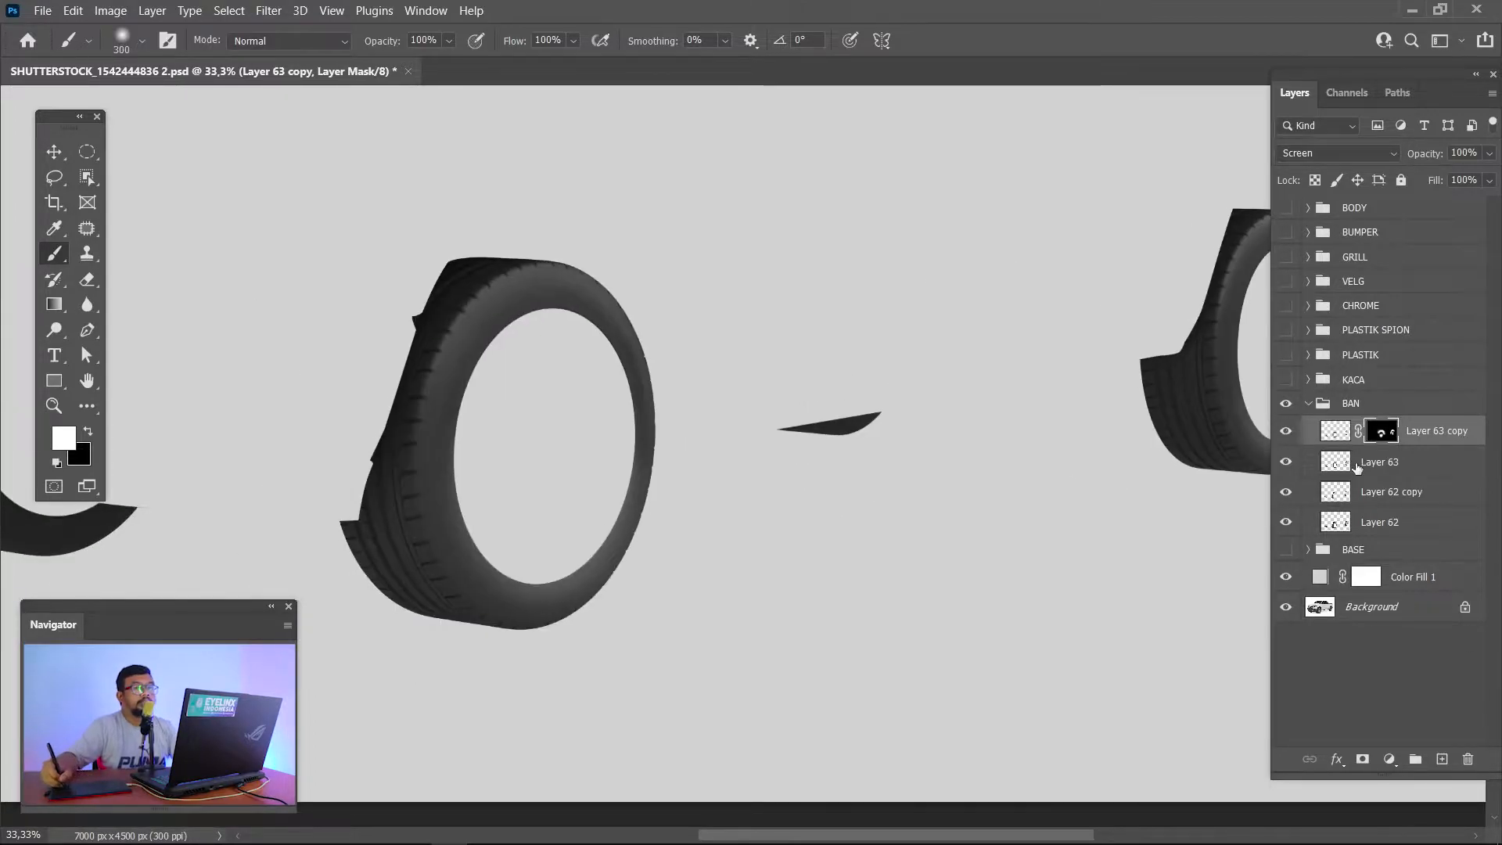
Step: Set Layer 63's blend mode to Multiply and add a layer mask inverted to black
{"action": "left_click", "coordinate": [1338, 466], "text": "ctrl"}
{"action": "key", "text": "ctrl+d"}
{"action": "left_click", "coordinate": [1365, 473]}
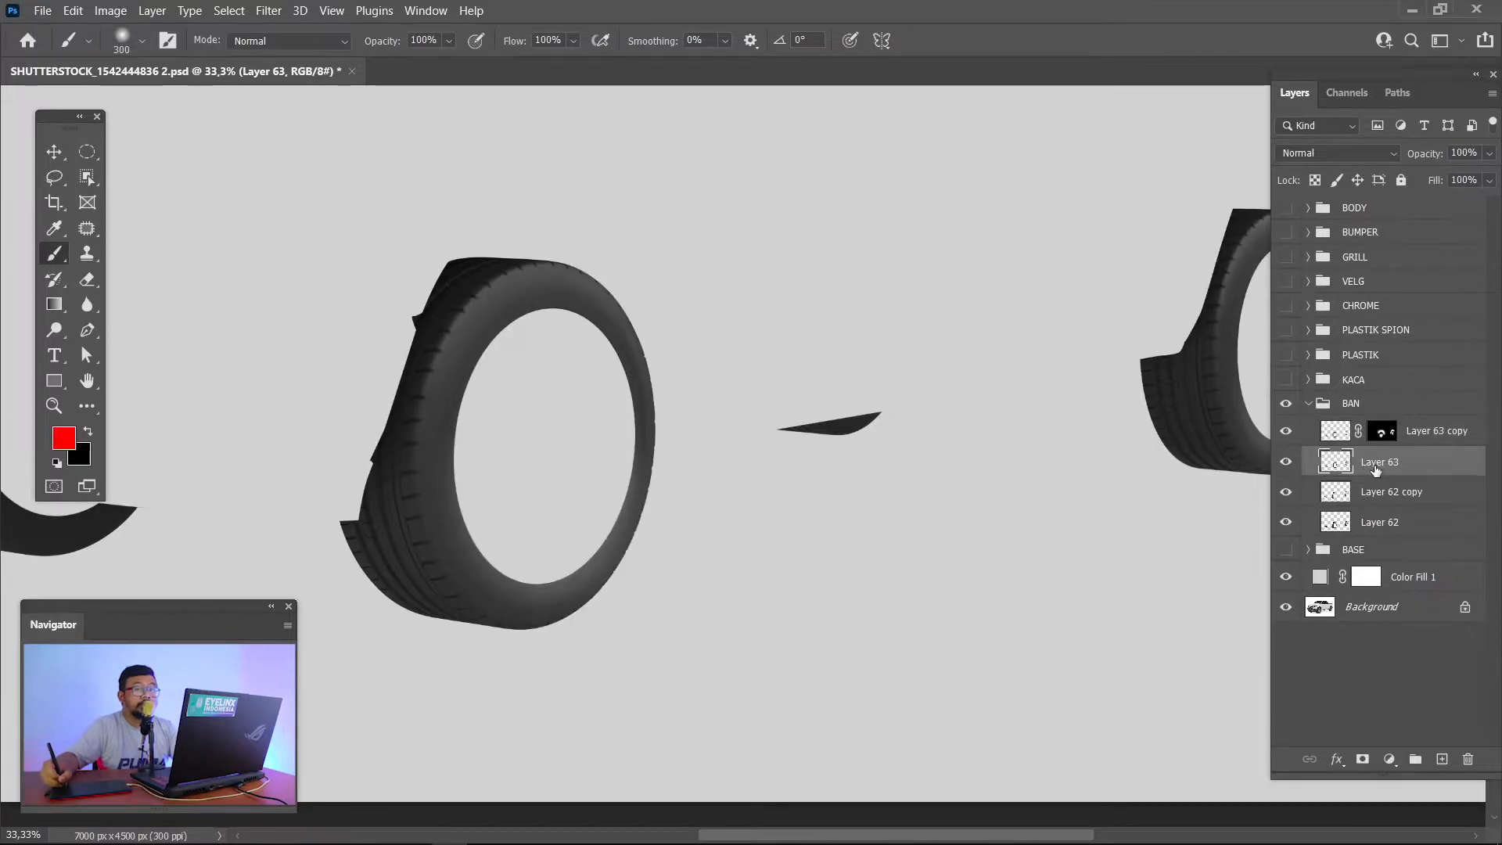
{"action": "left_click", "coordinate": [1362, 153]}
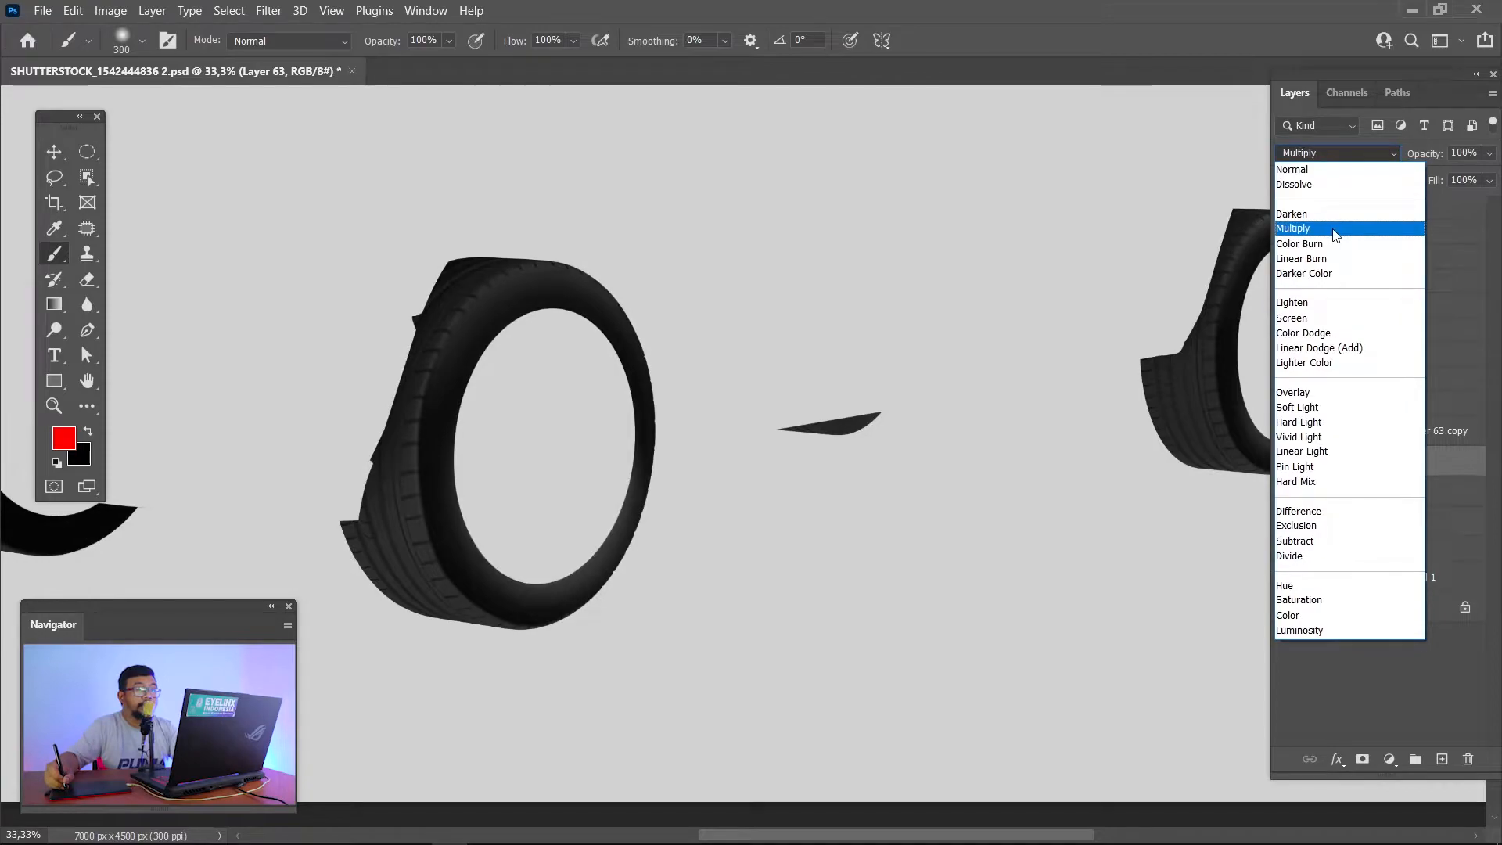
{"action": "left_click", "coordinate": [1336, 233]}
{"action": "left_click", "coordinate": [1362, 760]}
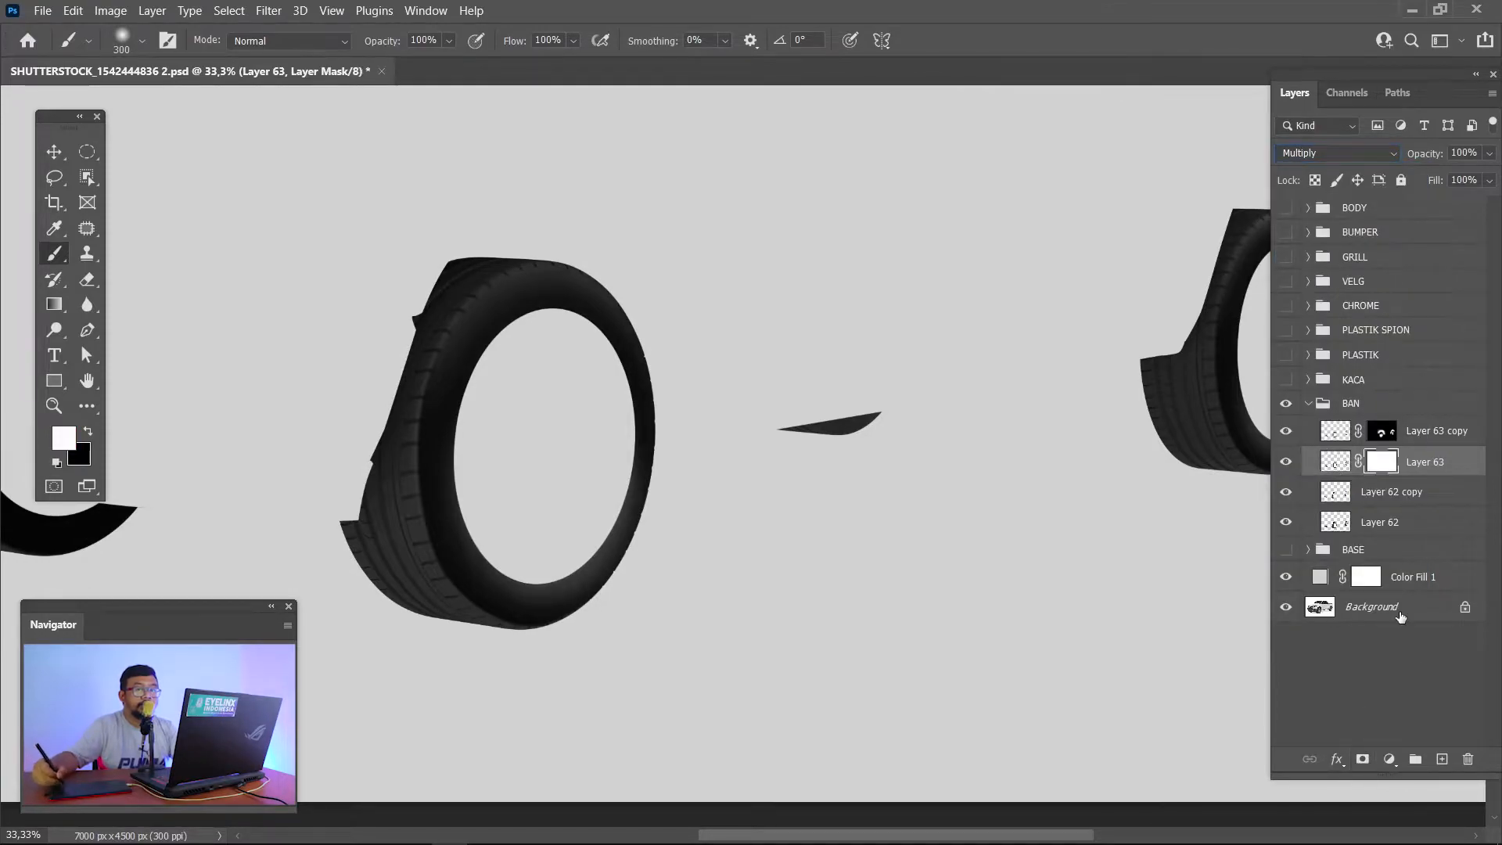
{"action": "key", "text": "ctrl+i"}
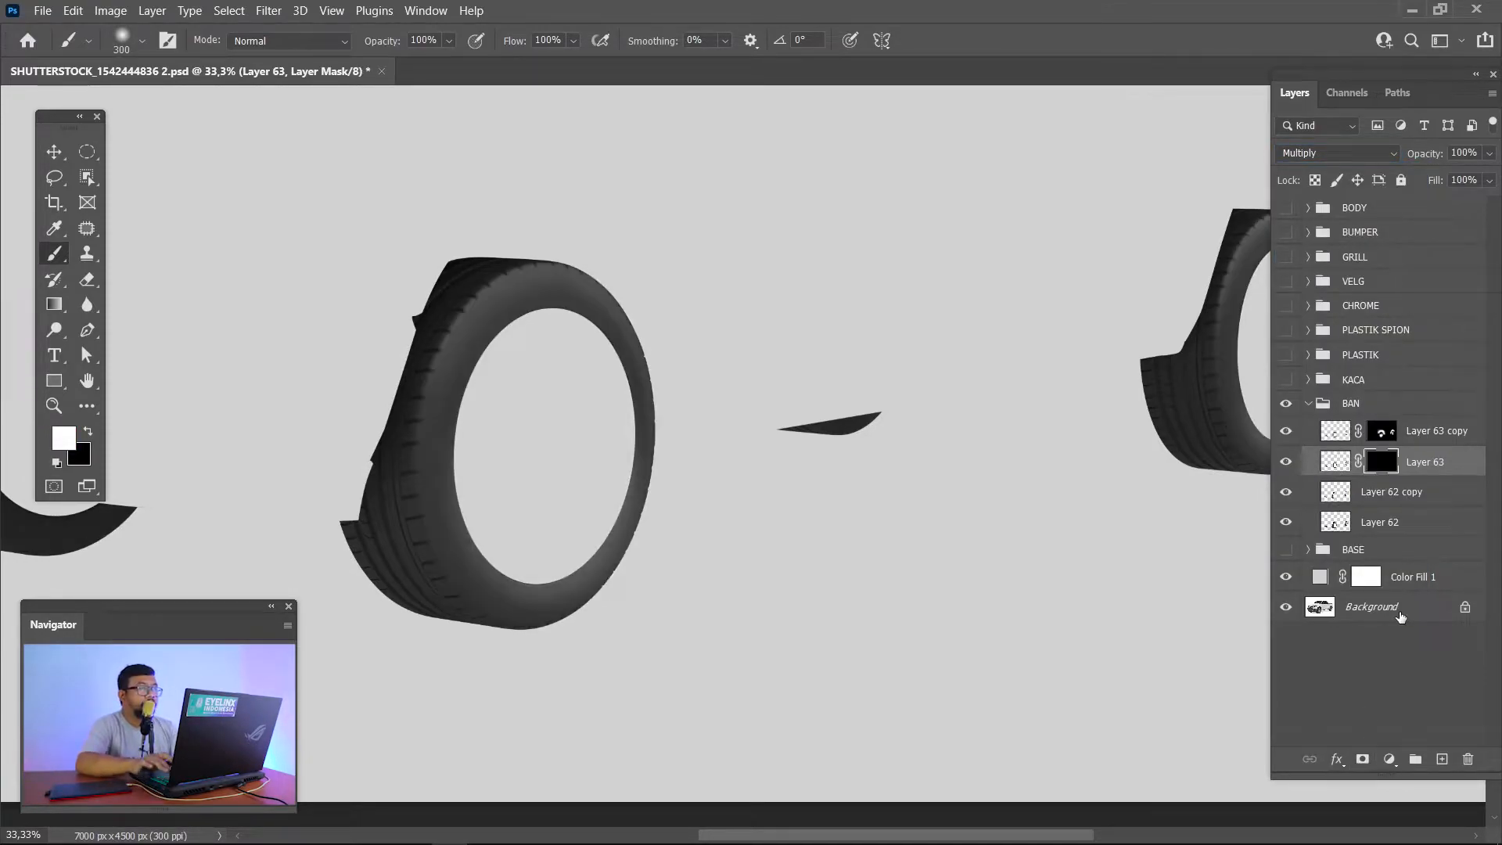
Step: Paint white on Layer 63's mask along the front tyre's lower edge with a 500 px soft brush to darken it
{"action": "key", "text": "bracketright"}
{"action": "key", "text": "bracketright"}
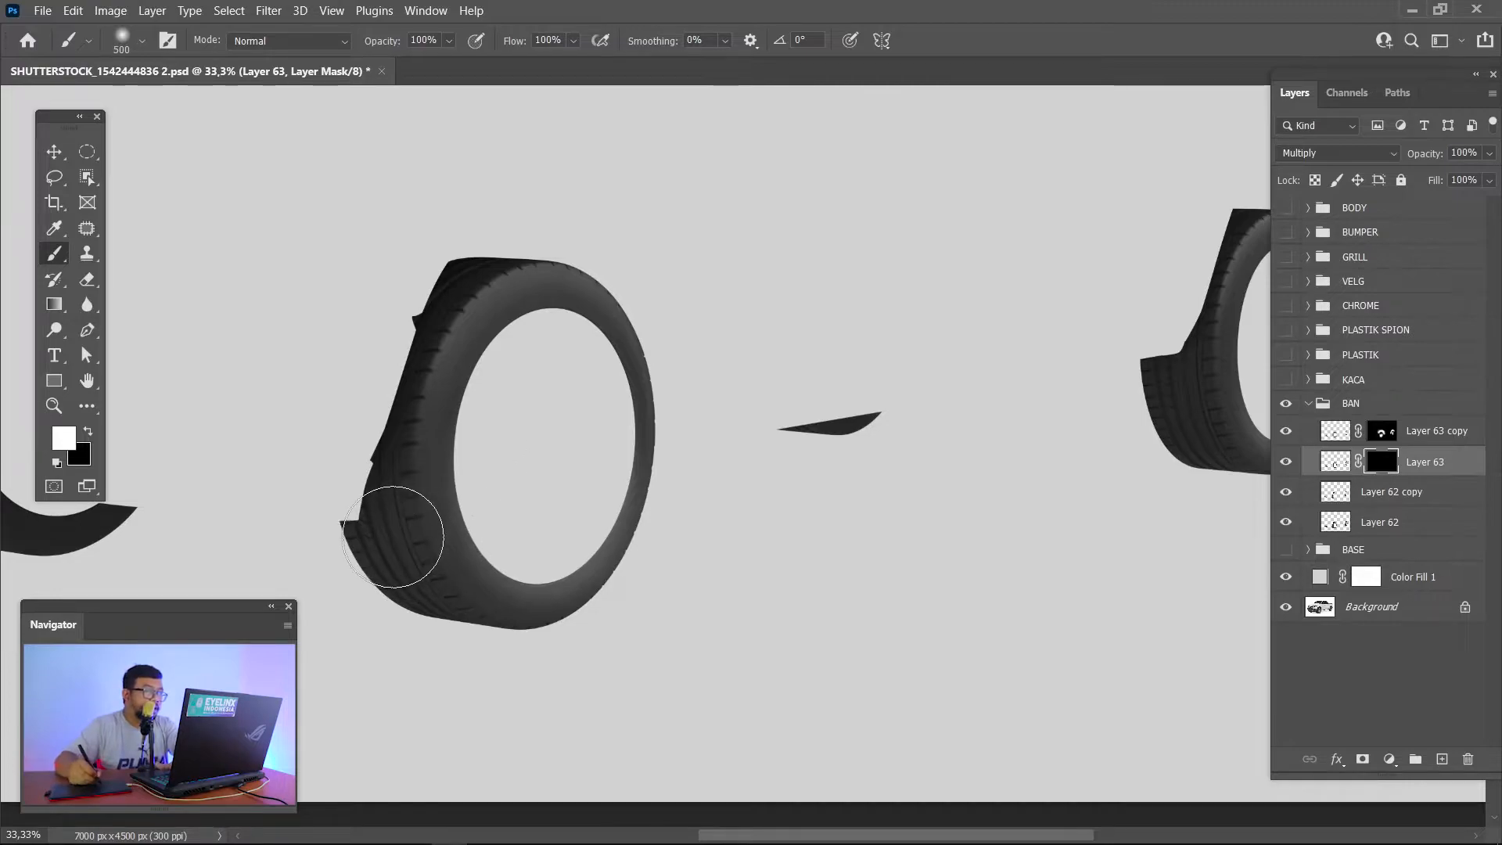
{"action": "mouse_move", "coordinate": [399, 548]}
{"action": "left_mouse_down"}
{"action": "mouse_move", "coordinate": [463, 631]}
{"action": "mouse_move", "coordinate": [433, 621]}
{"action": "left_mouse_up"}
{"action": "key", "text": "ctrl+z"}
{"action": "mouse_move", "coordinate": [406, 568]}
{"action": "left_mouse_down"}
{"action": "mouse_move", "coordinate": [432, 632]}
{"action": "mouse_move", "coordinate": [518, 671]}
{"action": "mouse_move", "coordinate": [621, 654]}
{"action": "left_mouse_up"}
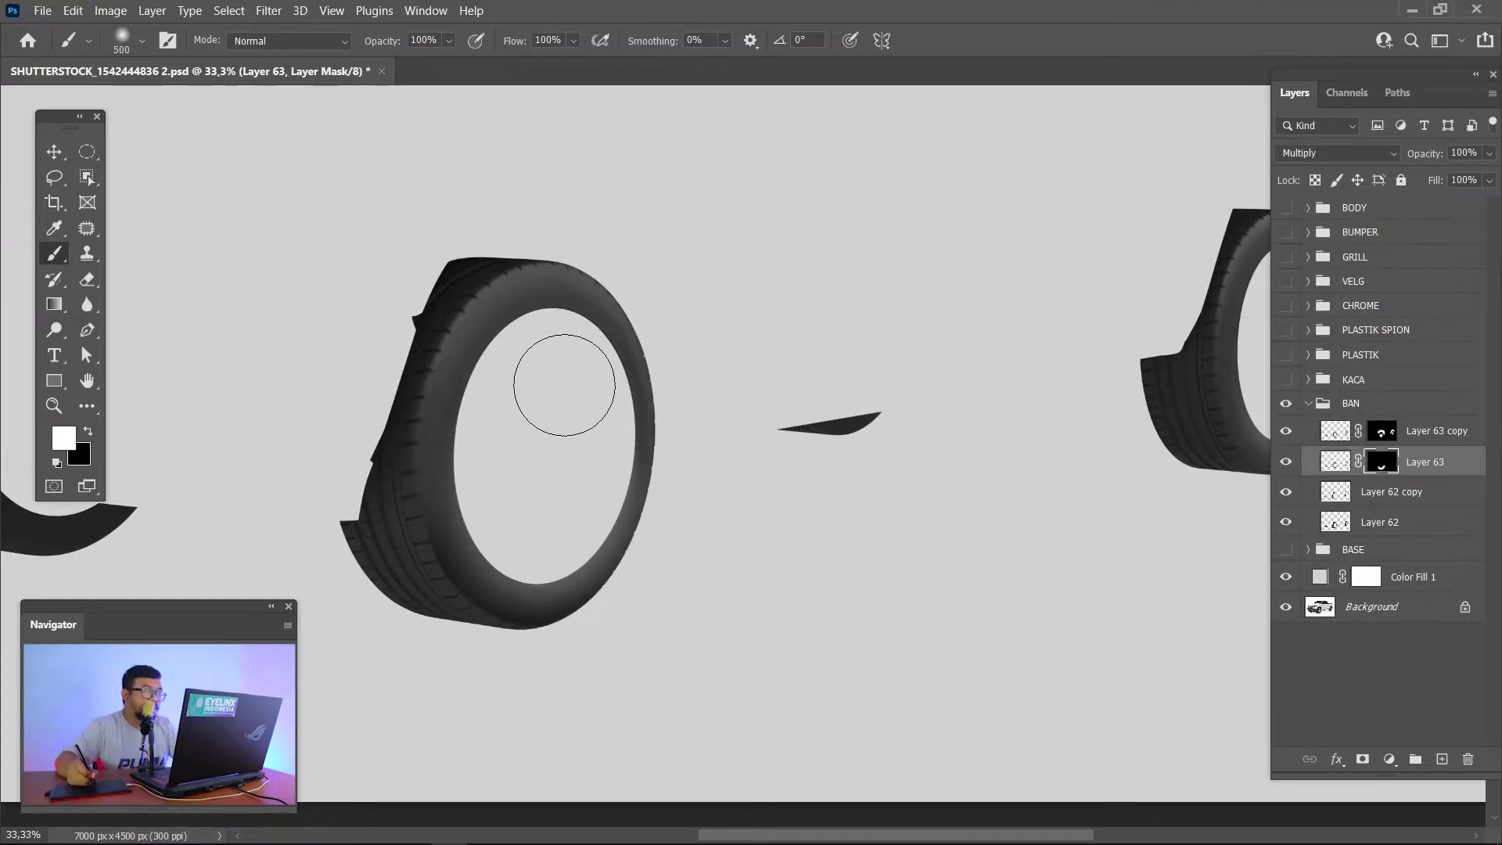
Step: Darken the front tyre's inner sidewall edge and the rear tyre's sidewall by painting white on Layer 63's mask with adjusted brush sizes
{"action": "key", "text": "bracketleft"}
{"action": "left_click_drag", "start_coordinate": [542, 341], "coordinate": [502, 391]}
{"action": "mouse_move", "coordinate": [523, 468]}
{"action": "left_mouse_down"}
{"action": "mouse_move", "coordinate": [524, 364]}
{"action": "mouse_move", "coordinate": [574, 444]}
{"action": "left_mouse_up"}
{"action": "key", "text": "bracketright"}
{"action": "left_click_drag", "start_coordinate": [803, 505], "coordinate": [484, 563]}
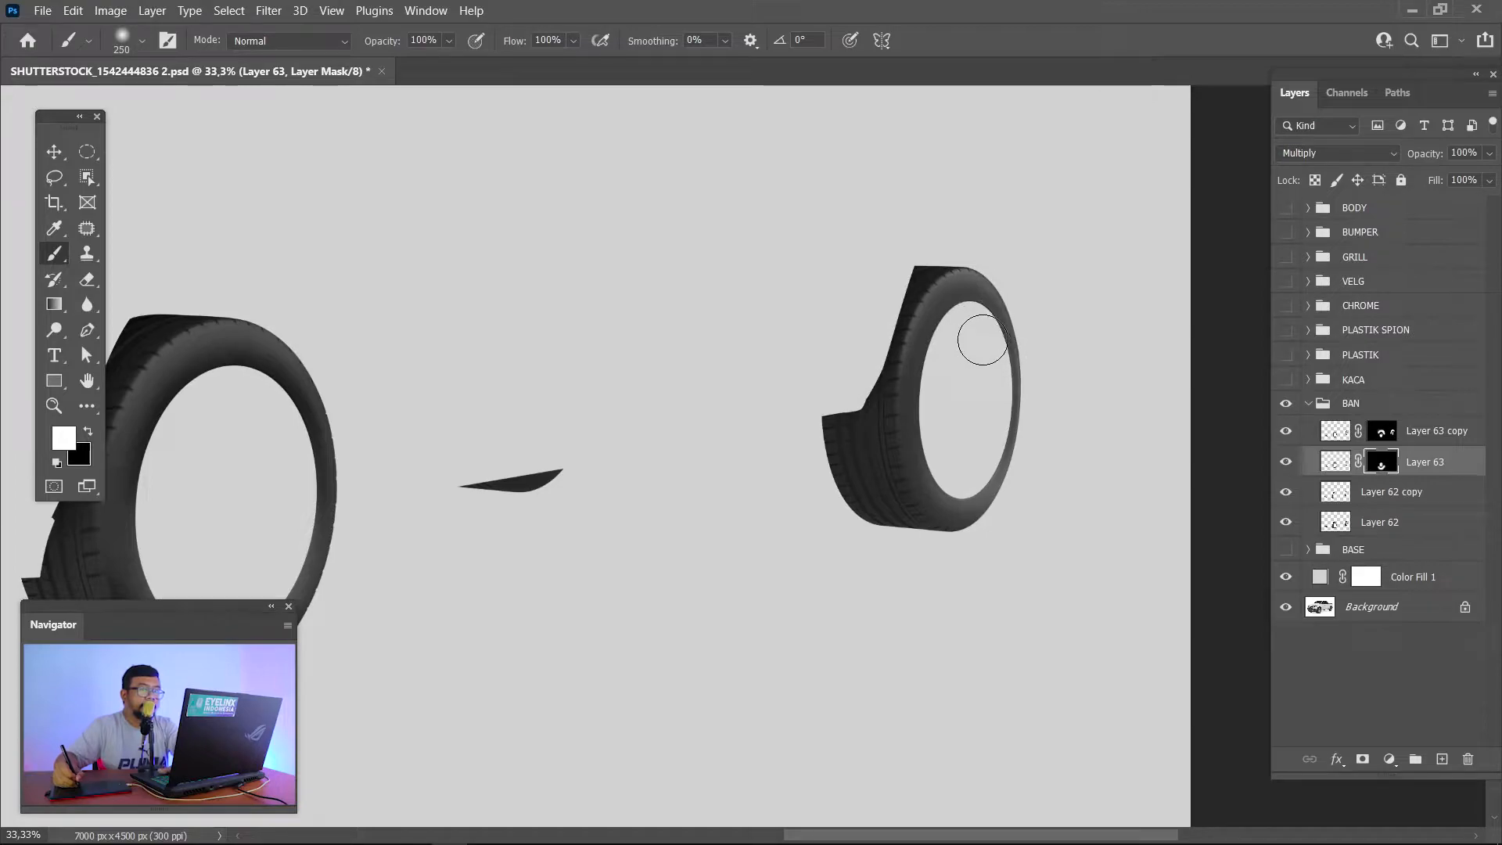
{"action": "key", "text": "bracketleft"}
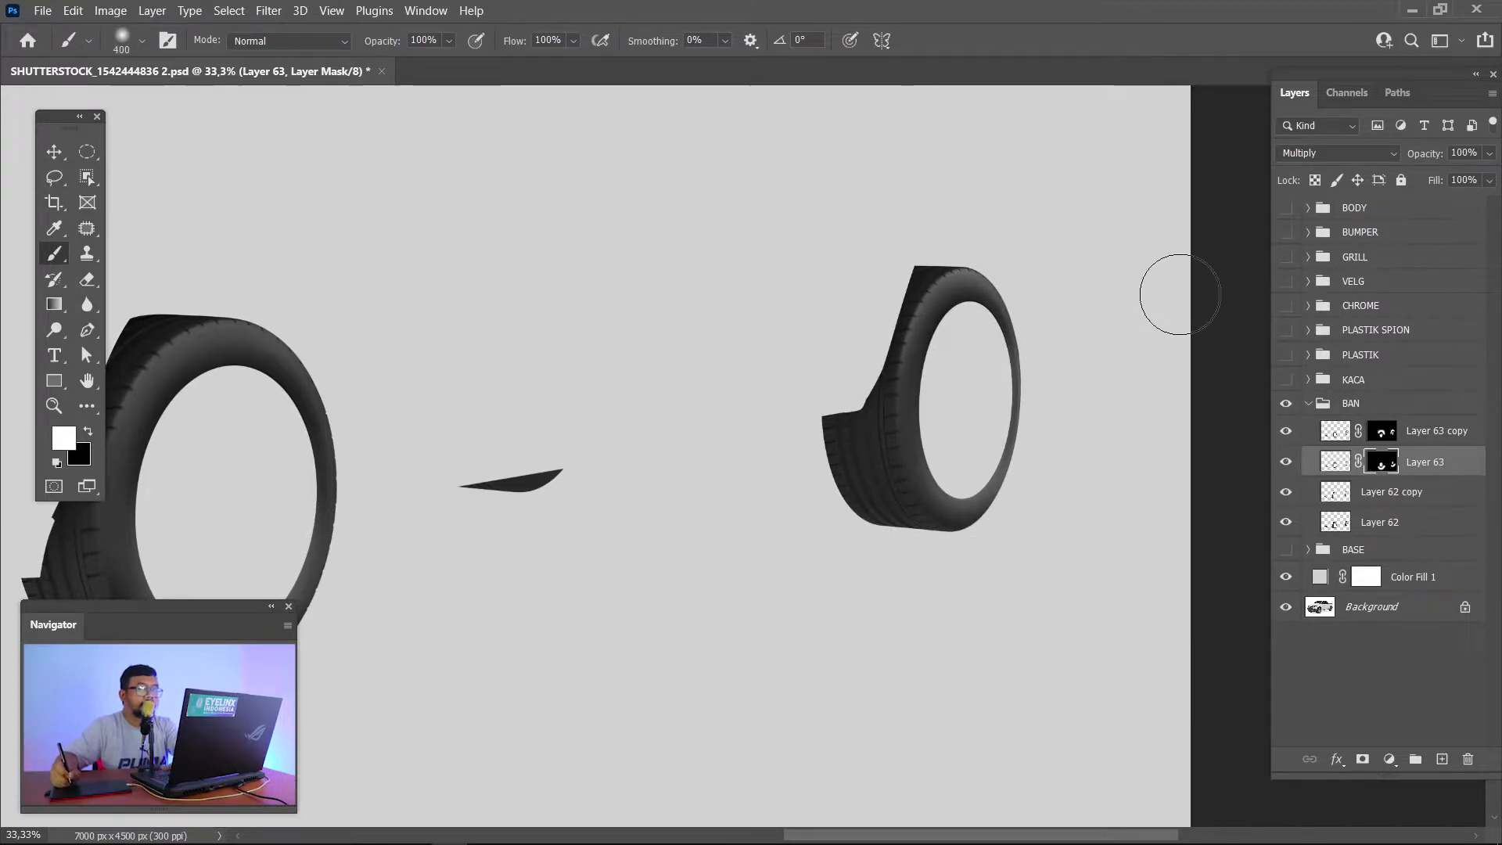
{"action": "key", "text": "ctrl+minus"}
{"action": "key", "text": "ctrl+minus"}
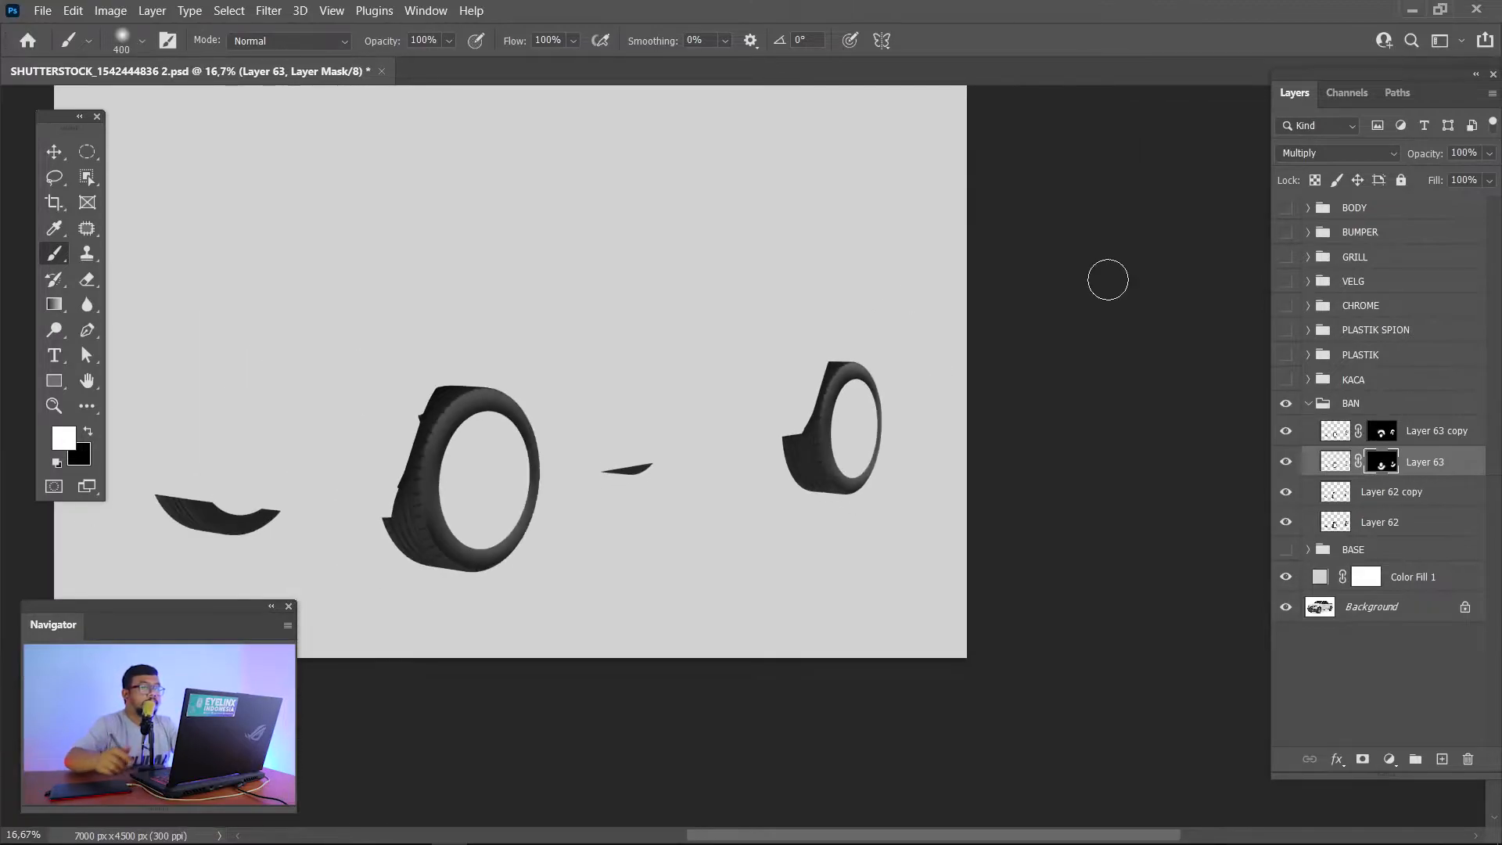
{"action": "left_click_drag", "start_coordinate": [497, 416], "coordinate": [681, 385]}
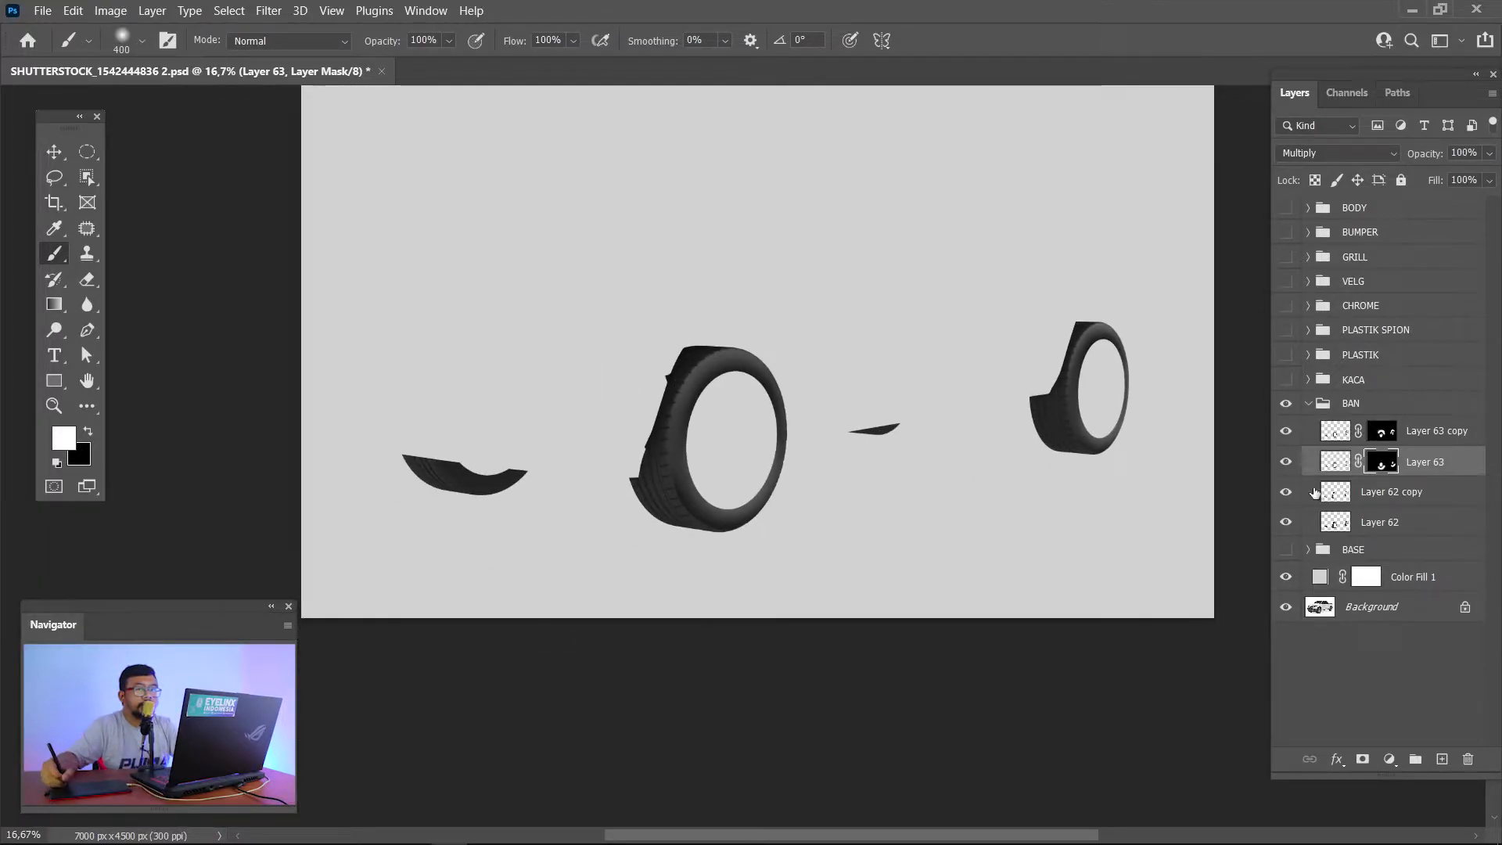
Step: Duplicate Layer 62 copy, set the duplicate's blend mode to Screen and give it a black layer mask
{"action": "left_click", "coordinate": [1352, 505]}
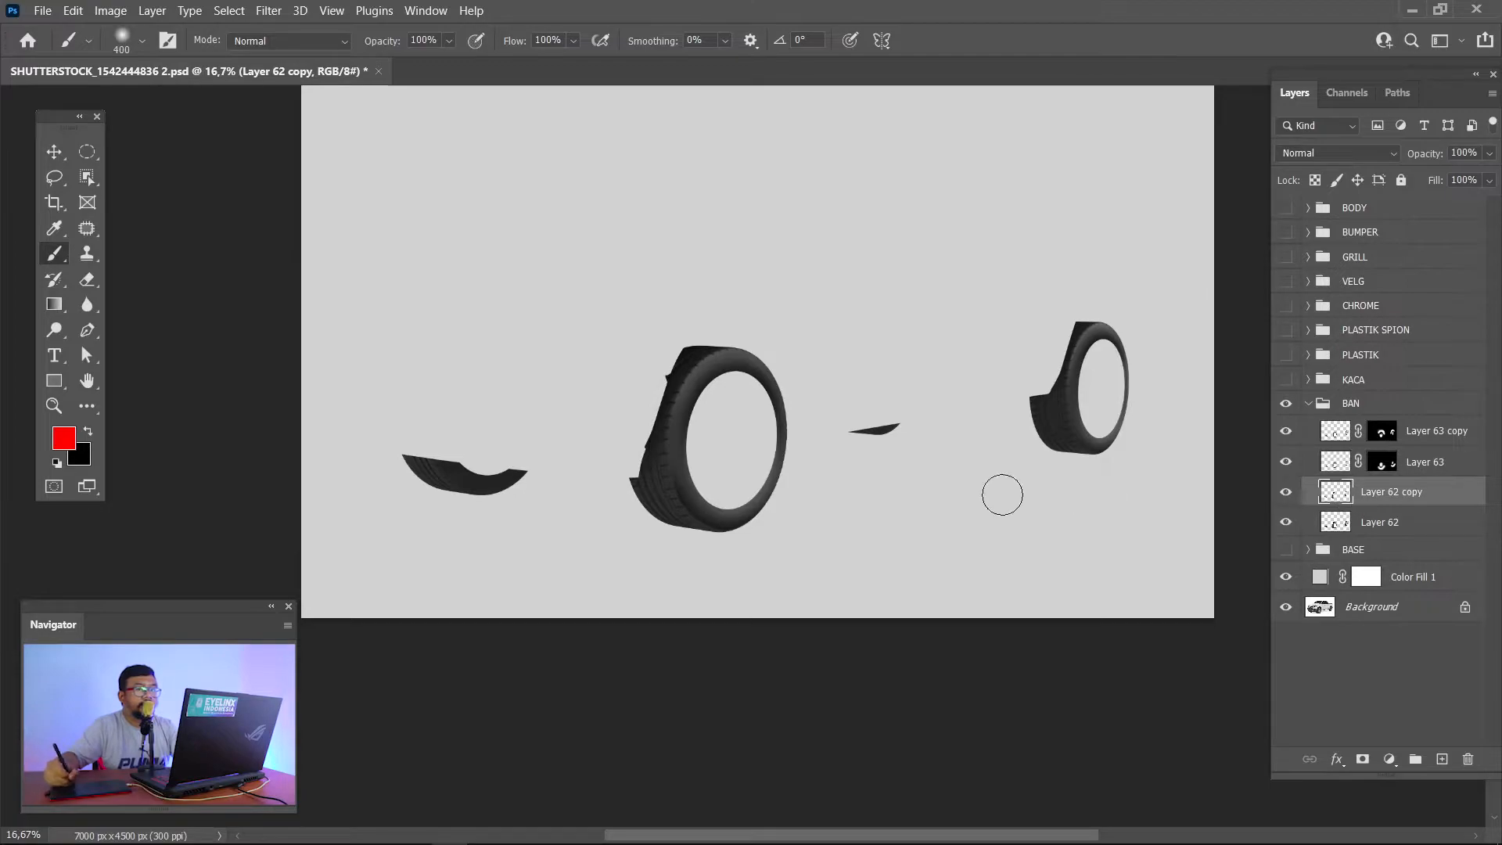
{"action": "key", "text": "v"}
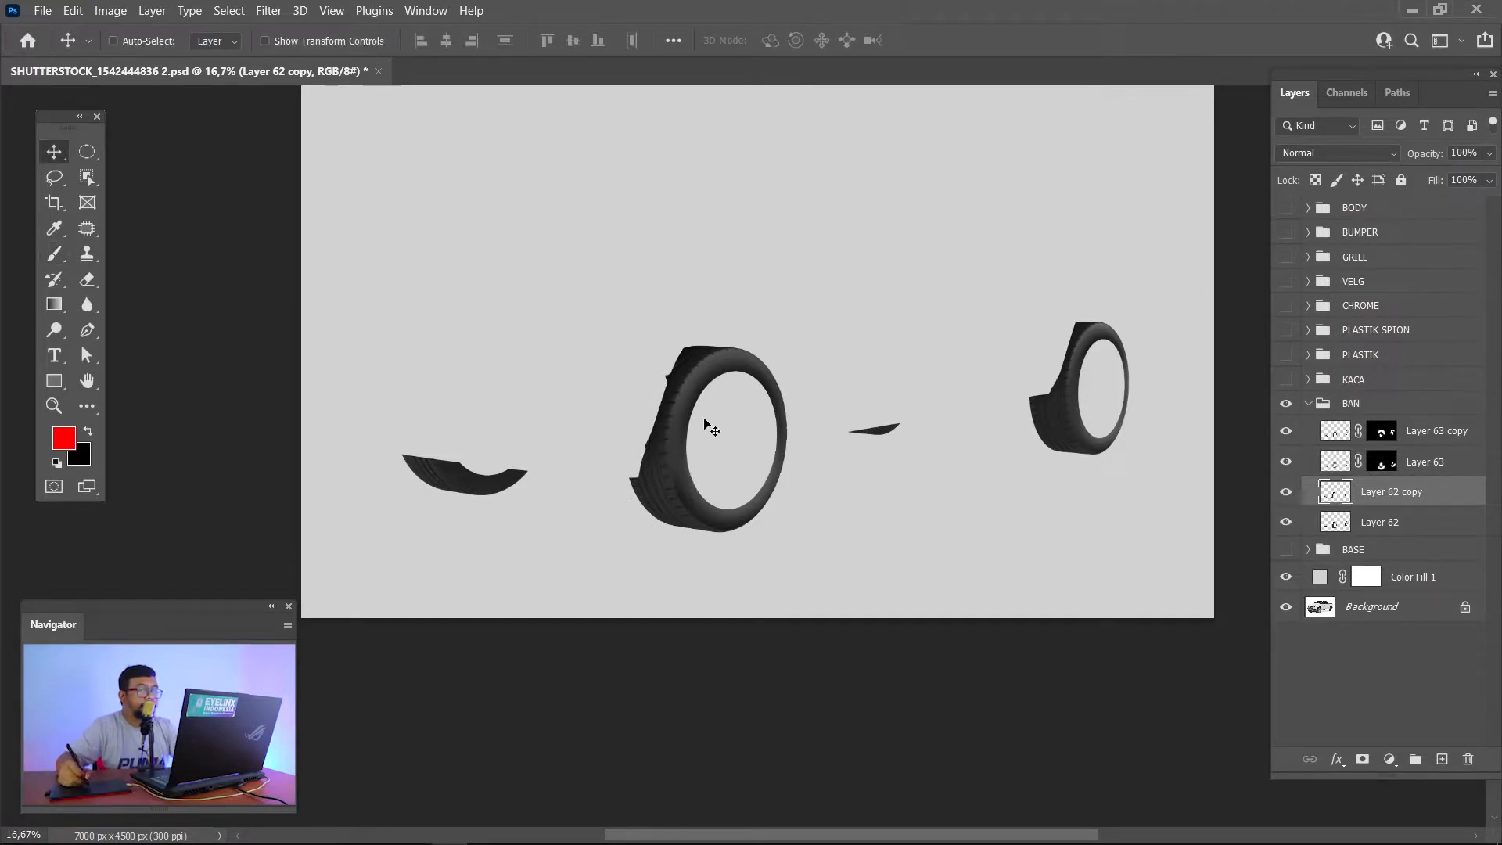
{"action": "key", "text": "ctrl+plus"}
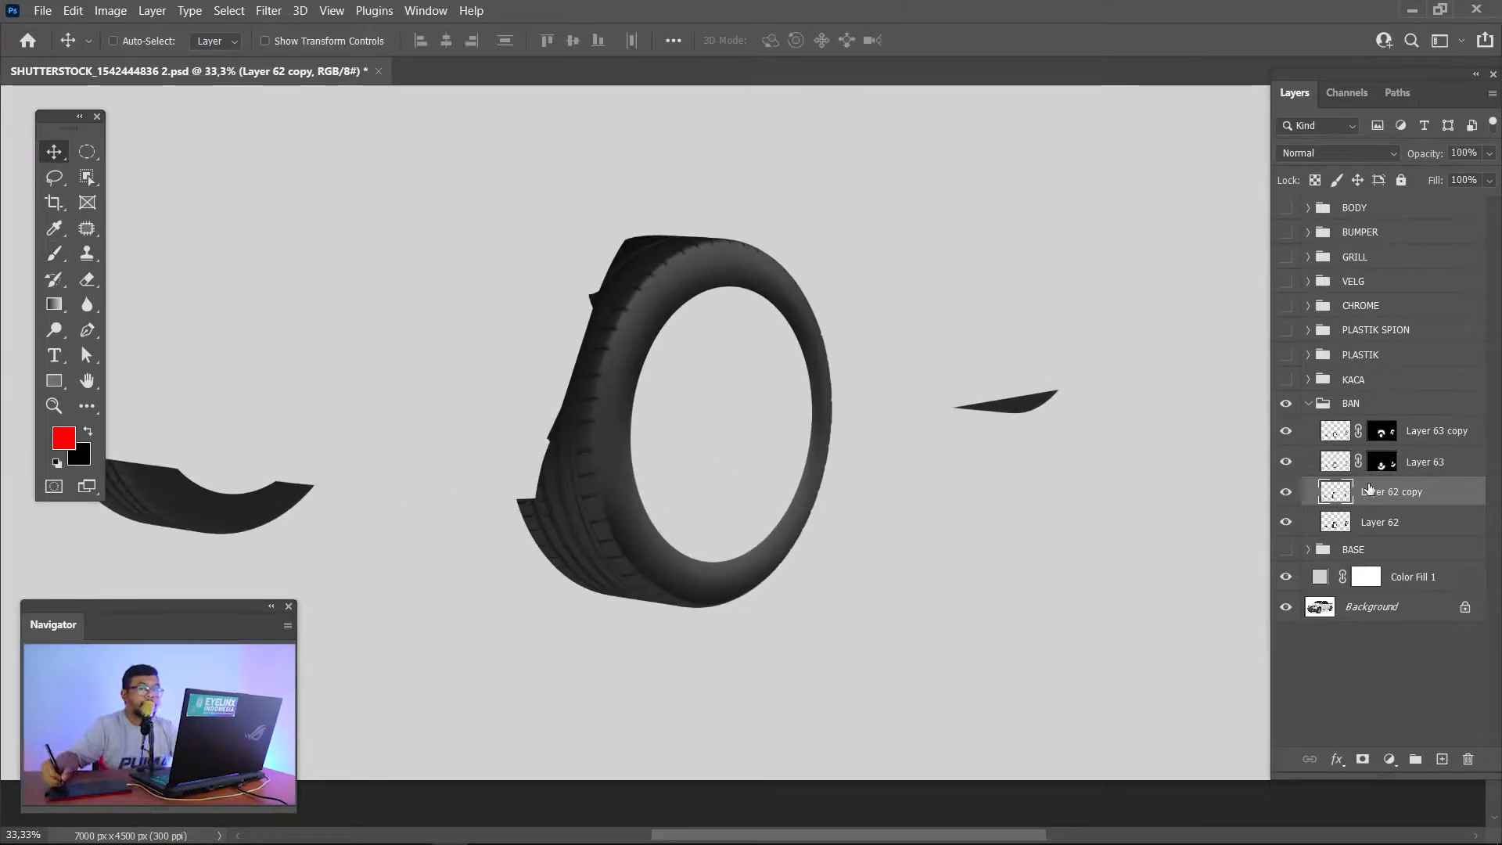
{"action": "key", "text": "ctrl+j"}
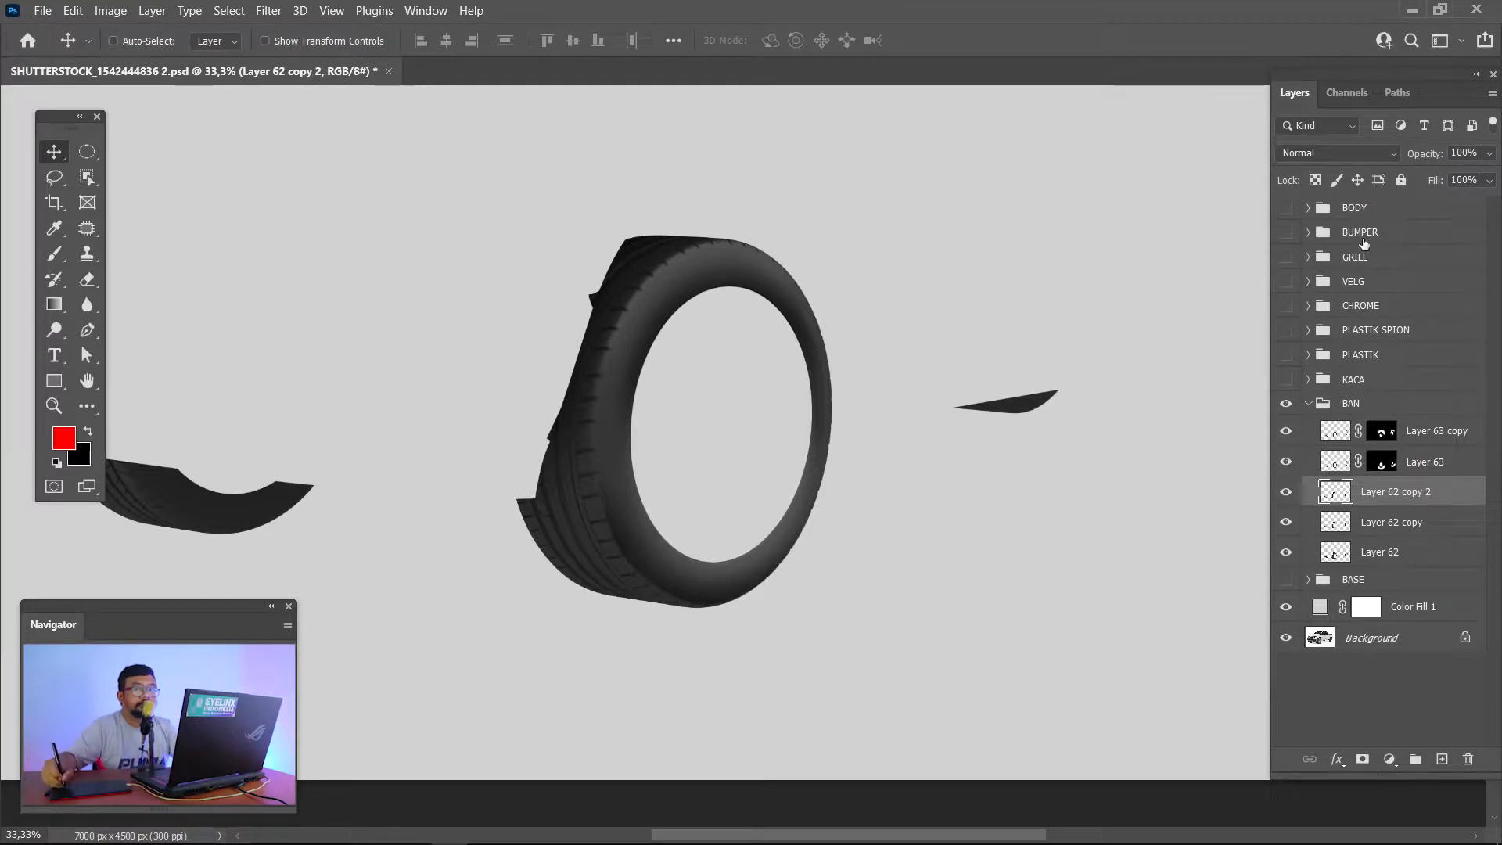
{"action": "left_click", "coordinate": [1360, 157]}
{"action": "left_click", "coordinate": [1324, 327]}
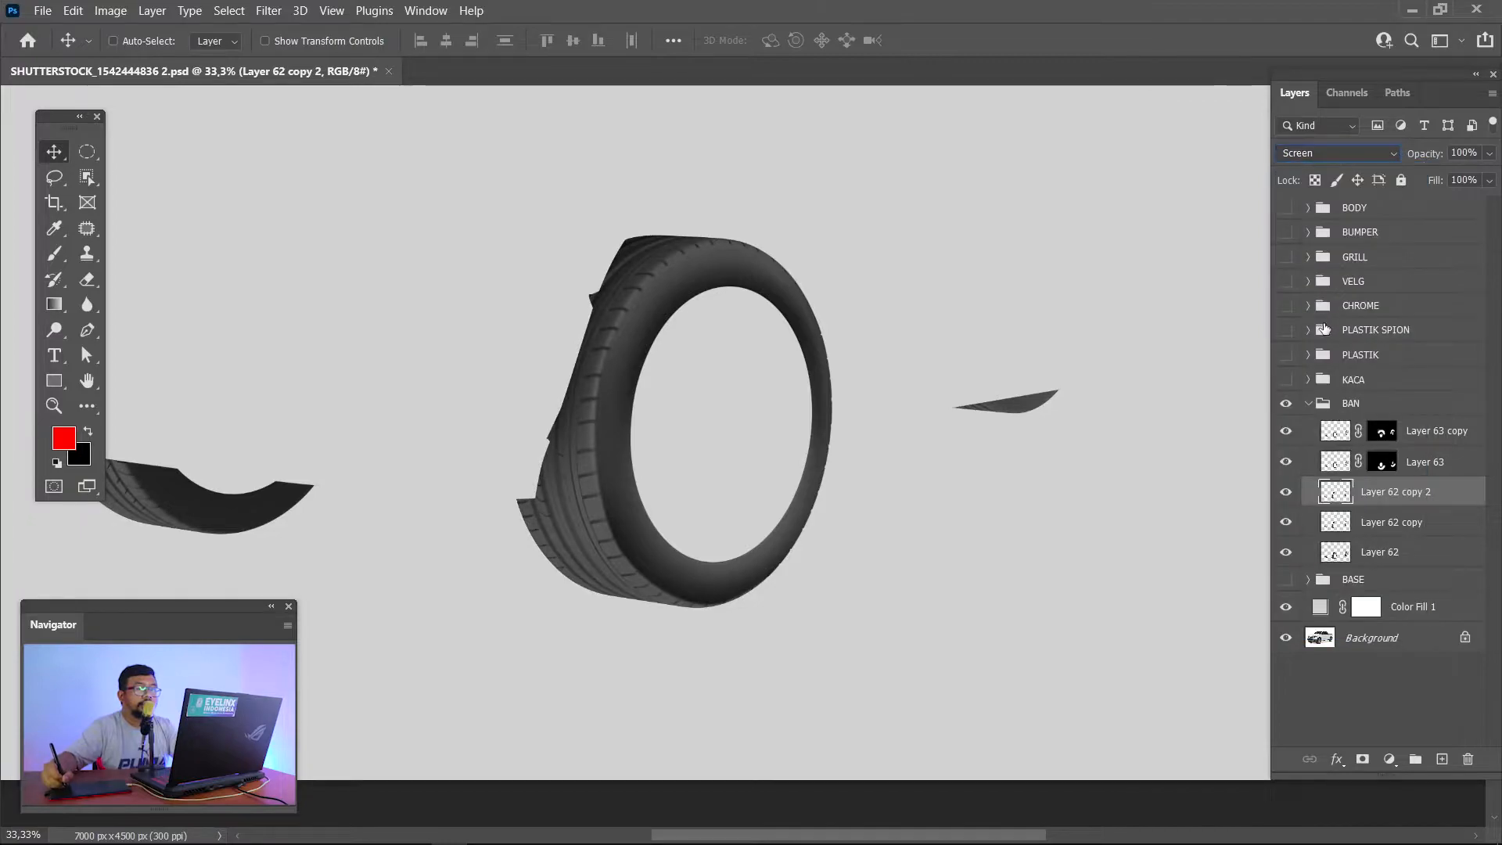
{"action": "left_click", "coordinate": [1362, 760], "text": "alt"}
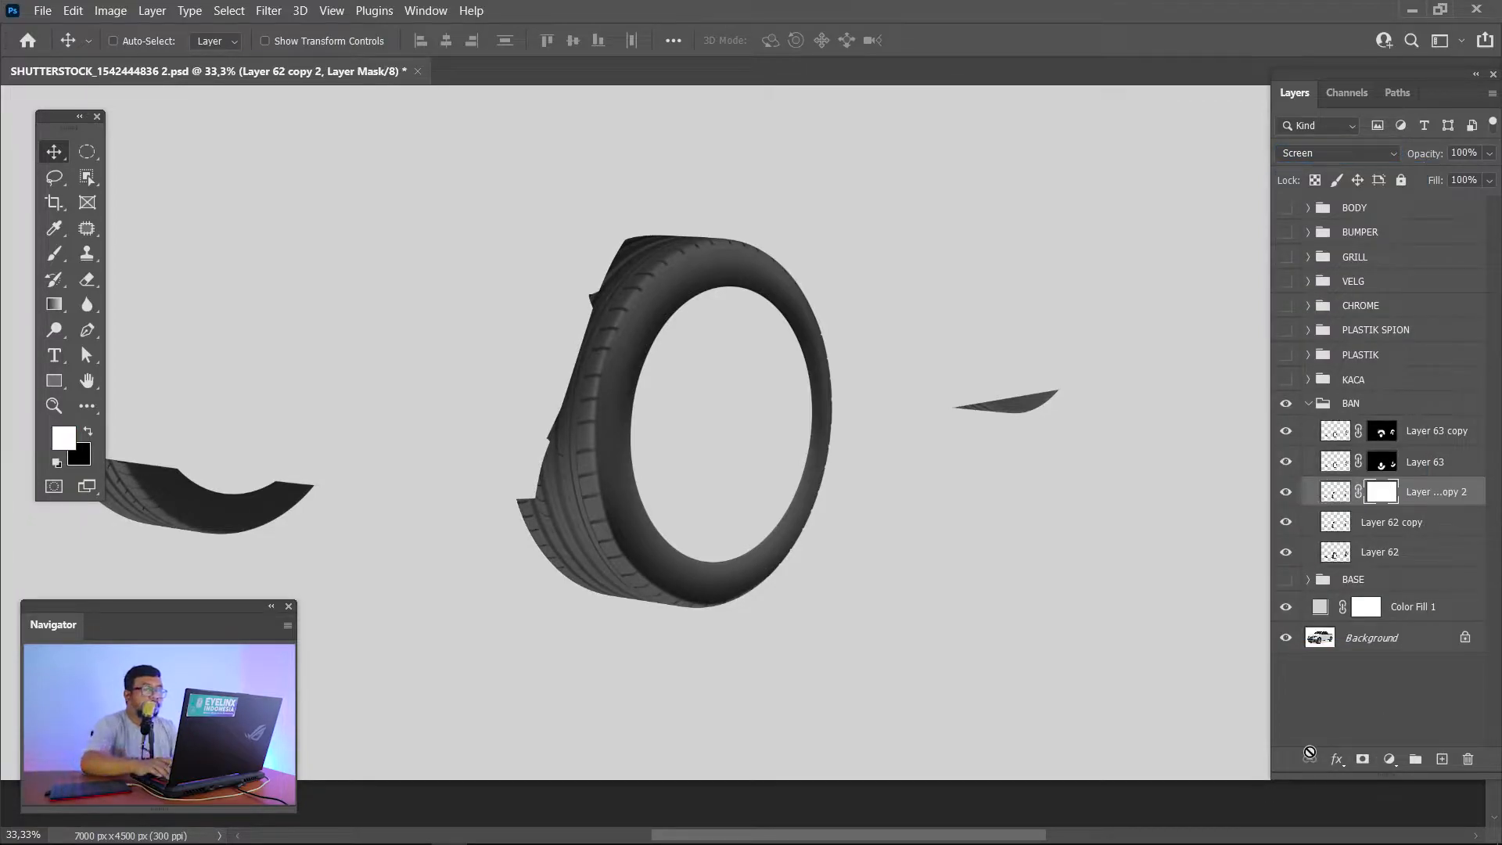
Step: Dab white on the duplicate's mask with a soft brush of up to 1000 px to lighten the tyre treads
{"action": "key", "text": "b"}
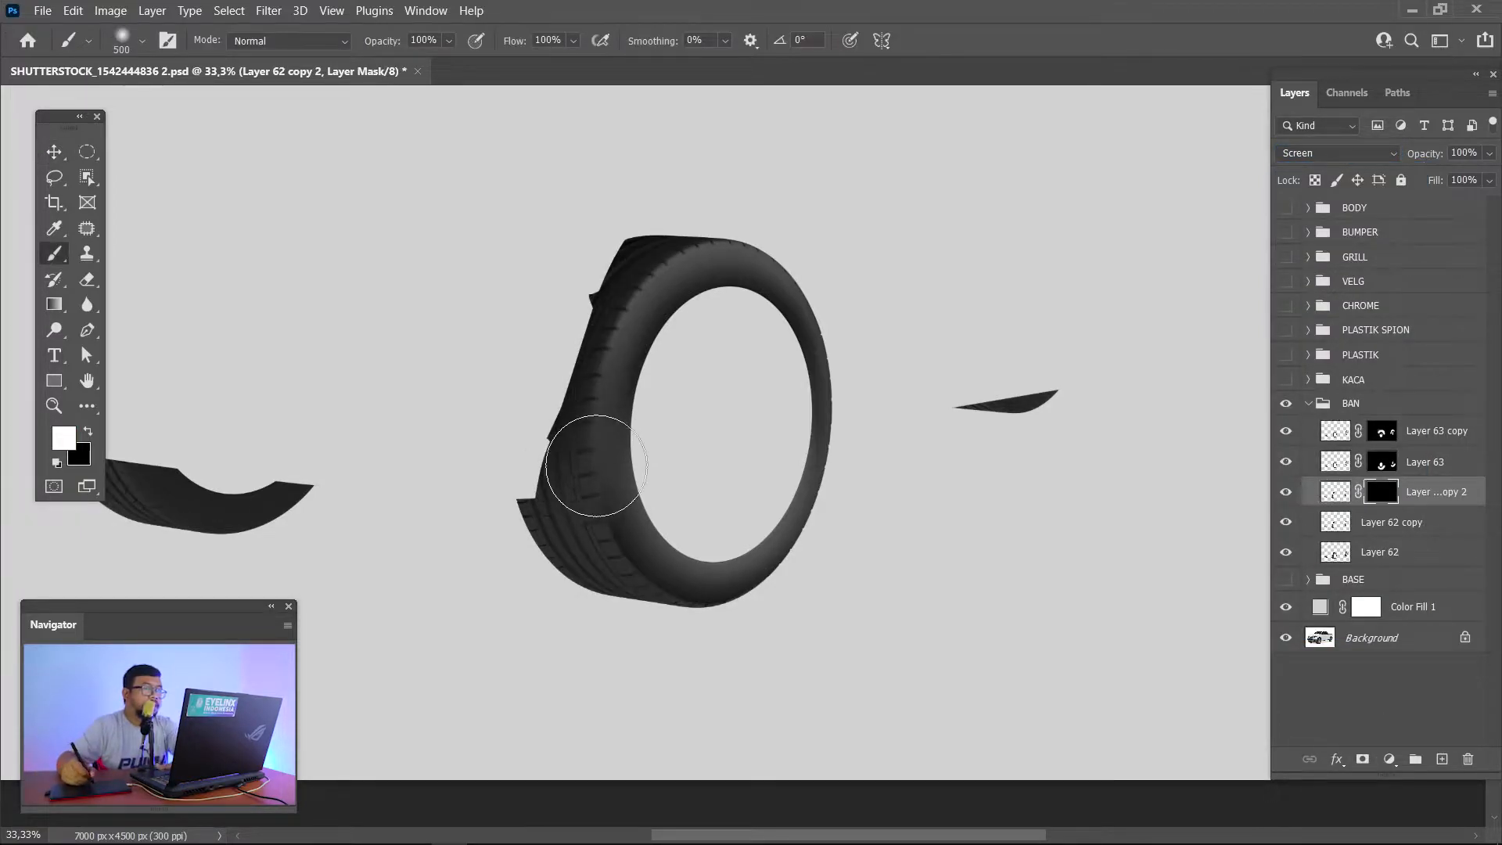
{"action": "key", "text": "ctrl+z"}
{"action": "left_click", "coordinate": [548, 474]}
{"action": "left_click_drag", "start_coordinate": [270, 451], "coordinate": [580, 456]}
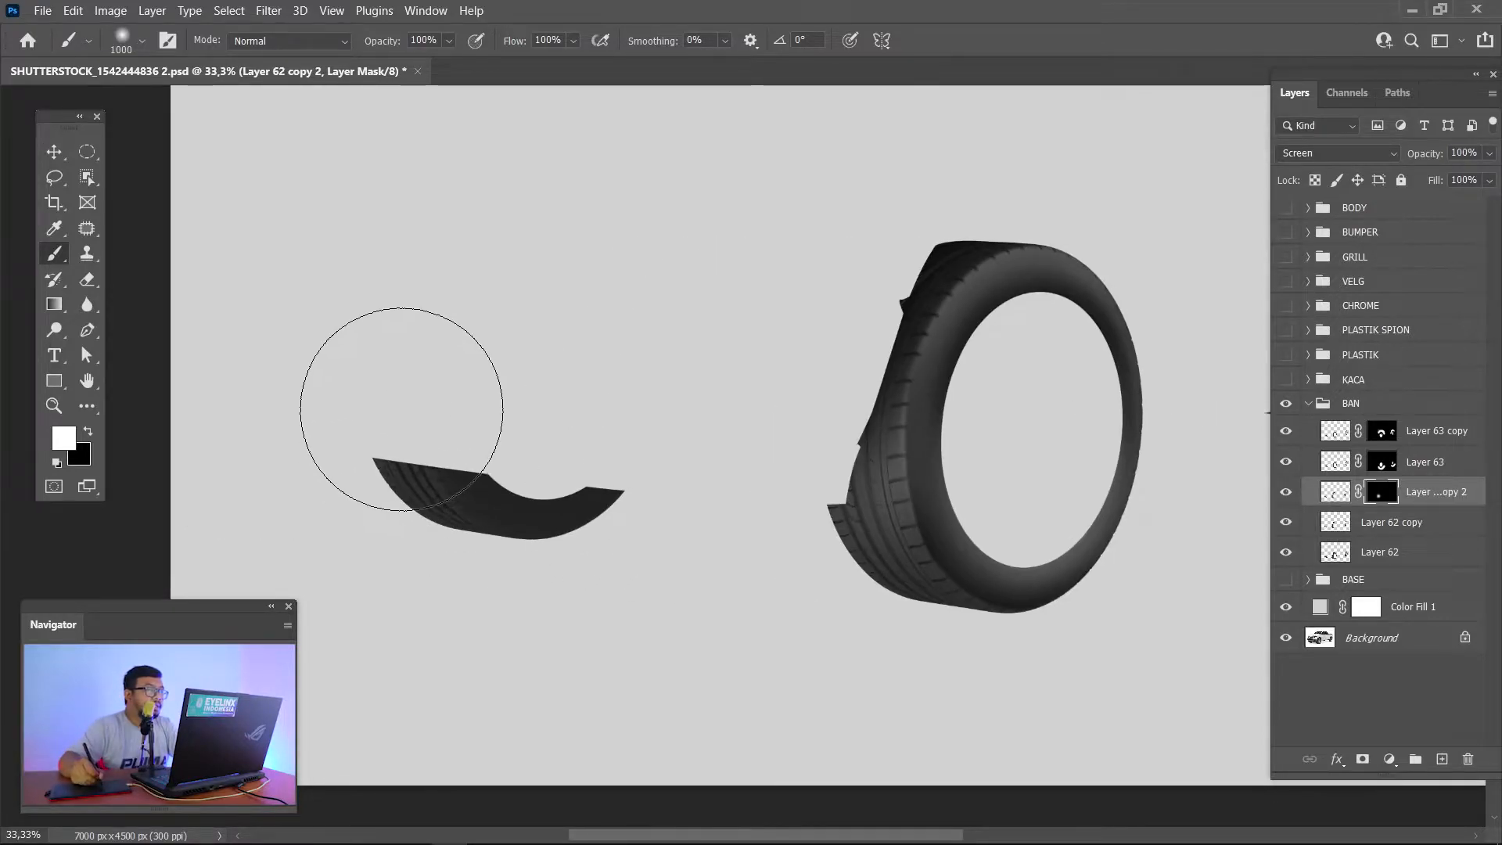
{"action": "left_click", "coordinate": [400, 409]}
{"action": "left_click_drag", "start_coordinate": [828, 369], "coordinate": [660, 391]}
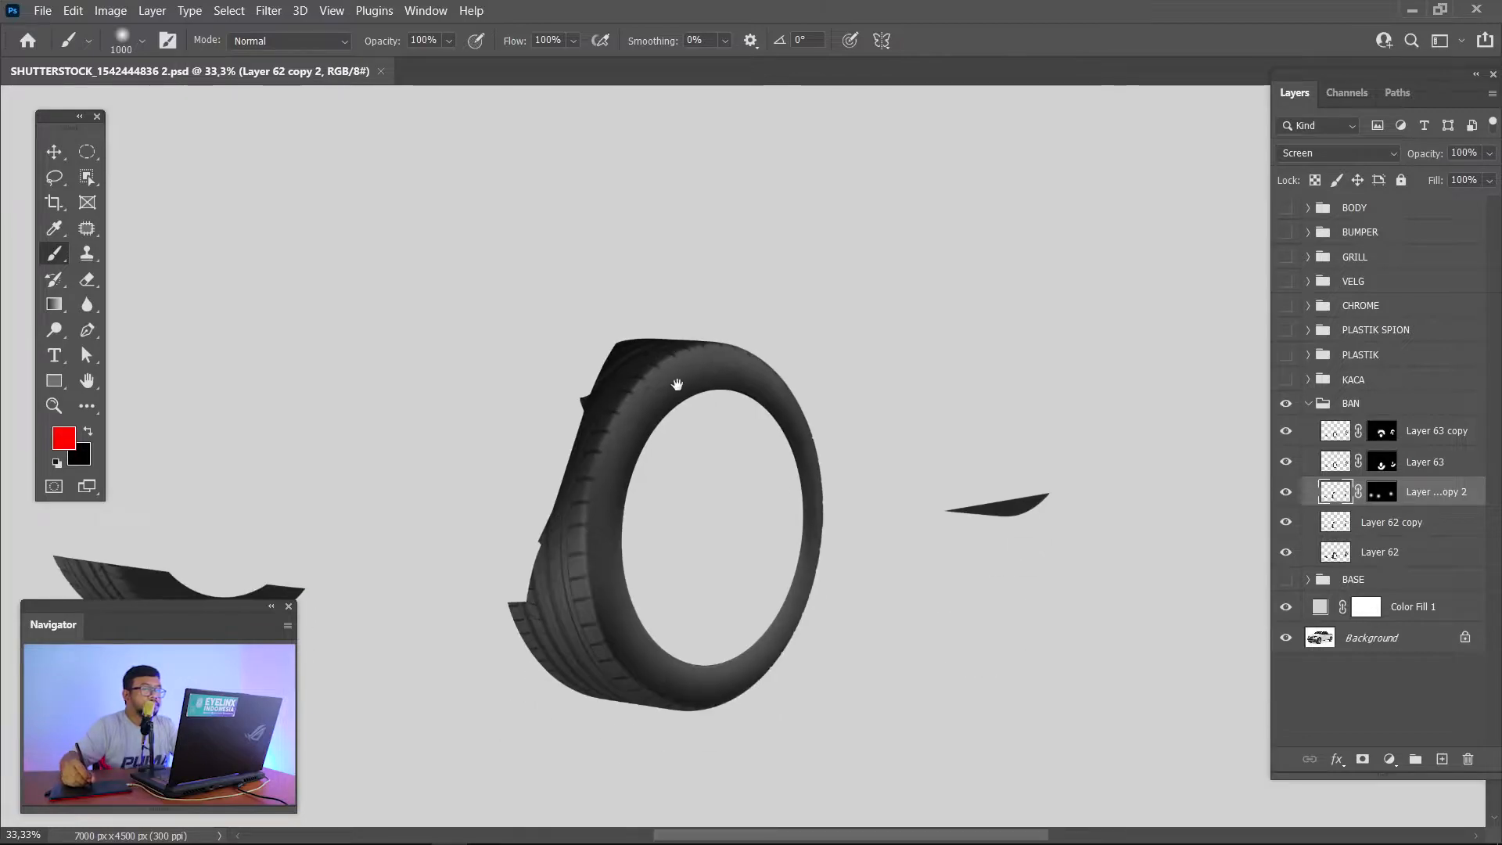
{"action": "left_click_drag", "start_coordinate": [681, 389], "coordinate": [530, 342]}
{"action": "left_click_drag", "start_coordinate": [729, 410], "coordinate": [1111, 362]}
Step: Set Layer 62 copy's blend mode to Multiply and add a layer mask inverted to black
{"action": "left_click", "coordinate": [1381, 522]}
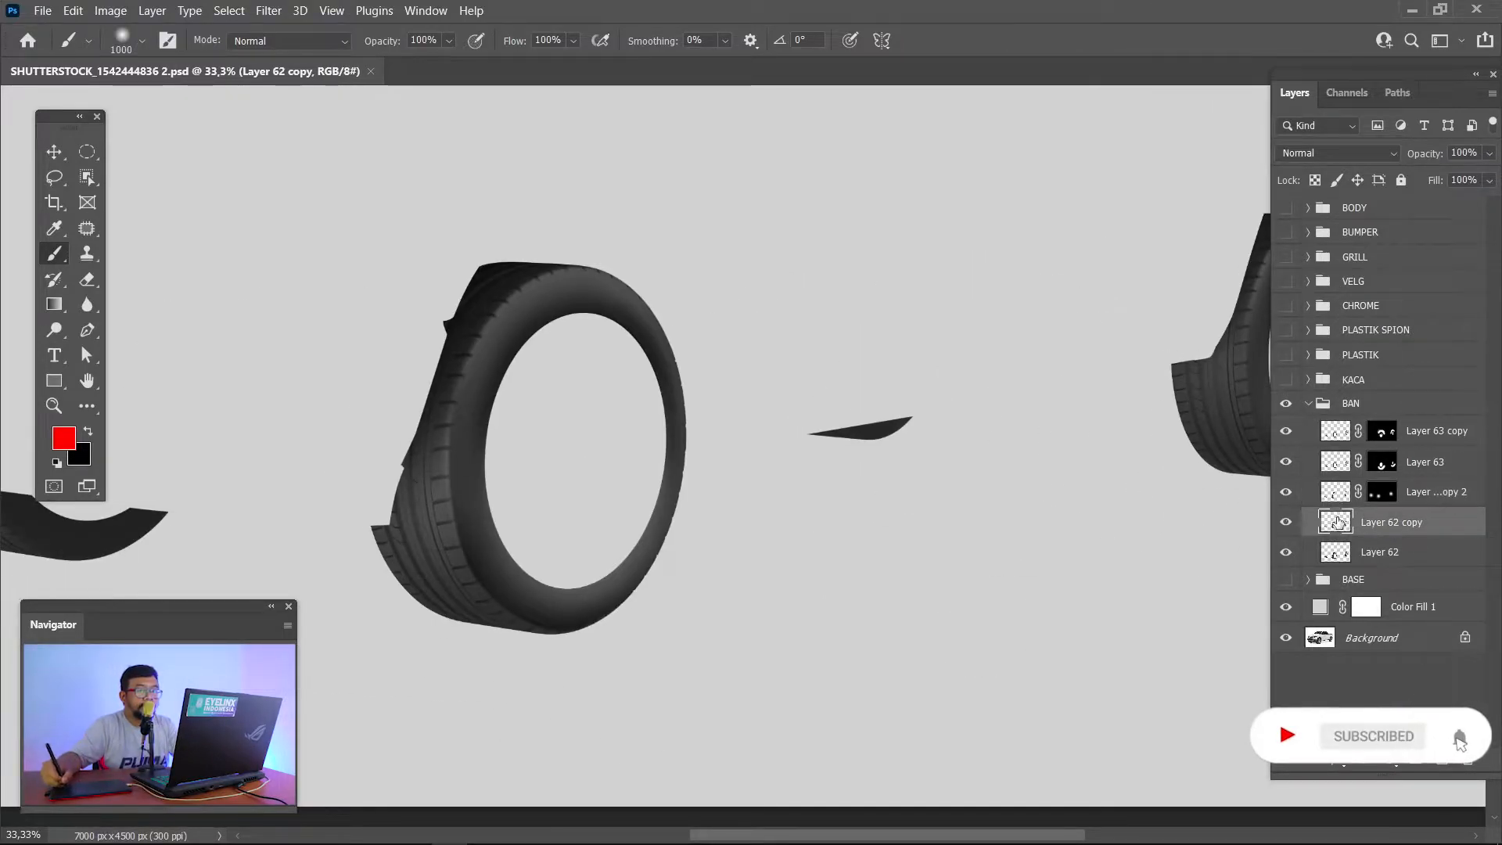
{"action": "left_click", "coordinate": [1337, 525], "text": "ctrl"}
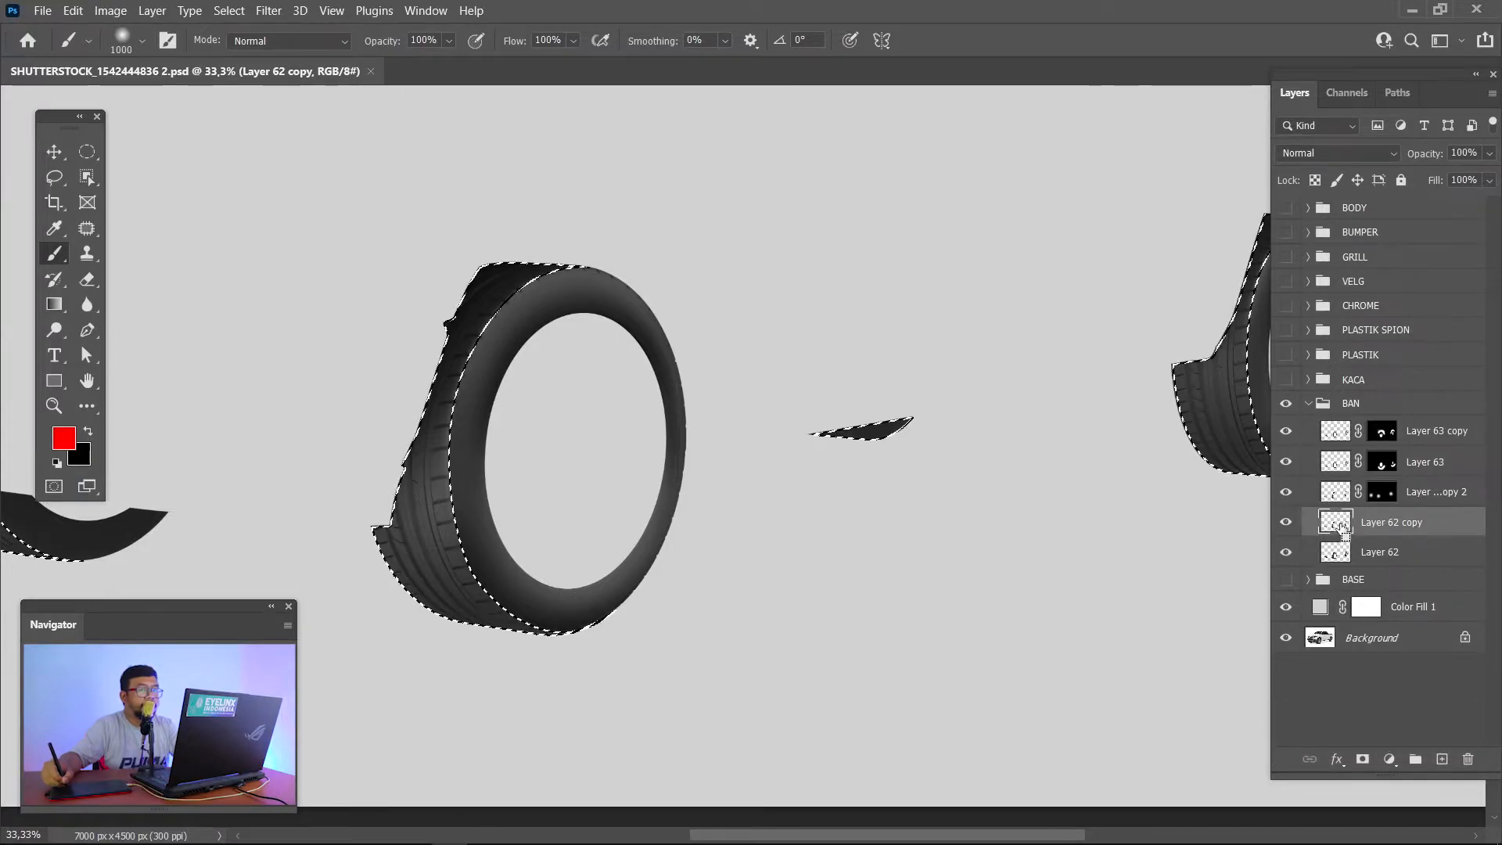
{"action": "left_click", "coordinate": [1342, 150]}
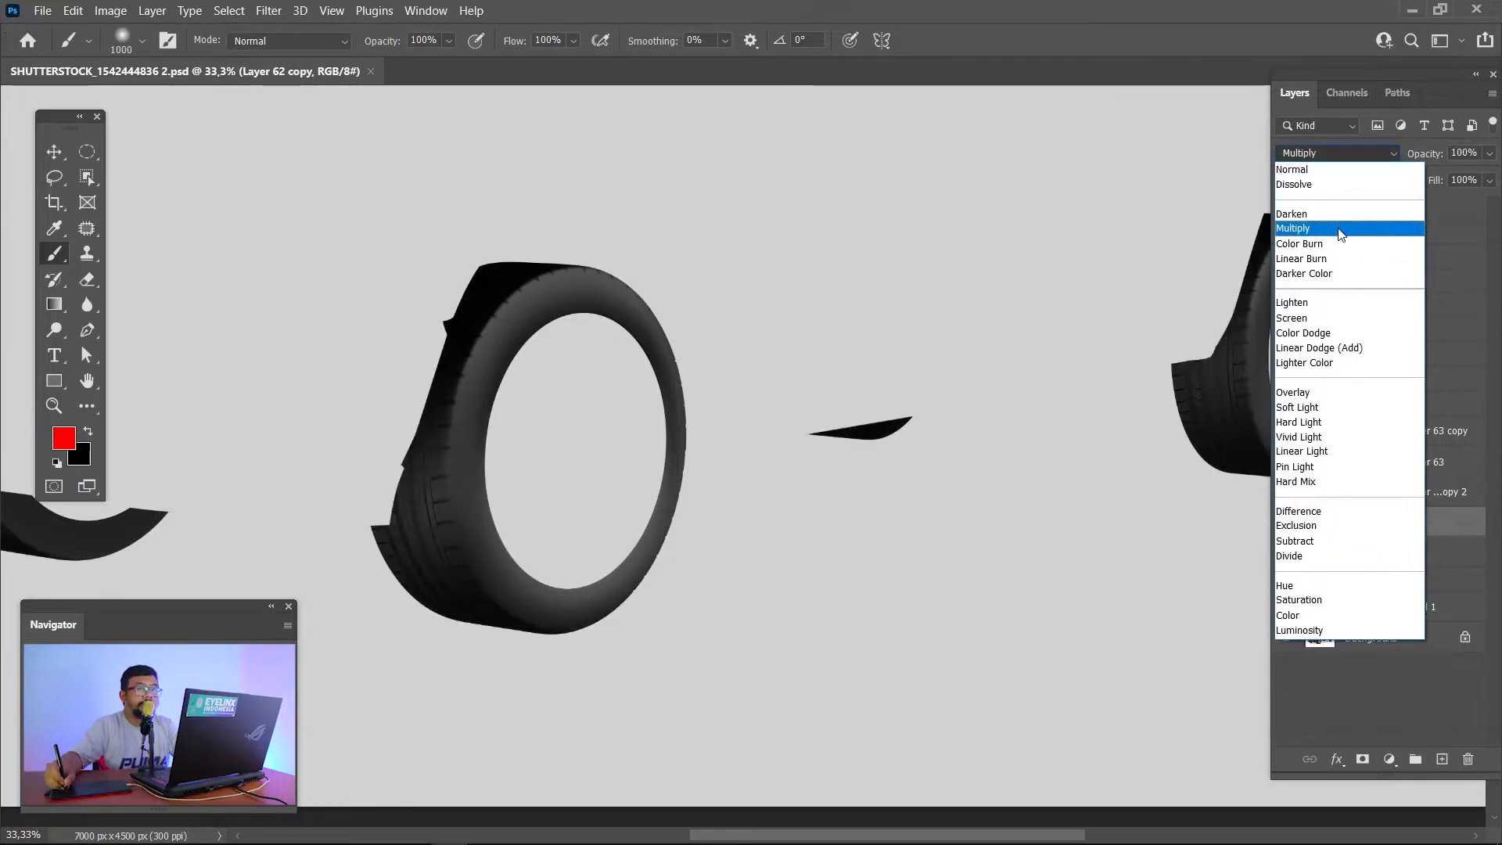
{"action": "left_click", "coordinate": [1342, 229]}
{"action": "left_click", "coordinate": [1362, 762]}
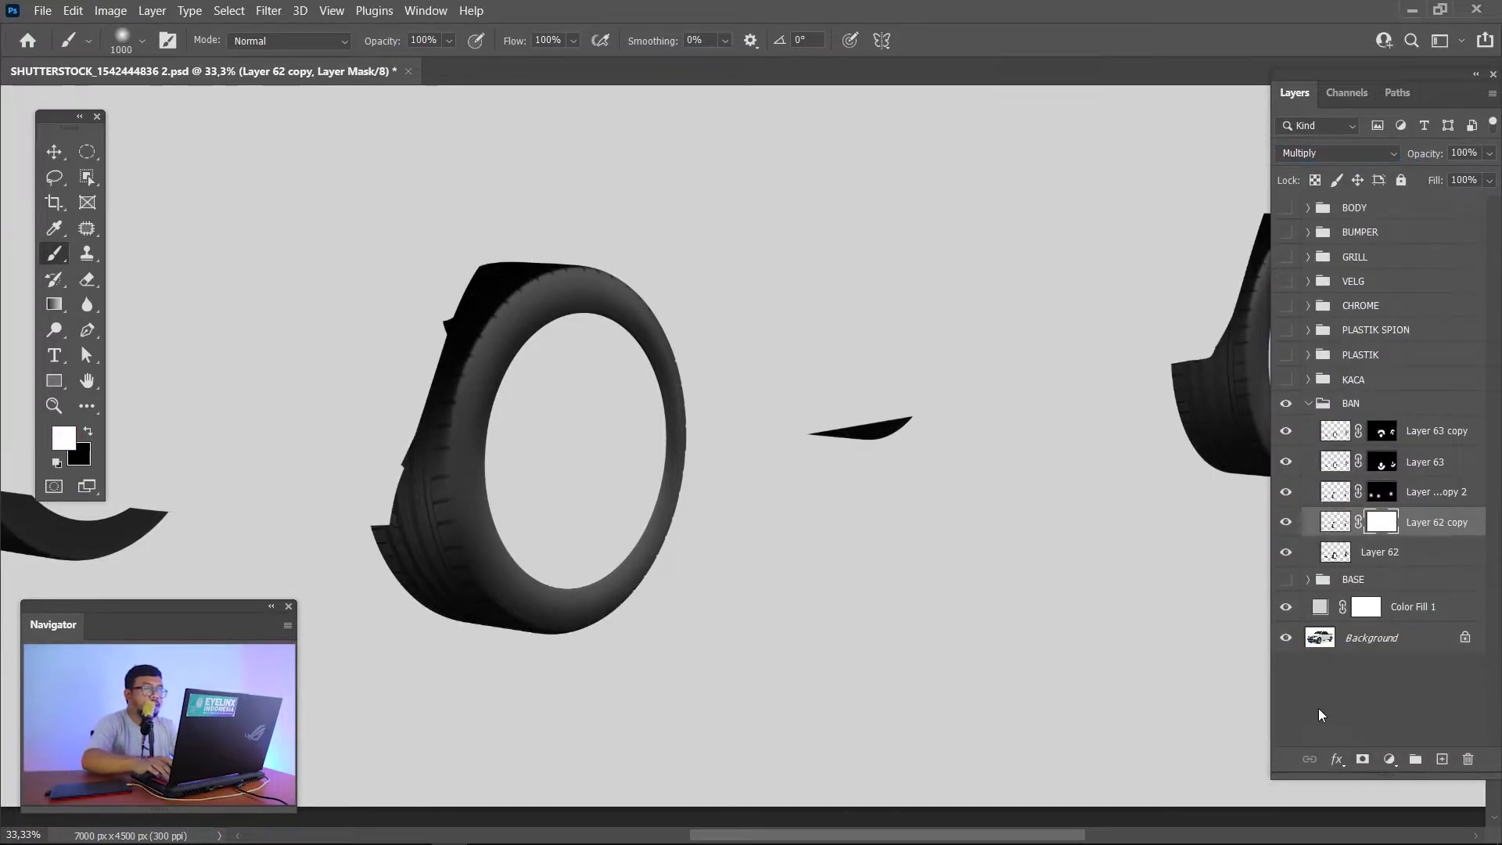
{"action": "key", "text": "ctrl+i"}
Step: Darken the front tyre's lower tread by painting white on Layer 62 copy's mask with a 700 px soft brush
{"action": "left_click_drag", "start_coordinate": [553, 503], "coordinate": [672, 373]}
{"action": "key", "text": "bracketleft"}
{"action": "key", "text": "bracketleft"}
{"action": "key", "text": "bracketleft"}
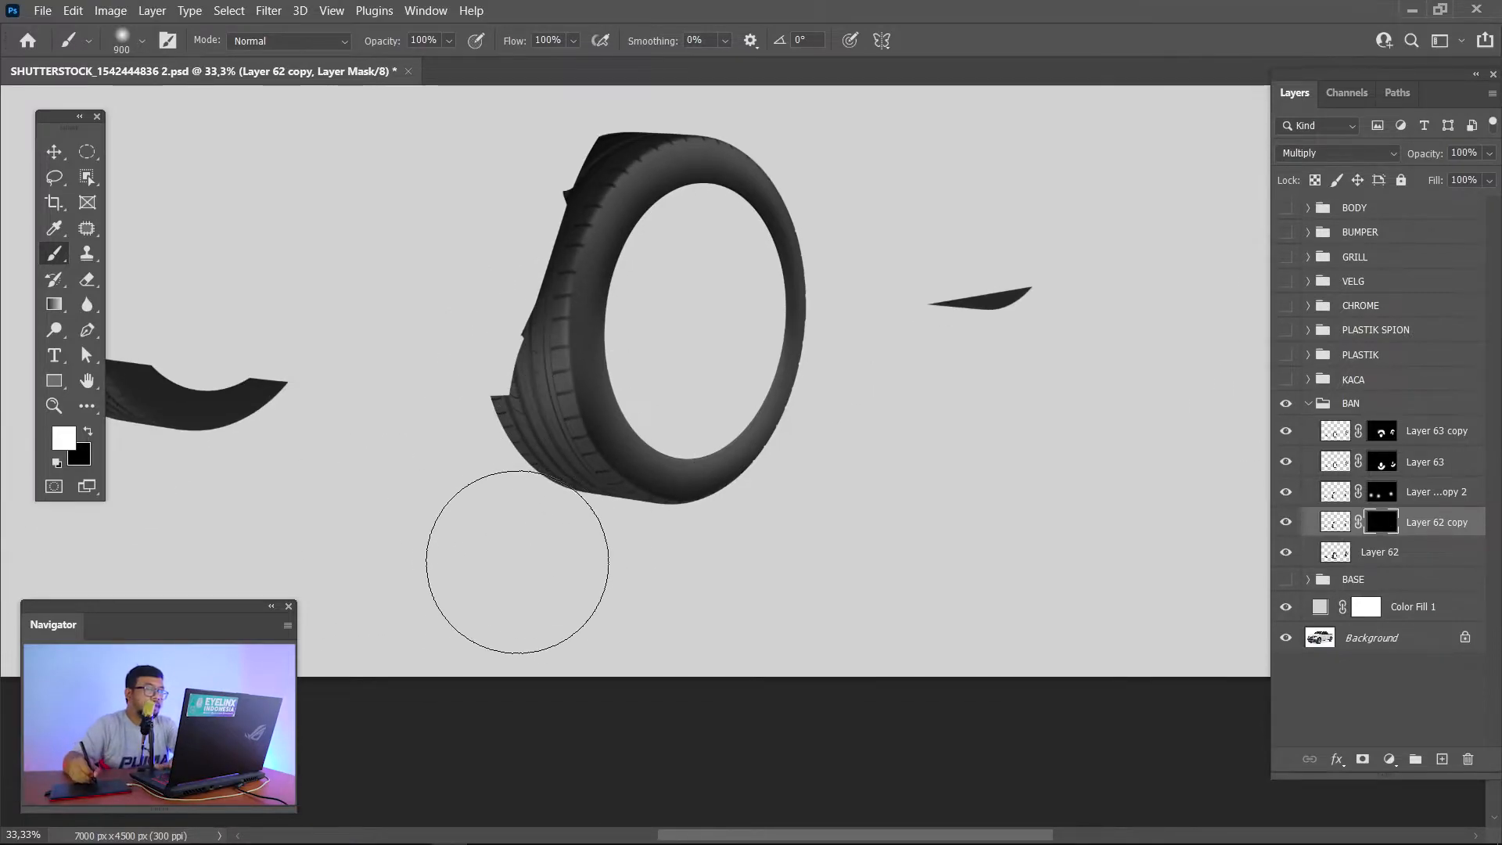
{"action": "left_click_drag", "start_coordinate": [440, 504], "coordinate": [774, 572]}
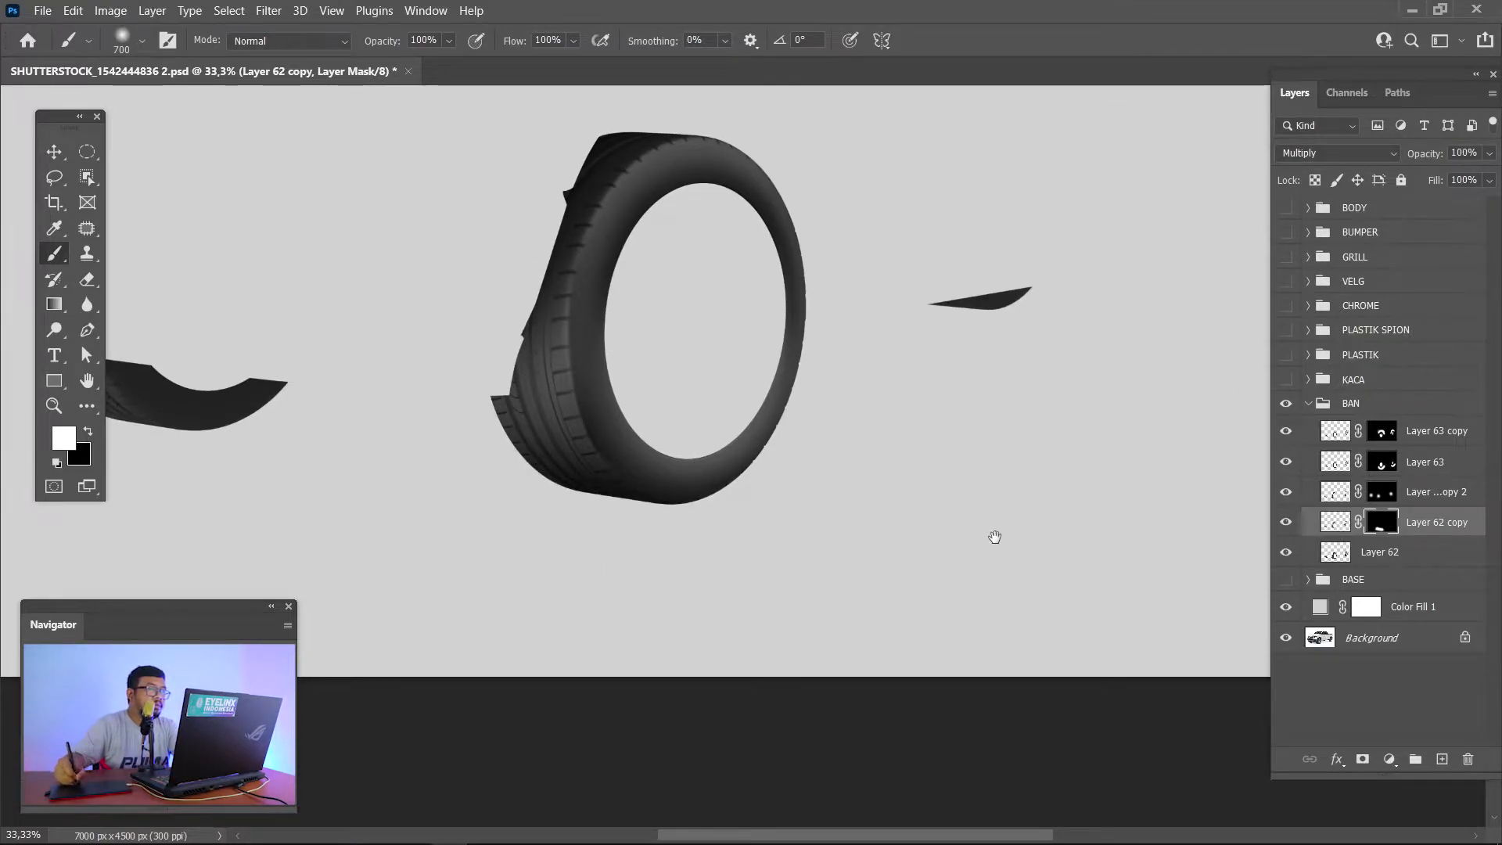
Step: Paint white on Layer 62 copy's mask along the bottom of the rear tyre and the opposite front tyre
{"action": "left_click_drag", "start_coordinate": [995, 538], "coordinate": [508, 568]}
{"action": "left_click_drag", "start_coordinate": [860, 432], "coordinate": [1049, 441]}
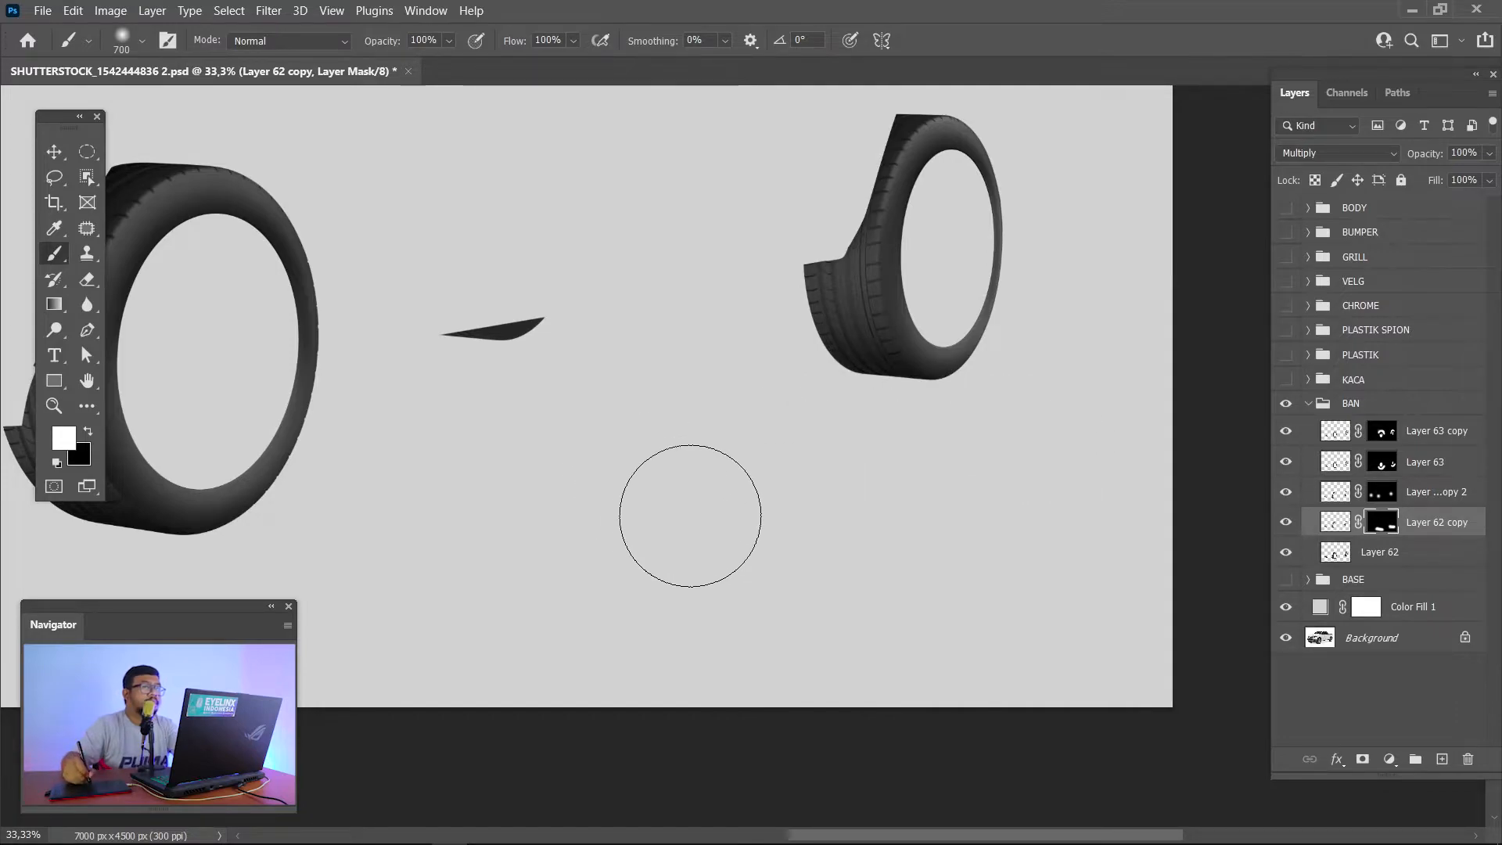
{"action": "mouse_move", "coordinate": [680, 508]}
{"action": "left_mouse_down"}
{"action": "mouse_move", "coordinate": [1056, 525]}
{"action": "mouse_move", "coordinate": [1324, 563]}
{"action": "left_mouse_up"}
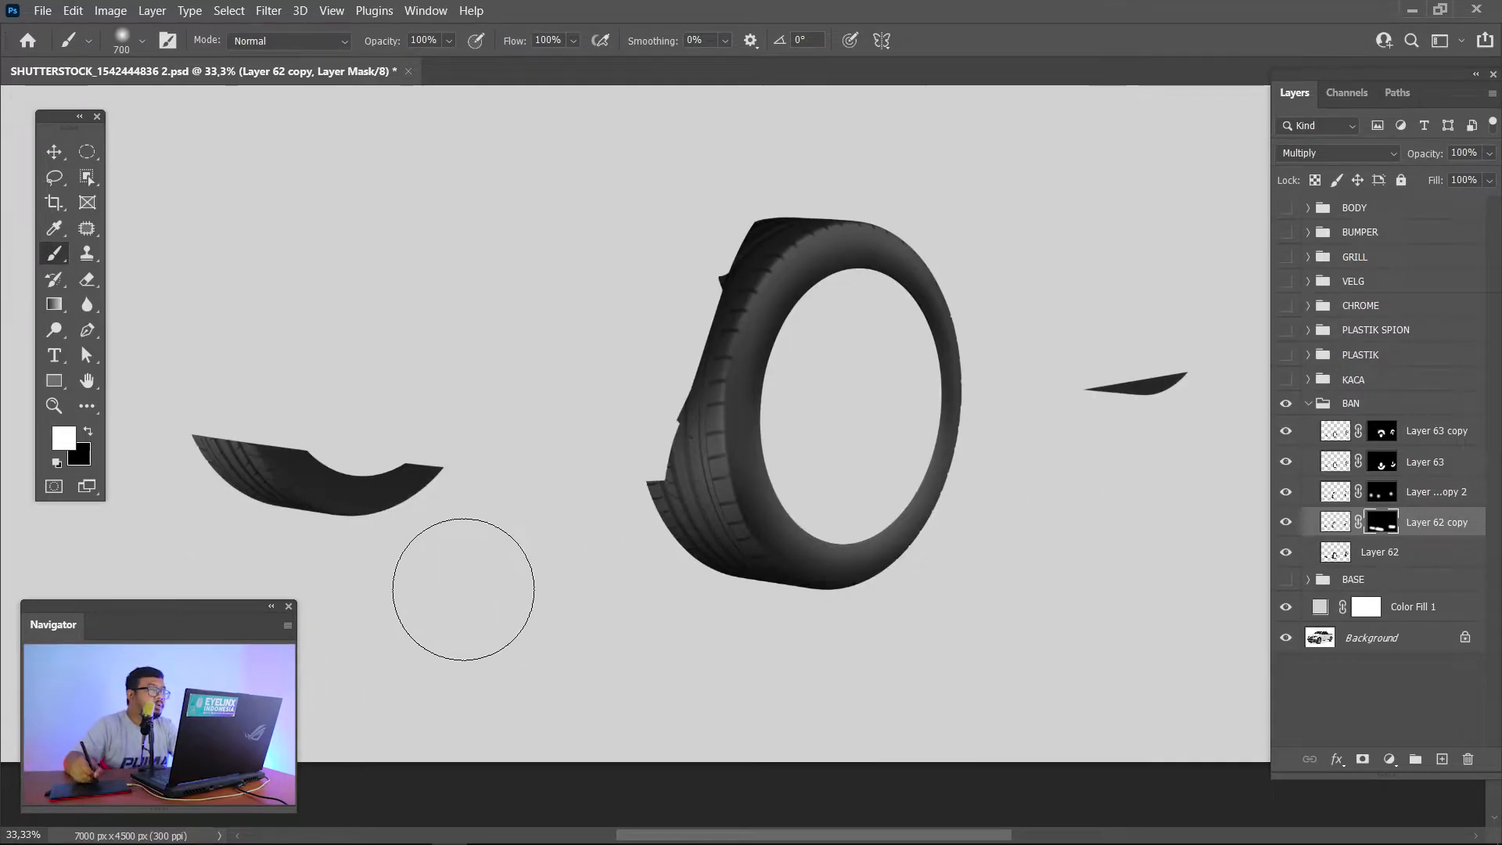
{"action": "left_click_drag", "start_coordinate": [1124, 526], "coordinate": [970, 509]}
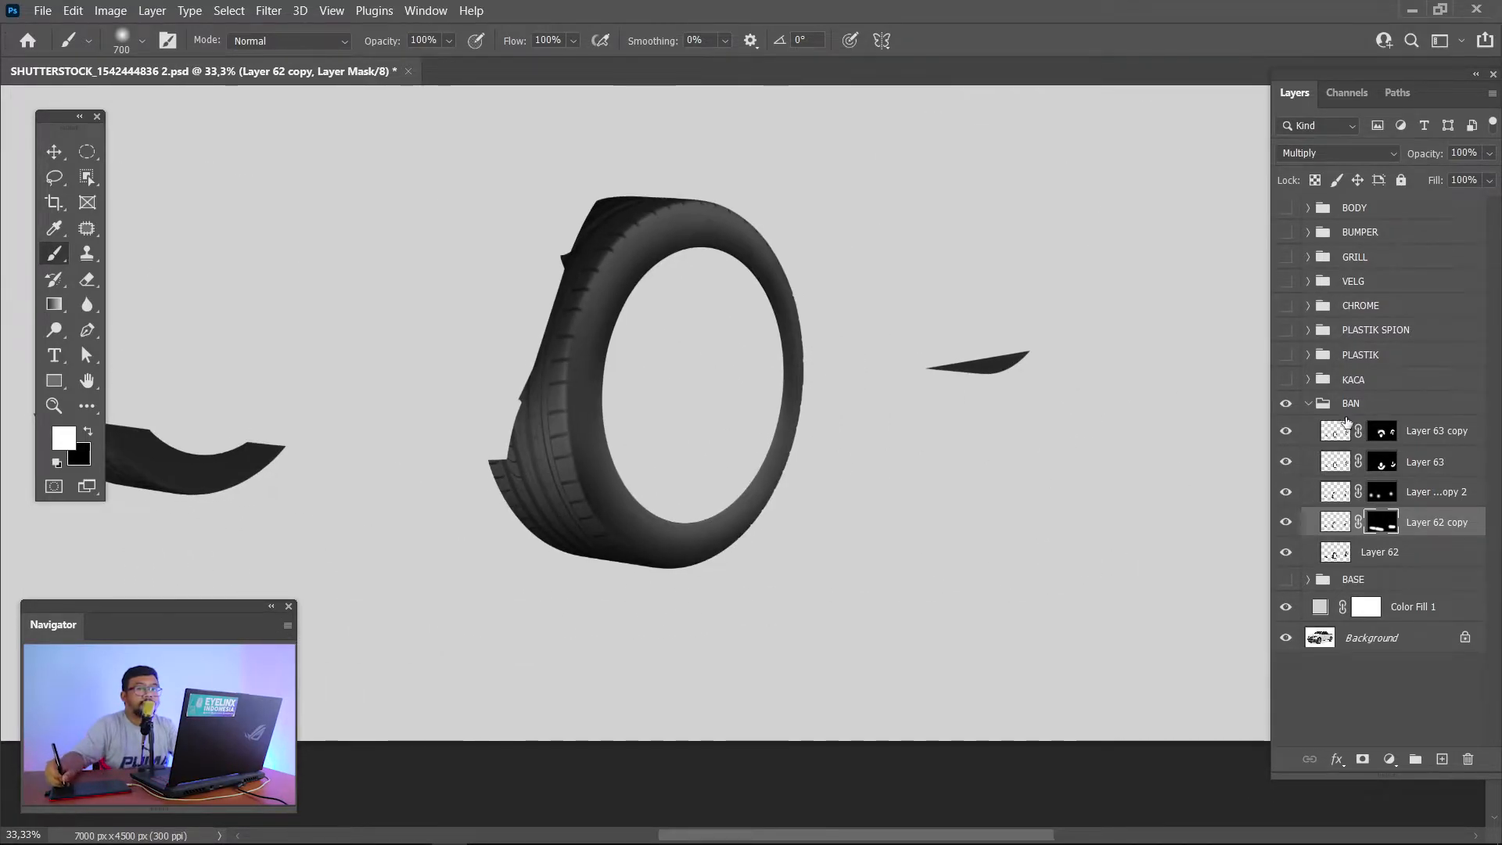
Step: Collapse the BAN group and show all the hidden layer groups to view the complete truck
{"action": "left_click", "coordinate": [1308, 407]}
{"action": "left_click", "coordinate": [1286, 403], "text": "alt"}
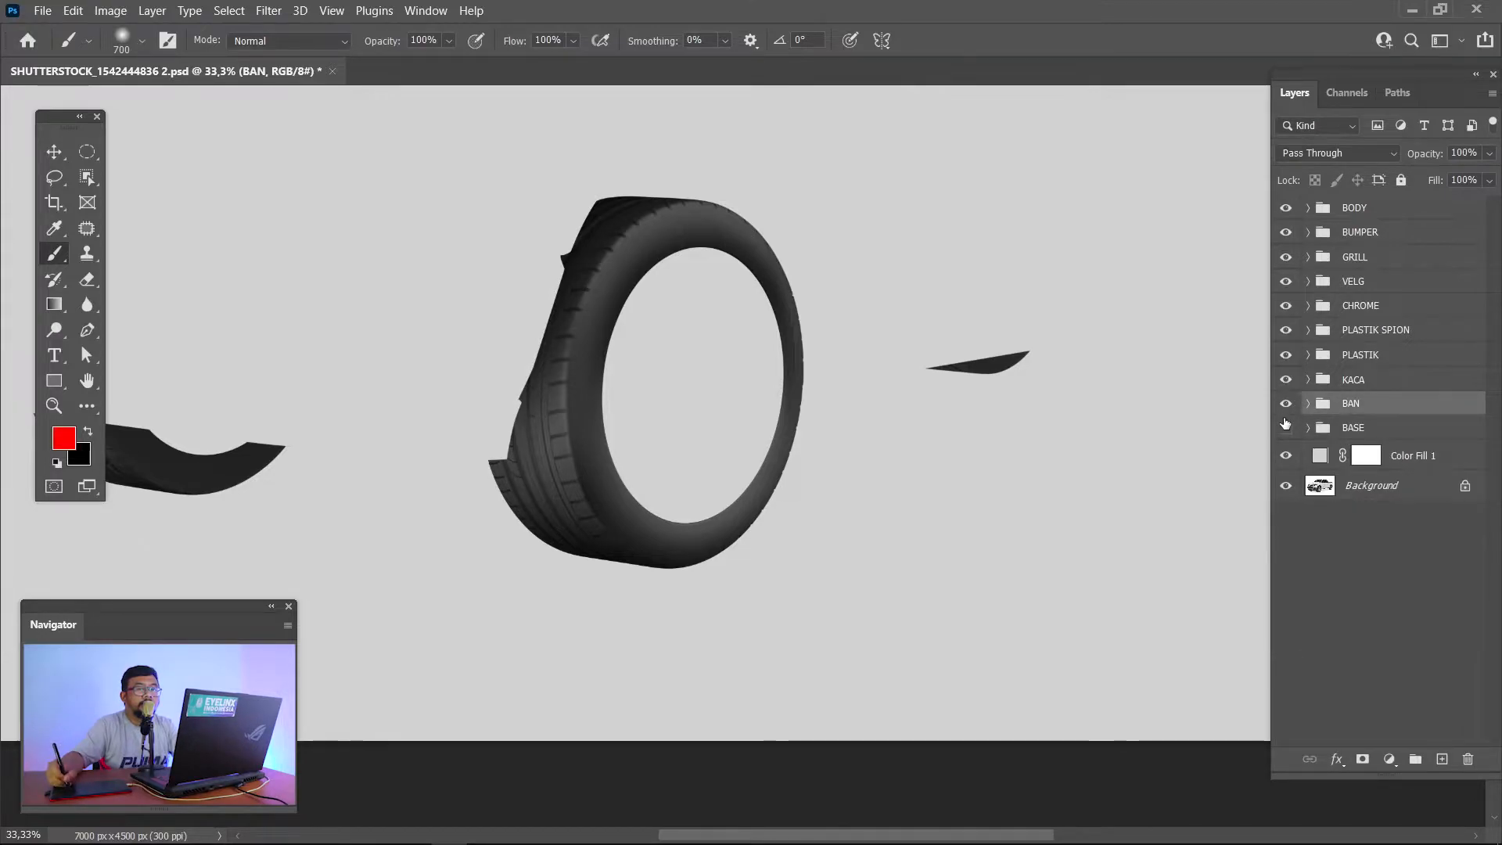
{"action": "key", "text": "v"}
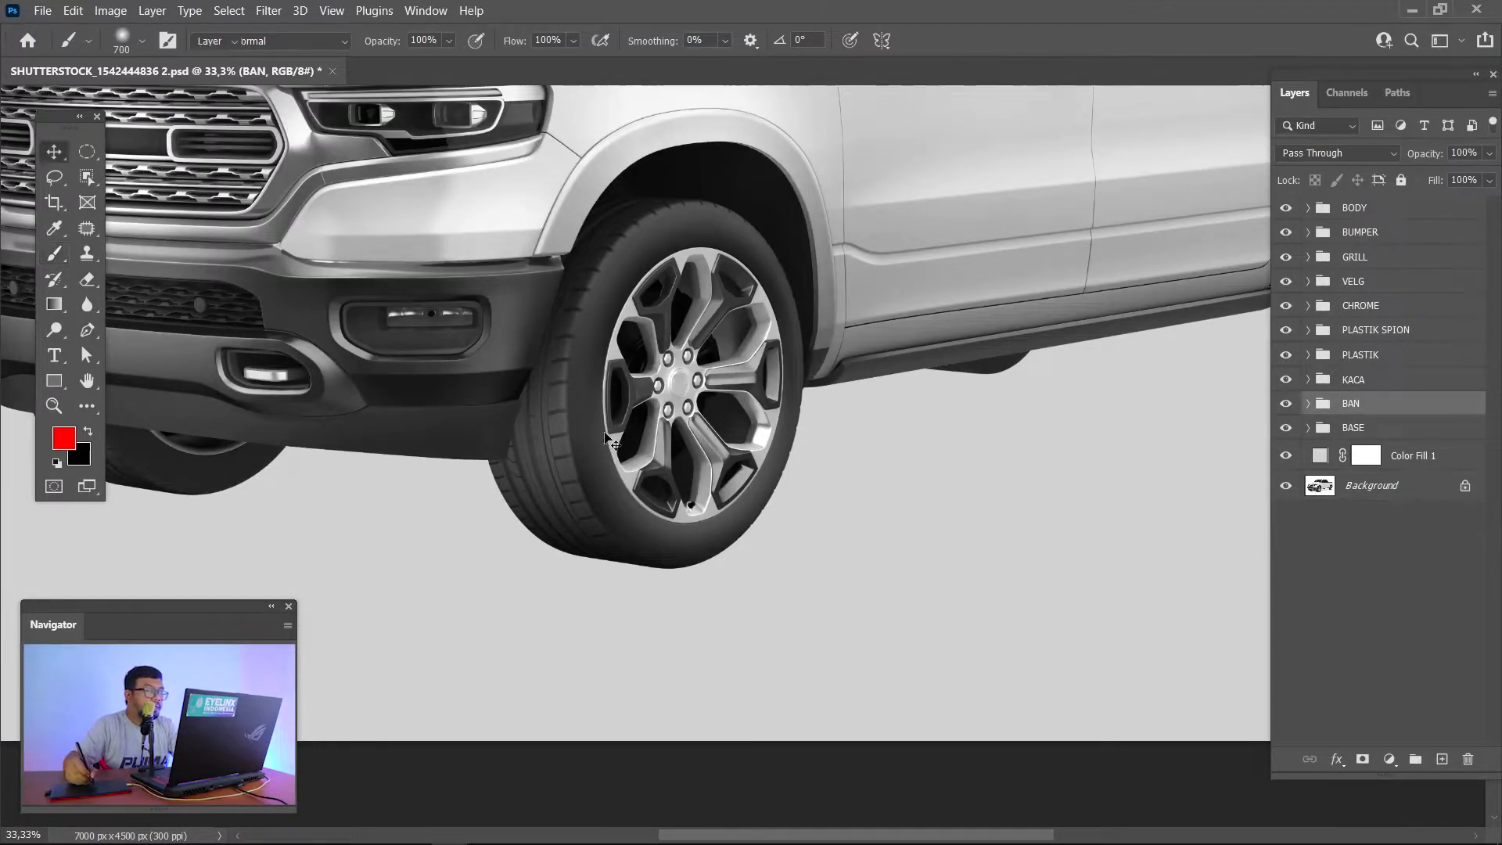
{"action": "left_click_drag", "start_coordinate": [552, 437], "coordinate": [597, 454]}
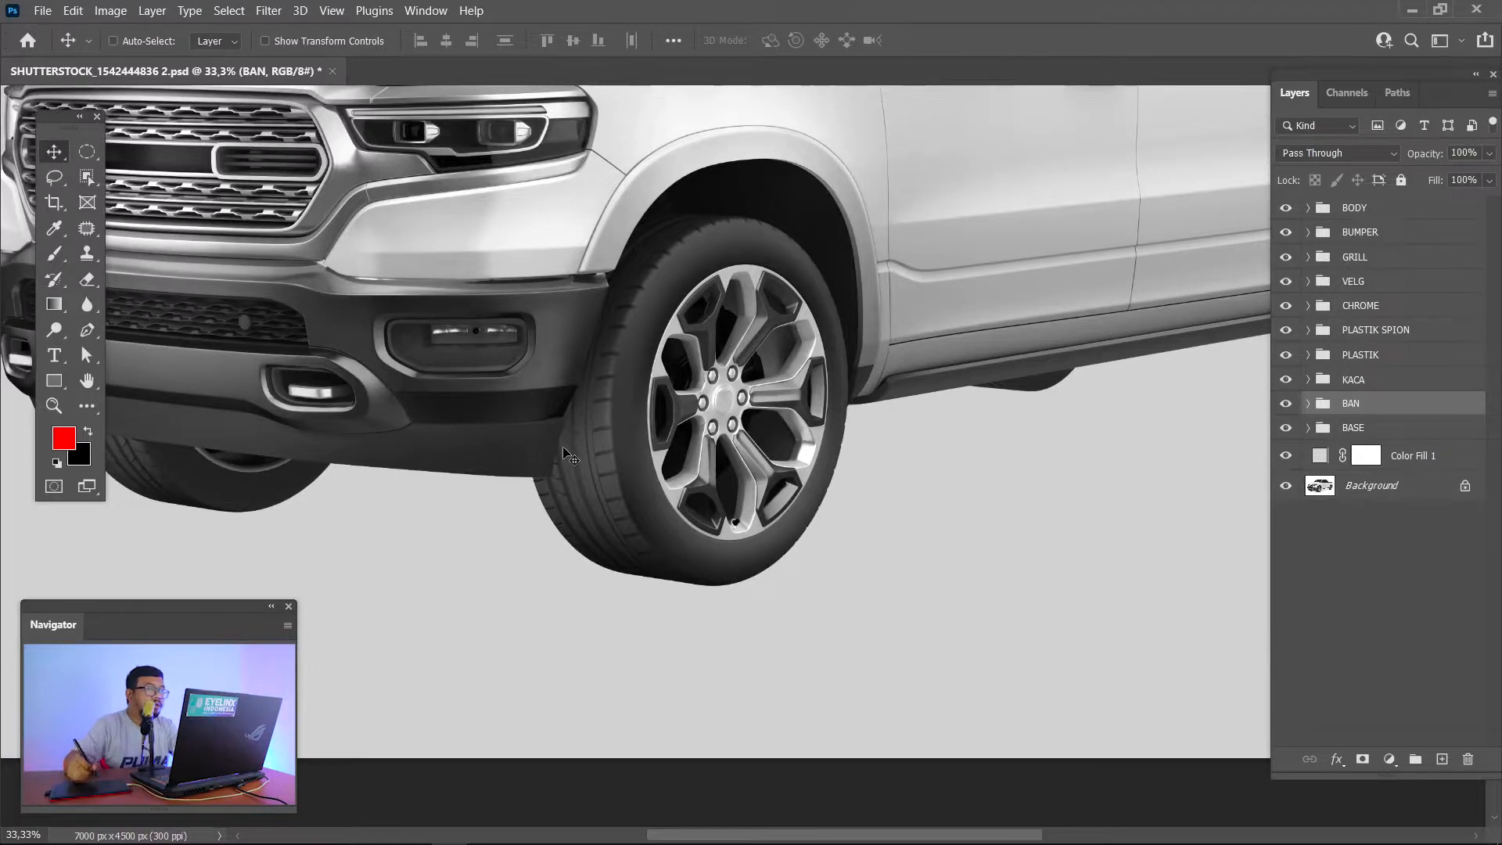
{"action": "key", "text": "ctrl+minus"}
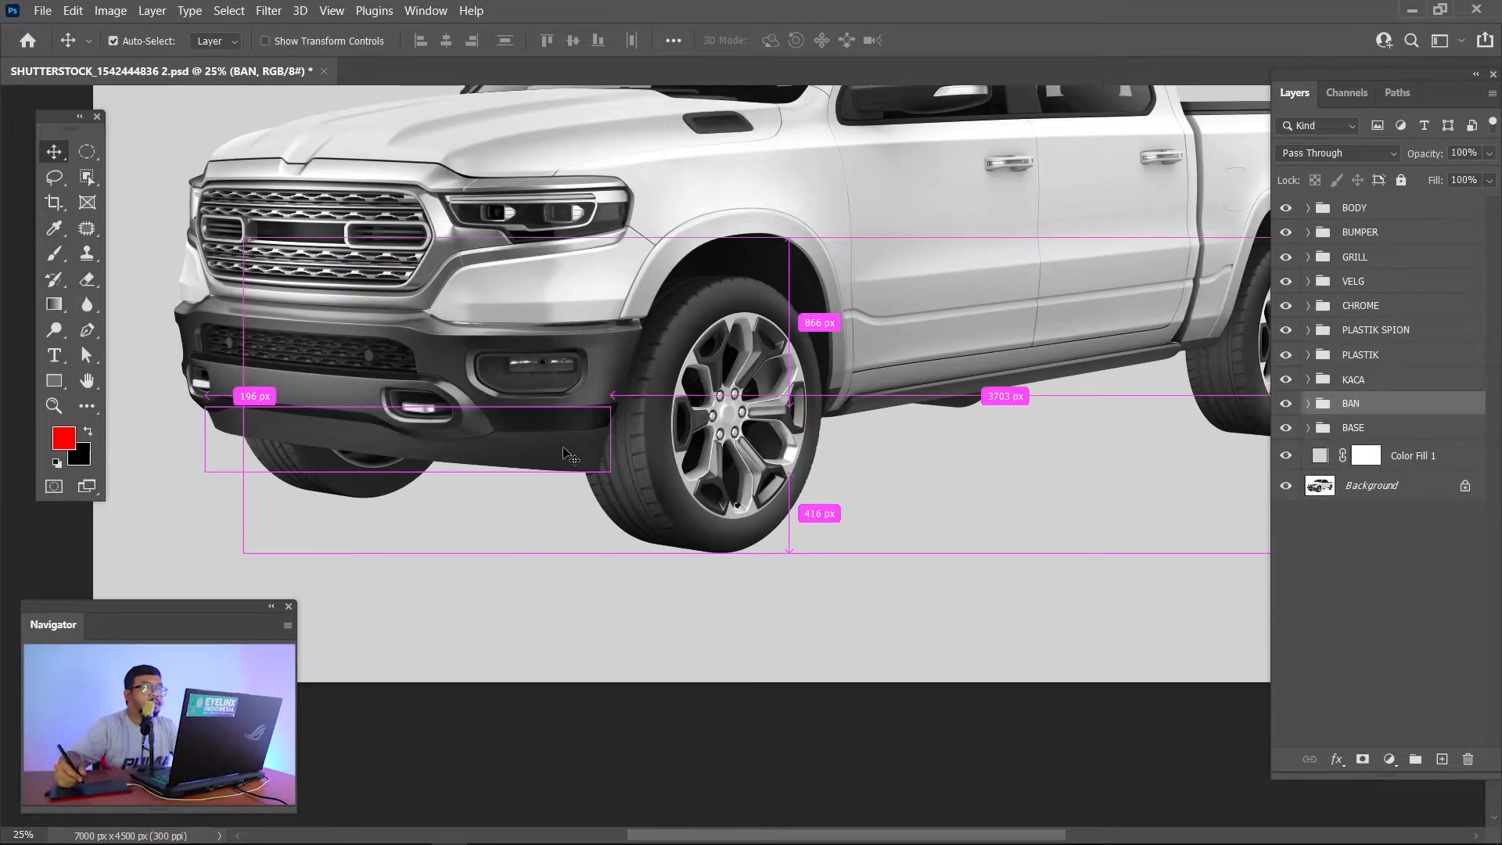
Step: Turn off the display of Extras and bring the whole truck into view
{"action": "left_click", "coordinate": [331, 11]}
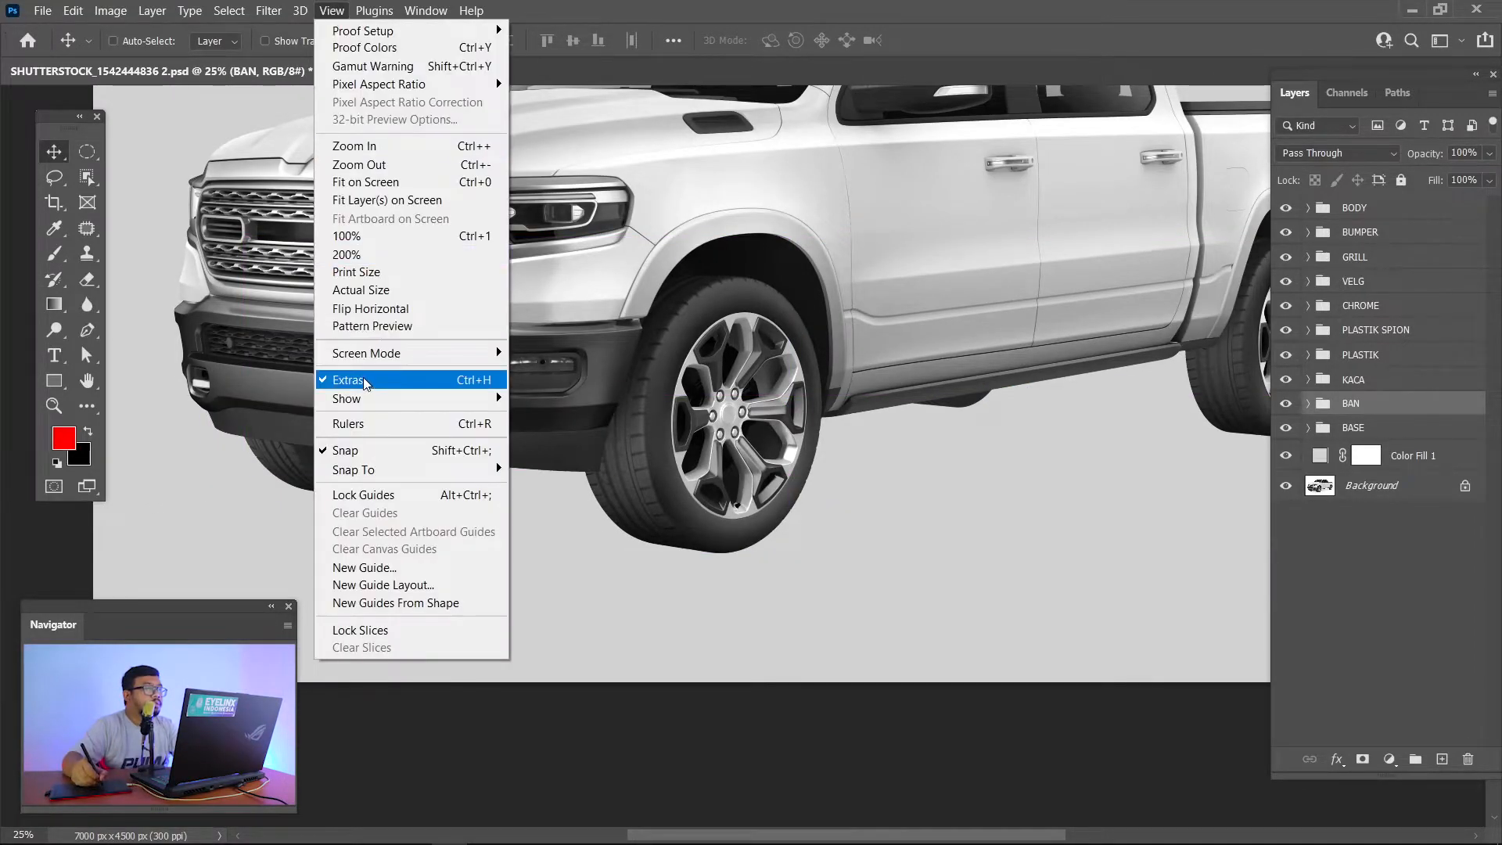
{"action": "left_click", "coordinate": [352, 379]}
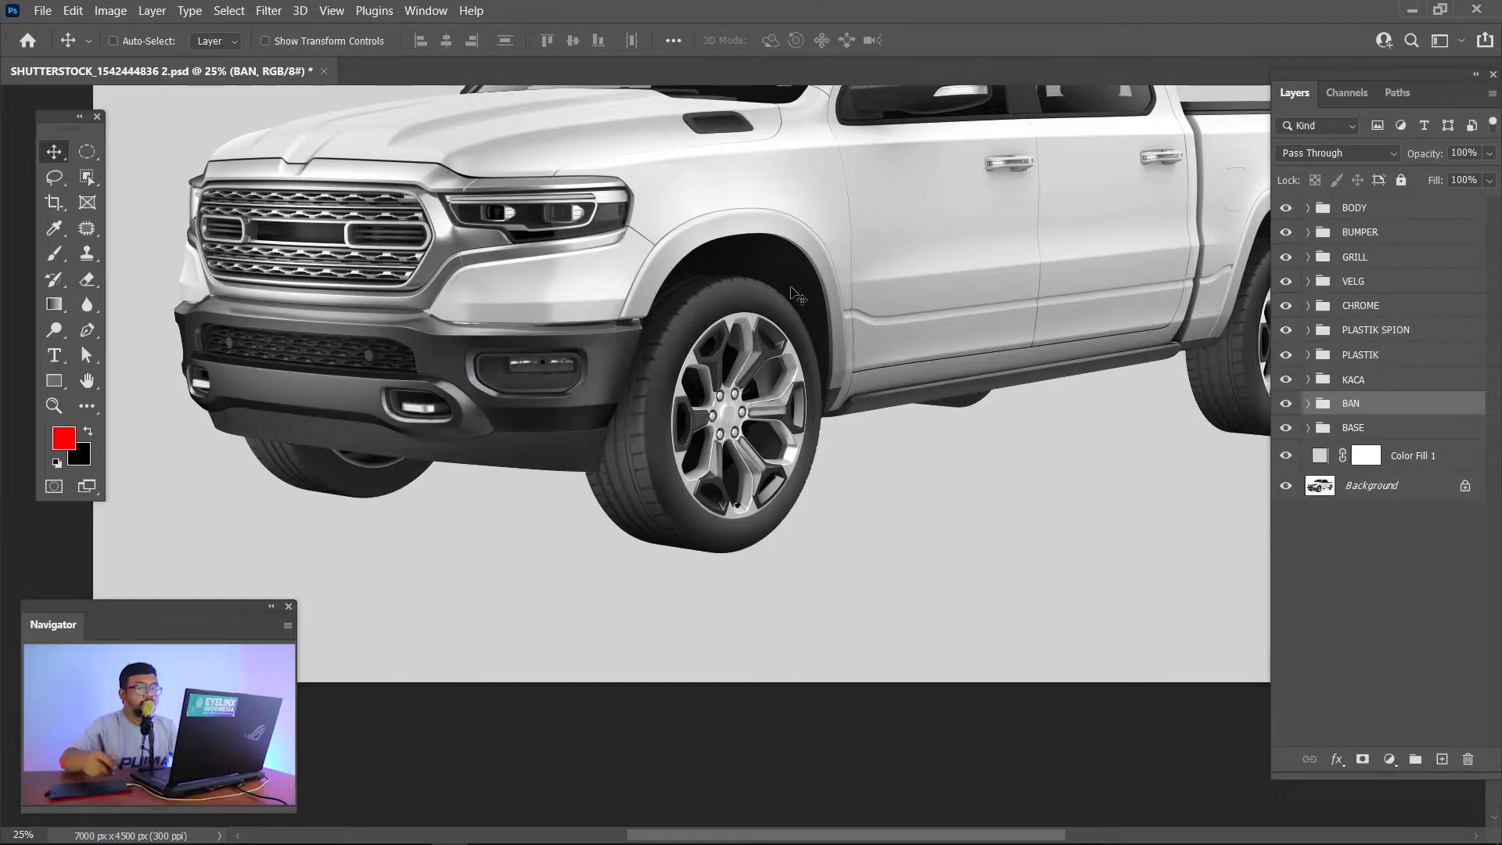
{"action": "key", "text": "ctrl+minus"}
{"action": "left_click_drag", "start_coordinate": [858, 453], "coordinate": [836, 457]}
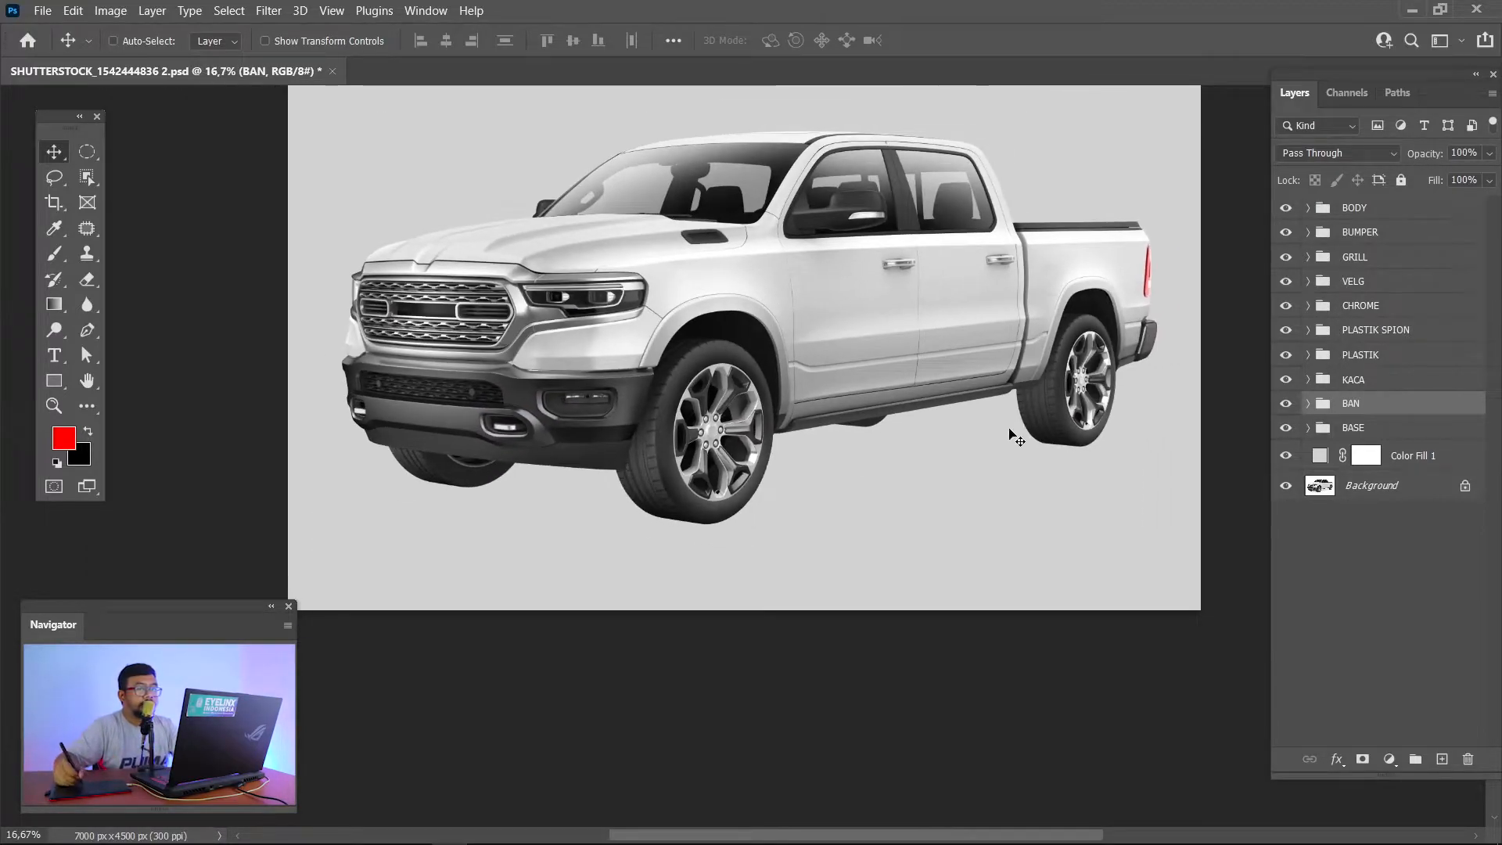
Step: Group the five tyre layers in the BAN group, from Layer 63 copy through Layer 62, into a nested group
{"action": "left_click", "coordinate": [1306, 404]}
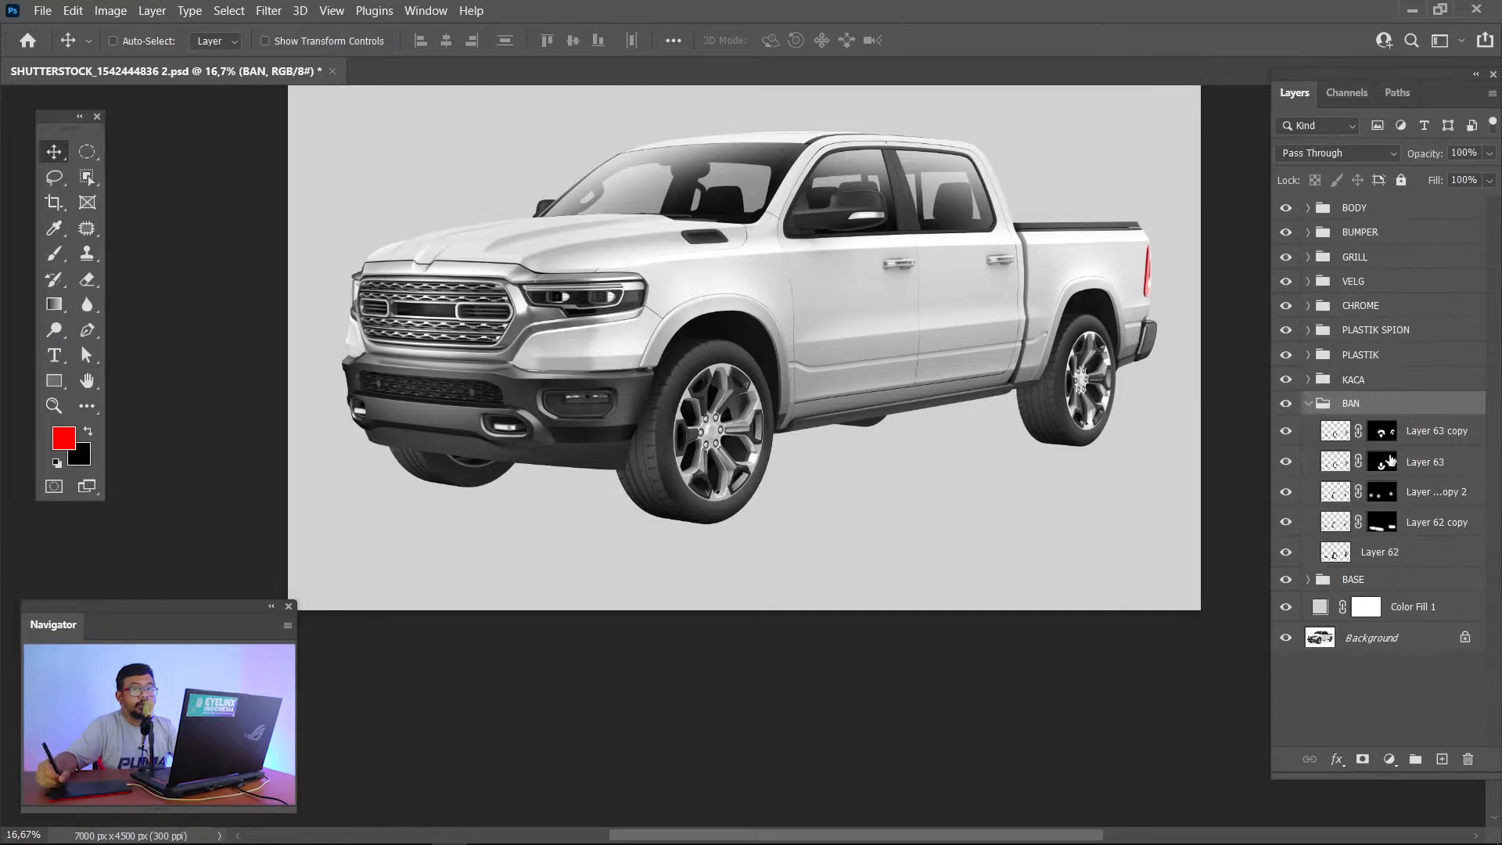
{"action": "left_click", "coordinate": [1446, 443]}
{"action": "left_click", "coordinate": [1428, 552], "text": "shift"}
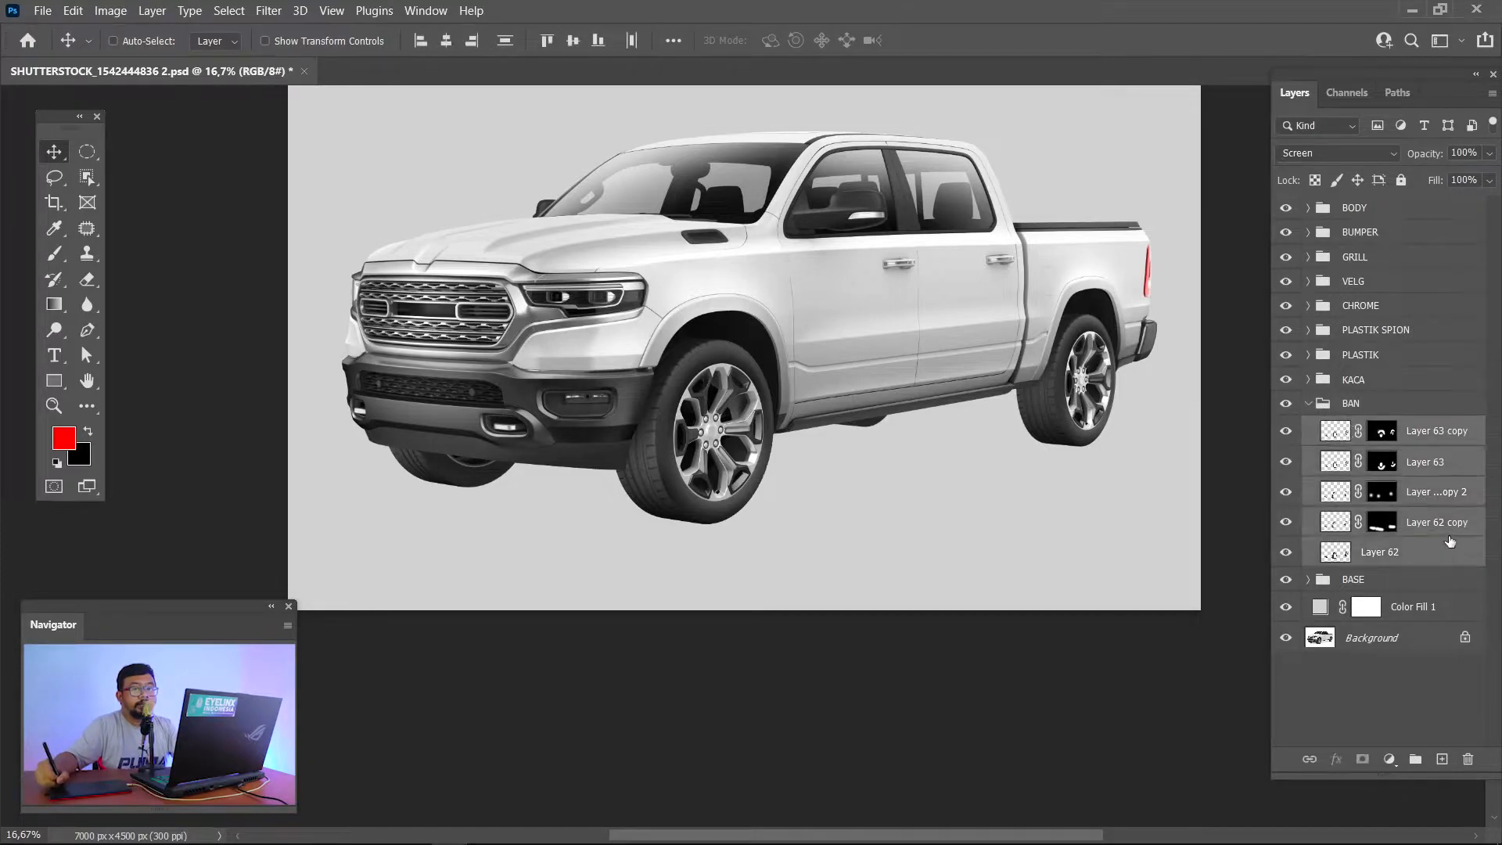
{"action": "left_click_drag", "start_coordinate": [1428, 553], "coordinate": [1416, 758]}
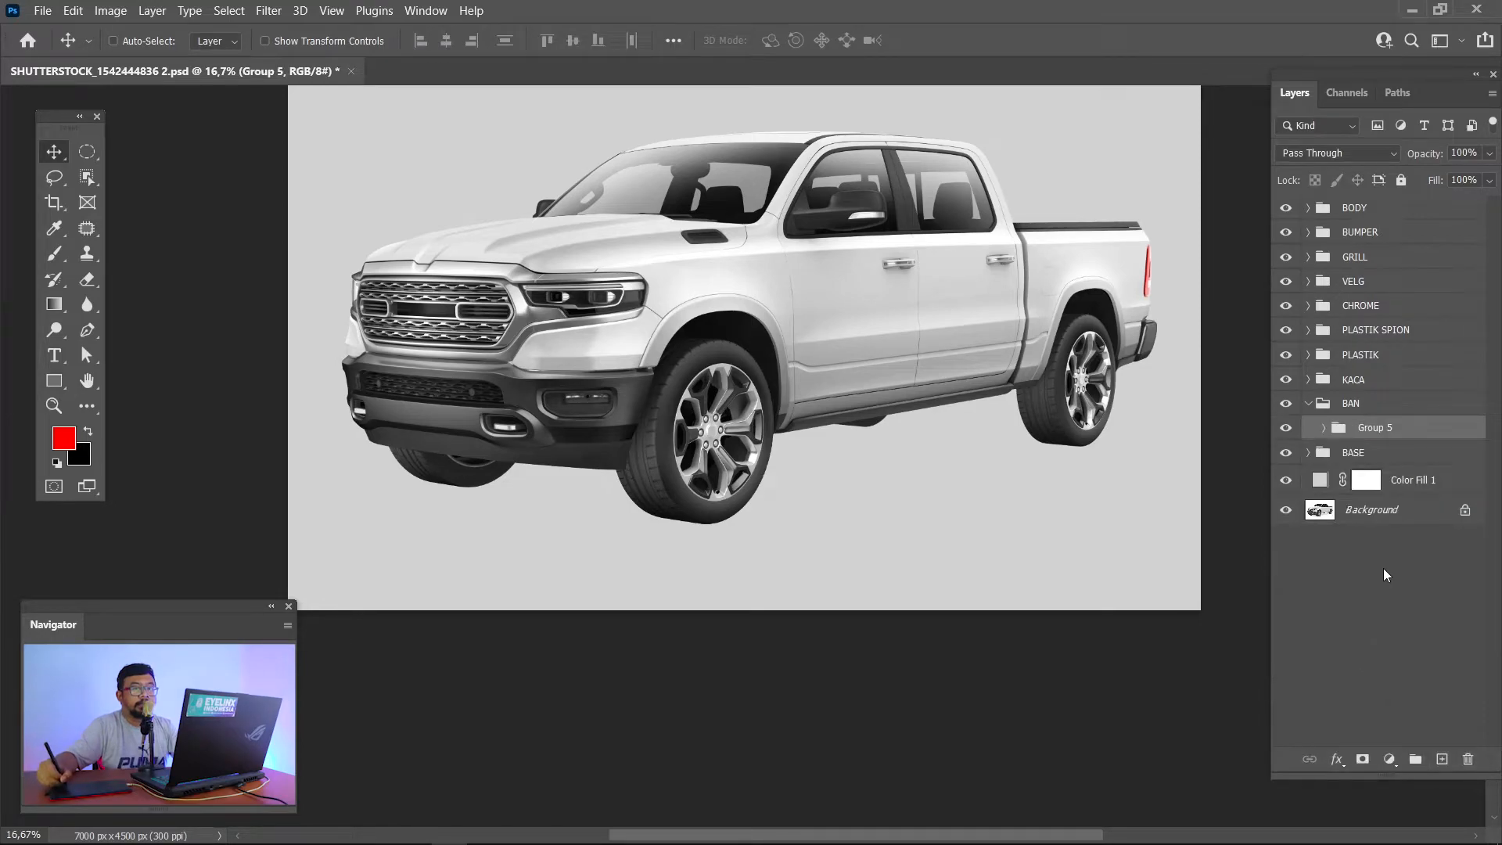
Step: Add a Levels adjustment layer above the tyre group and clip it to that group
{"action": "left_click", "coordinate": [1389, 758]}
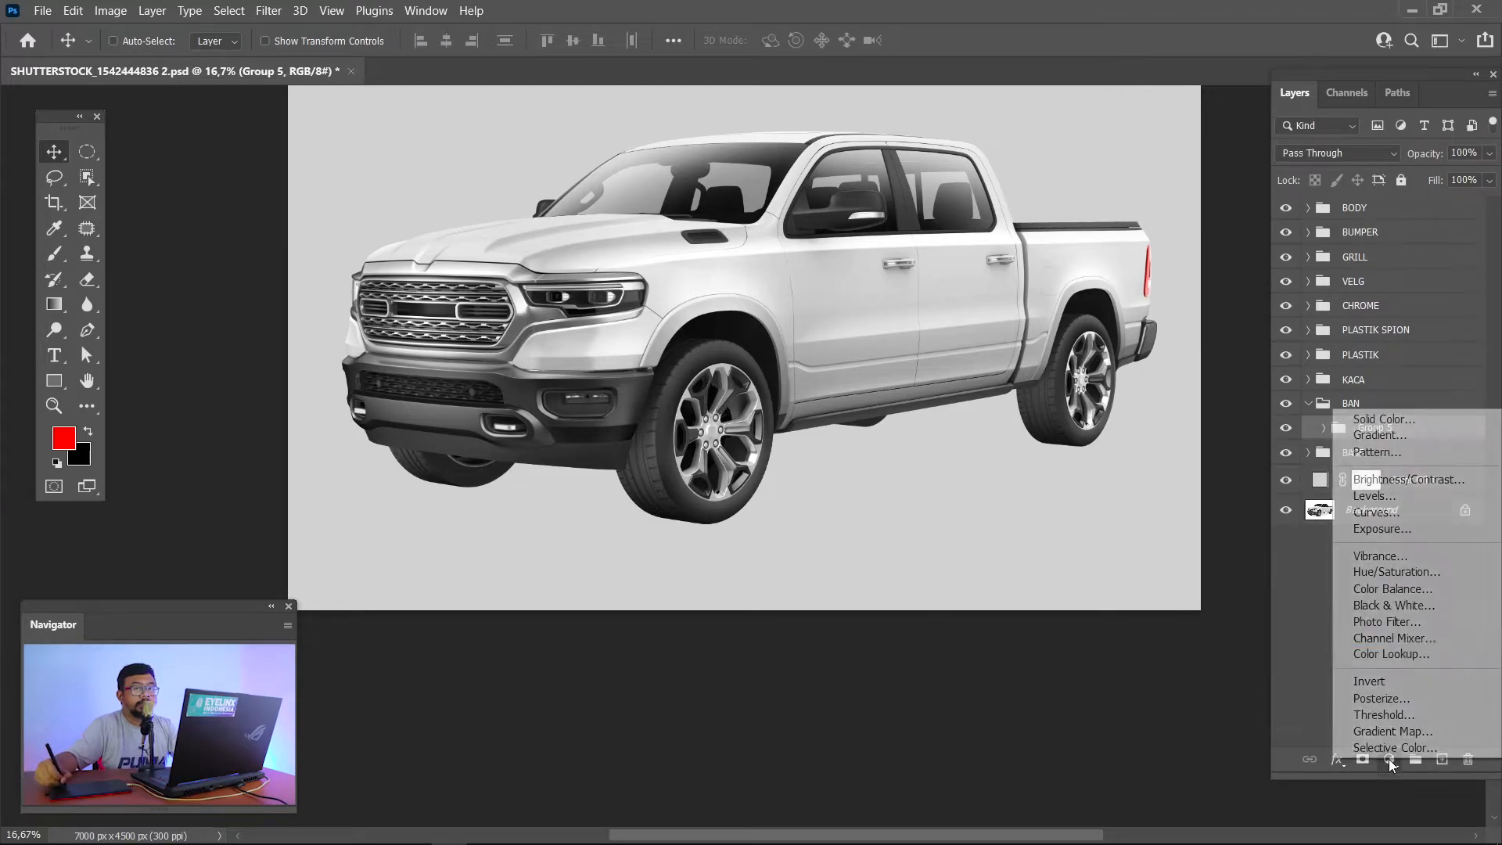
{"action": "left_click", "coordinate": [1394, 504]}
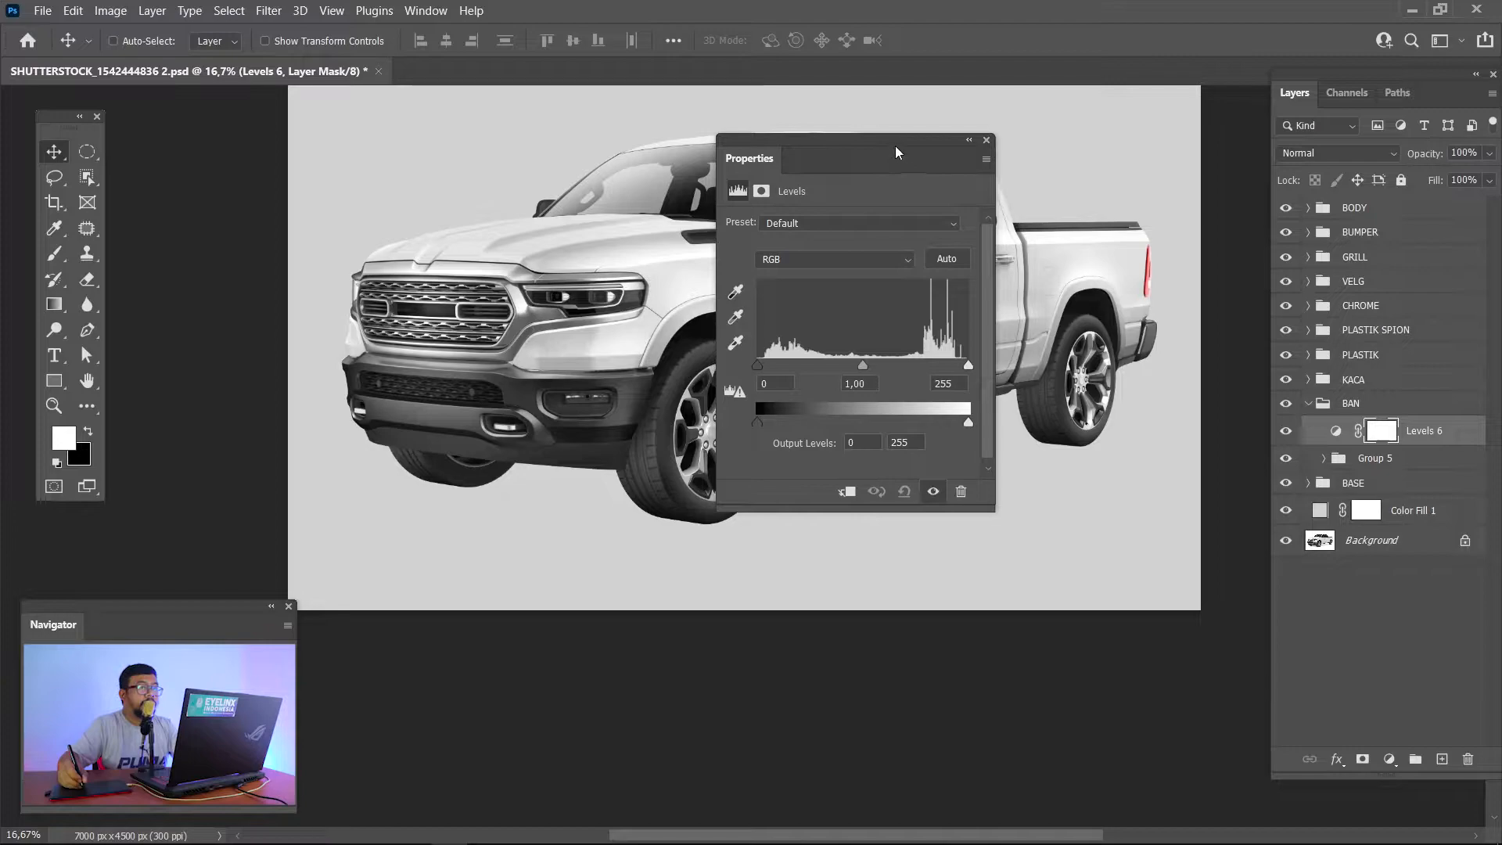
{"action": "left_click_drag", "start_coordinate": [896, 146], "coordinate": [977, 447]}
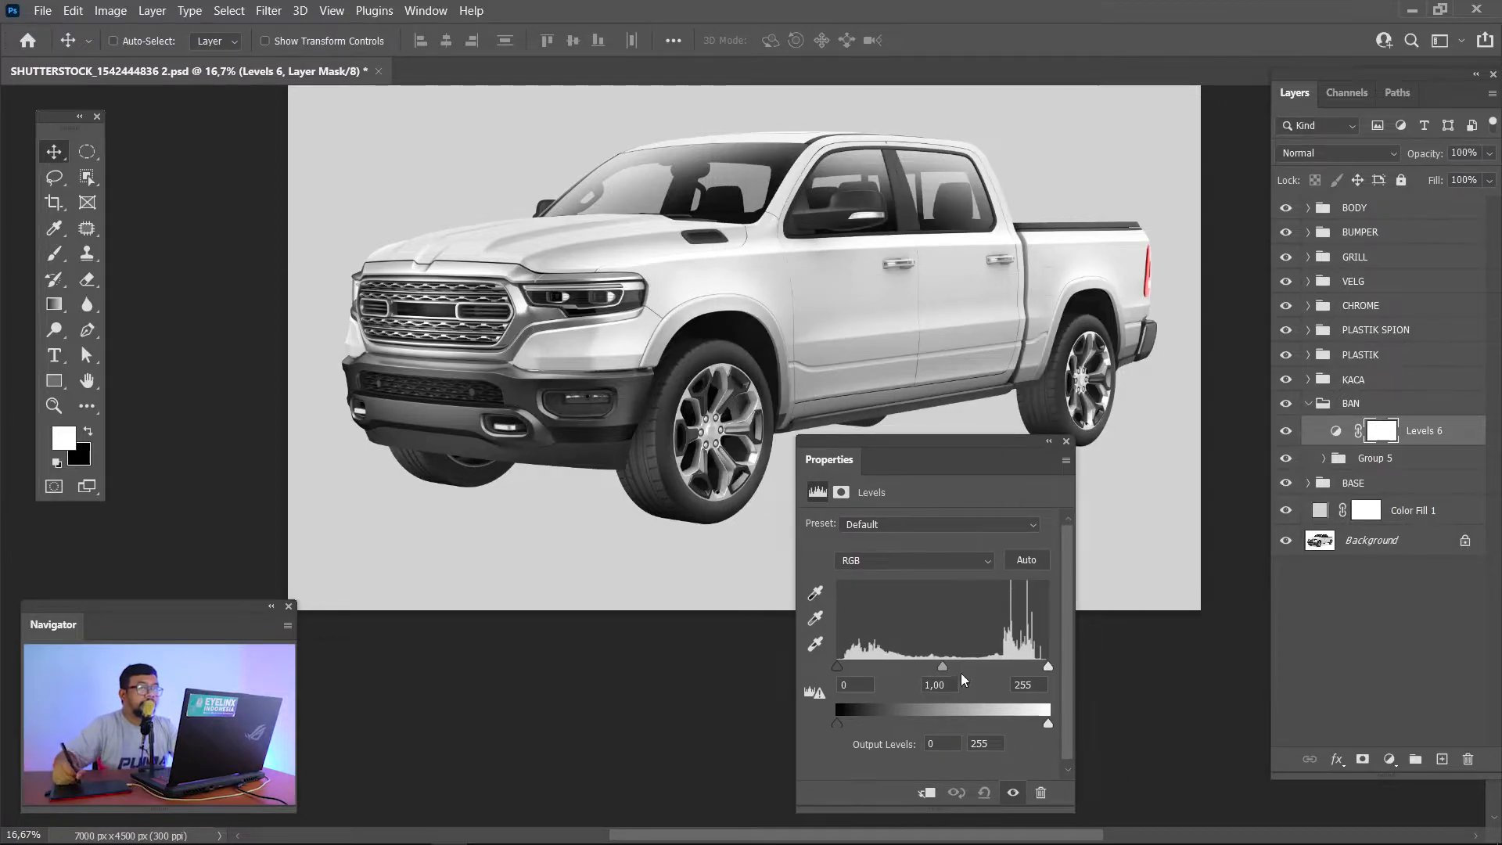
{"action": "right_click", "coordinate": [1443, 442]}
{"action": "left_click", "coordinate": [1340, 393]}
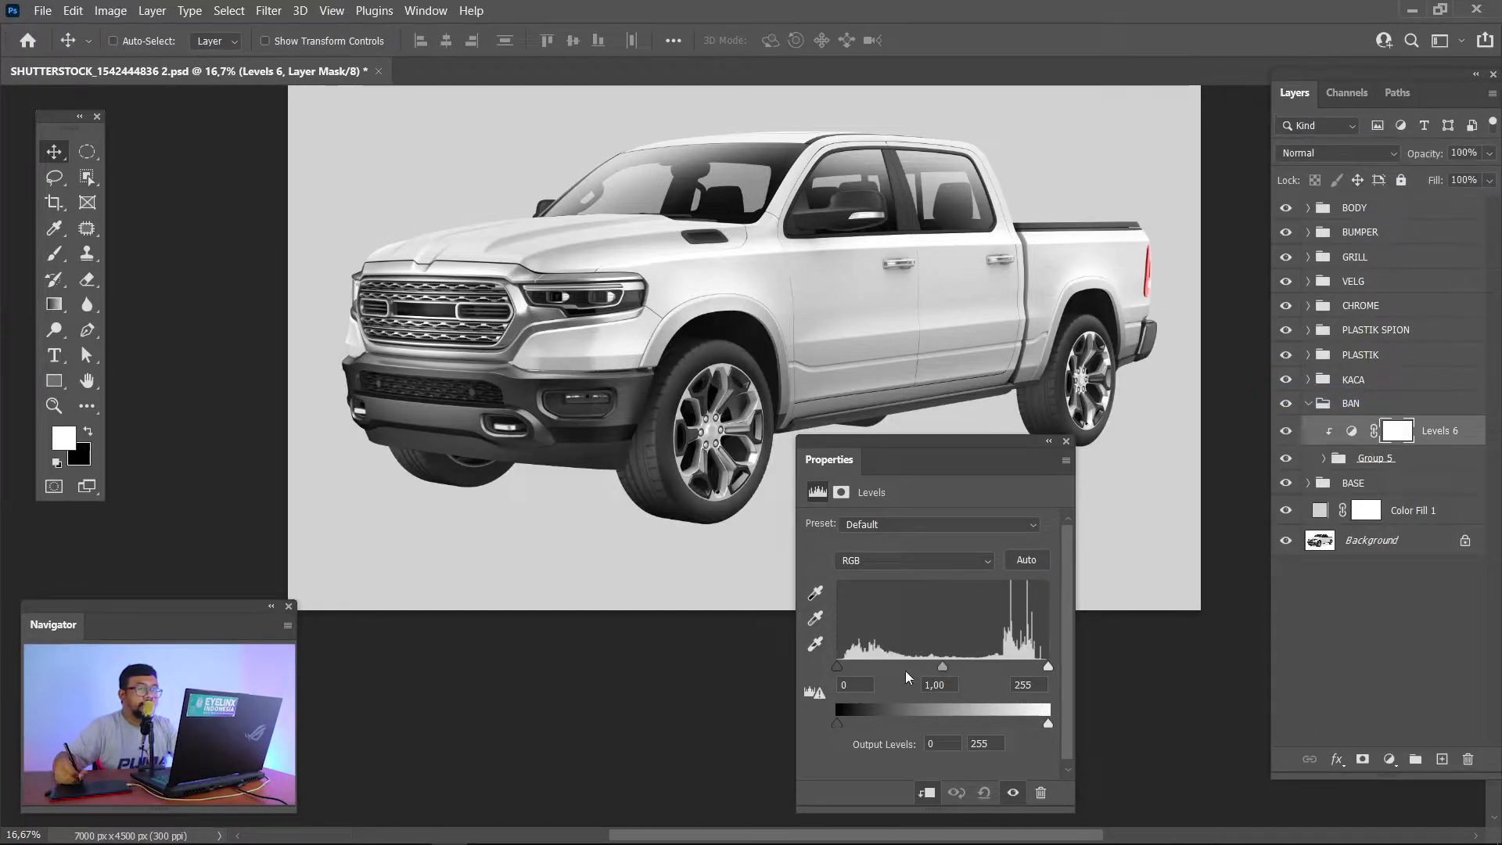
Step: Set the tyre Levels adjustment to a midtone value of 0.69 and a white input level of 230
{"action": "left_click_drag", "start_coordinate": [942, 666], "coordinate": [958, 667]}
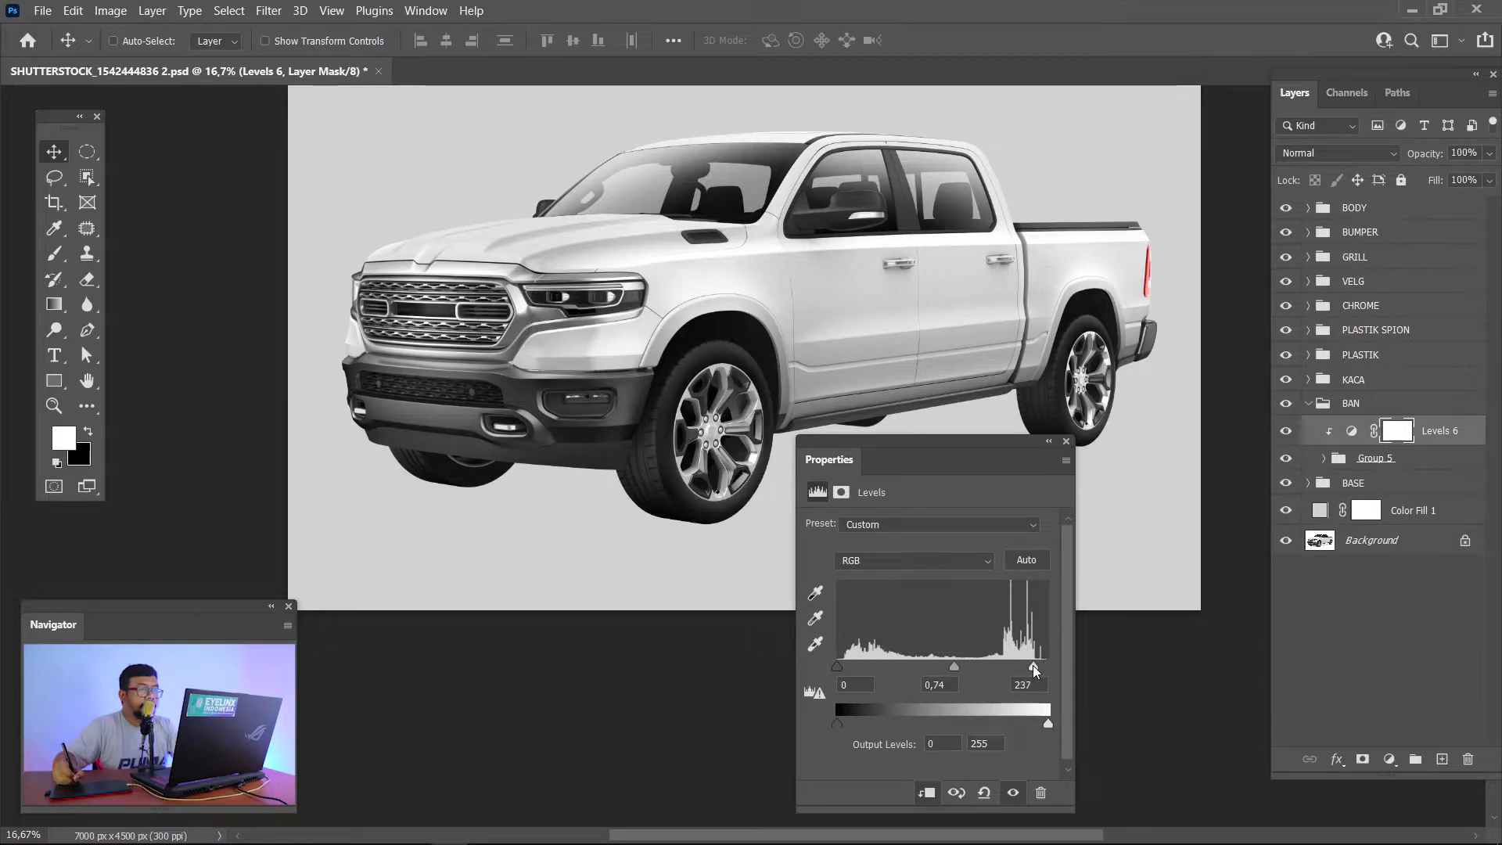
{"action": "left_click_drag", "start_coordinate": [1033, 669], "coordinate": [1026, 671]}
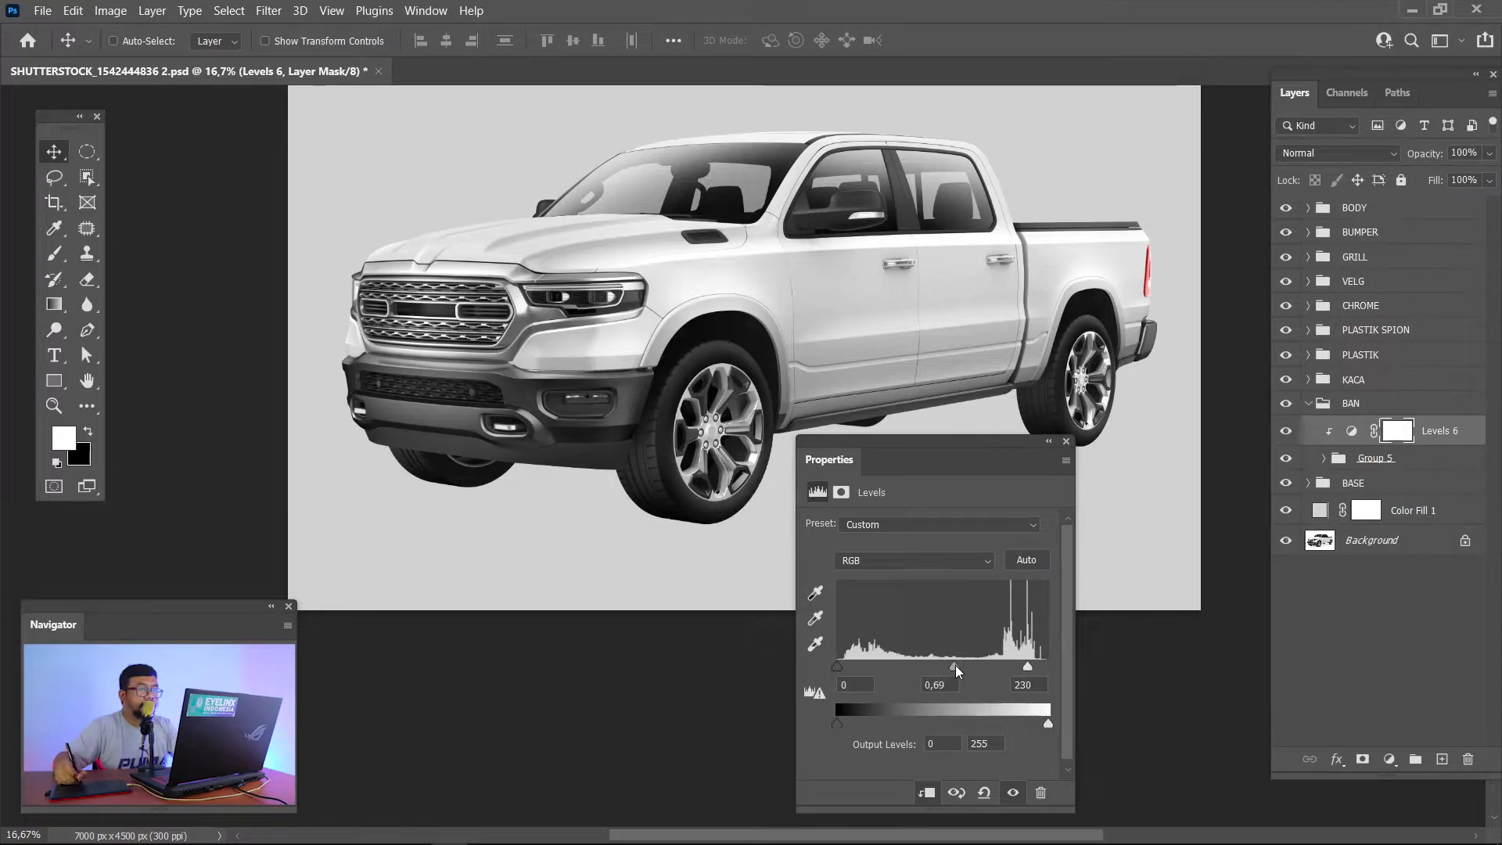
{"action": "left_click", "coordinate": [1067, 442]}
Step: Expand Group 5 and make Layer 62 copy 2's mask active, checking the layer's effect on the tyres
{"action": "key", "text": "ctrl+plus"}
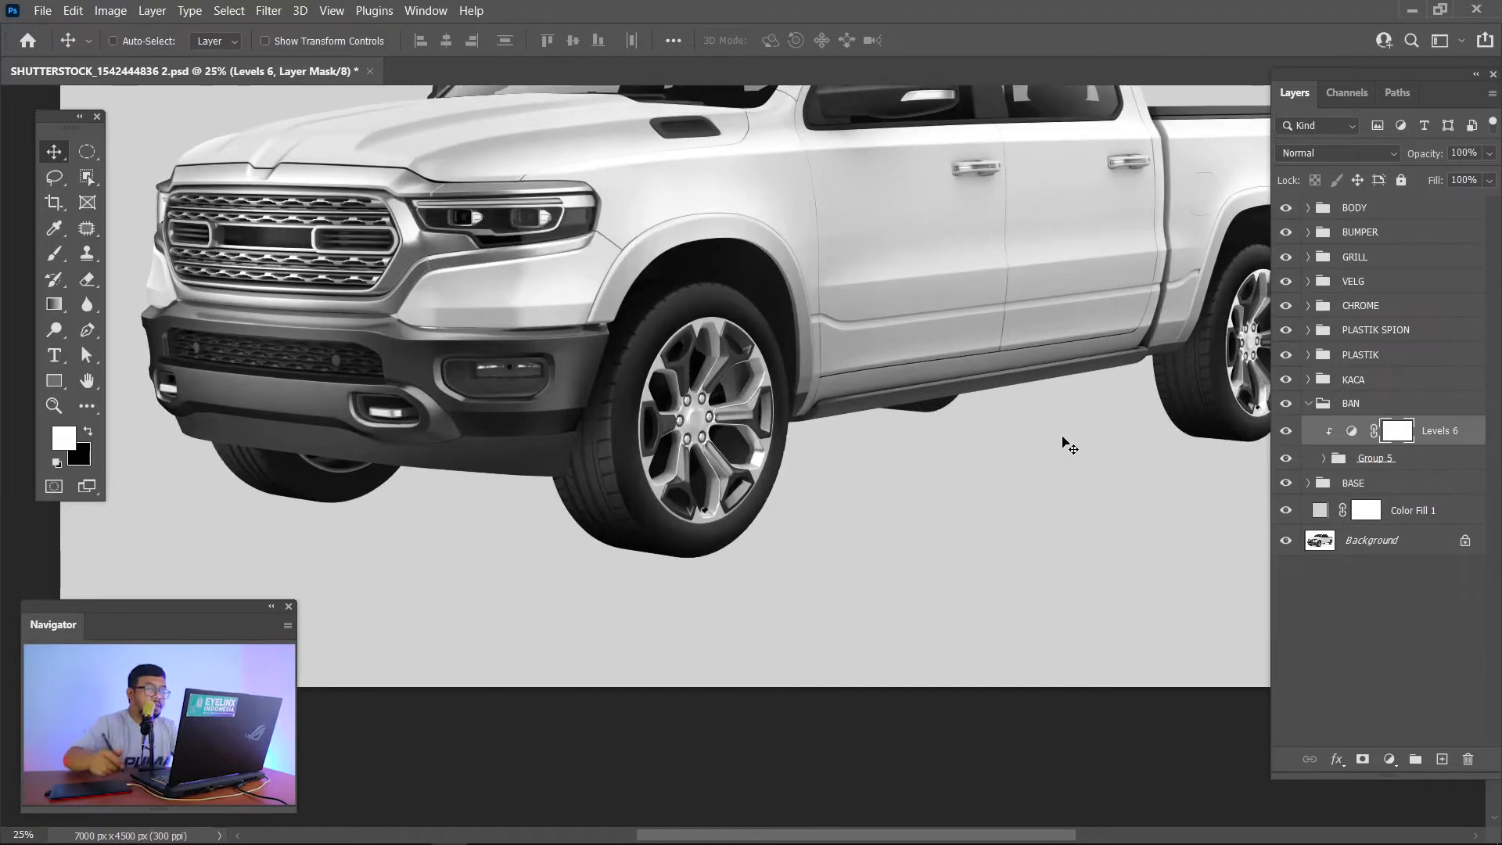
{"action": "key", "text": "b"}
{"action": "key", "text": "v"}
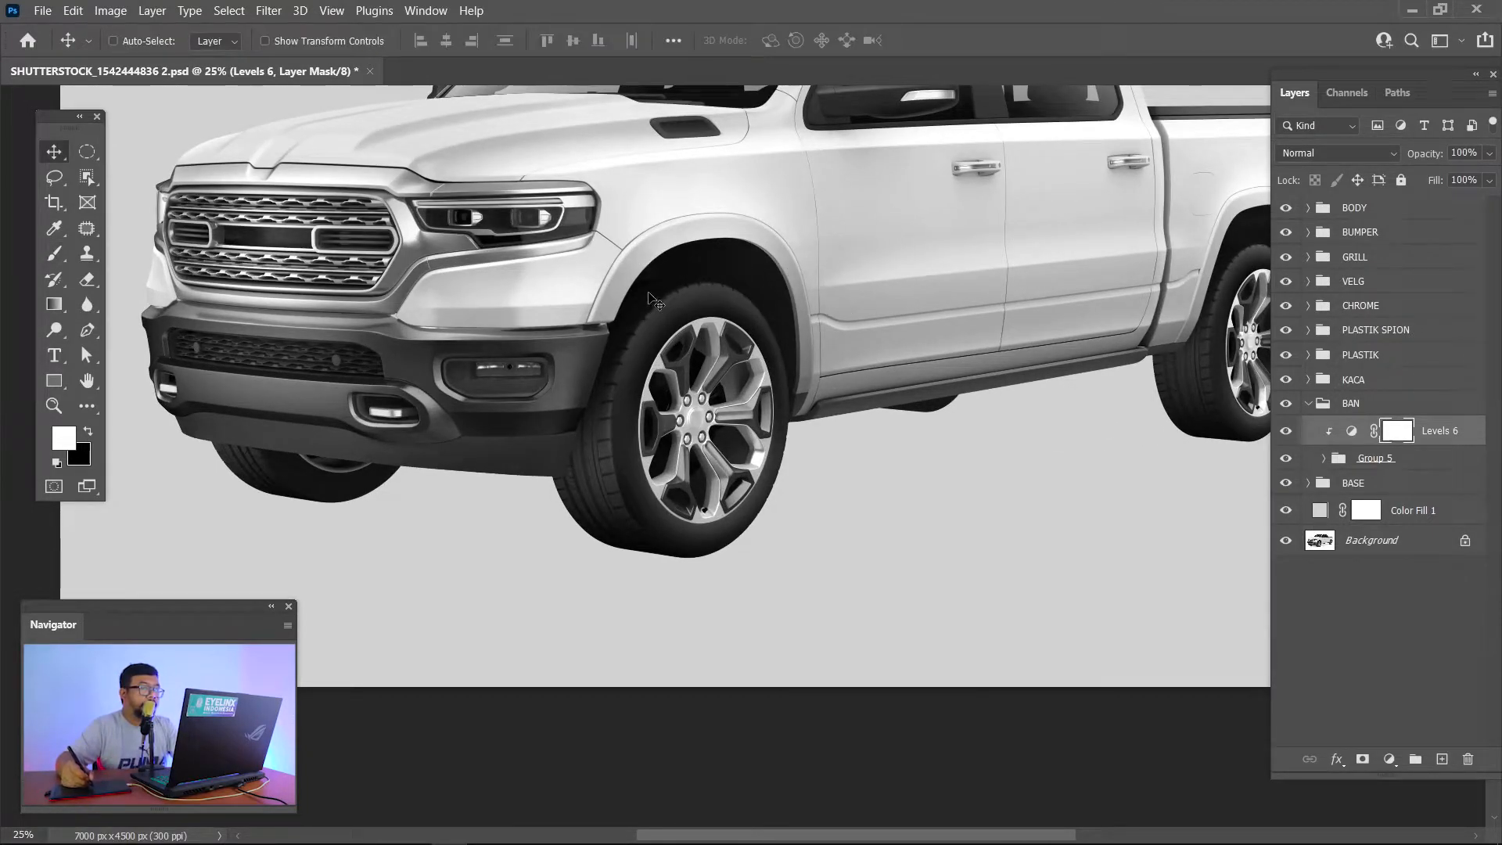
{"action": "left_click", "coordinate": [1325, 458]}
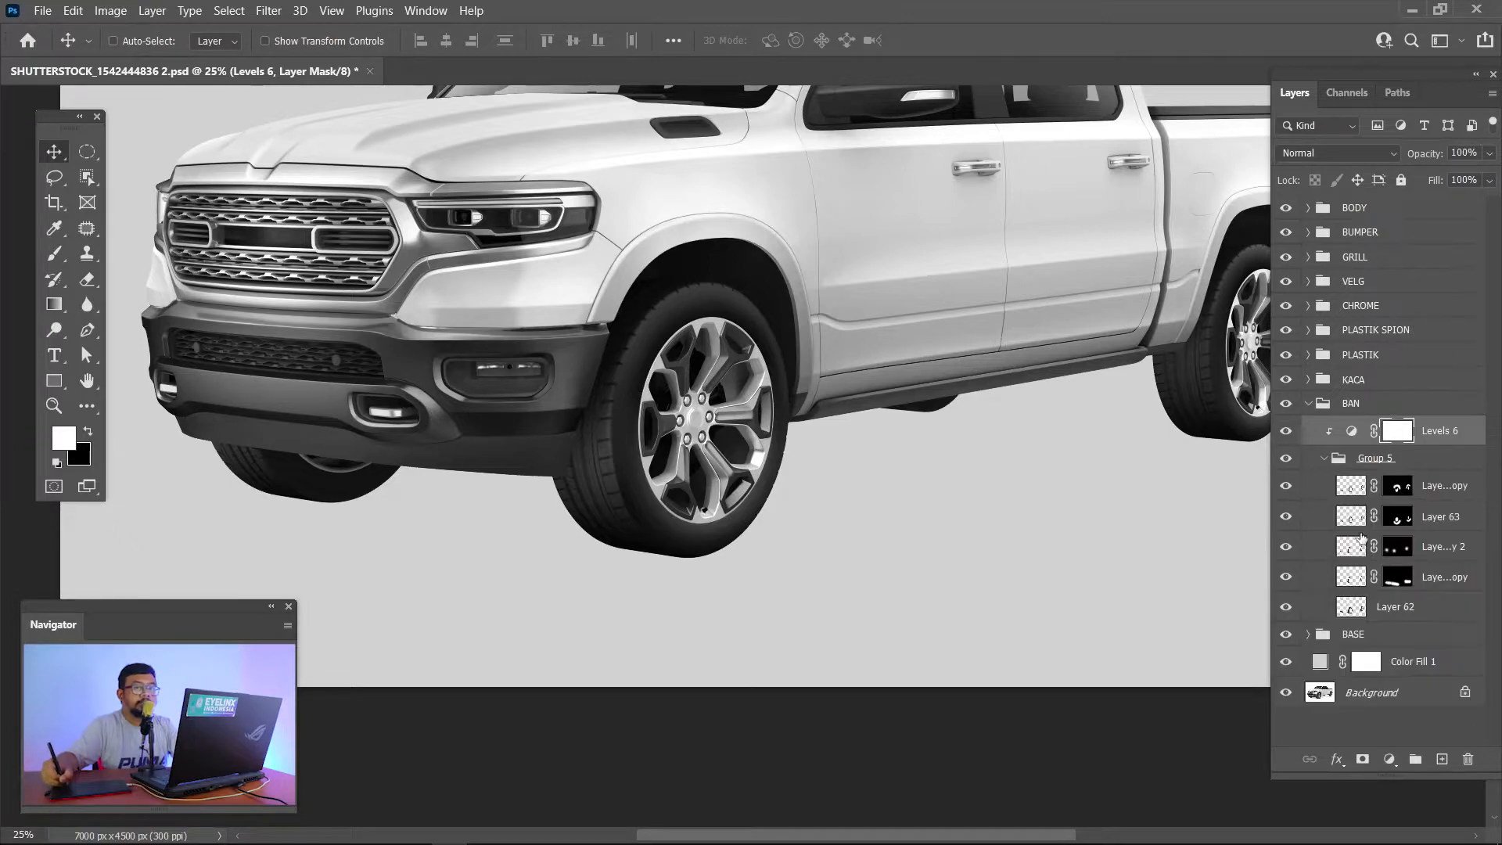
{"action": "left_click", "coordinate": [1288, 578]}
{"action": "left_click", "coordinate": [1384, 548]}
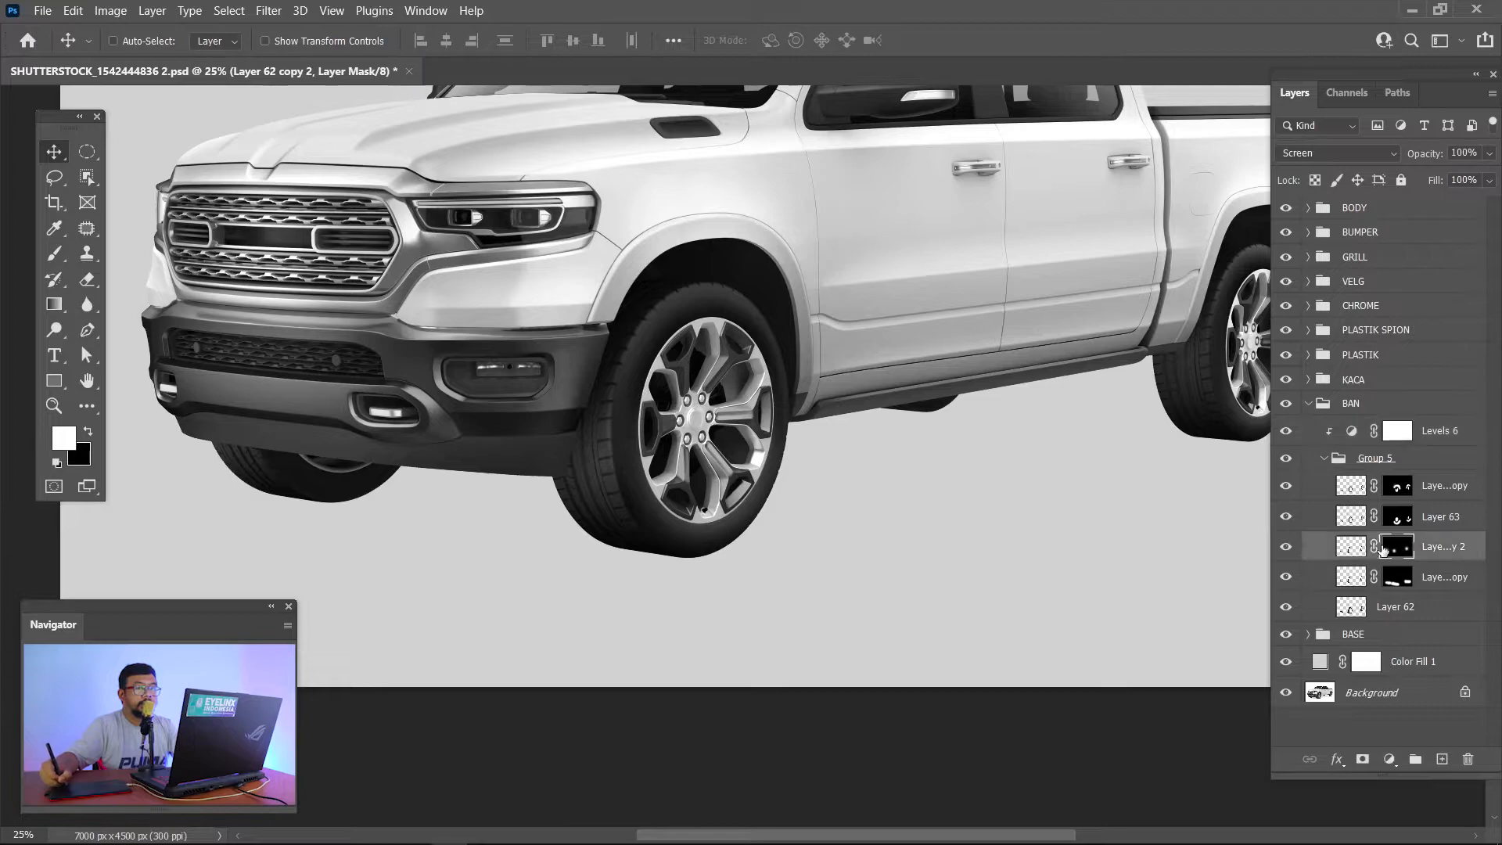
{"action": "left_click", "coordinate": [1285, 548]}
{"action": "left_click", "coordinate": [1285, 548]}
Step: Paint white on Layer 62 copy 2's mask over the front and rear tyres with a 700 px brush at 38% opacity and 40% flow
{"action": "key", "text": "b"}
{"action": "left_click", "coordinate": [450, 40]}
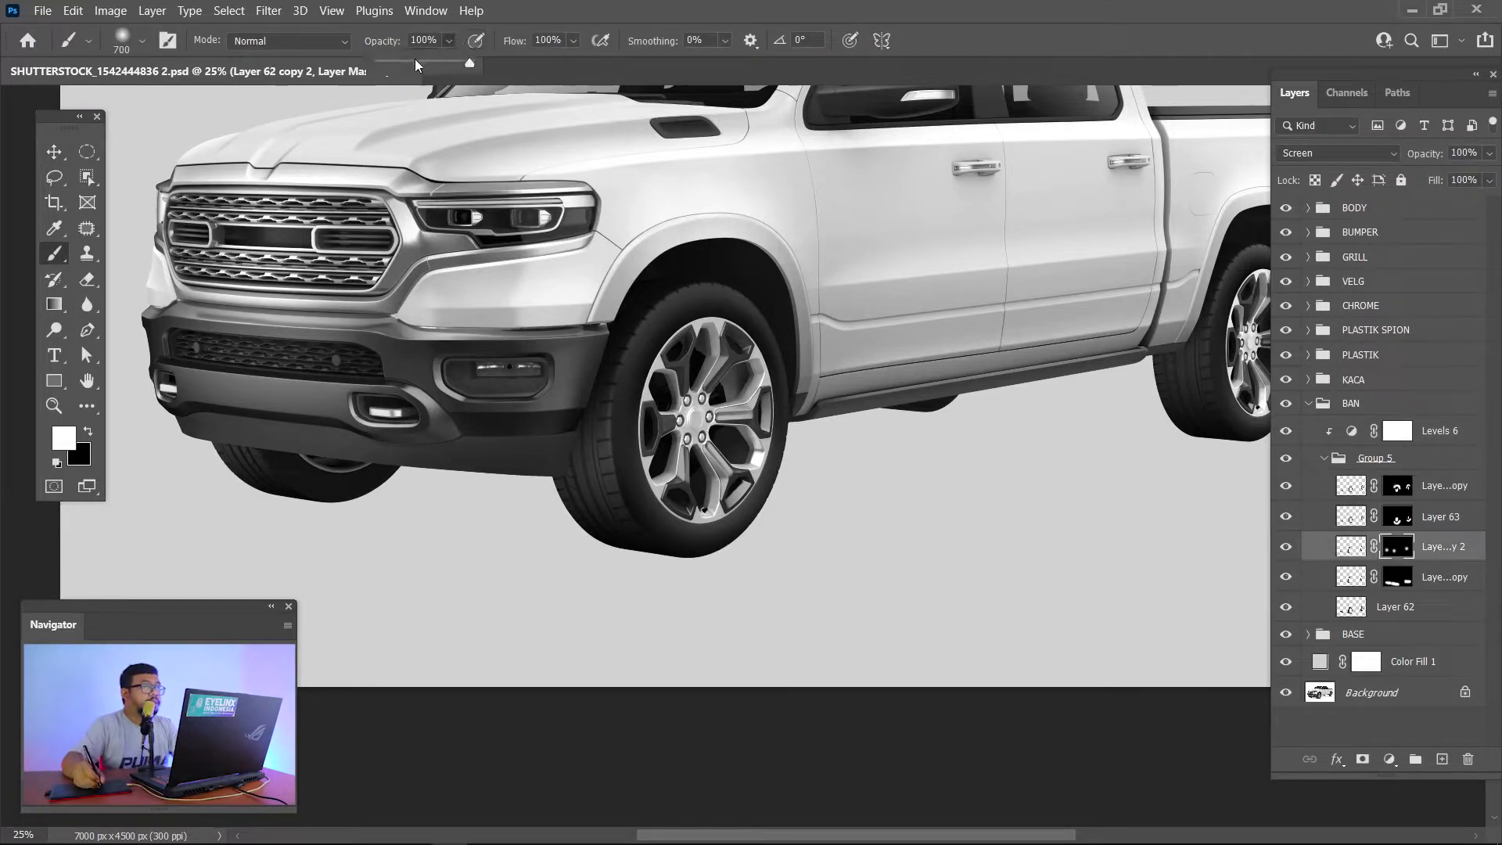
{"action": "left_click", "coordinate": [574, 40]}
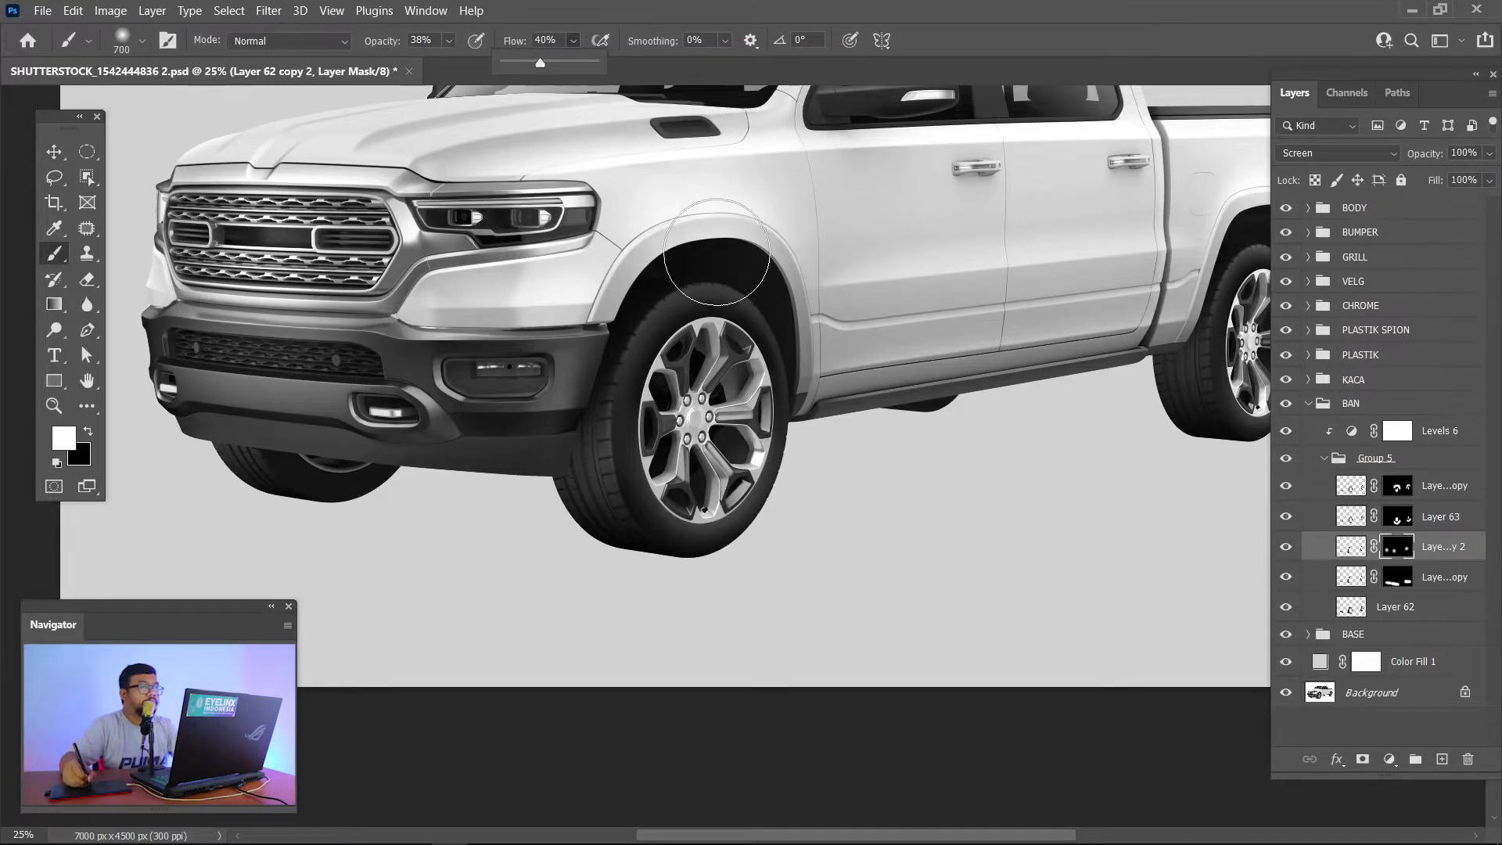
{"action": "left_click_drag", "start_coordinate": [711, 269], "coordinate": [556, 399]}
{"action": "left_click_drag", "start_coordinate": [791, 358], "coordinate": [399, 419]}
{"action": "left_click_drag", "start_coordinate": [939, 284], "coordinate": [722, 337]}
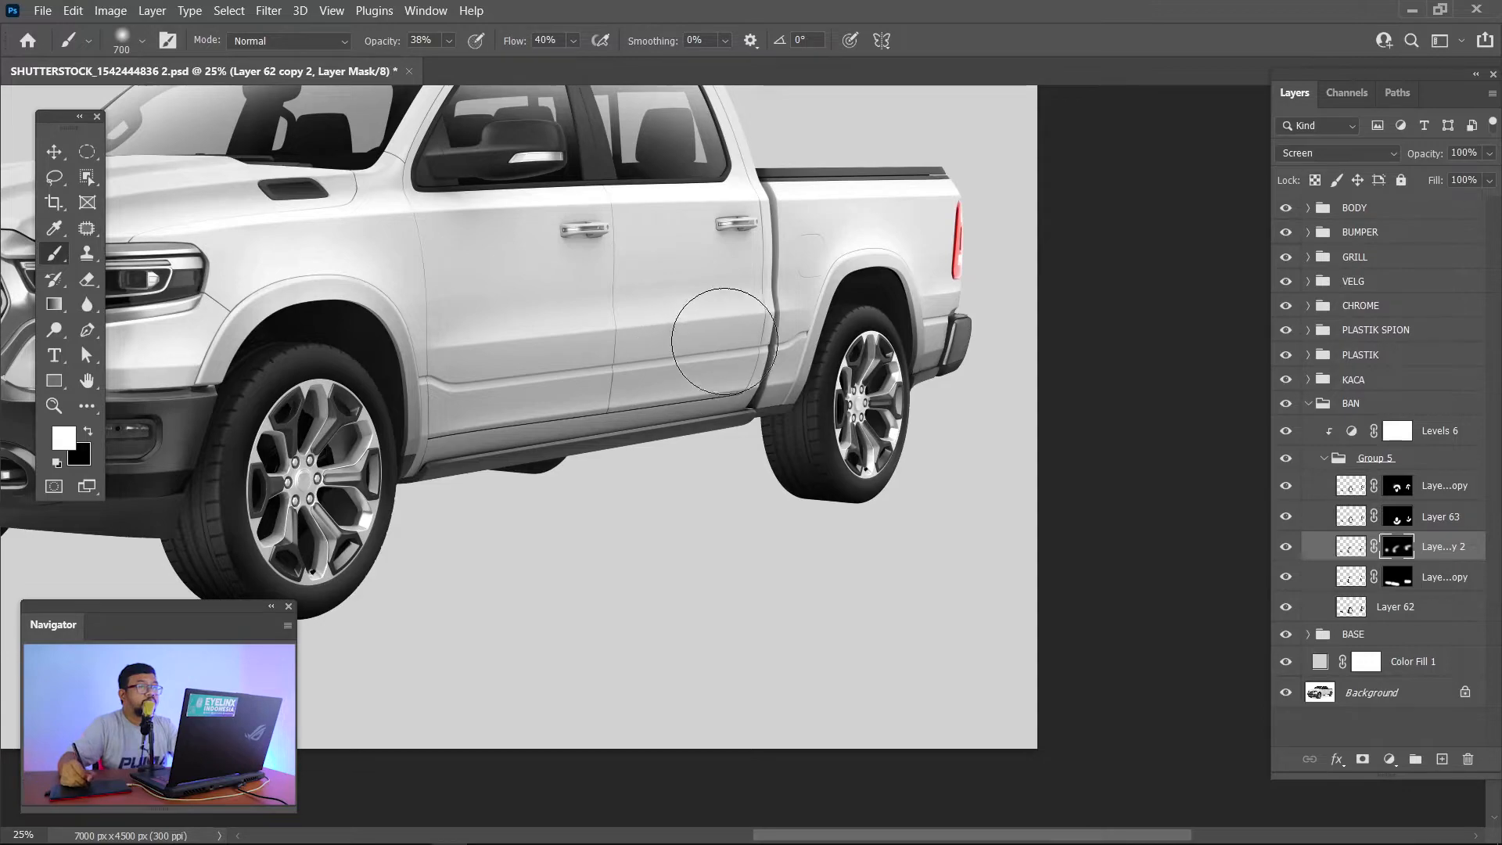
{"action": "mouse_move", "coordinate": [591, 380]}
{"action": "left_mouse_down"}
{"action": "mouse_move", "coordinate": [935, 304]}
{"action": "mouse_move", "coordinate": [1035, 301]}
{"action": "left_mouse_up"}
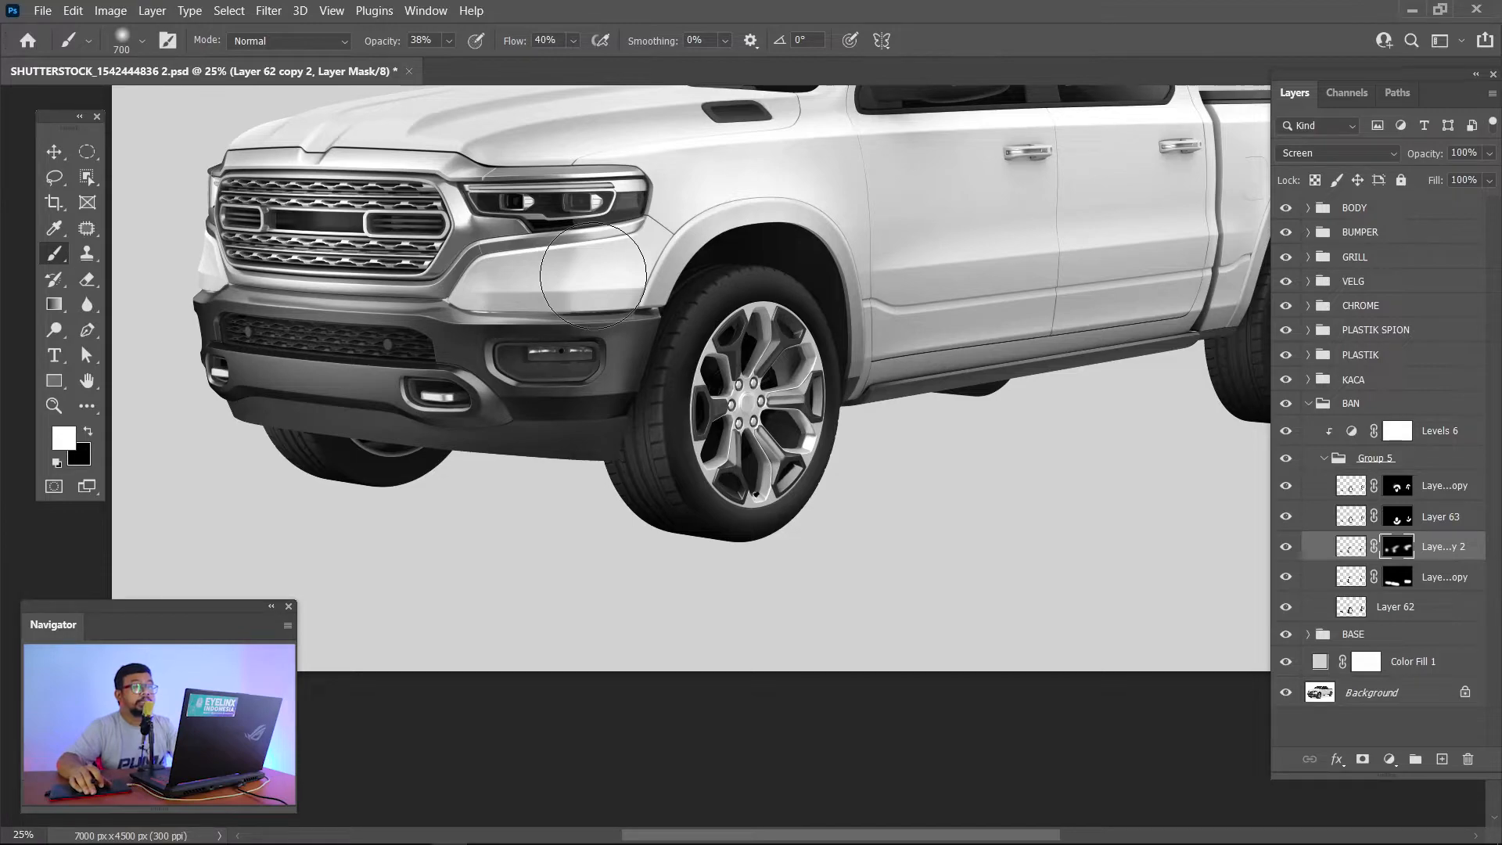
Step: Collapse the BAN group and compare the whole truck with the group hidden and shown
{"action": "key", "text": "ctrl+minus"}
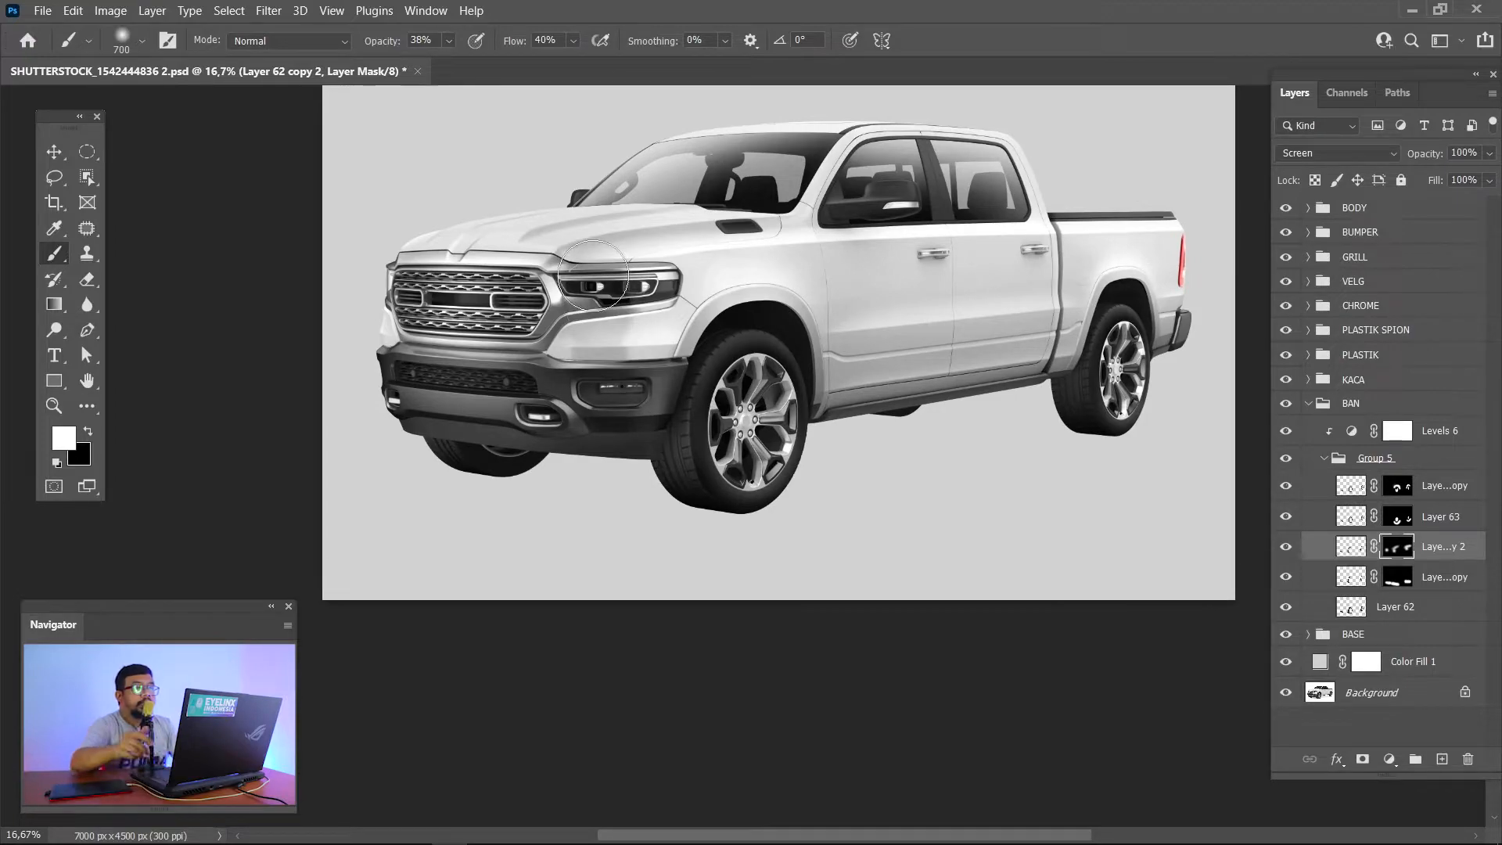
{"action": "left_click", "coordinate": [1308, 408]}
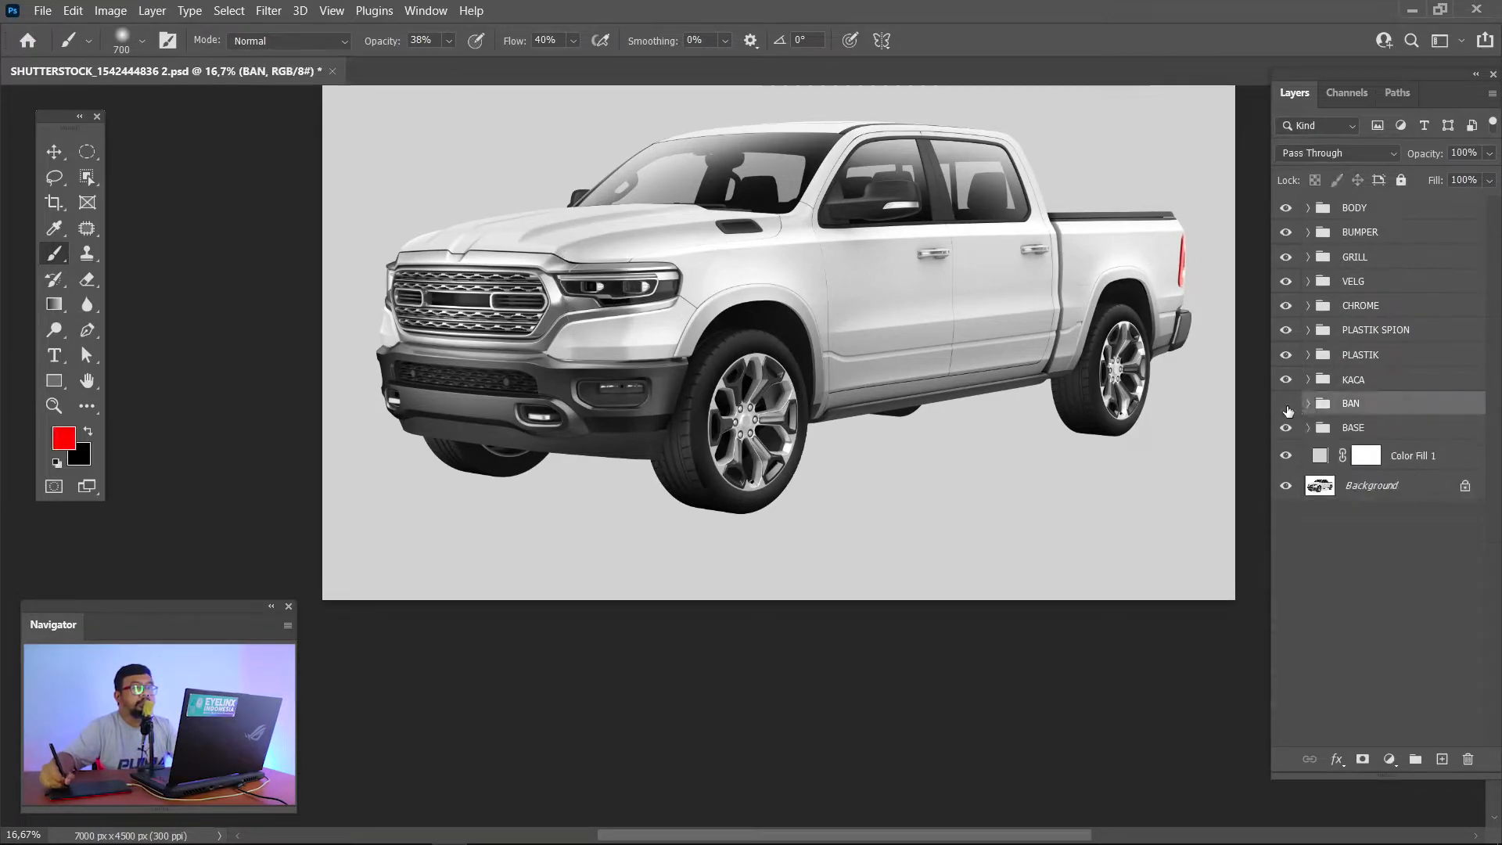
{"action": "left_click", "coordinate": [1286, 405]}
{"action": "left_click", "coordinate": [1286, 405]}
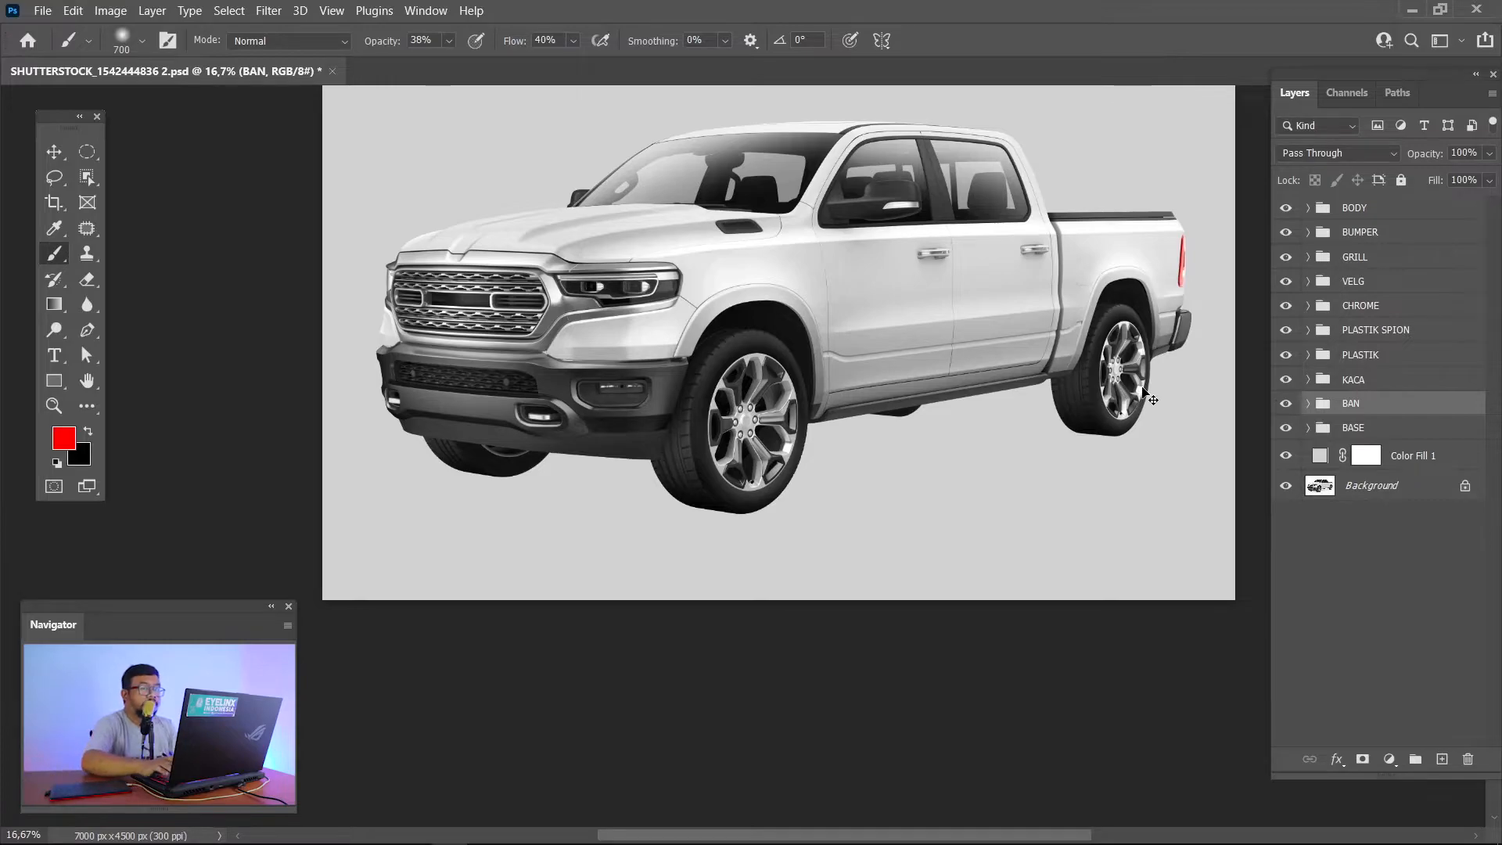
Step: Examine the truck's headlight up close, finishing with the whole image fitted in view
{"action": "key", "text": "ctrl+plus"}
{"action": "key", "text": "ctrl+plus"}
{"action": "left_click_drag", "start_coordinate": [721, 336], "coordinate": [986, 556]}
{"action": "key", "text": "z"}
{"action": "left_click_drag", "start_coordinate": [618, 277], "coordinate": [866, 415]}
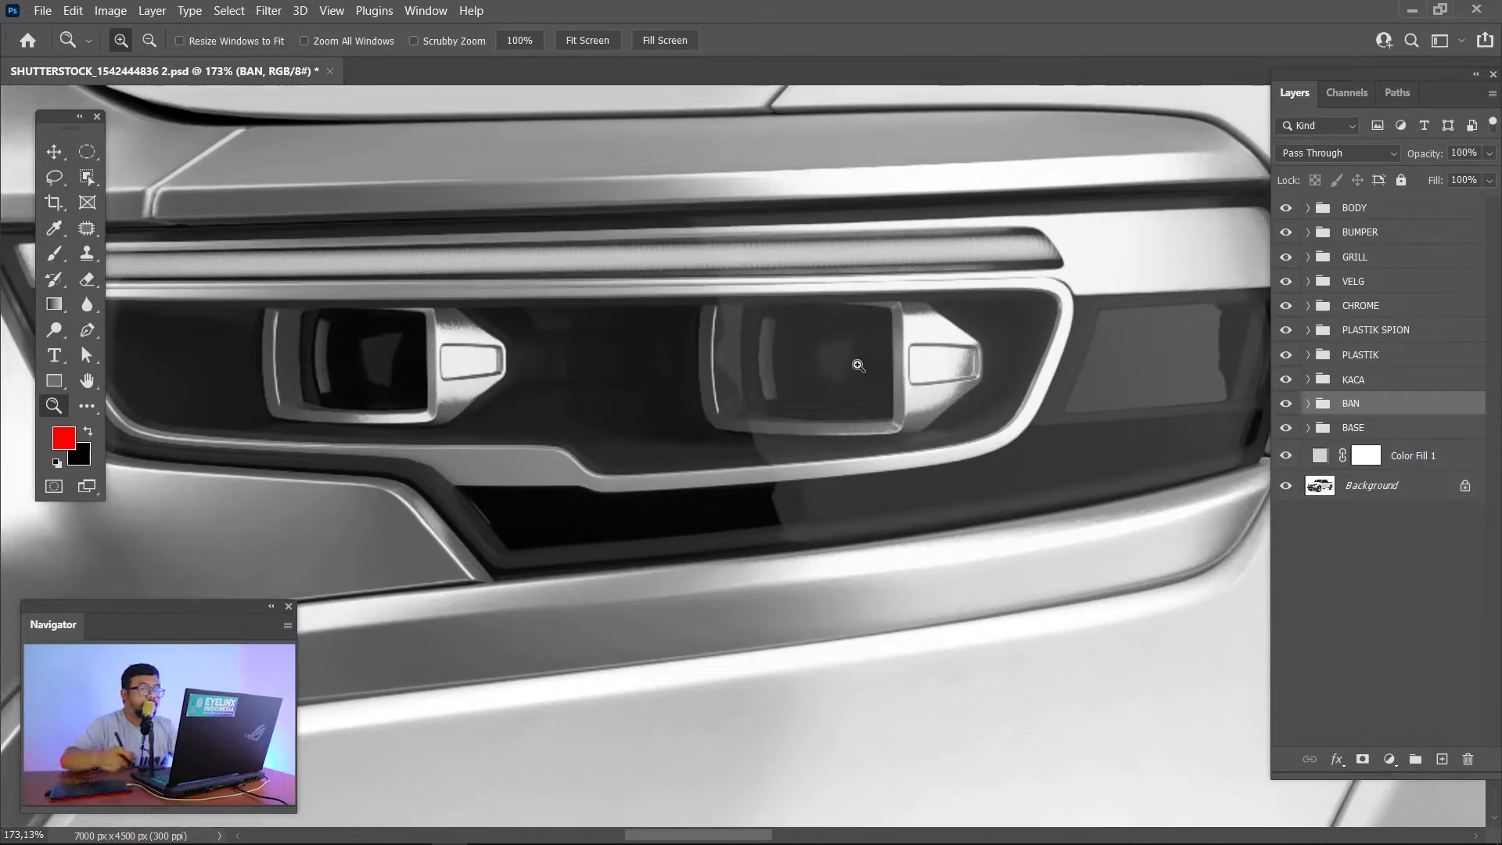
{"action": "key", "text": "ctrl+0"}
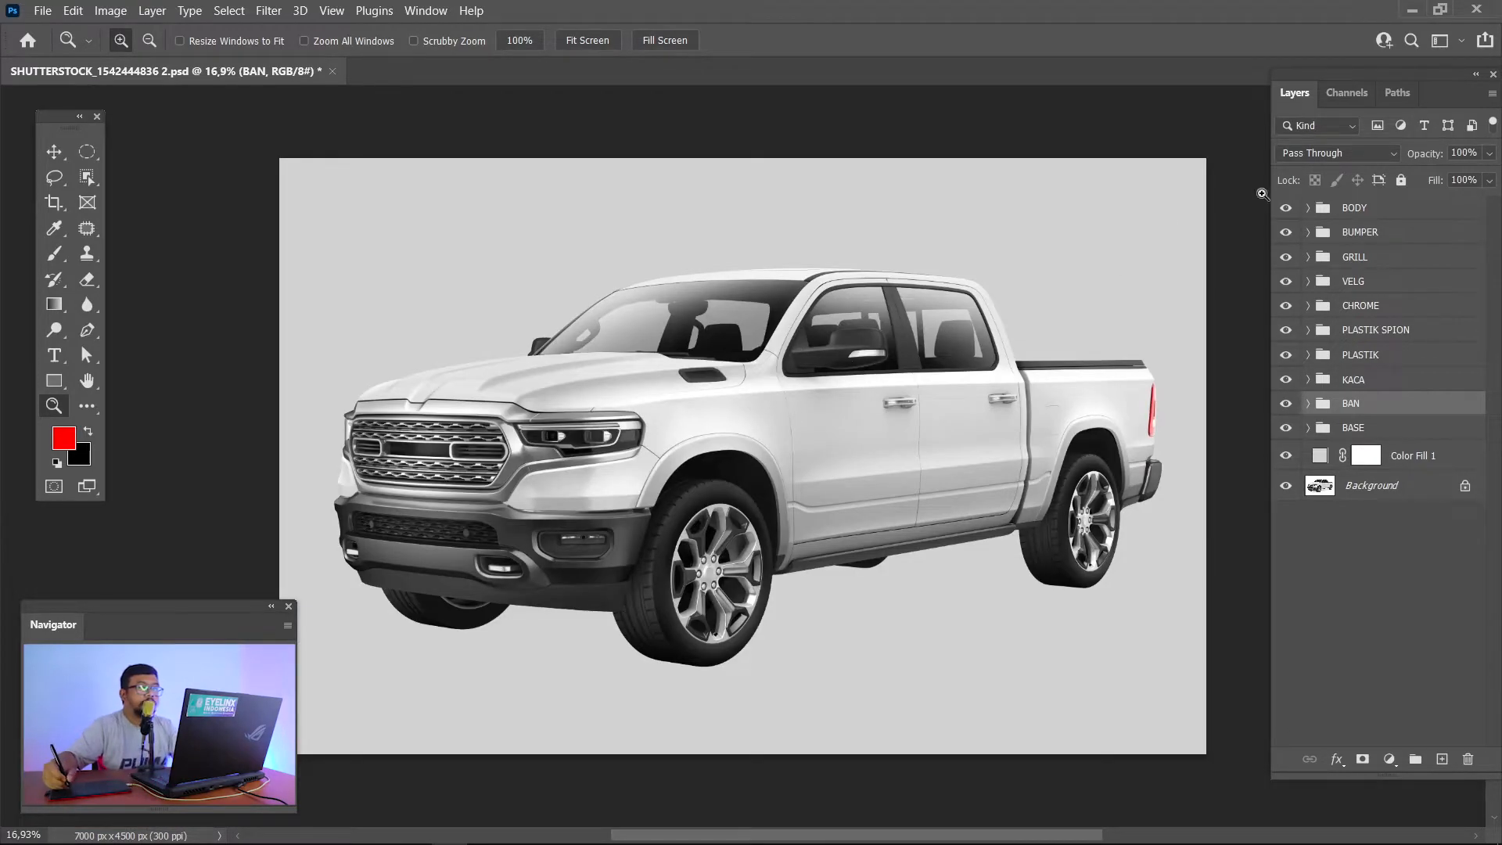
Step: Load the lampu path as a selection with Layer 1 of the BASE group active
{"action": "left_click", "coordinate": [1308, 428]}
{"action": "left_click", "coordinate": [1367, 464]}
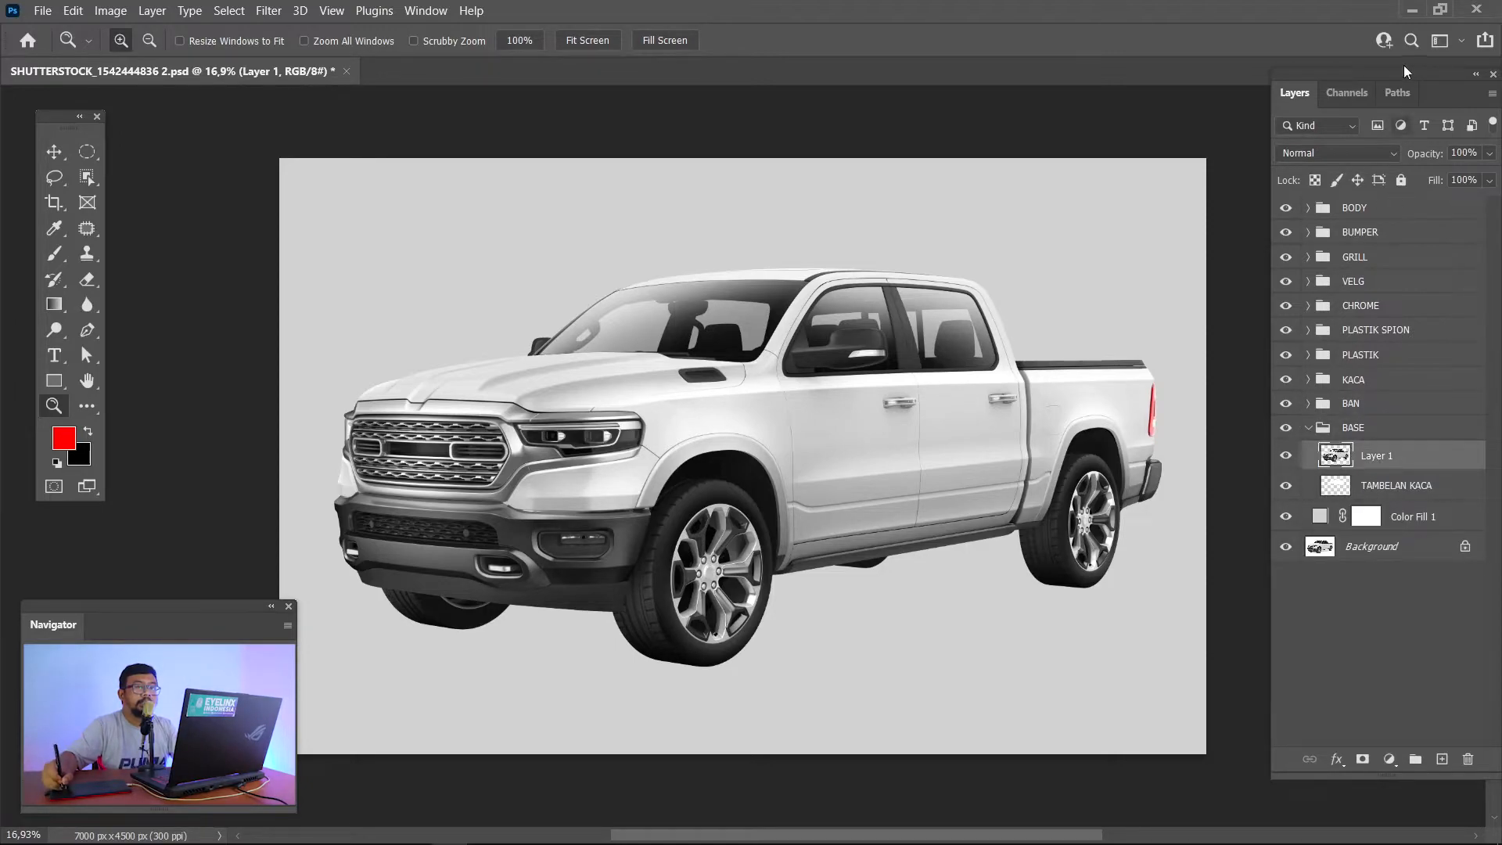
{"action": "left_click", "coordinate": [1397, 93]}
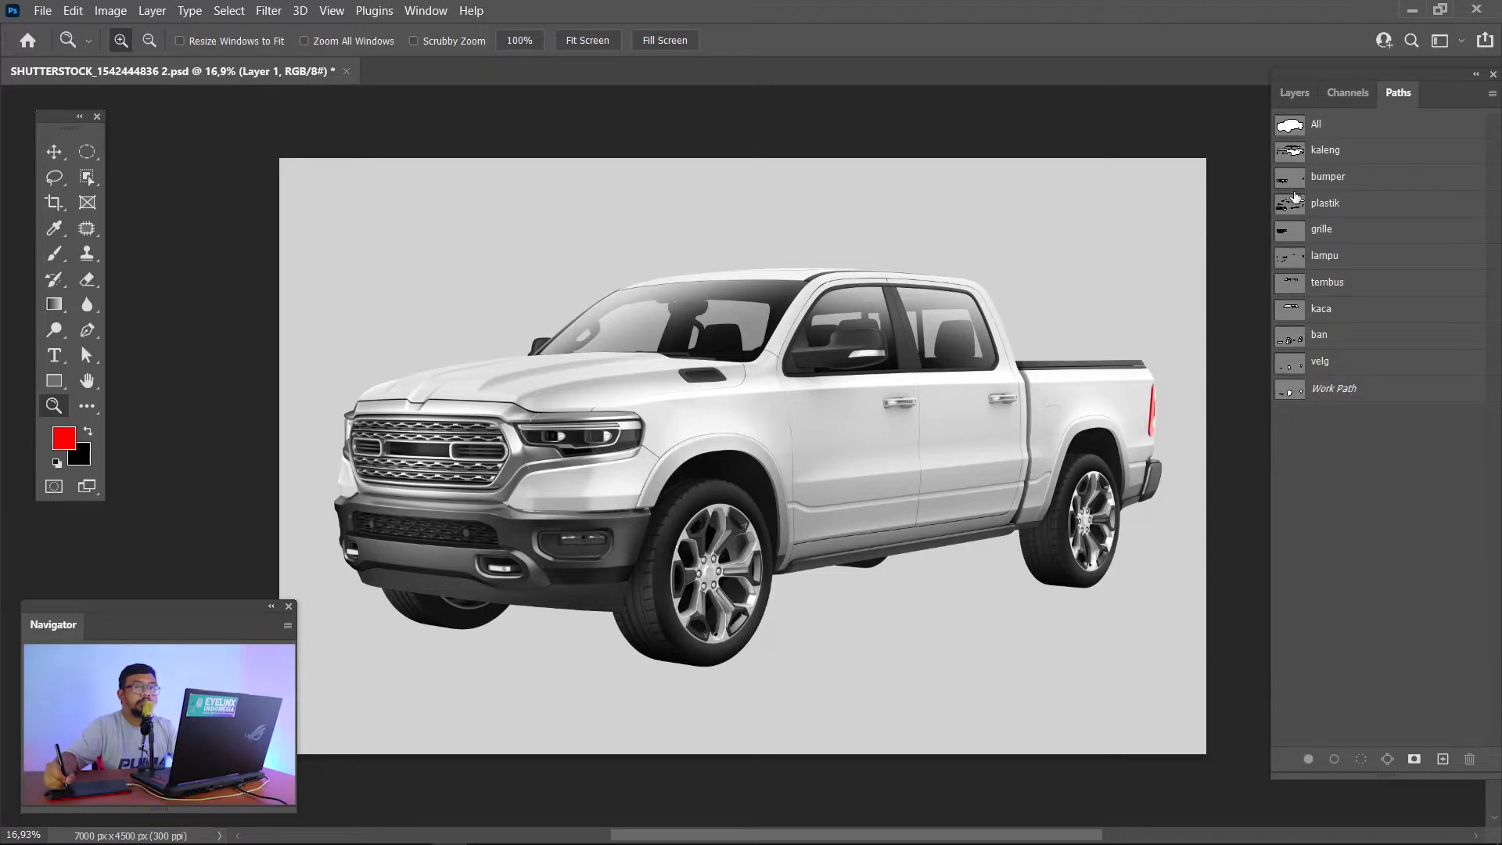
{"action": "left_click", "coordinate": [1294, 261], "text": "ctrl"}
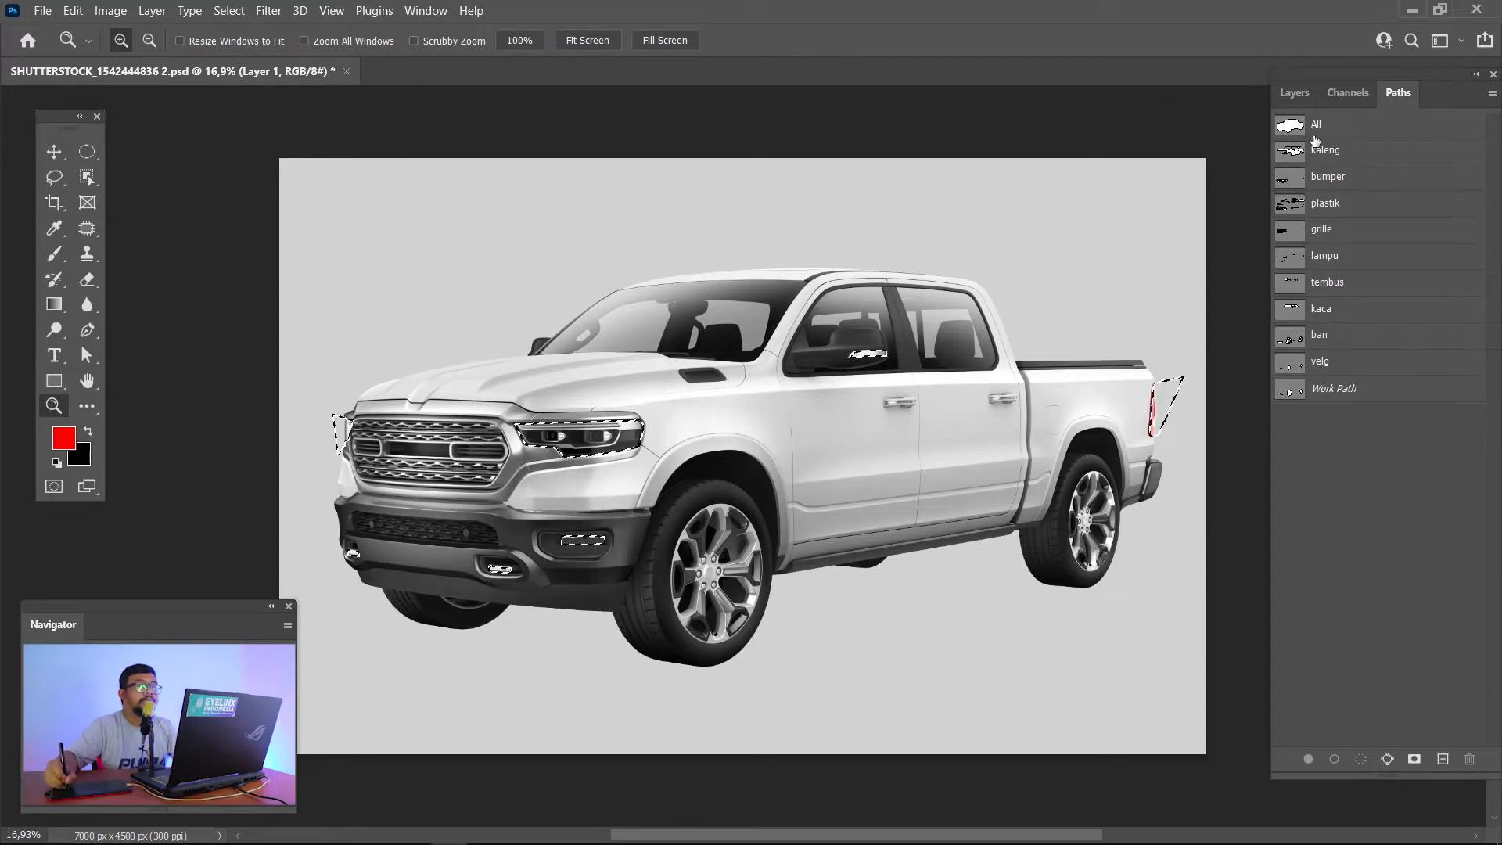
{"action": "left_click", "coordinate": [1295, 93]}
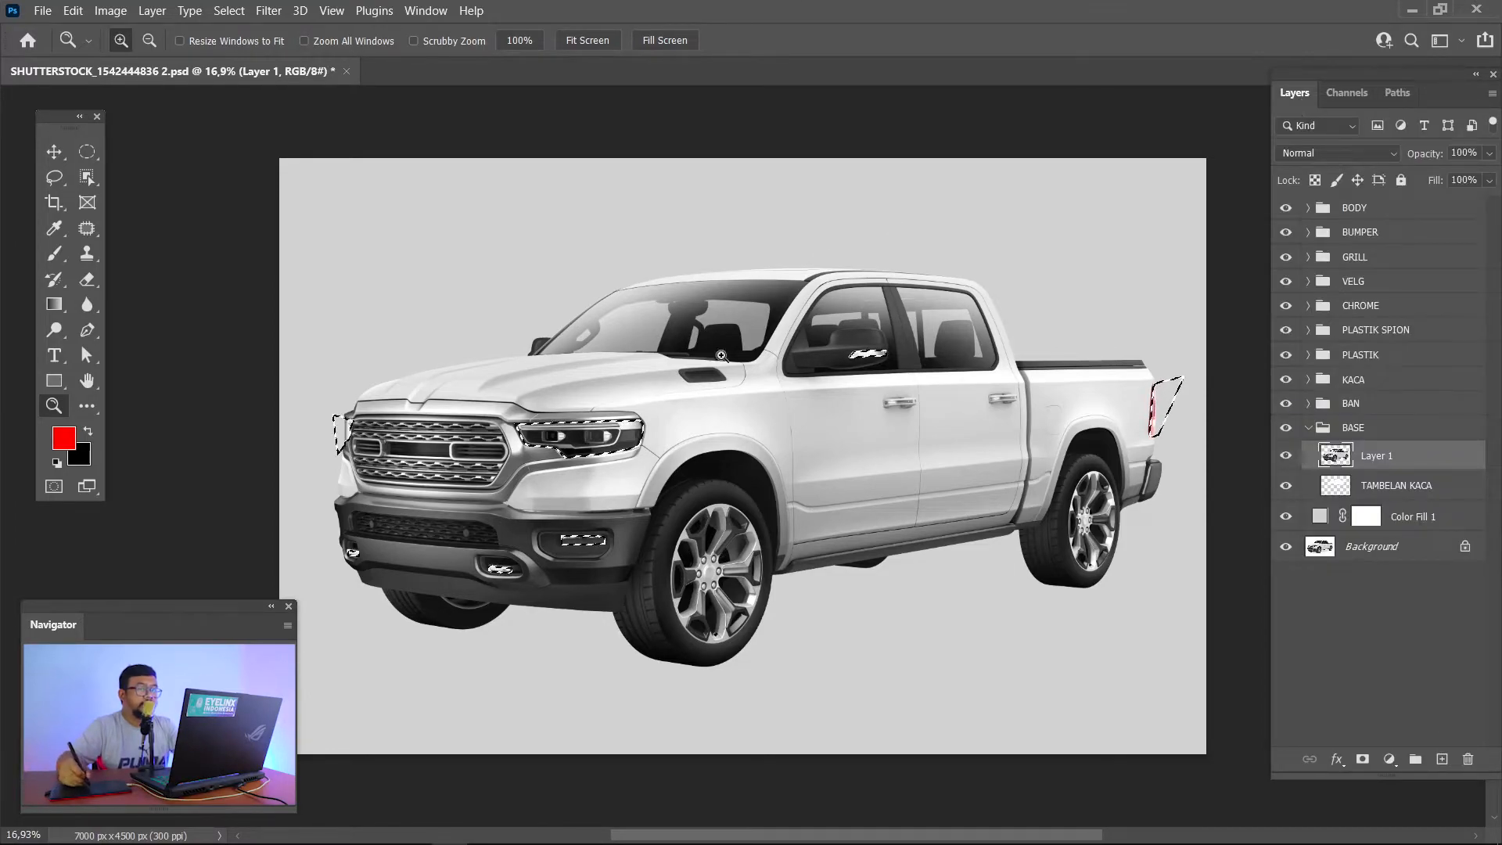
Step: Feather the lamp selection by 0.4 pixels and copy the selected lamps to a new layer
{"action": "key", "text": "m"}
{"action": "right_click", "coordinate": [613, 453]}
{"action": "left_click", "coordinate": [656, 478]}
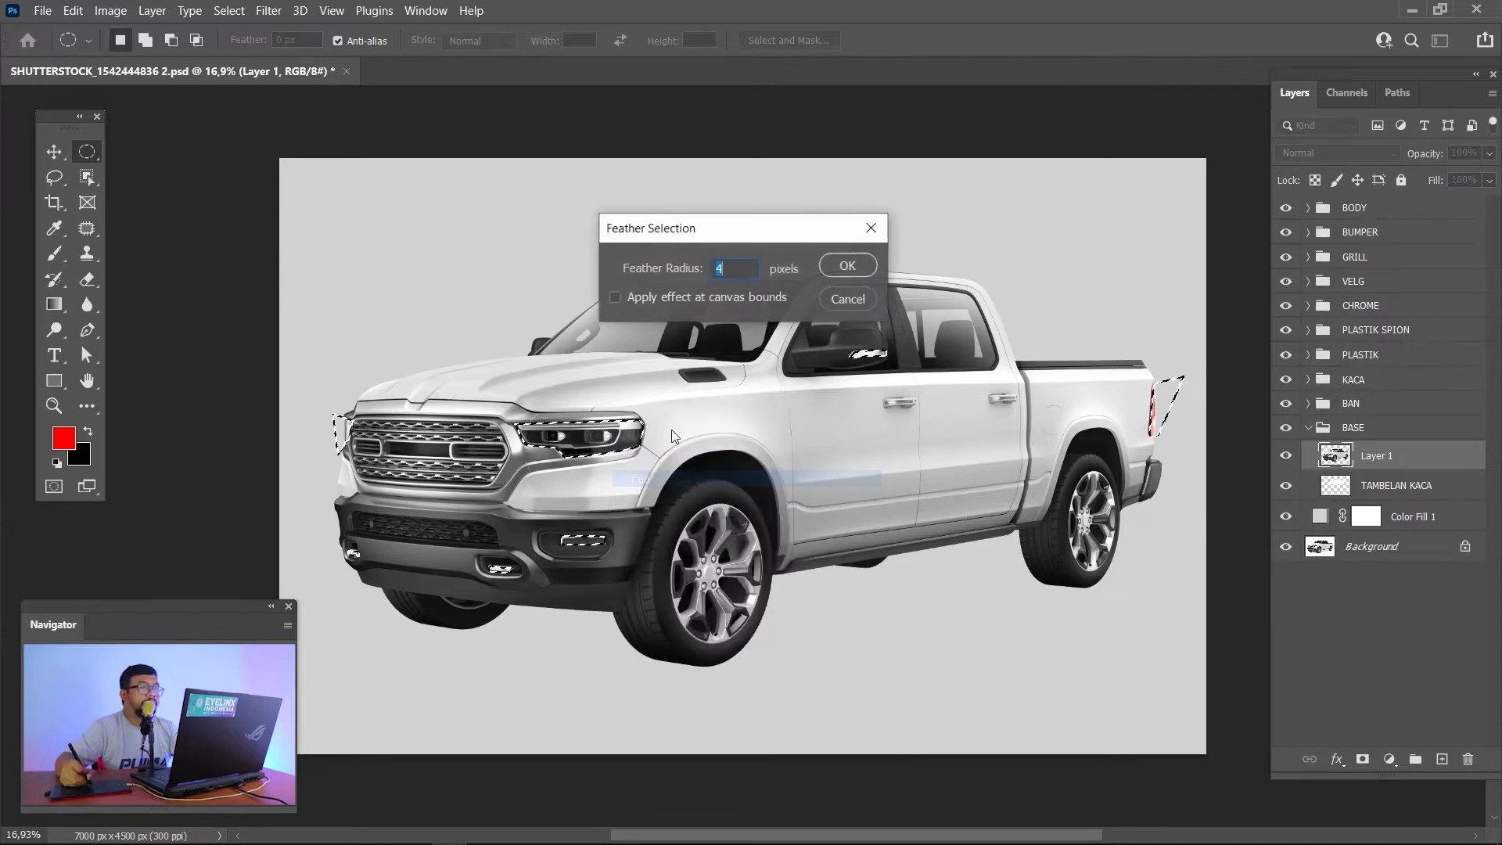
{"action": "type", "text": "0,4"}
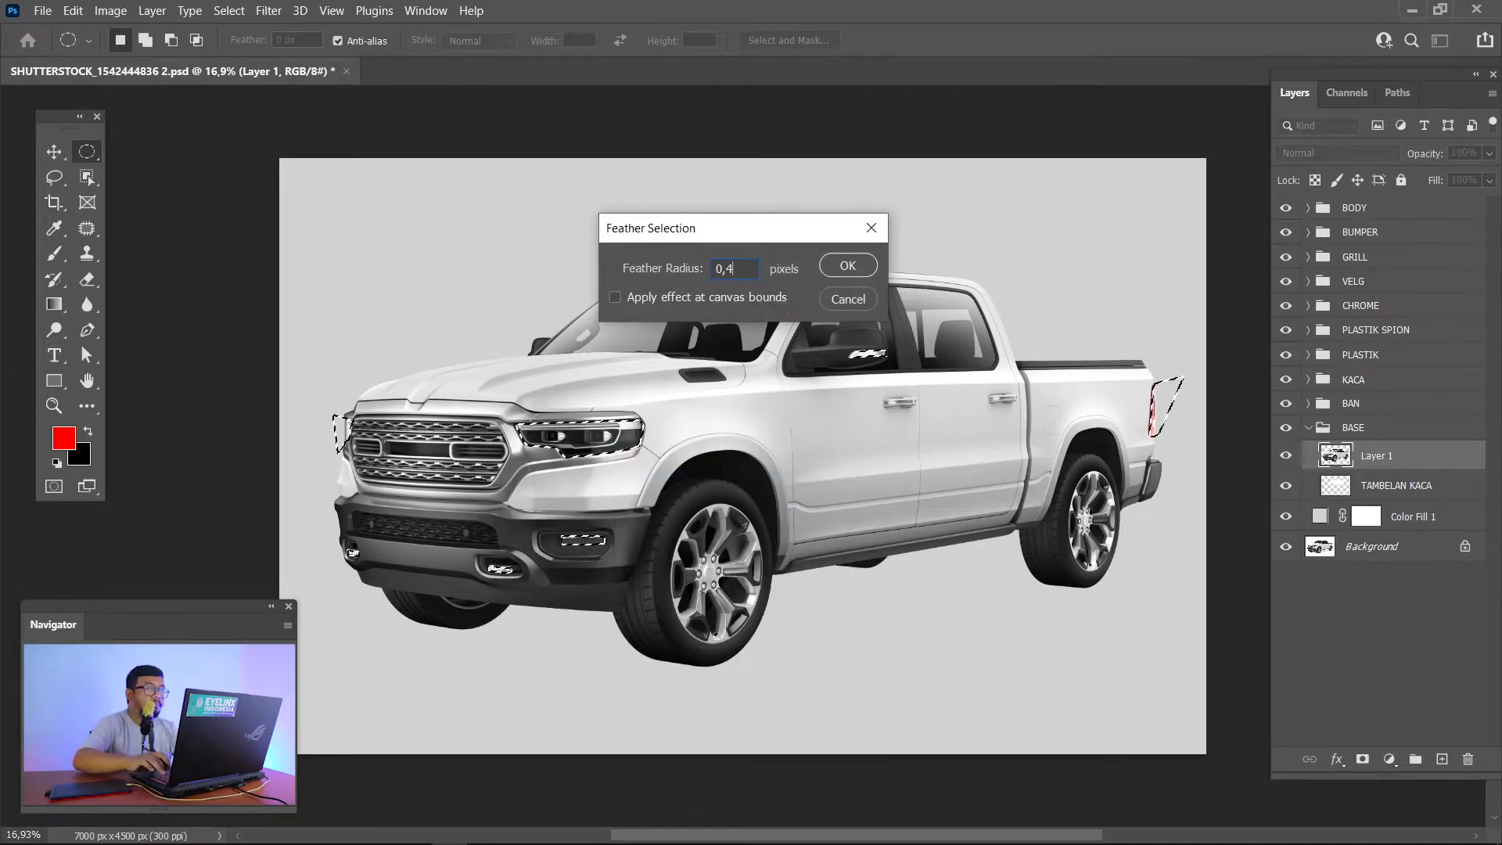
{"action": "key", "text": "Return"}
{"action": "right_click", "coordinate": [600, 431]}
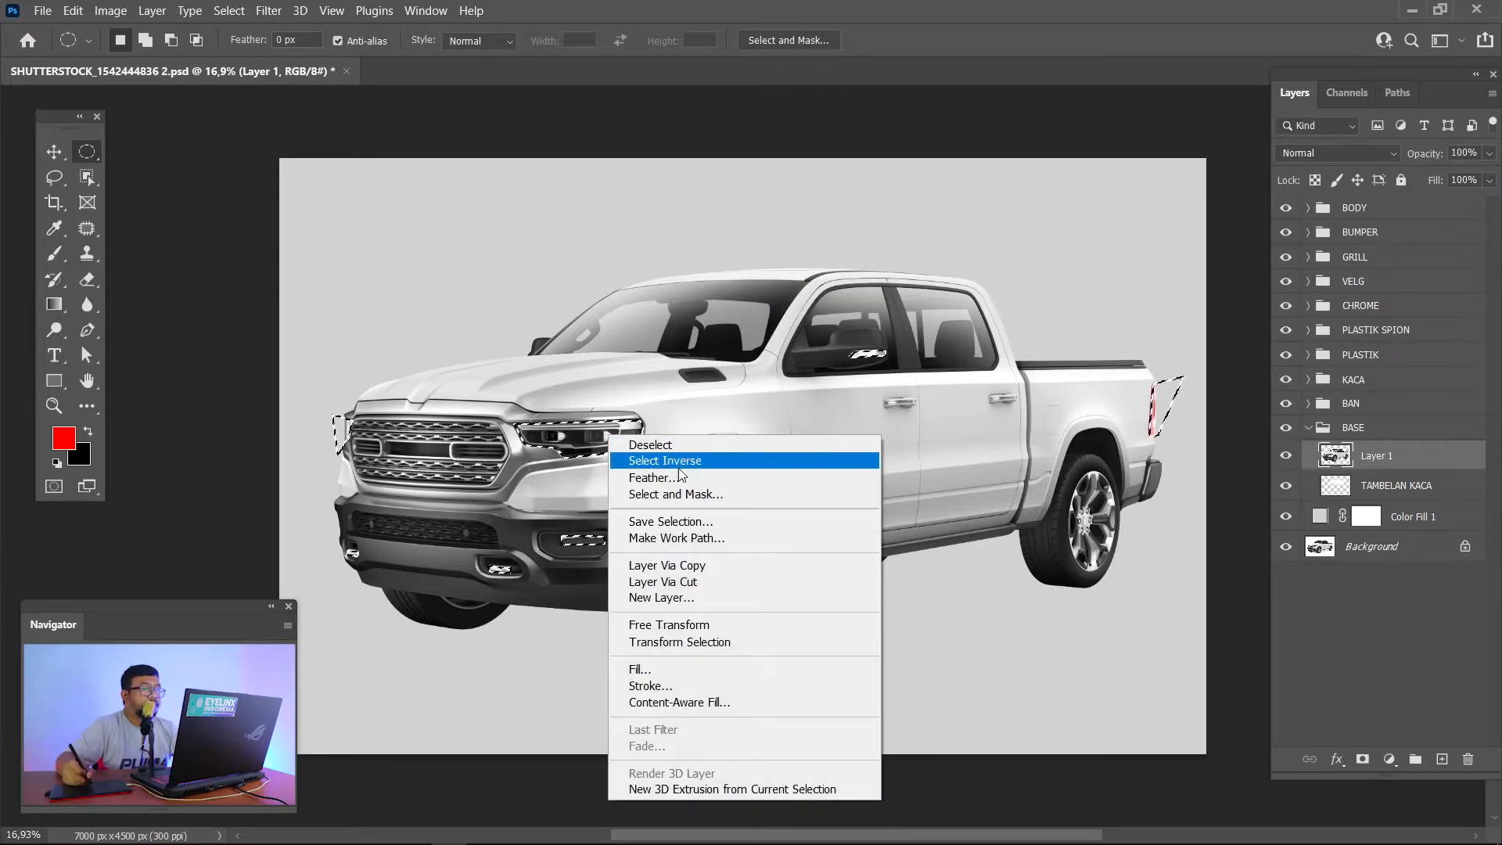
{"action": "left_click", "coordinate": [665, 565]}
Step: Put the copied lamp layer in a new group above BASE, collapse BASE, and name the new group LAMPU
{"action": "left_click_drag", "start_coordinate": [1378, 454], "coordinate": [1415, 759]}
{"action": "left_click", "coordinate": [1309, 457]}
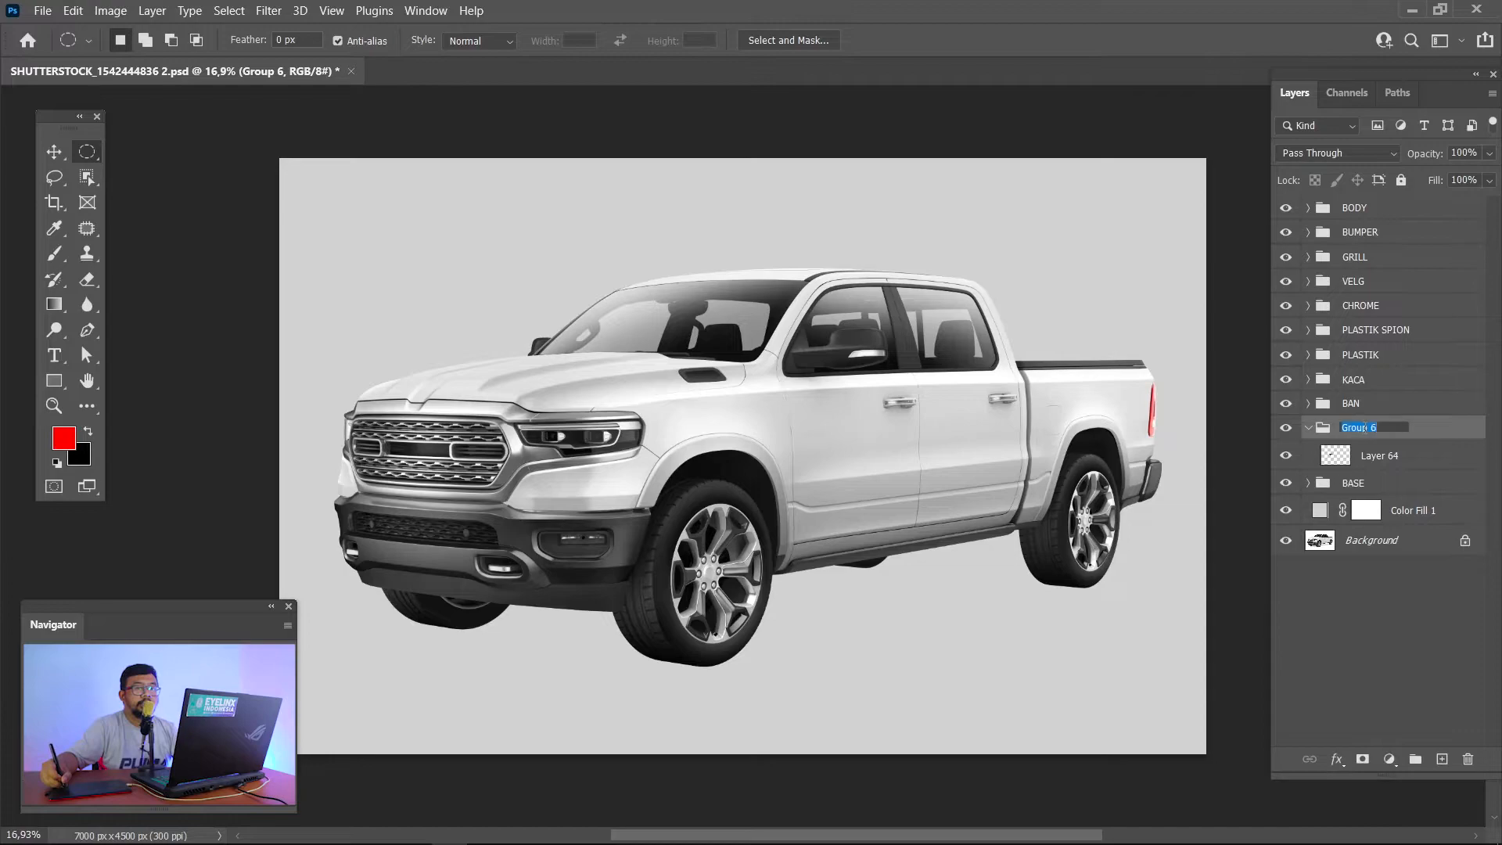
{"action": "type", "text": "LAMPU"}
{"action": "key", "text": "Return"}
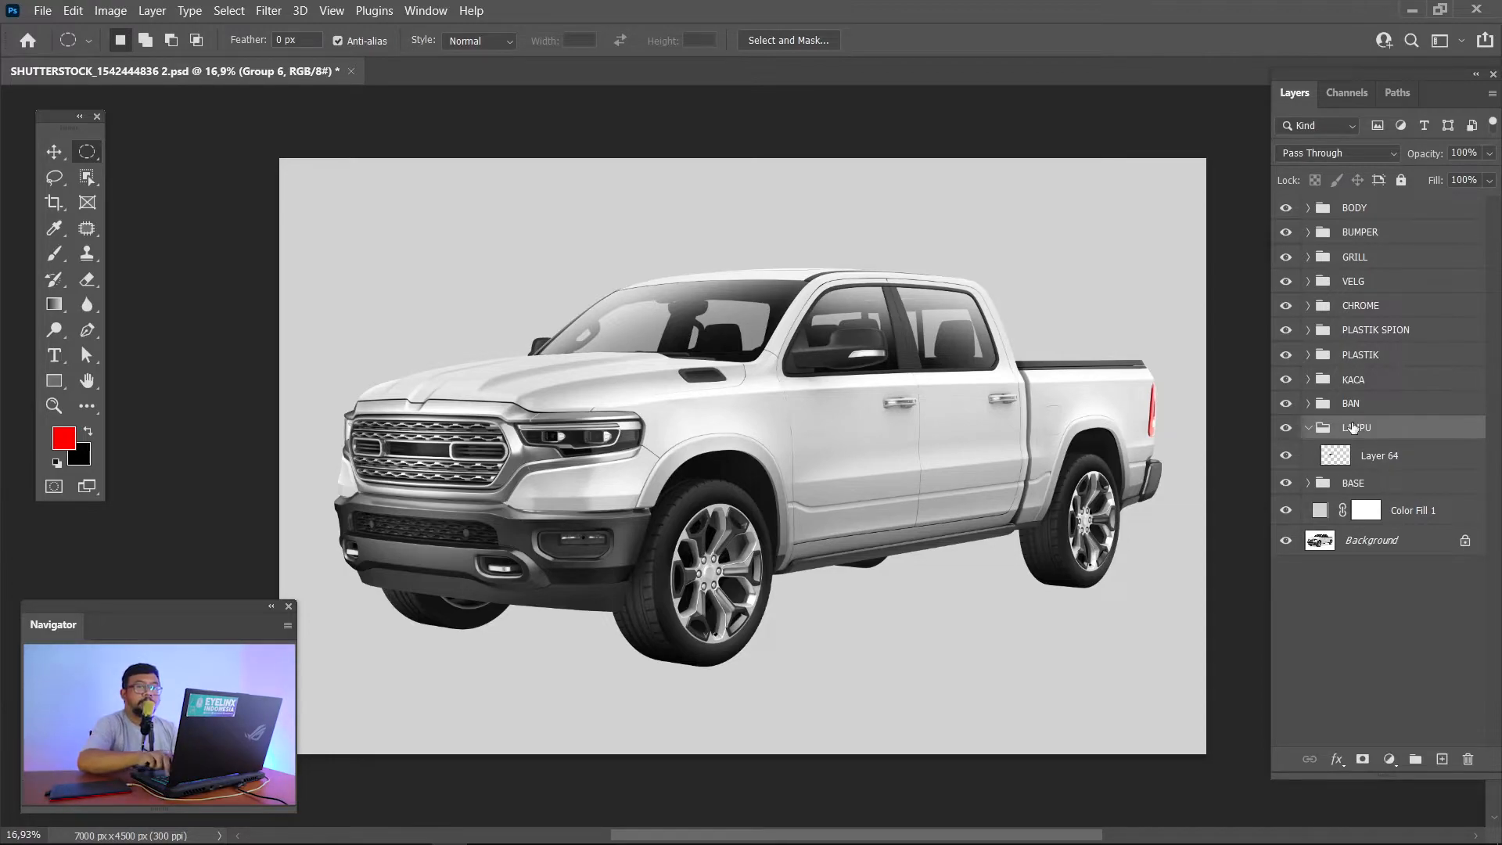
Step: Place Layer 64 in a nested group inside the LAMPU group
{"action": "scroll", "coordinate": [696, 454], "scroll_direction": "up", "scroll_amount": 2}
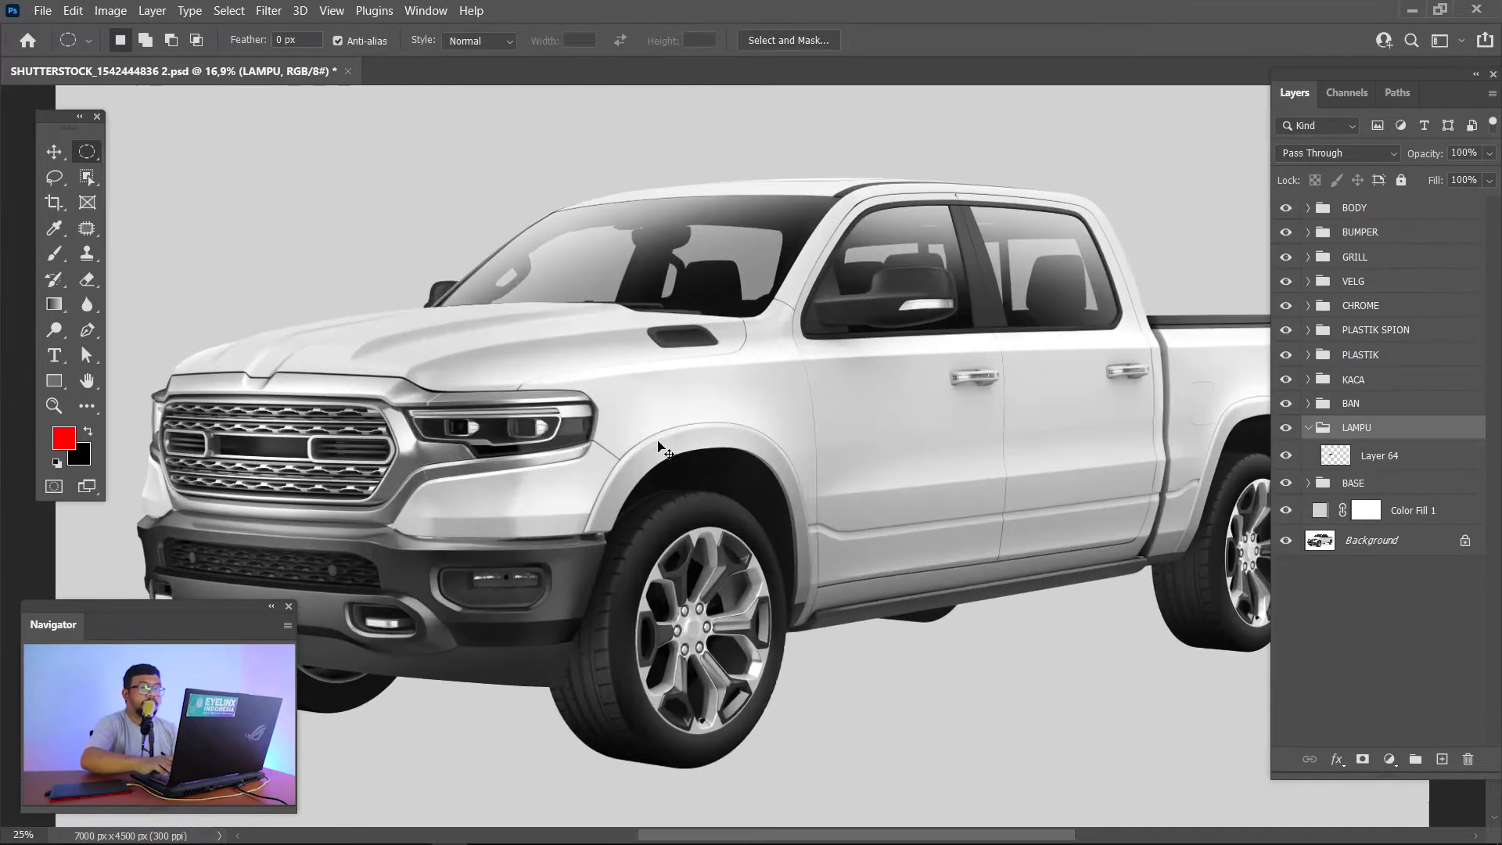
{"action": "left_click_drag", "start_coordinate": [712, 462], "coordinate": [1009, 391]}
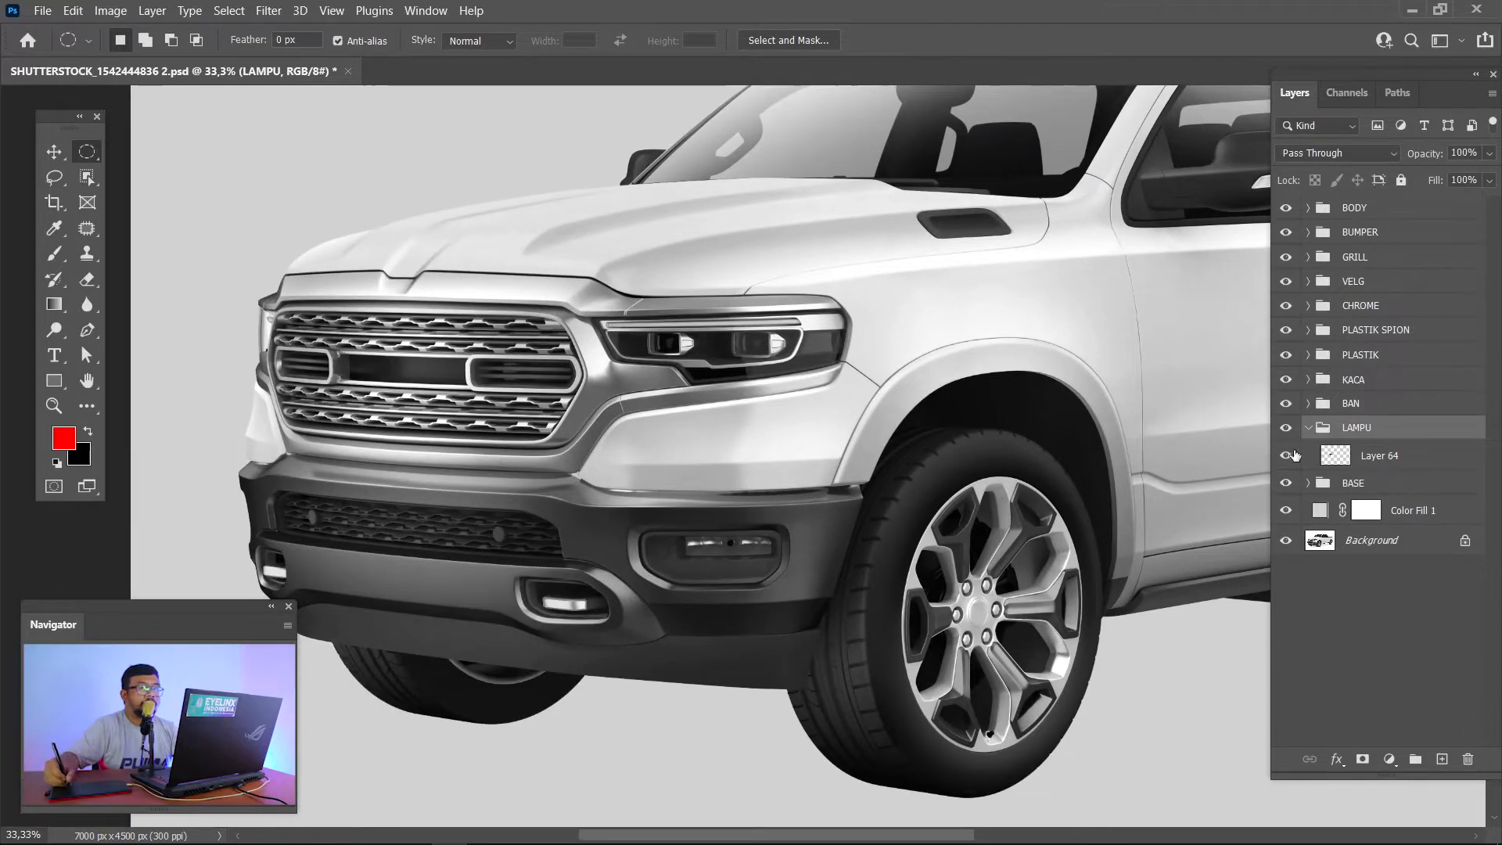
{"action": "left_click", "coordinate": [1409, 448]}
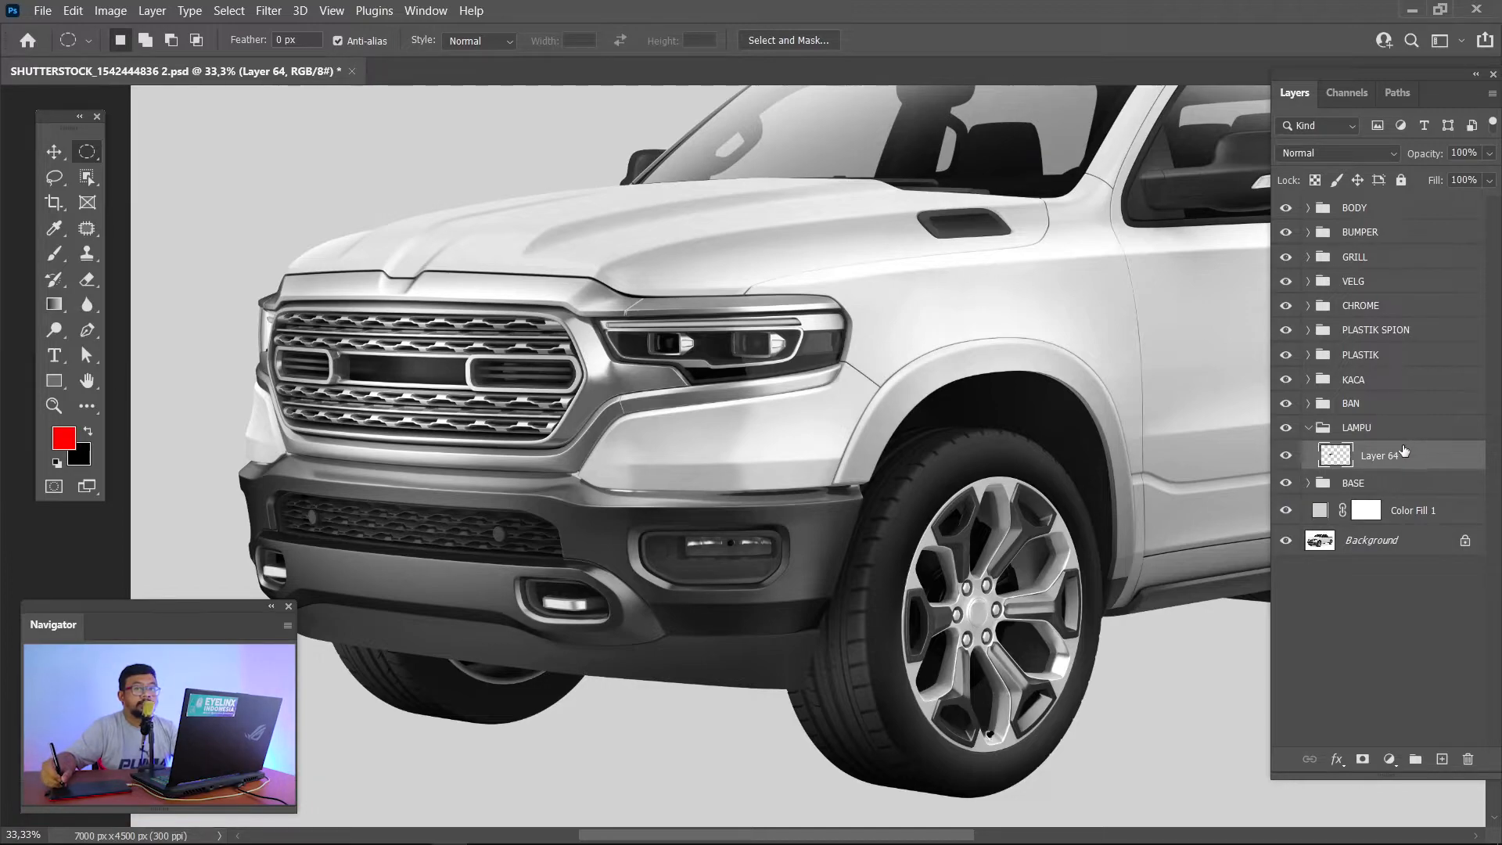
{"action": "left_click_drag", "start_coordinate": [1405, 452], "coordinate": [1415, 757]}
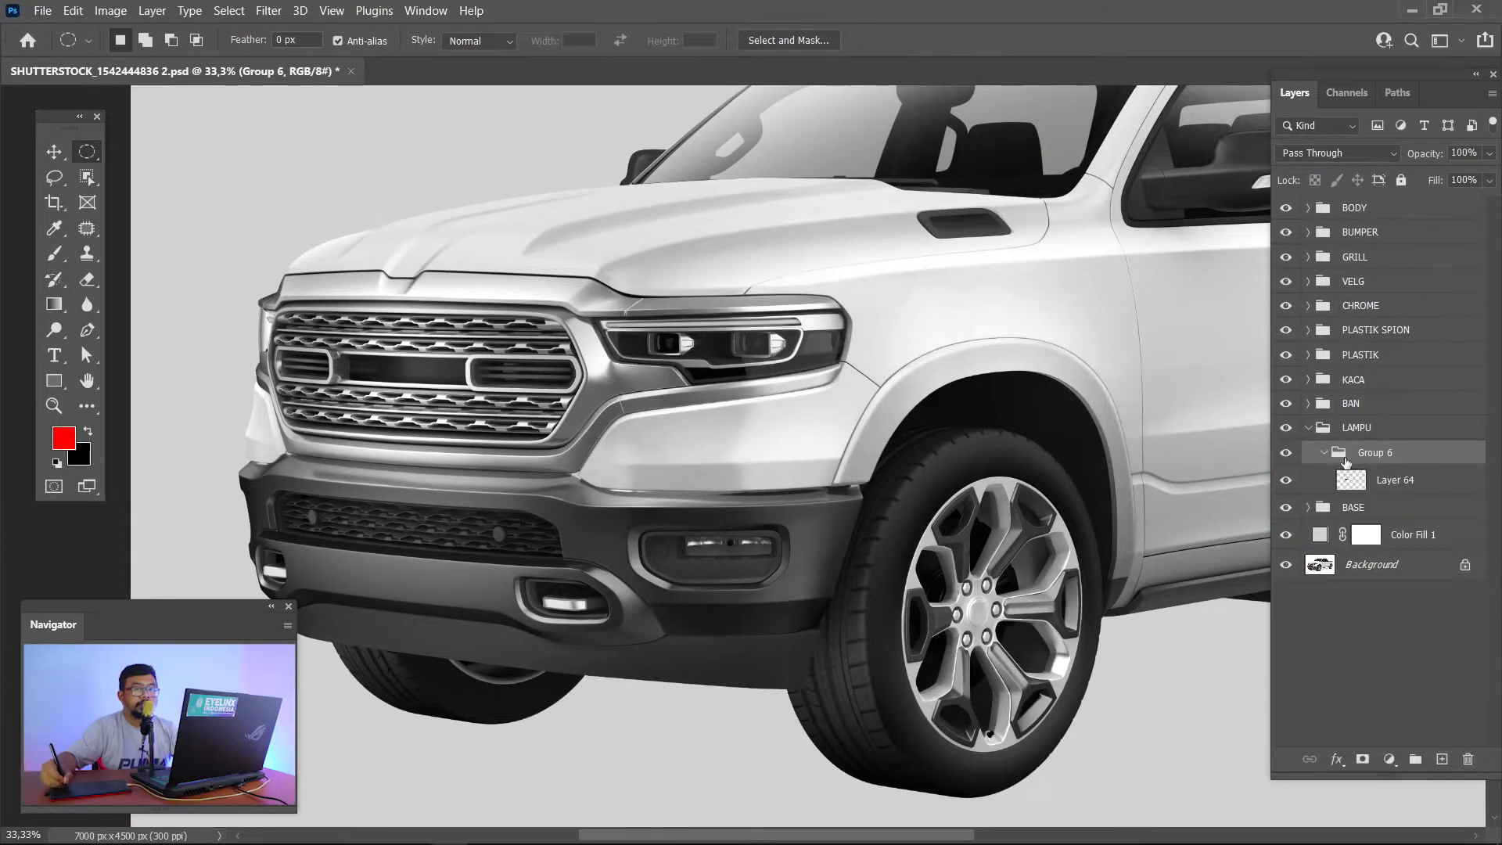
Step: Collapse Group 6 in the LAMPU group, add a Levels adjustment above it, and clip the adjustment to the group
{"action": "left_click", "coordinate": [1325, 452]}
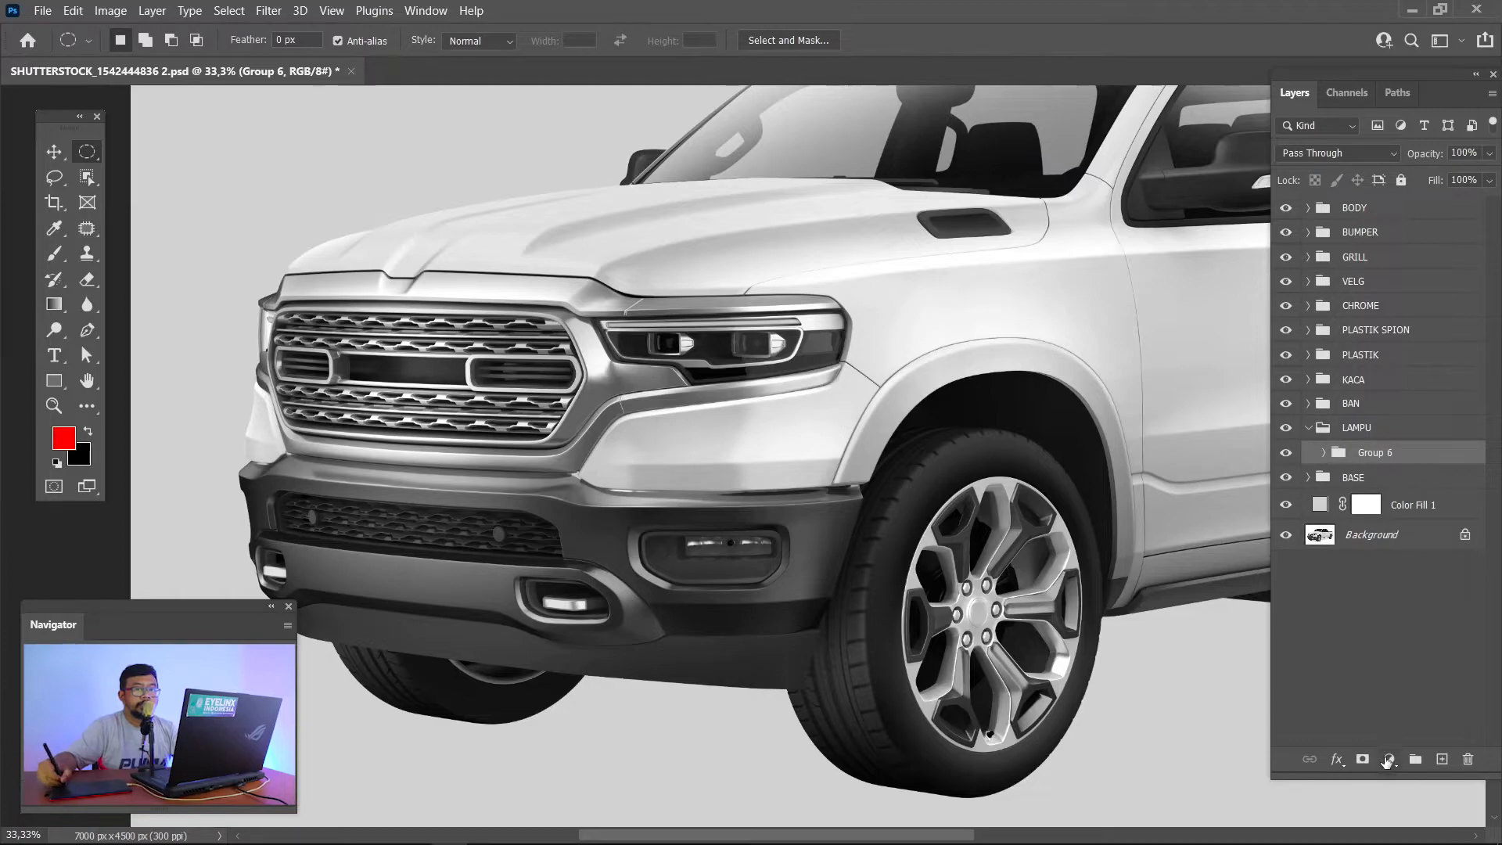
{"action": "left_click", "coordinate": [1389, 758]}
{"action": "left_click", "coordinate": [1408, 499]}
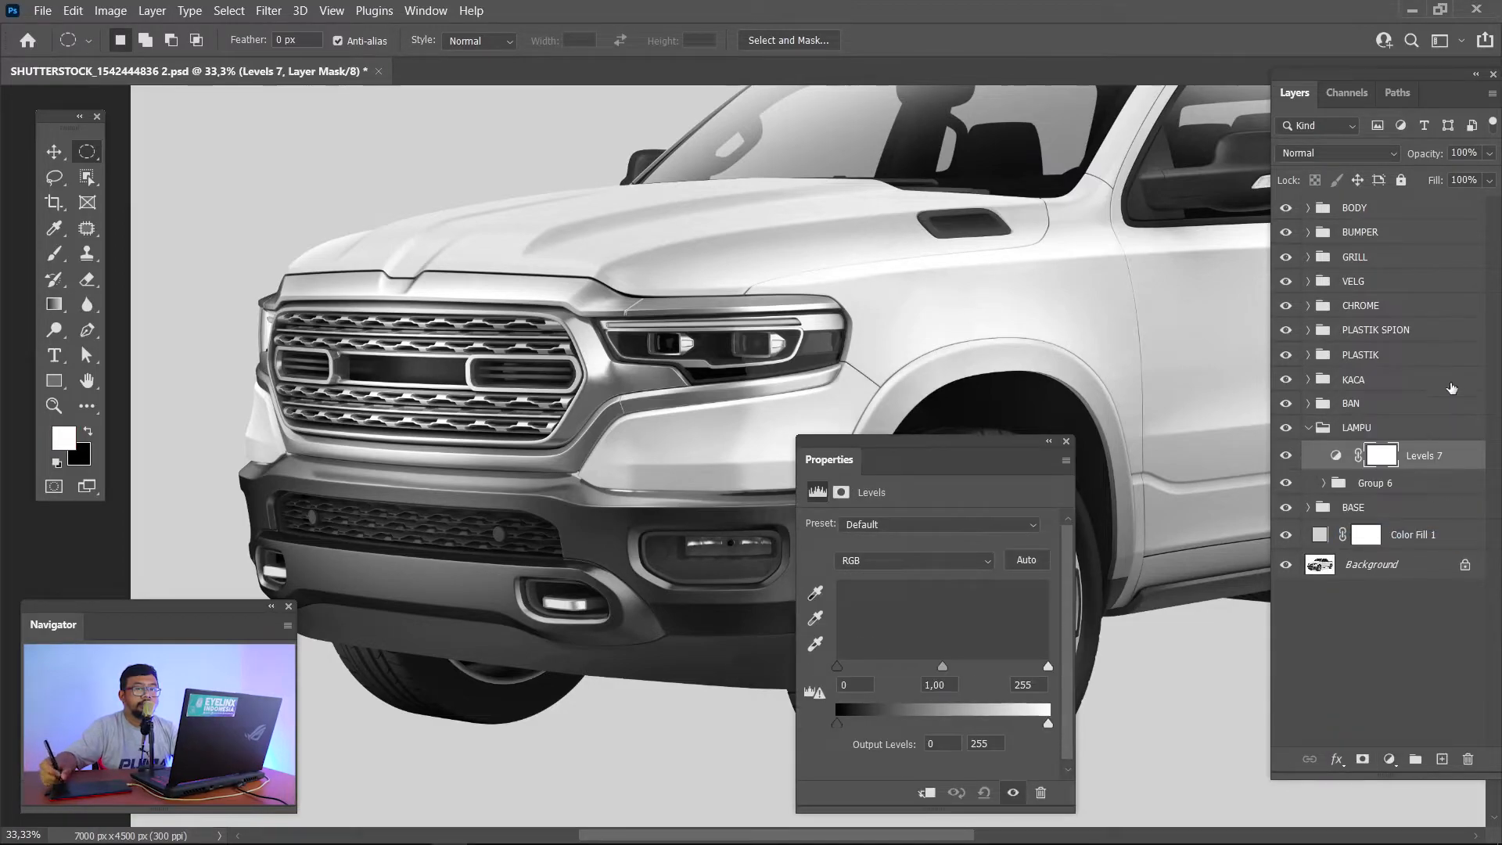
{"action": "right_click", "coordinate": [1453, 455]}
{"action": "left_click", "coordinate": [1252, 397]}
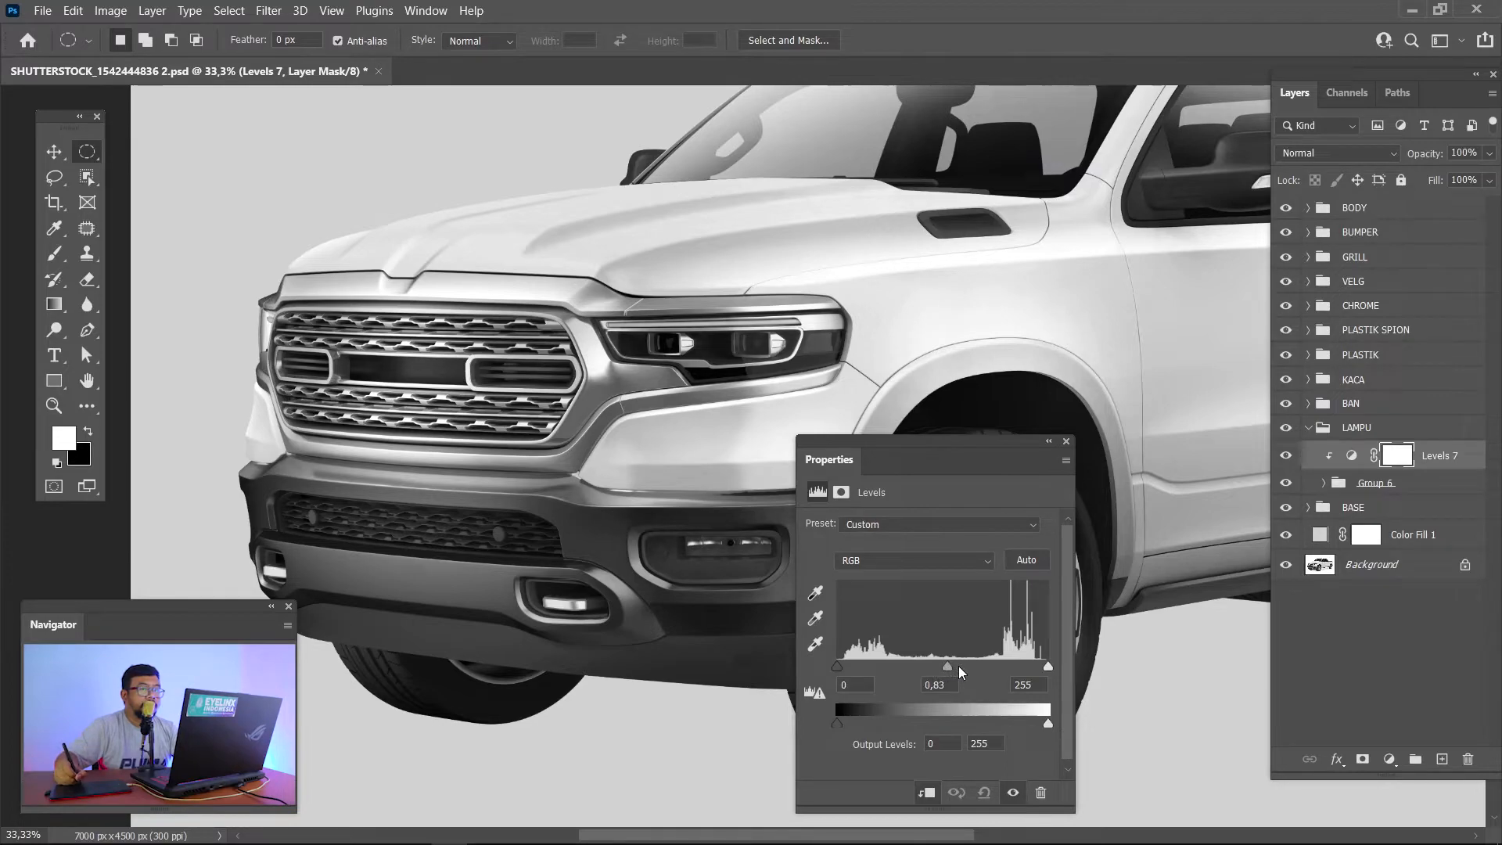
Step: Set the lamp Levels white input to 198 and midtones to about 0.75, and compare the lamps with and without the adjustment
{"action": "left_click_drag", "start_coordinate": [961, 673], "coordinate": [1002, 669]}
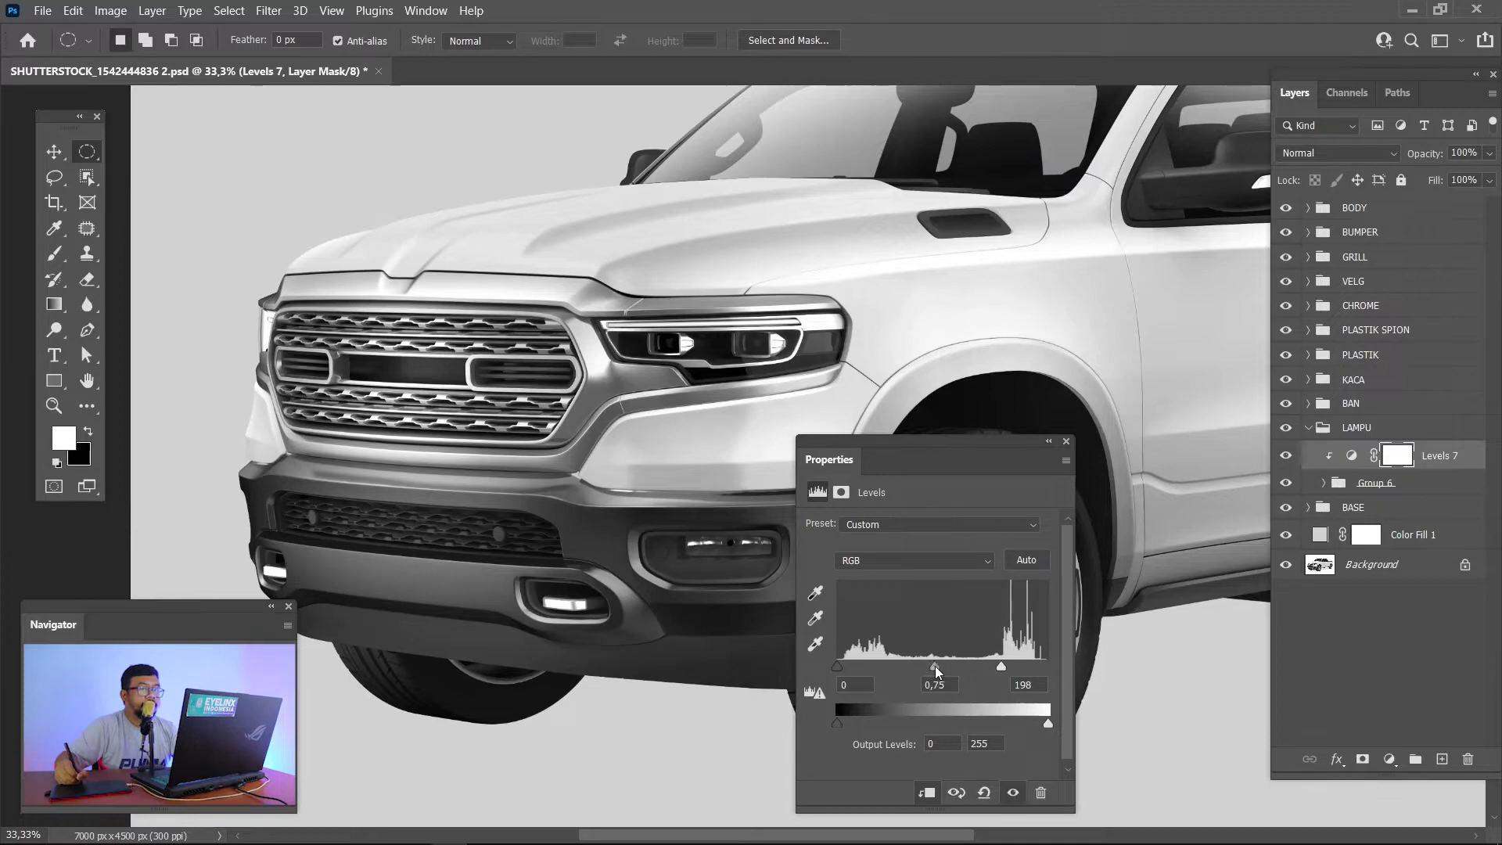
{"action": "left_click", "coordinate": [1066, 443]}
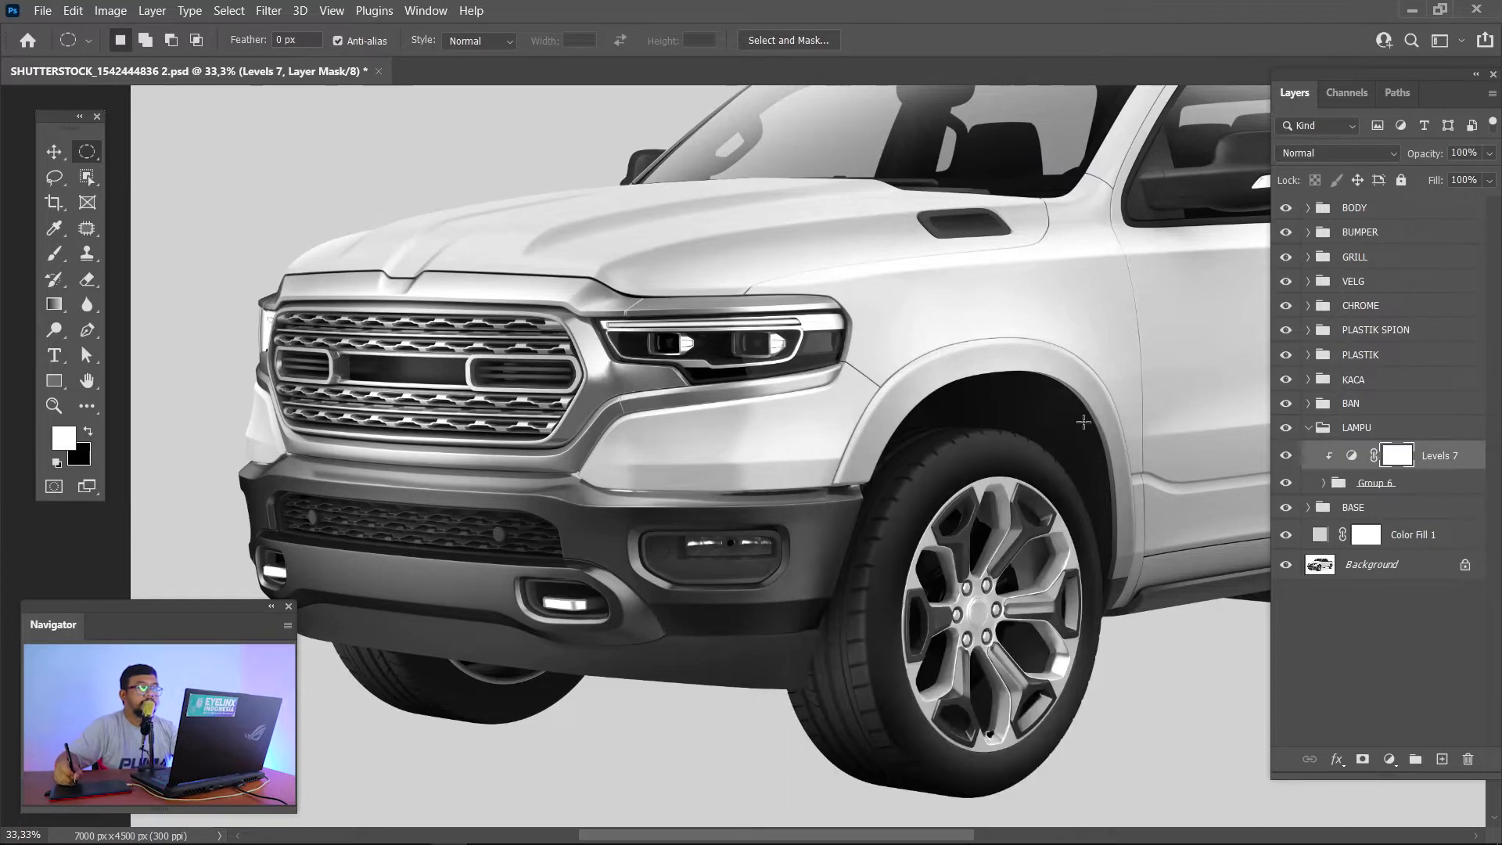
{"action": "scroll", "coordinate": [1110, 382], "scroll_direction": "right", "scroll_amount": 3}
{"action": "scroll", "coordinate": [1111, 382], "scroll_direction": "up", "scroll_amount": 1}
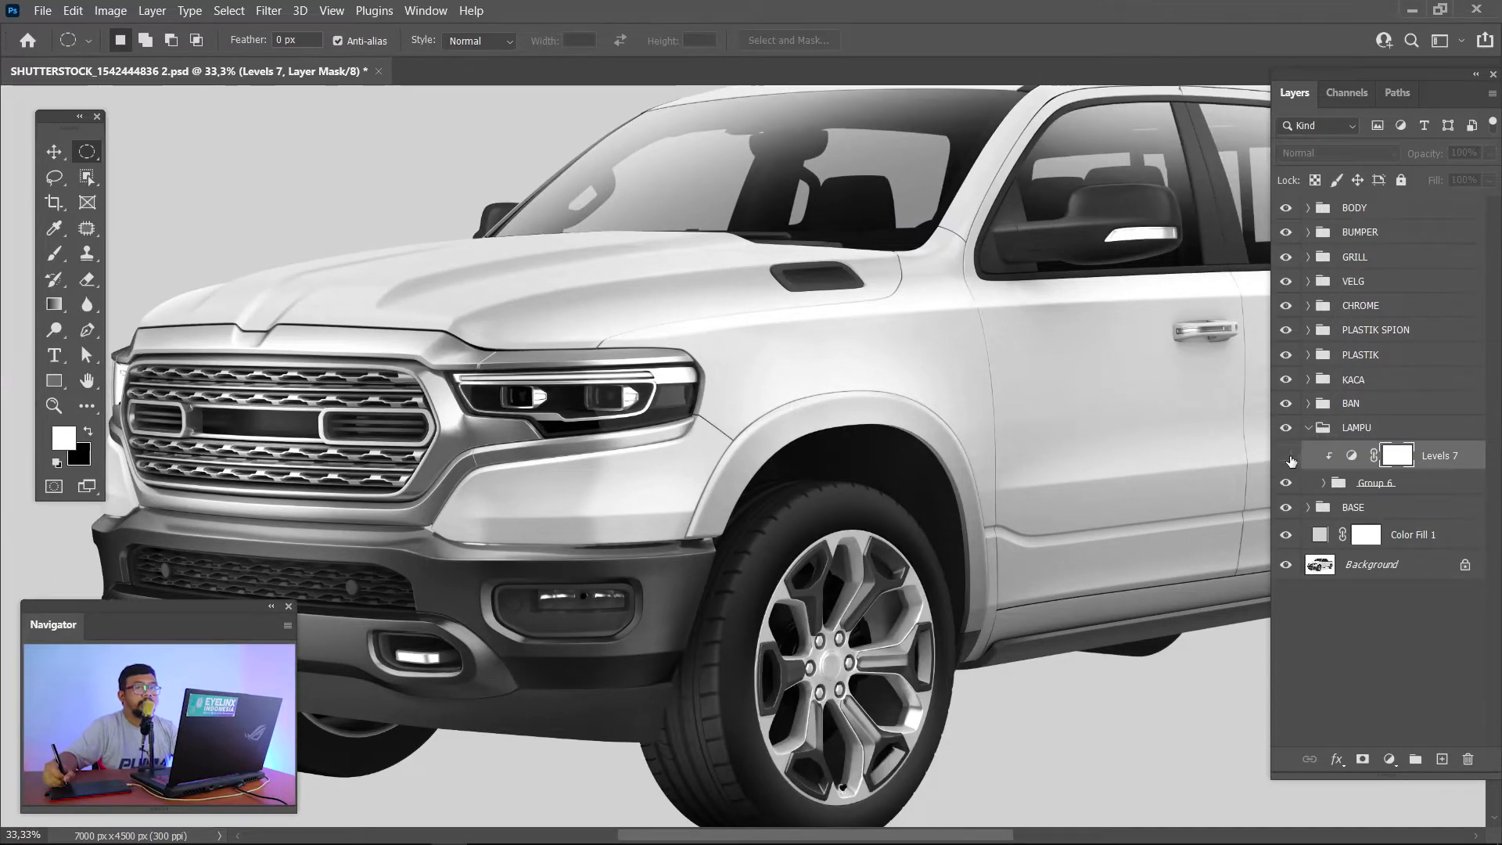
{"action": "left_click", "coordinate": [1285, 455]}
{"action": "left_click", "coordinate": [1285, 455]}
Step: Paint black on the Levels 7 mask over the side mirror lamp with a soft brush at 38% opacity
{"action": "left_click_drag", "start_coordinate": [1101, 385], "coordinate": [971, 425]}
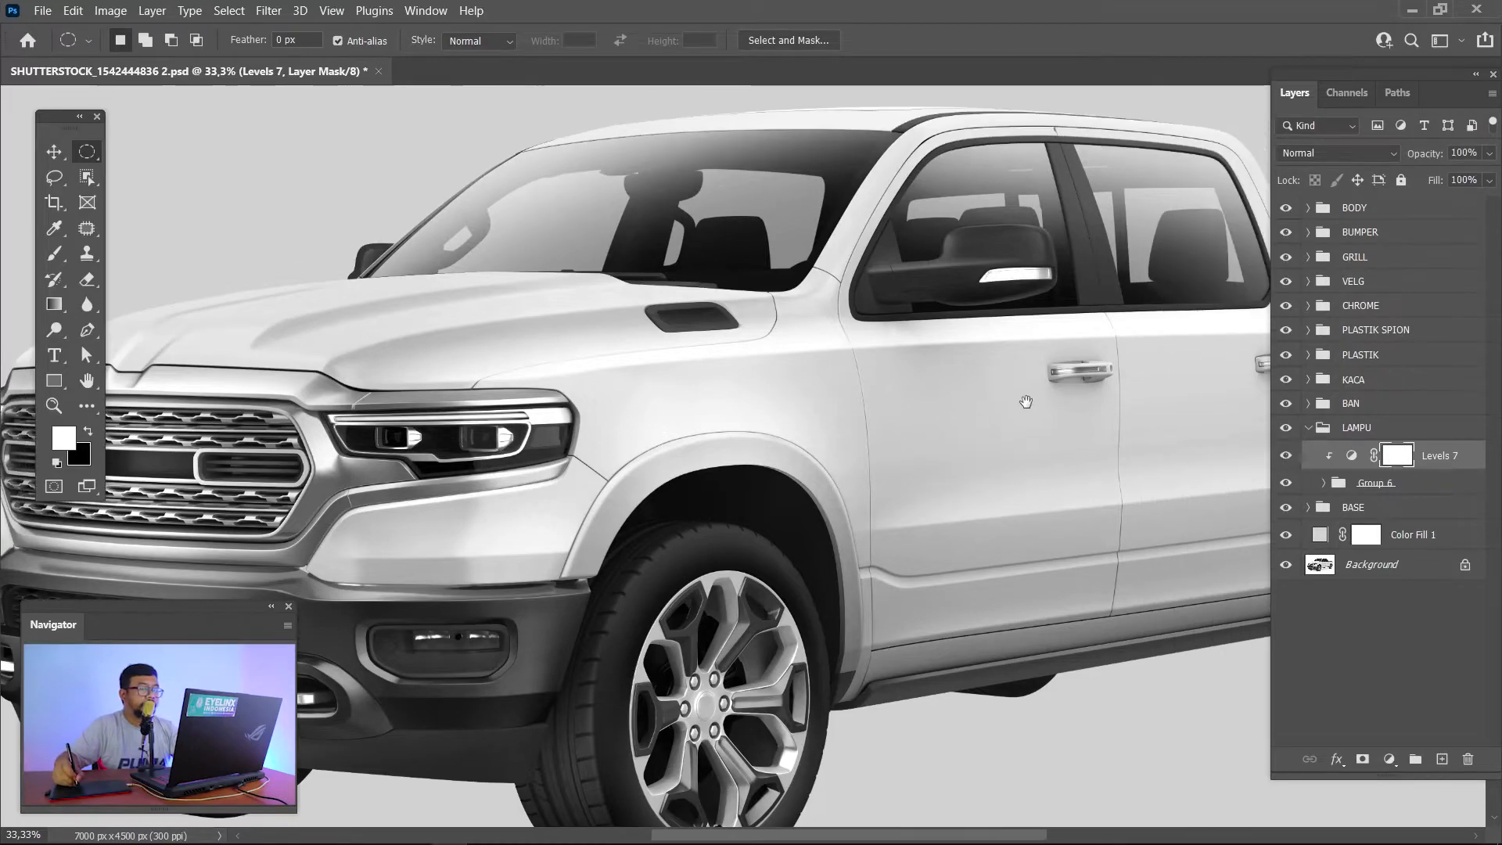
{"action": "key", "text": "b"}
{"action": "key", "text": "x"}
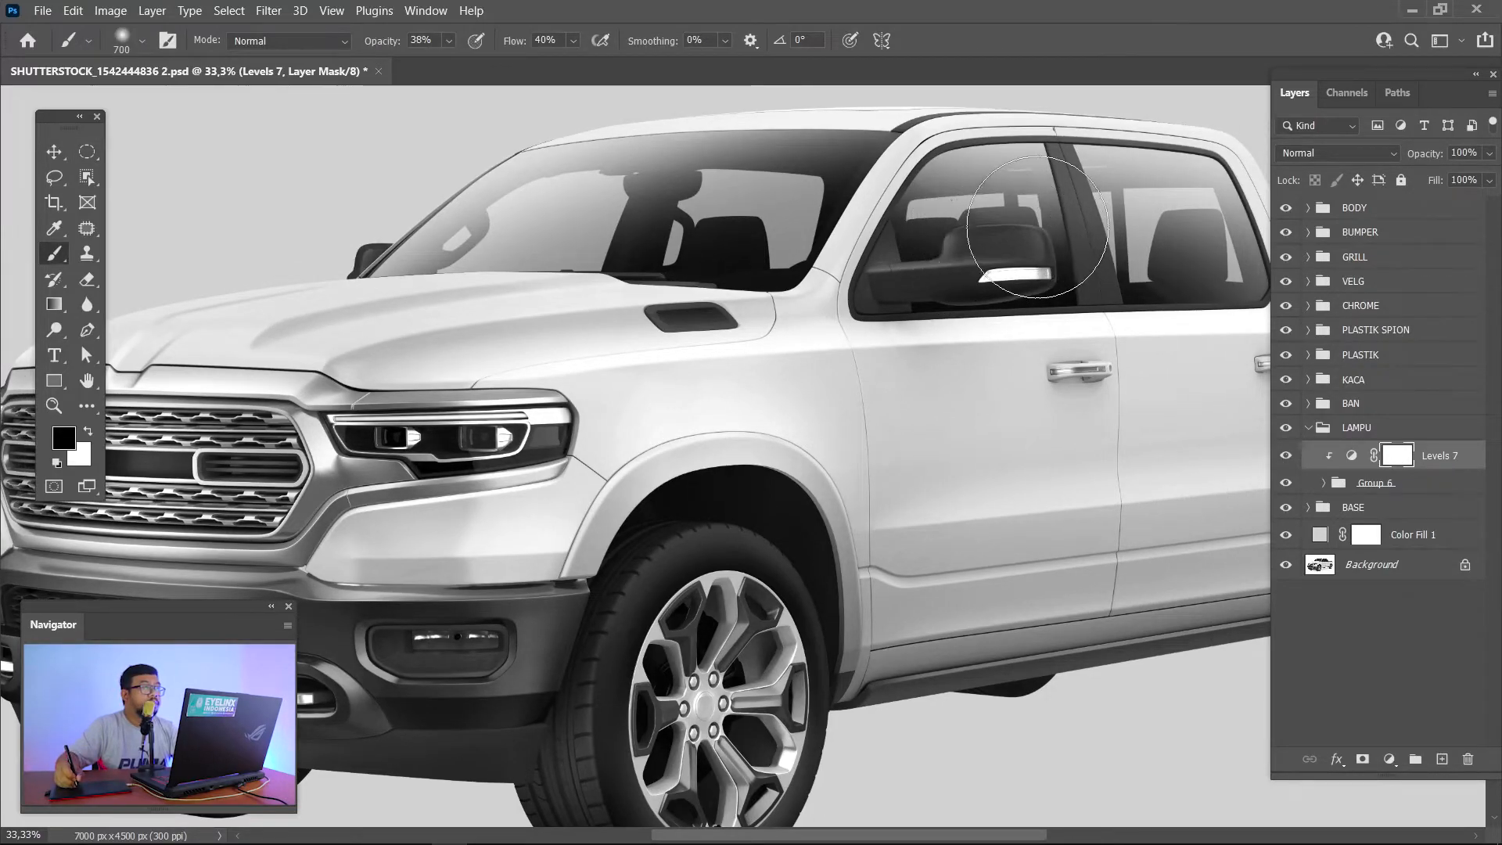
{"action": "left_click_drag", "start_coordinate": [1040, 263], "coordinate": [1009, 273]}
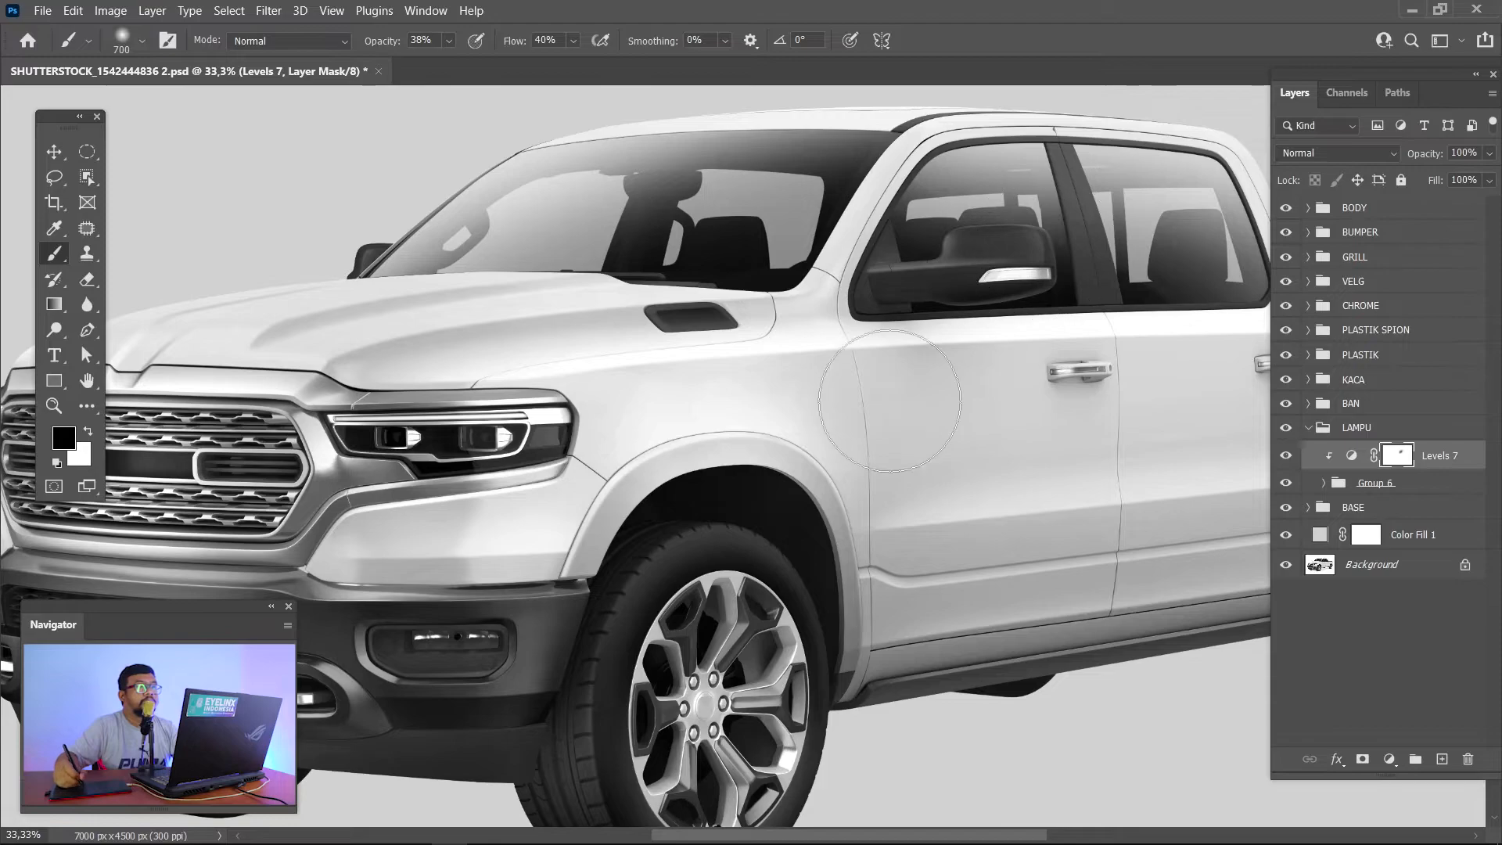
Step: Paint black on the Levels 7 mask over the red tail lamp and check the whole truck
{"action": "left_click_drag", "start_coordinate": [999, 362], "coordinate": [777, 402]}
{"action": "left_click_drag", "start_coordinate": [1123, 441], "coordinate": [742, 394]}
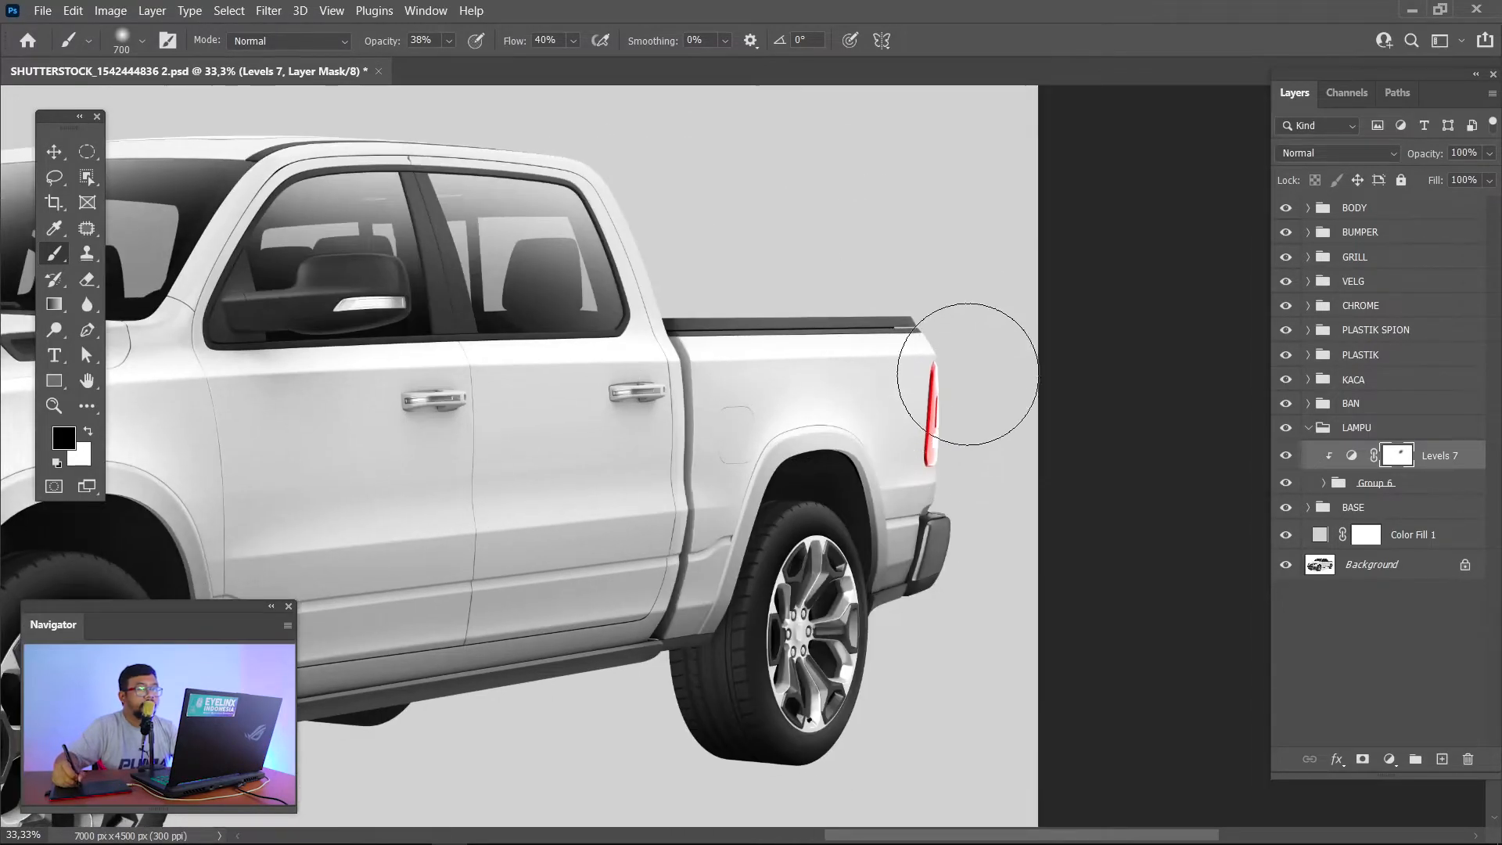
{"action": "left_click_drag", "start_coordinate": [979, 359], "coordinate": [961, 408]}
{"action": "key", "text": "ctrl+plus"}
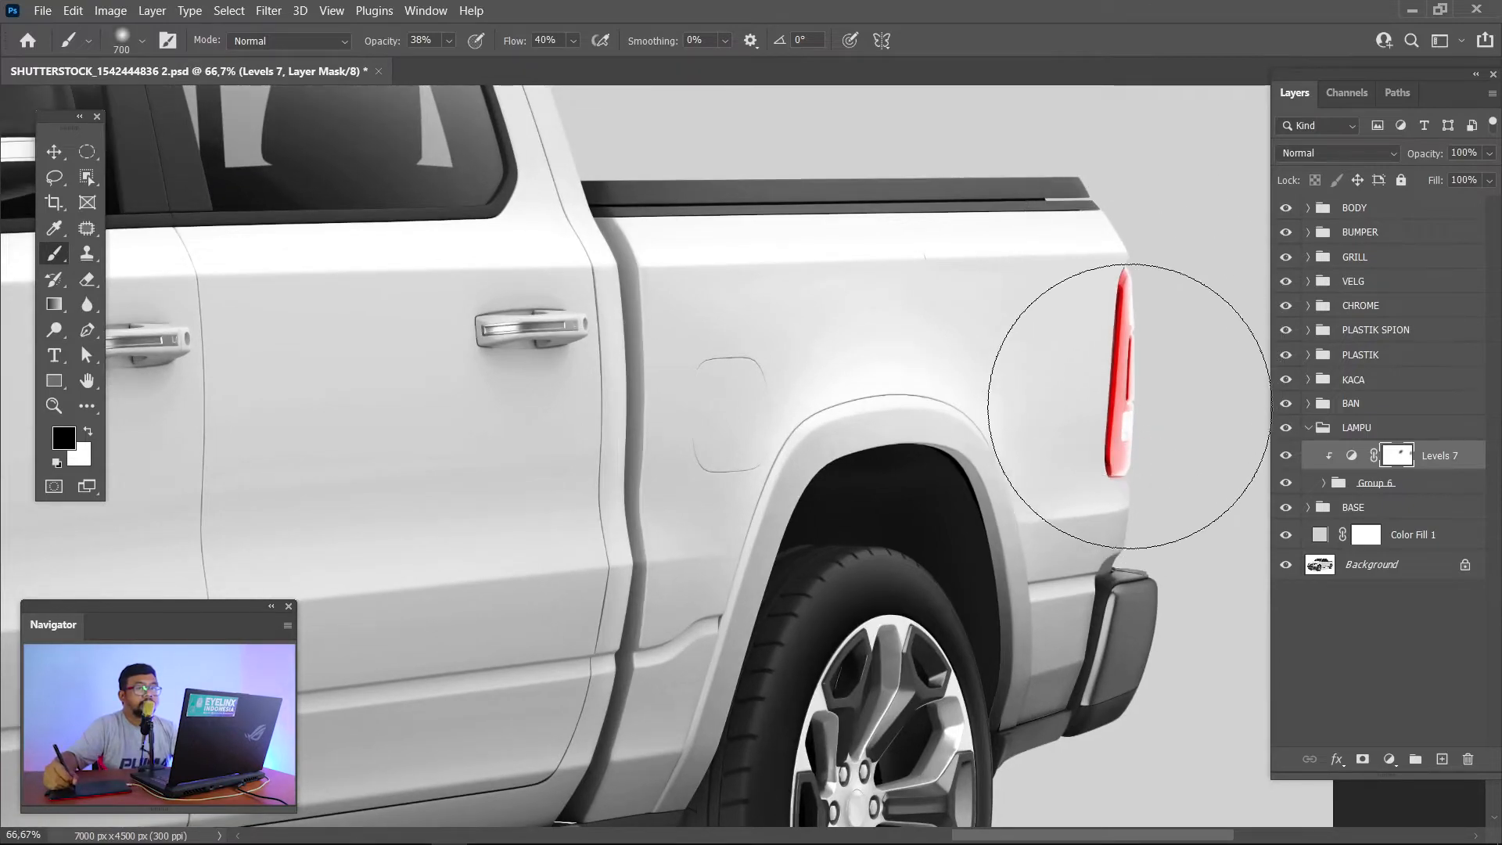
{"action": "key", "text": "ctrl+0"}
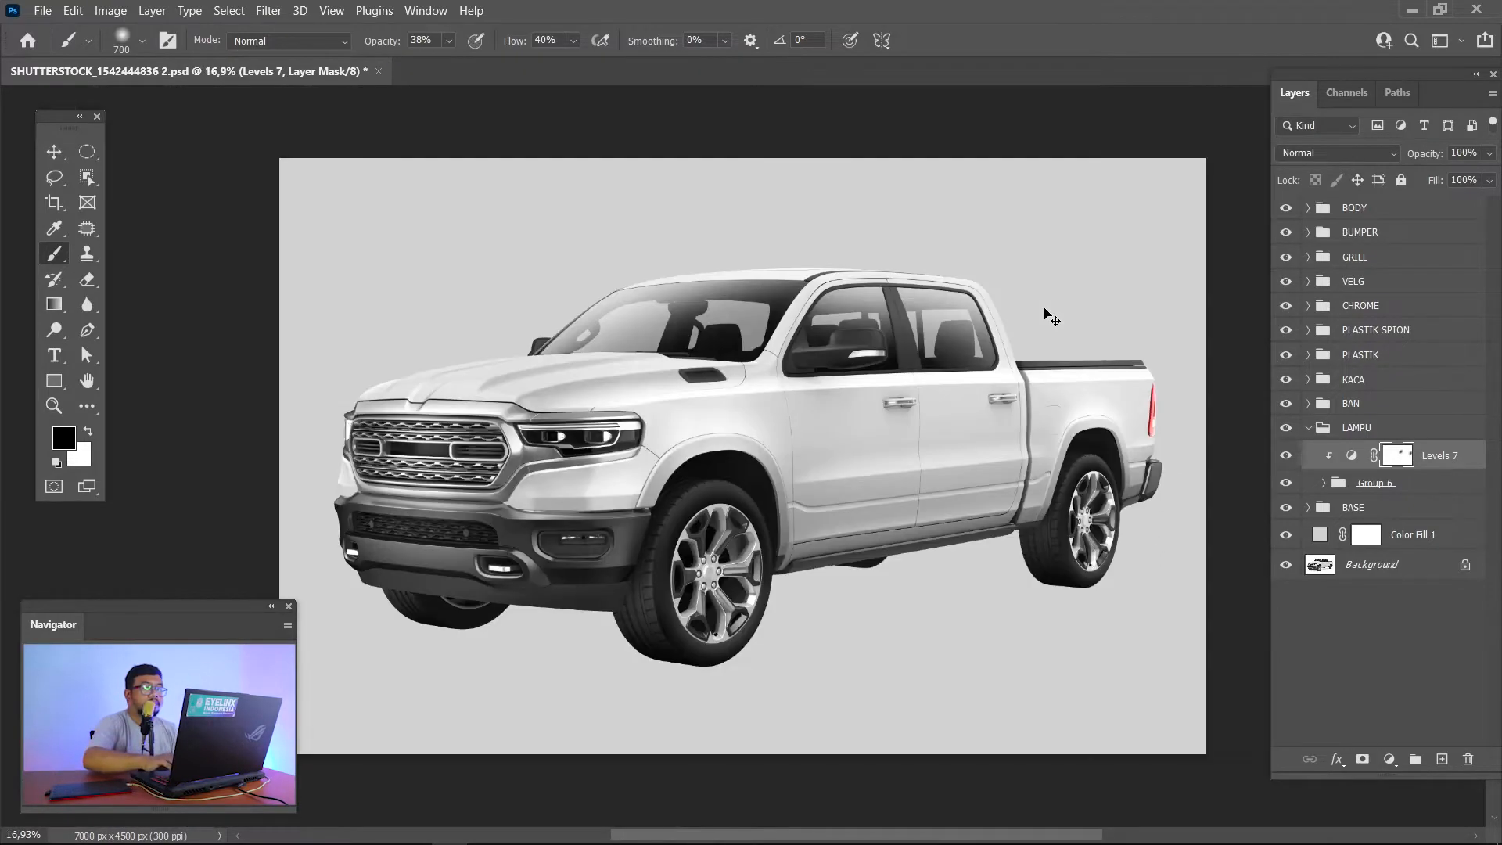
{"action": "key", "text": "ctrl+plus"}
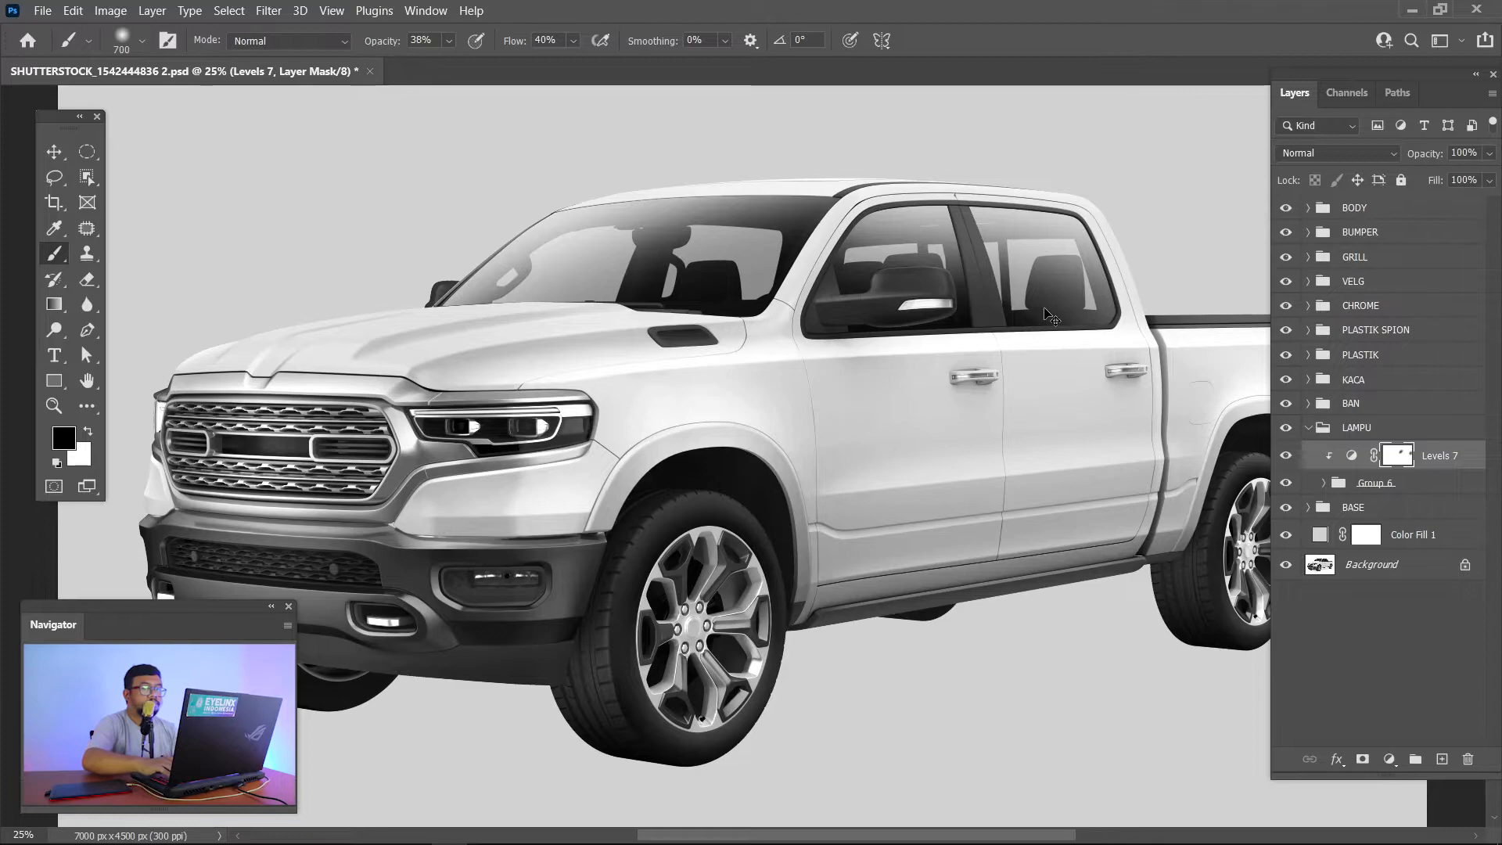
{"action": "key", "text": "ctrl+minus"}
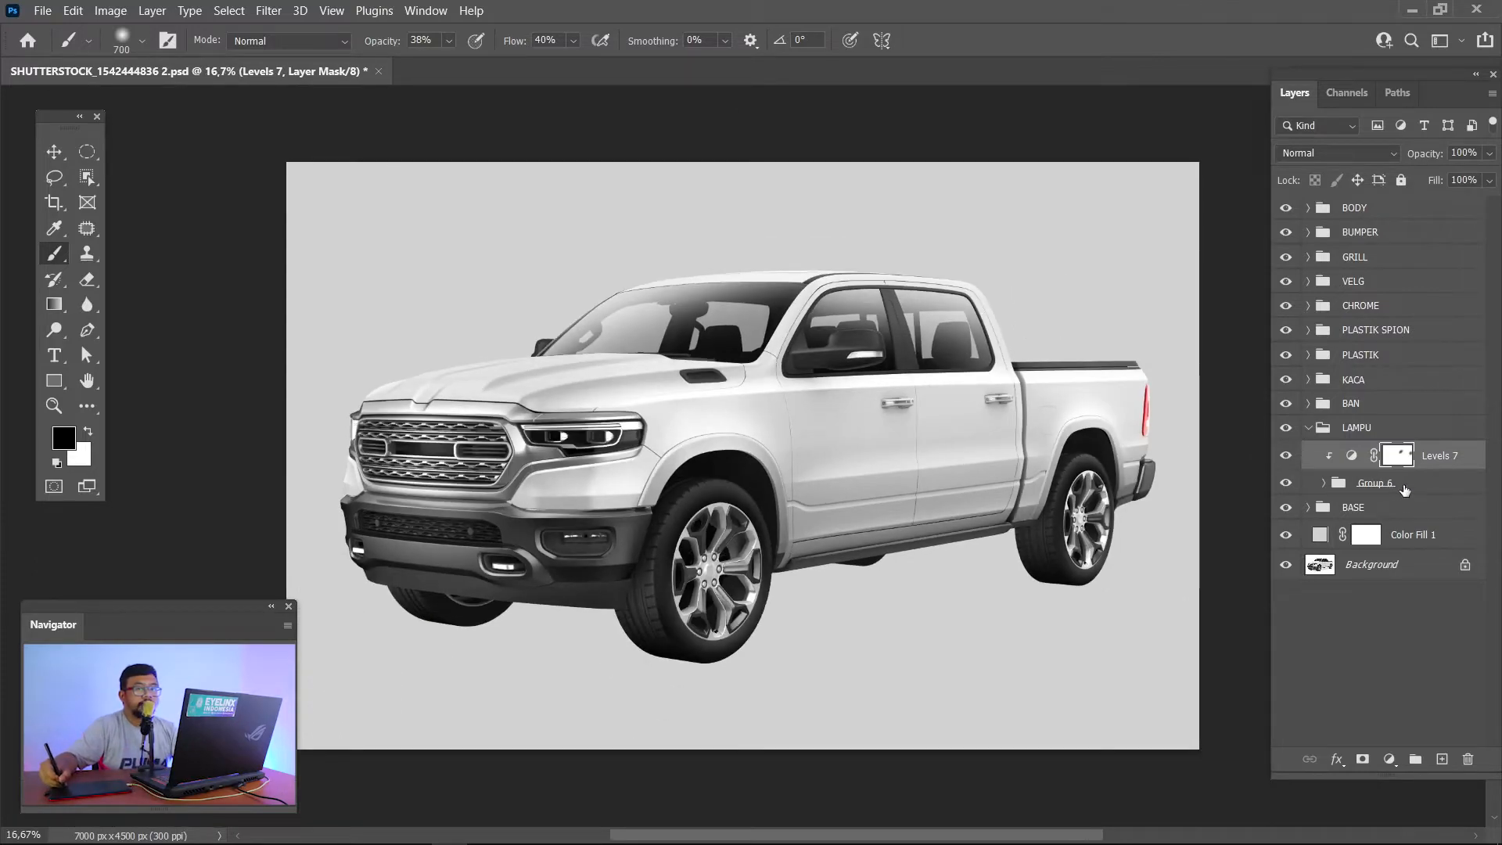
Step: Duplicate Levels 7 and Group 6 together, merge the duplicates into one layer, and clip it to Group 6
{"action": "left_click", "coordinate": [1347, 483]}
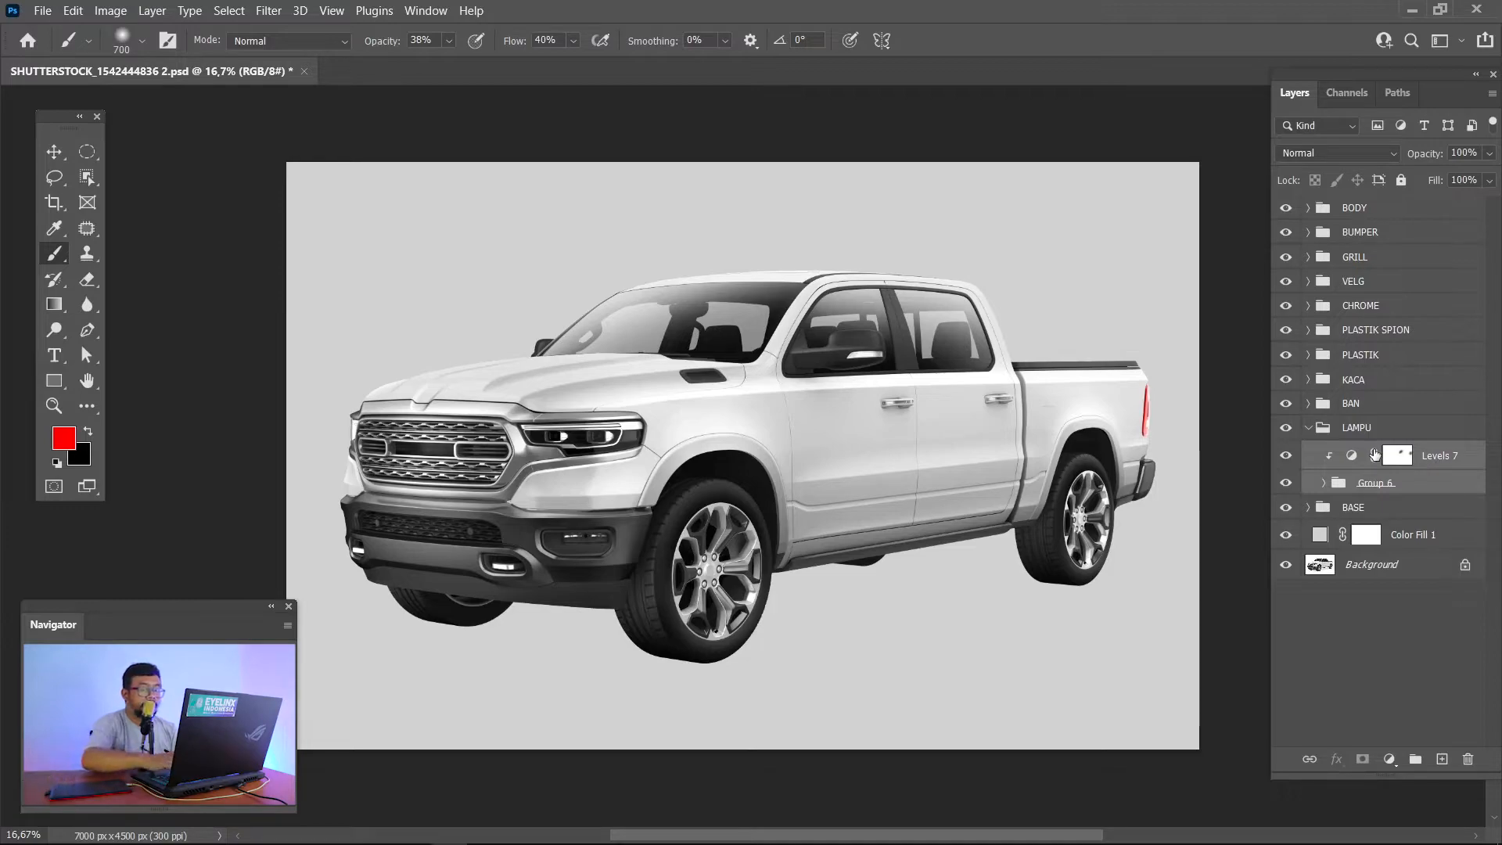
{"action": "key", "text": "ctrl+j"}
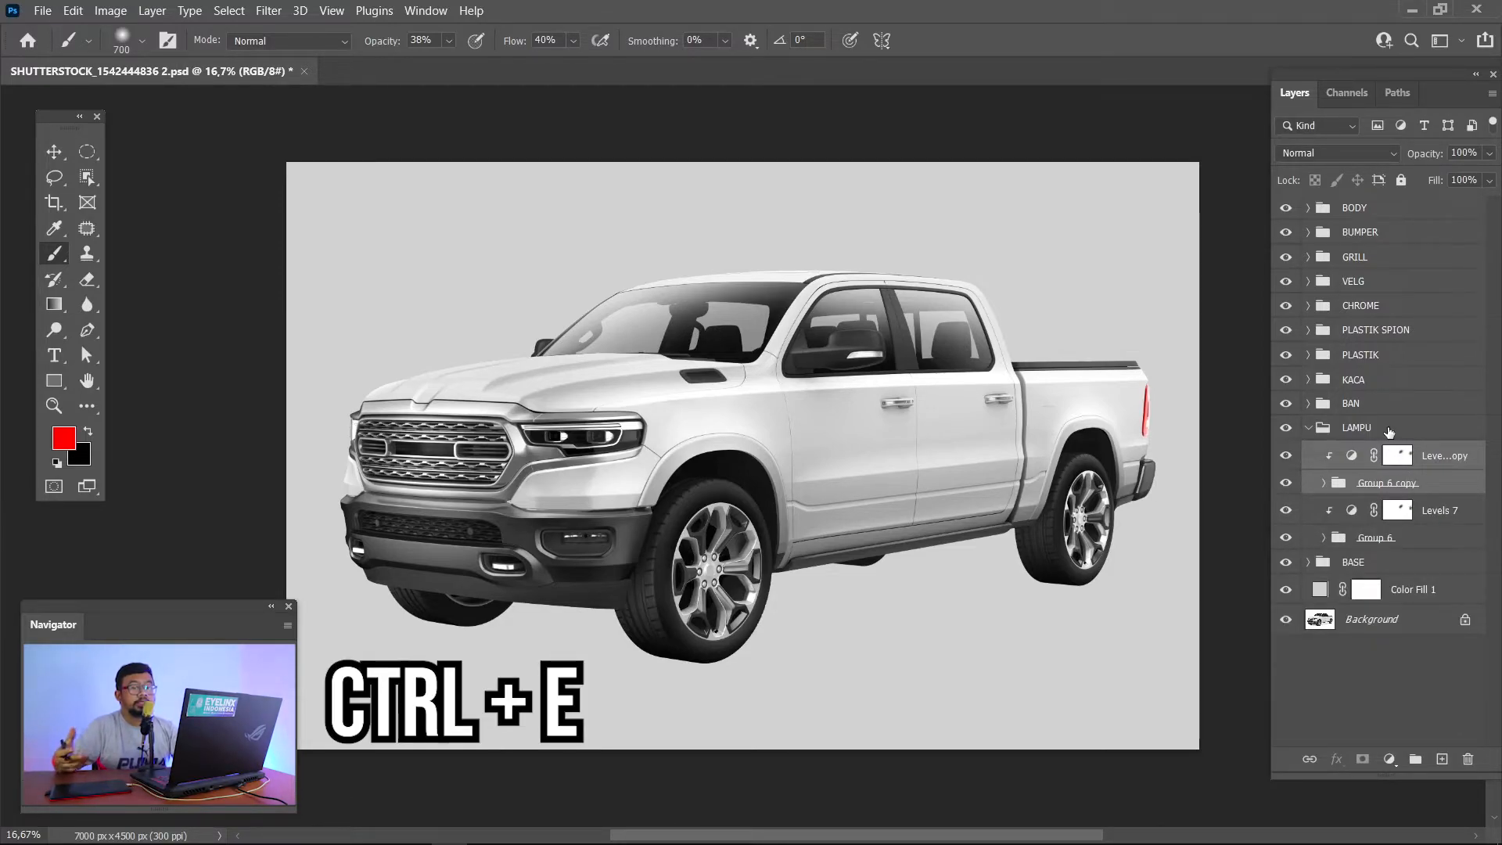
{"action": "key", "text": "ctrl+e"}
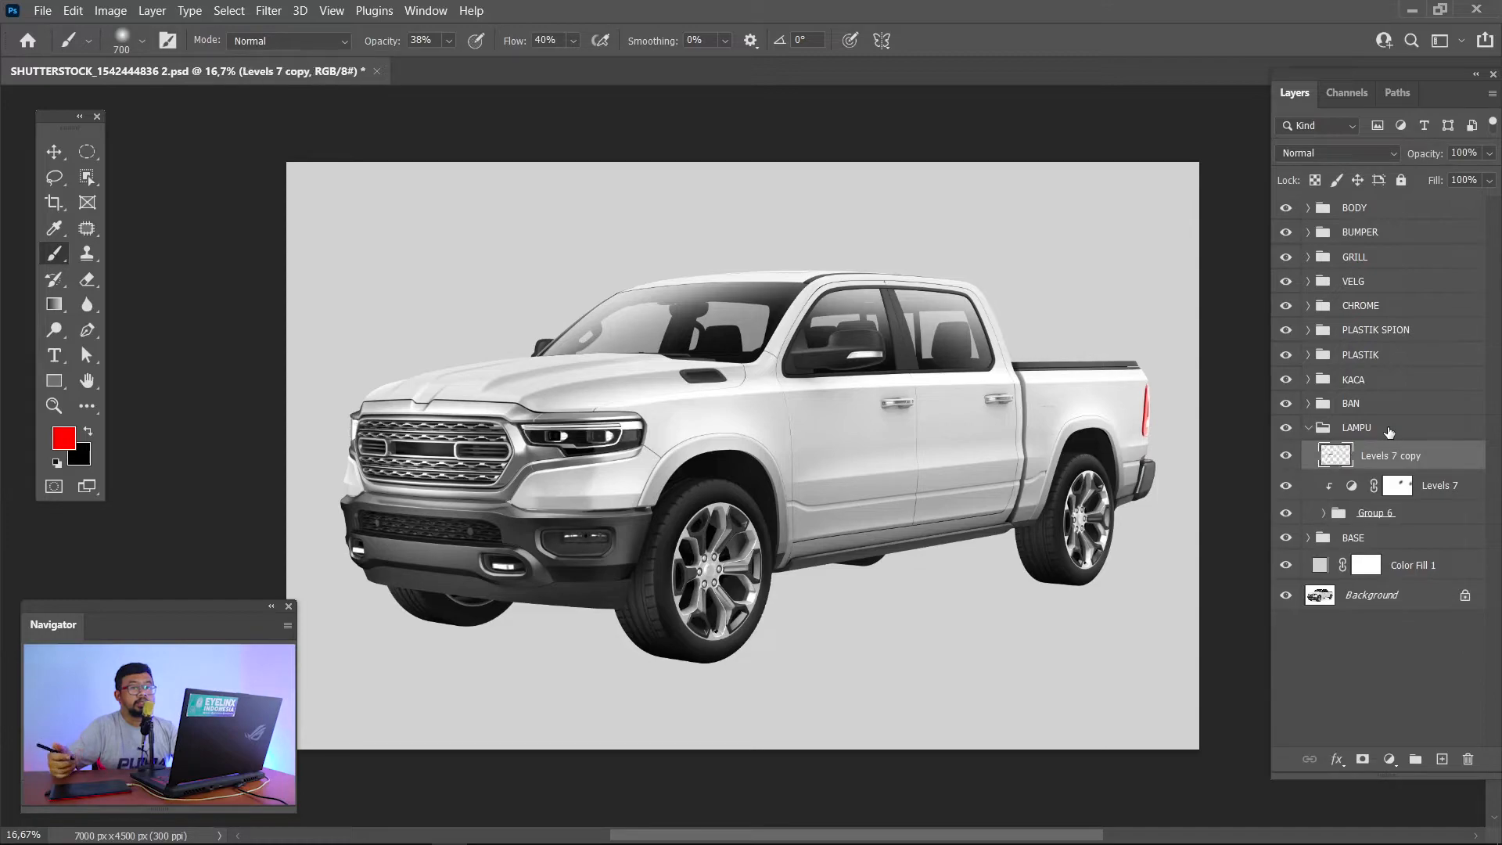
{"action": "right_click", "coordinate": [1442, 464]}
{"action": "left_click", "coordinate": [1224, 395]}
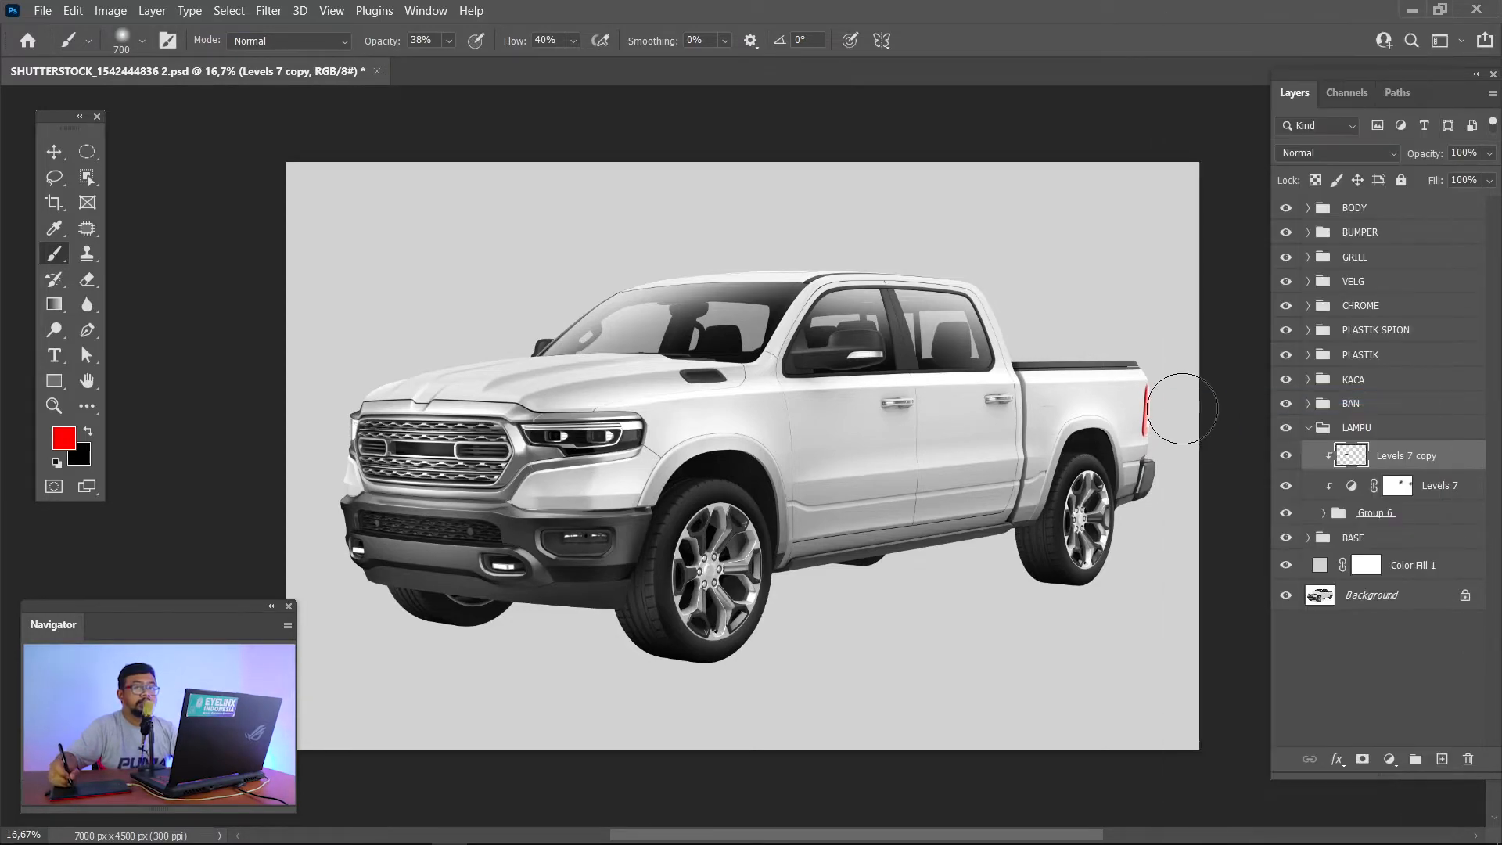
Step: Apply a High Pass filter with a 2-pixel radius to the merged lamp layer
{"action": "key", "text": "ctrl+plus"}
{"action": "key", "text": "ctrl+plus"}
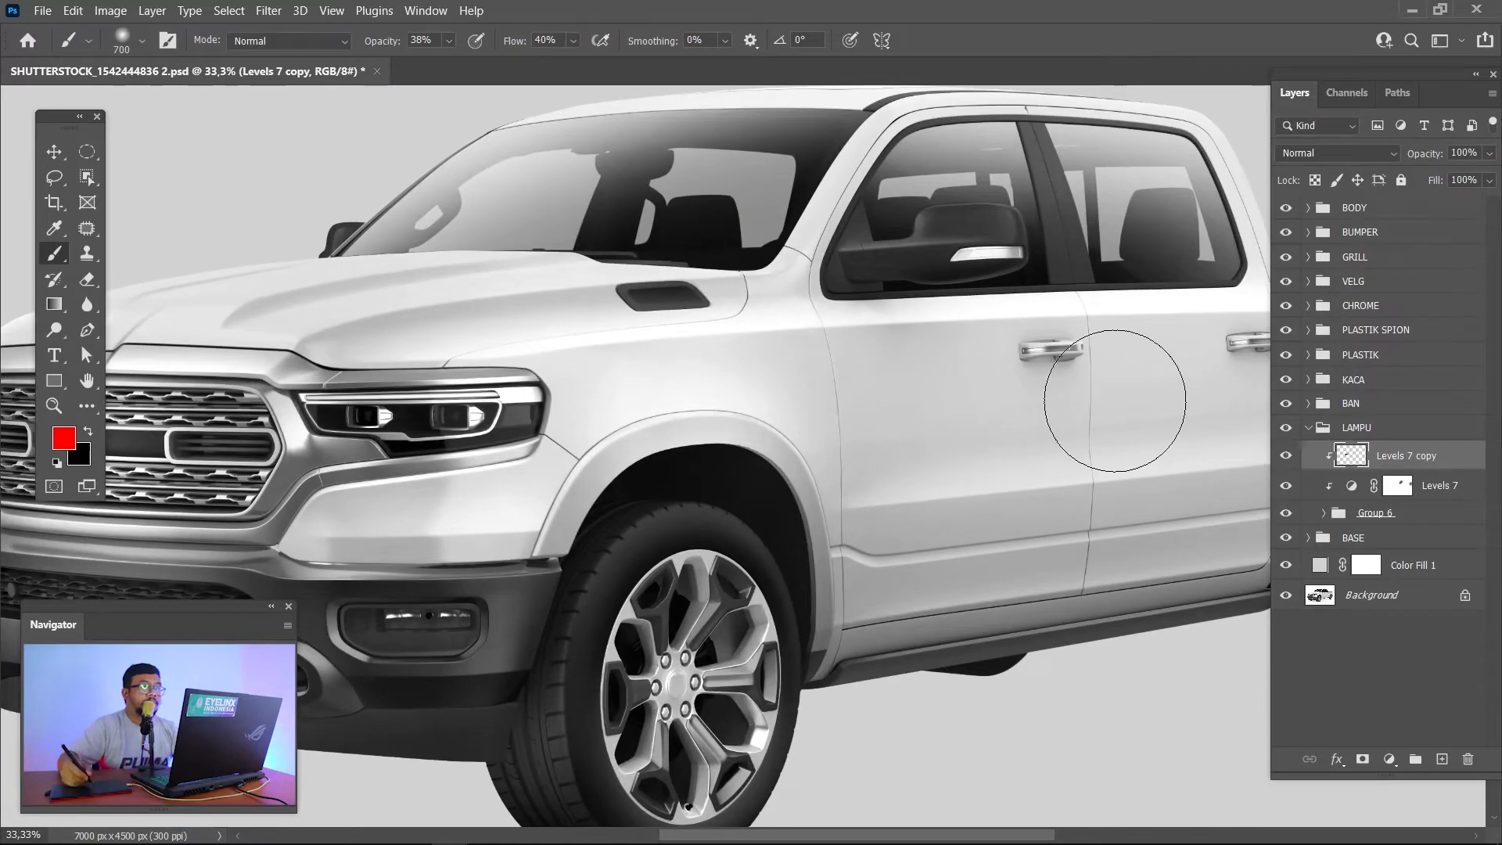
{"action": "left_click_drag", "start_coordinate": [695, 371], "coordinate": [870, 343]}
{"action": "left_click", "coordinate": [268, 10]}
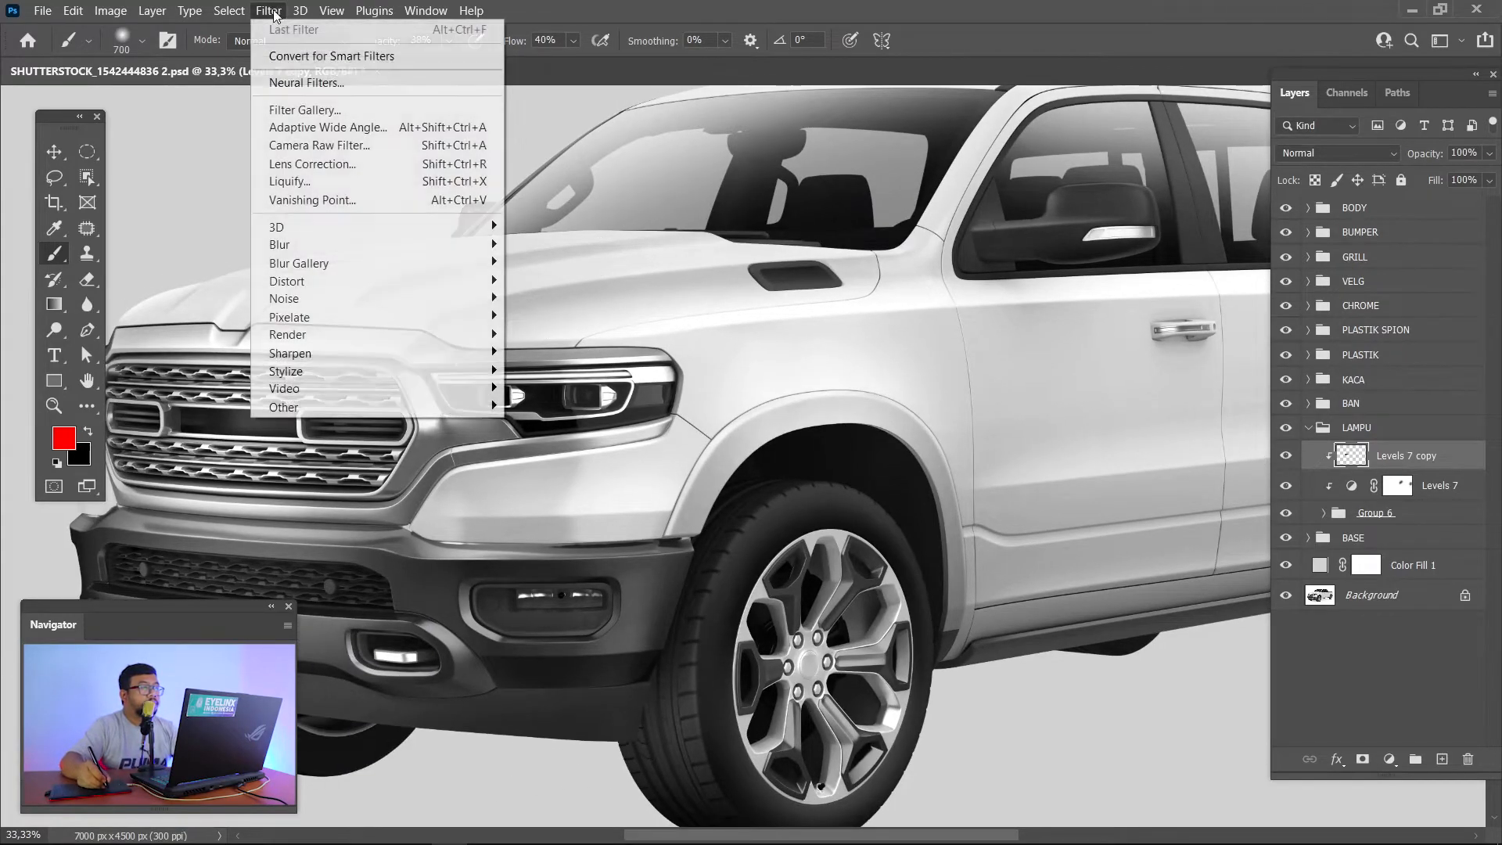
{"action": "mouse_move", "coordinate": [350, 405]}
{"action": "left_click", "coordinate": [548, 430]}
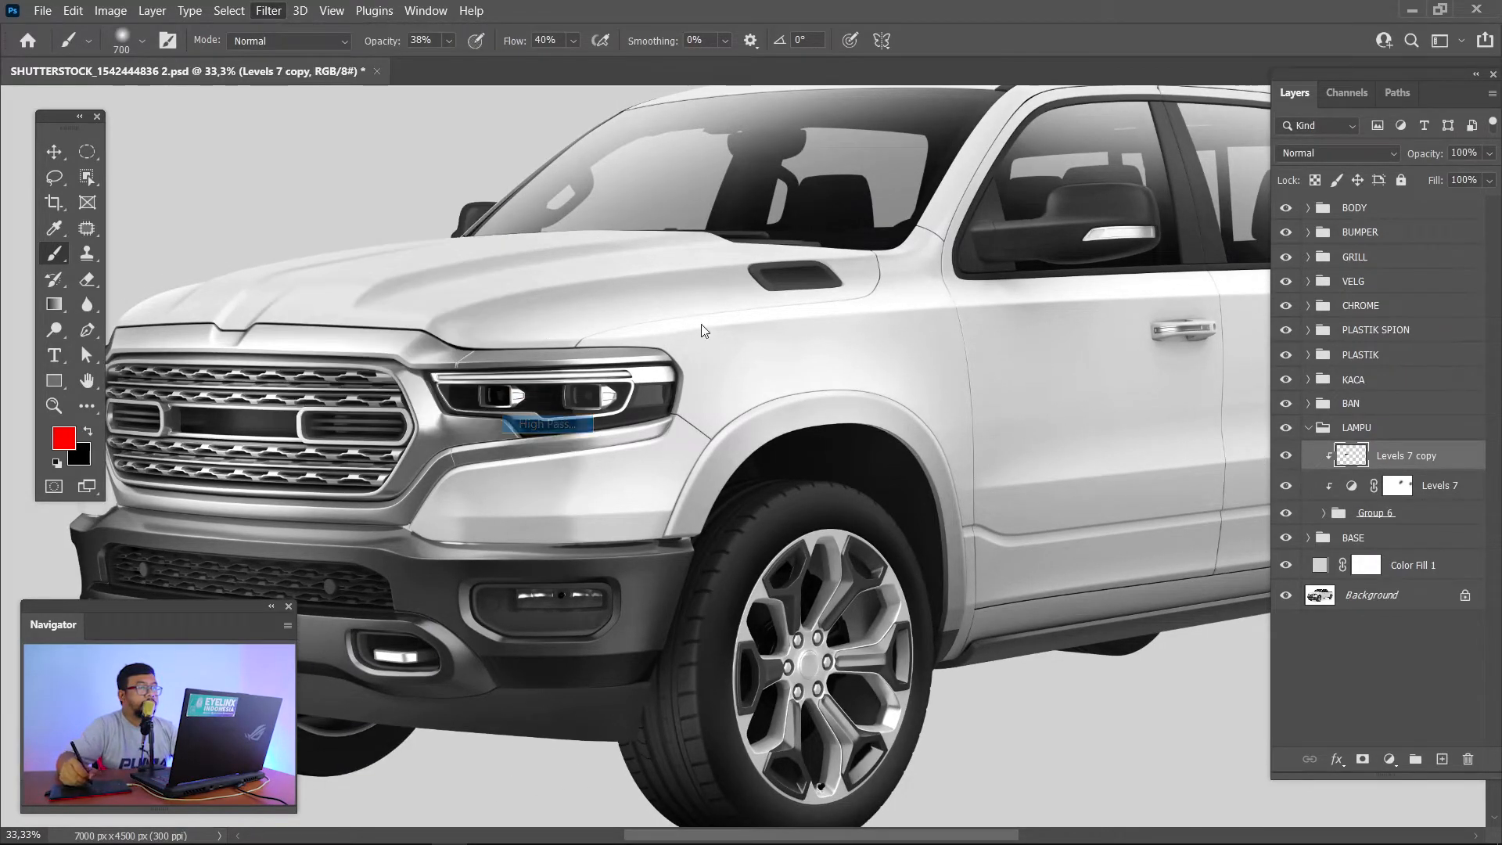
{"action": "type", "text": "2"}
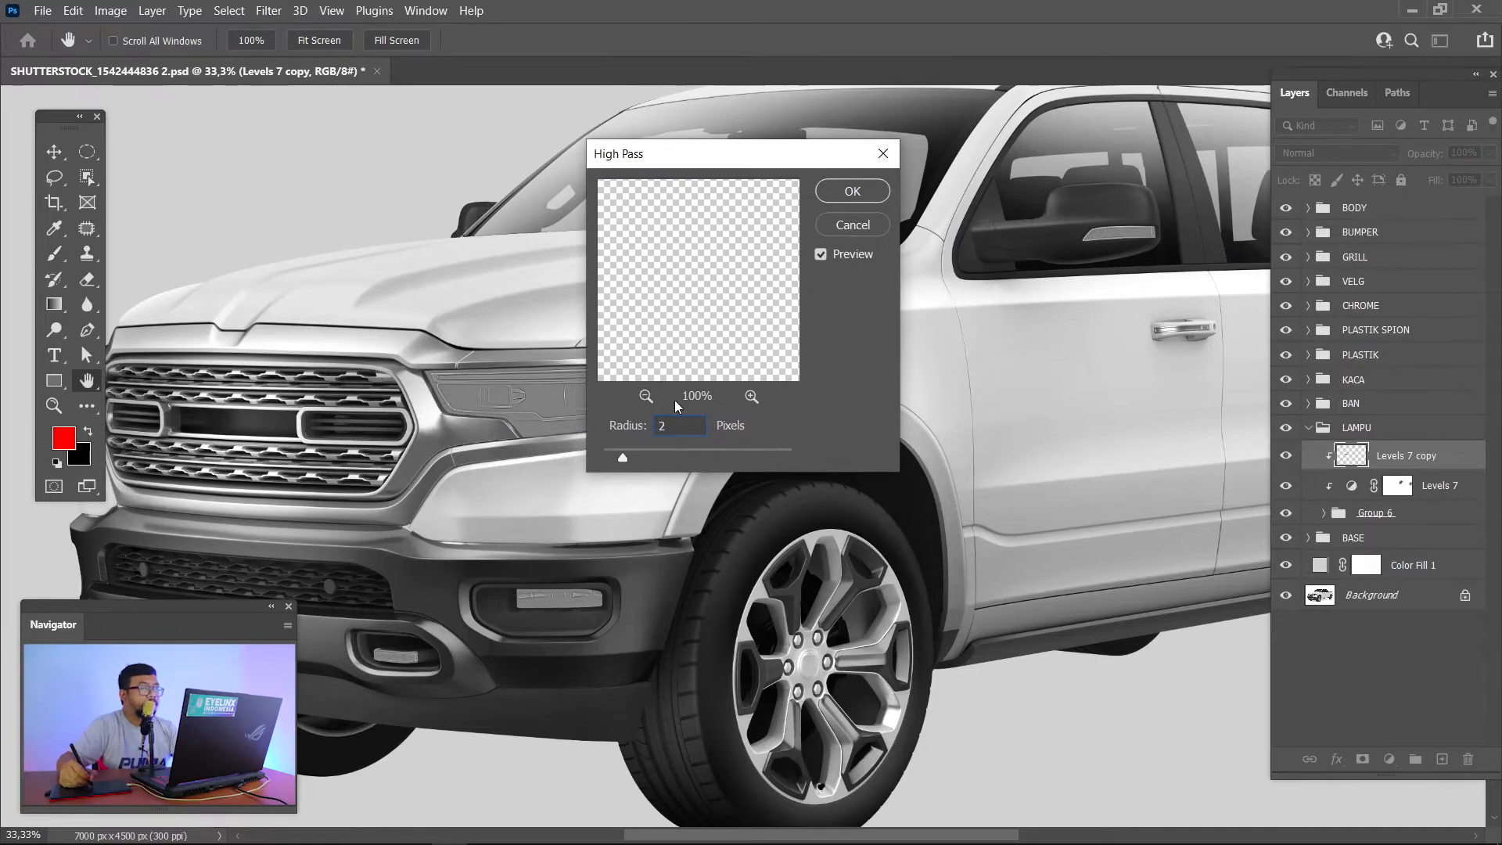
{"action": "left_click", "coordinate": [843, 194]}
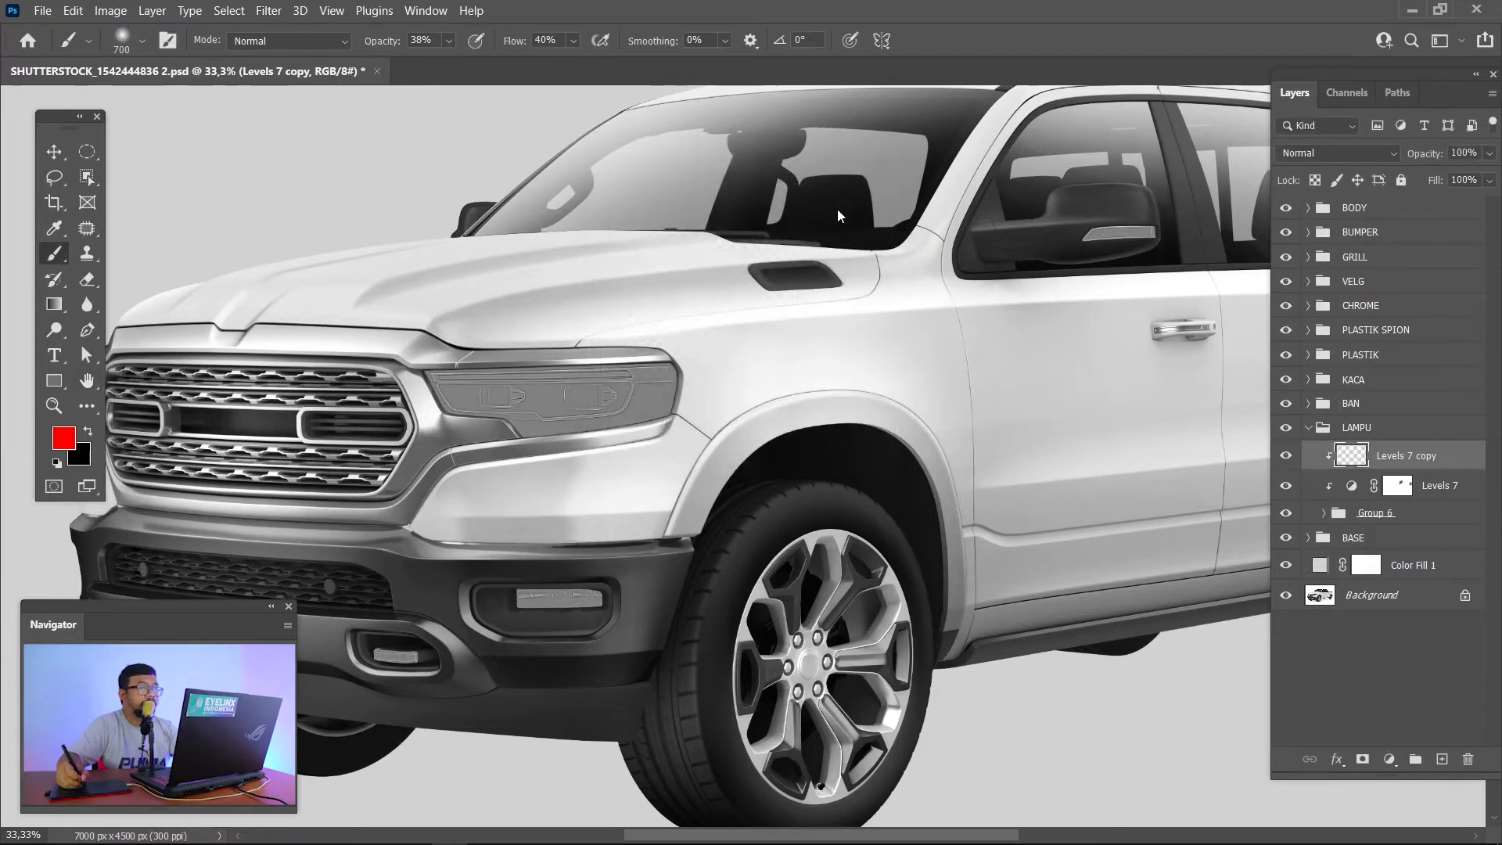
Step: Set the High Pass lamp layer's blend mode to Overlay and compare the lamps with and without it
{"action": "left_click", "coordinate": [1313, 152]}
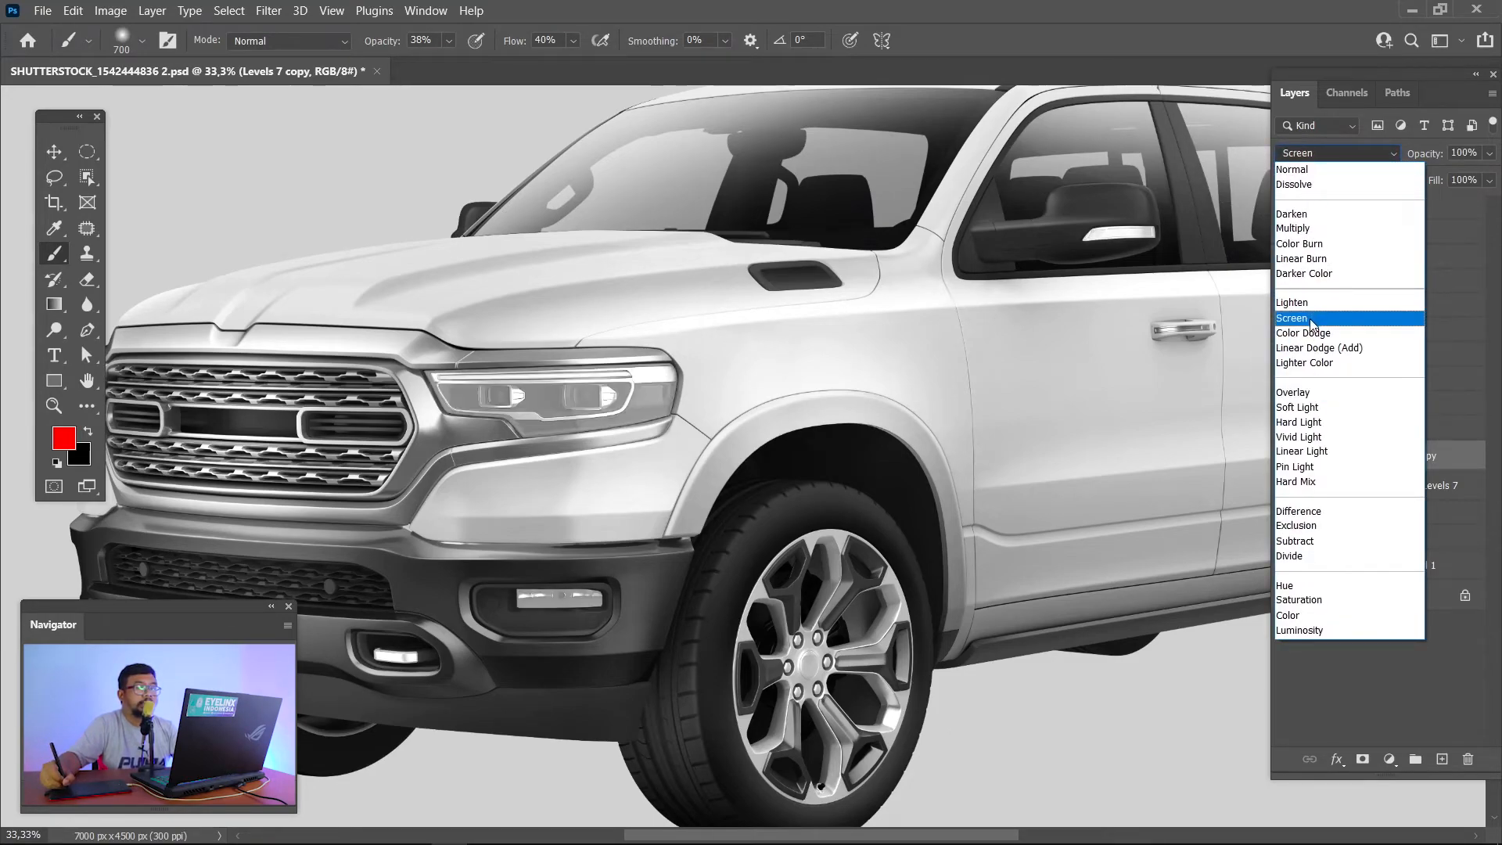
{"action": "left_click", "coordinate": [1312, 394]}
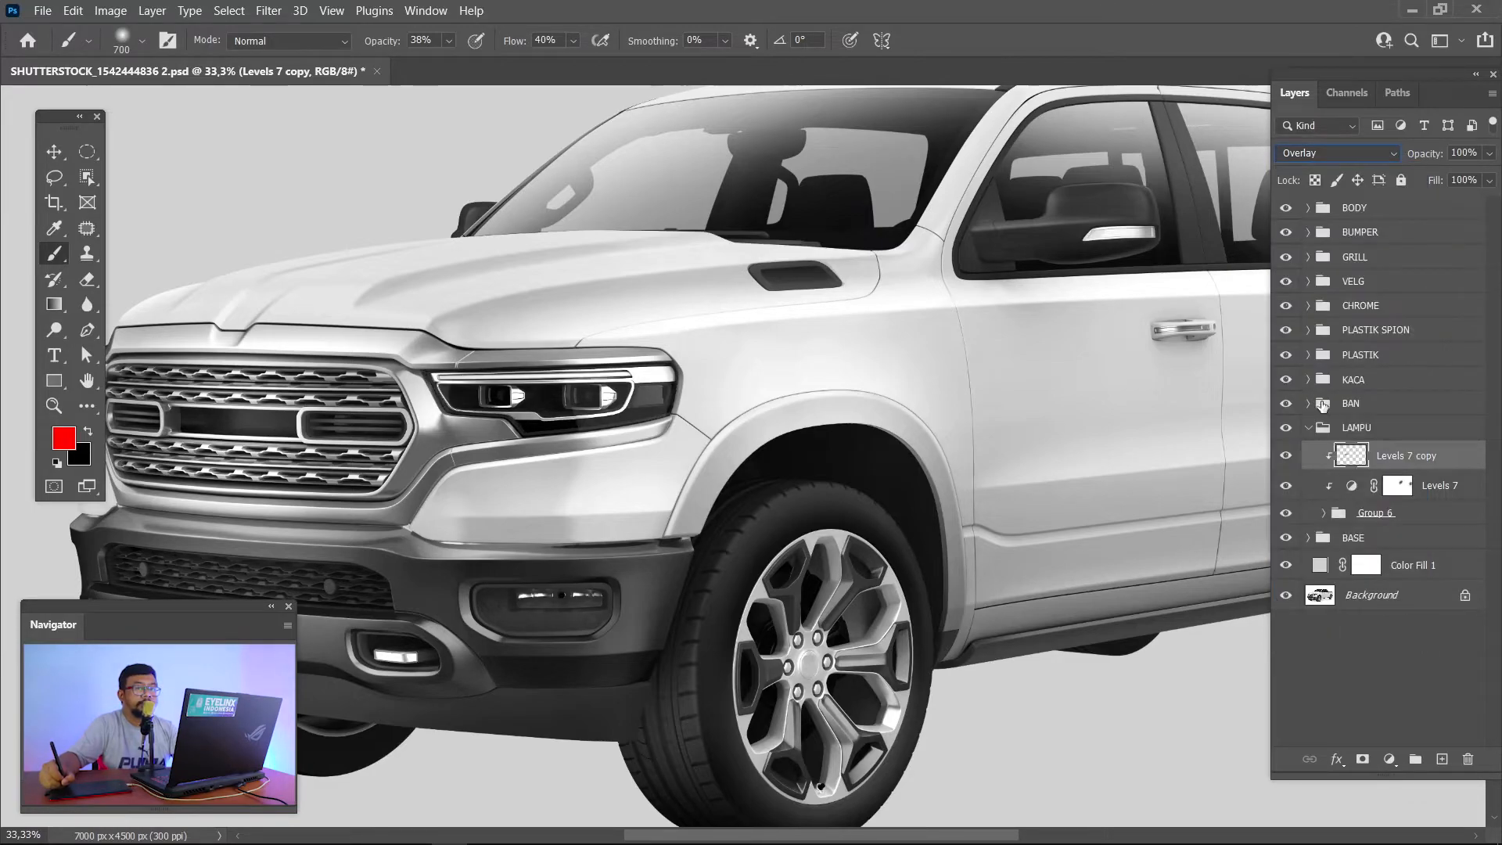
{"action": "left_click", "coordinate": [1285, 456]}
{"action": "left_click", "coordinate": [1285, 458]}
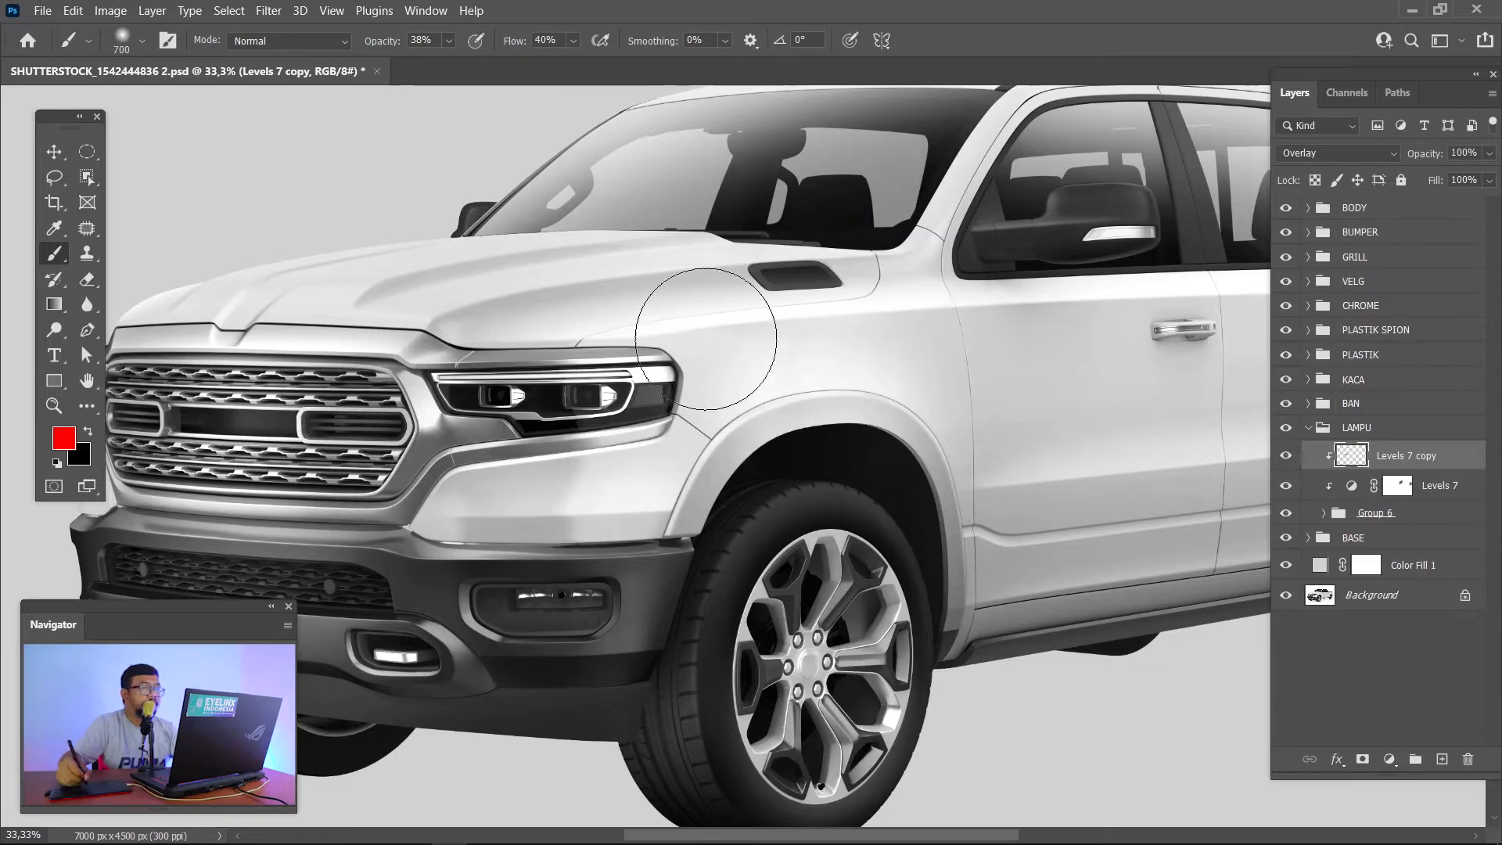
Step: Compare the headlight detail up close with and without the High Pass layer, and examine the whole truck in full-screen view
{"action": "key", "text": "z"}
{"action": "left_click_drag", "start_coordinate": [422, 331], "coordinate": [627, 456]}
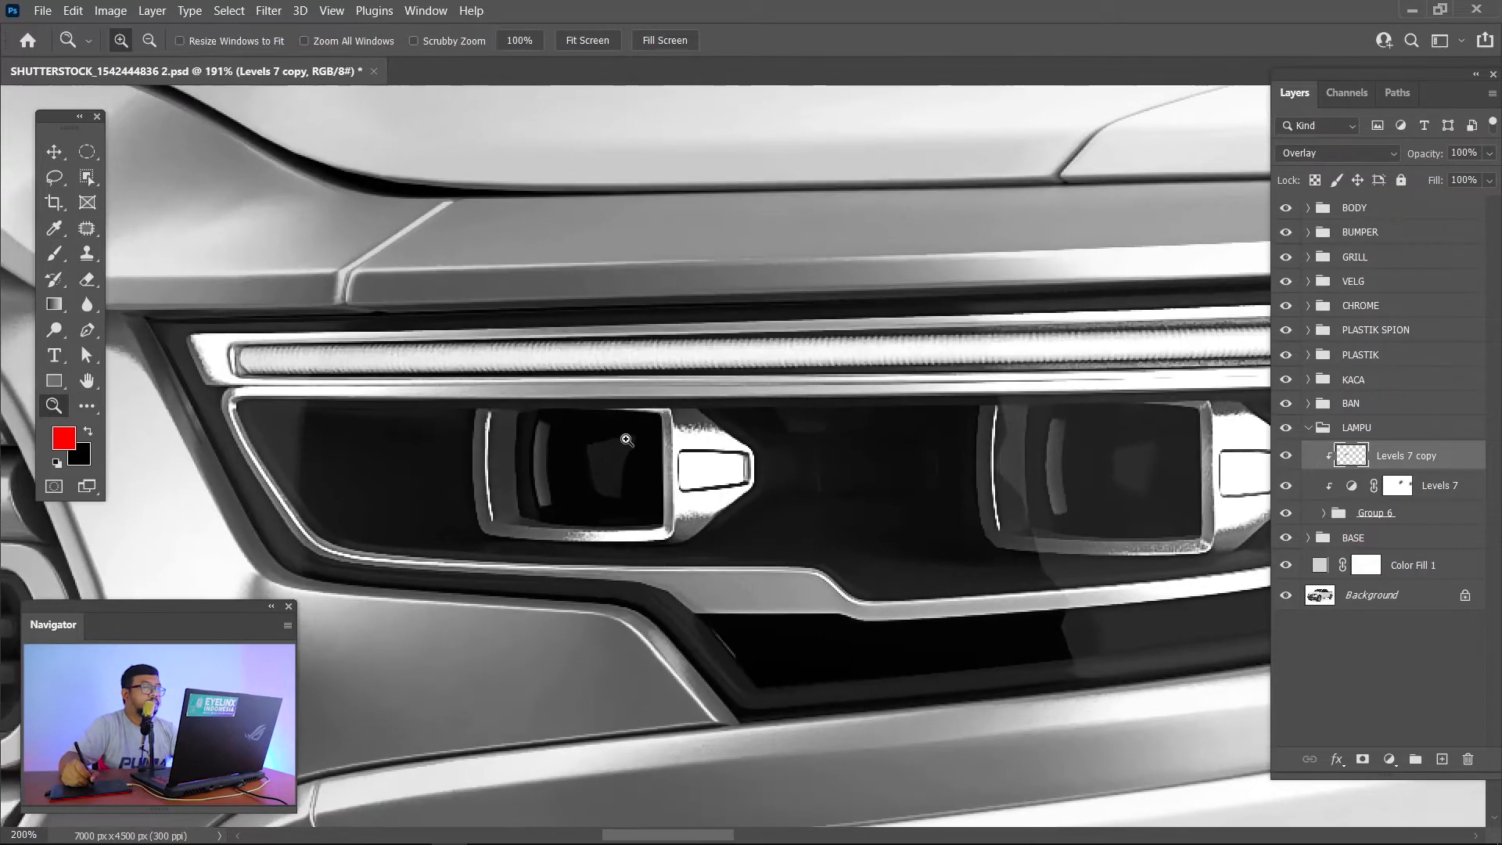
{"action": "left_click", "coordinate": [1287, 457]}
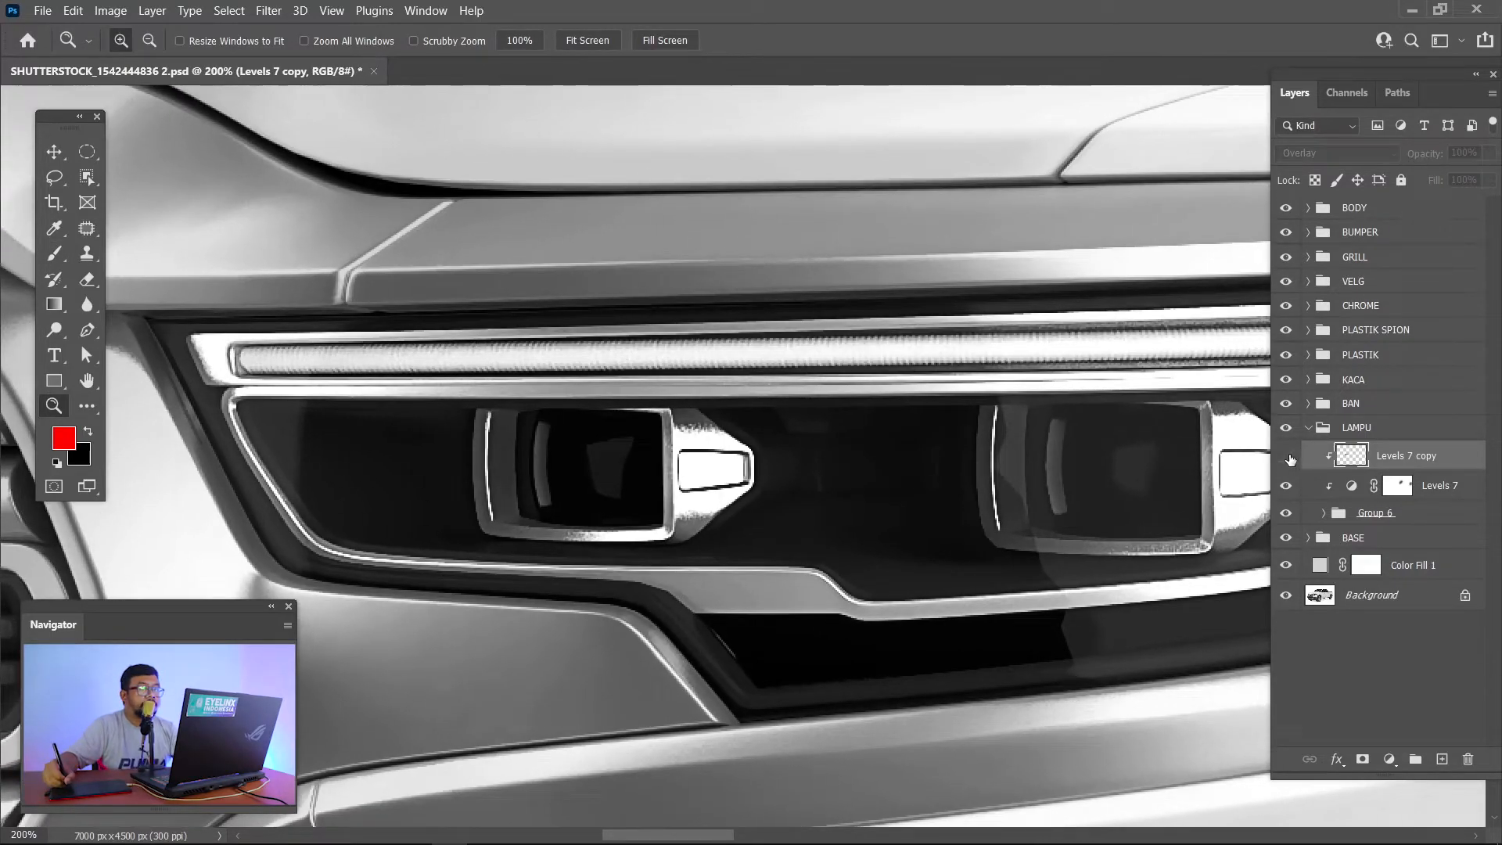
{"action": "left_click", "coordinate": [1287, 457]}
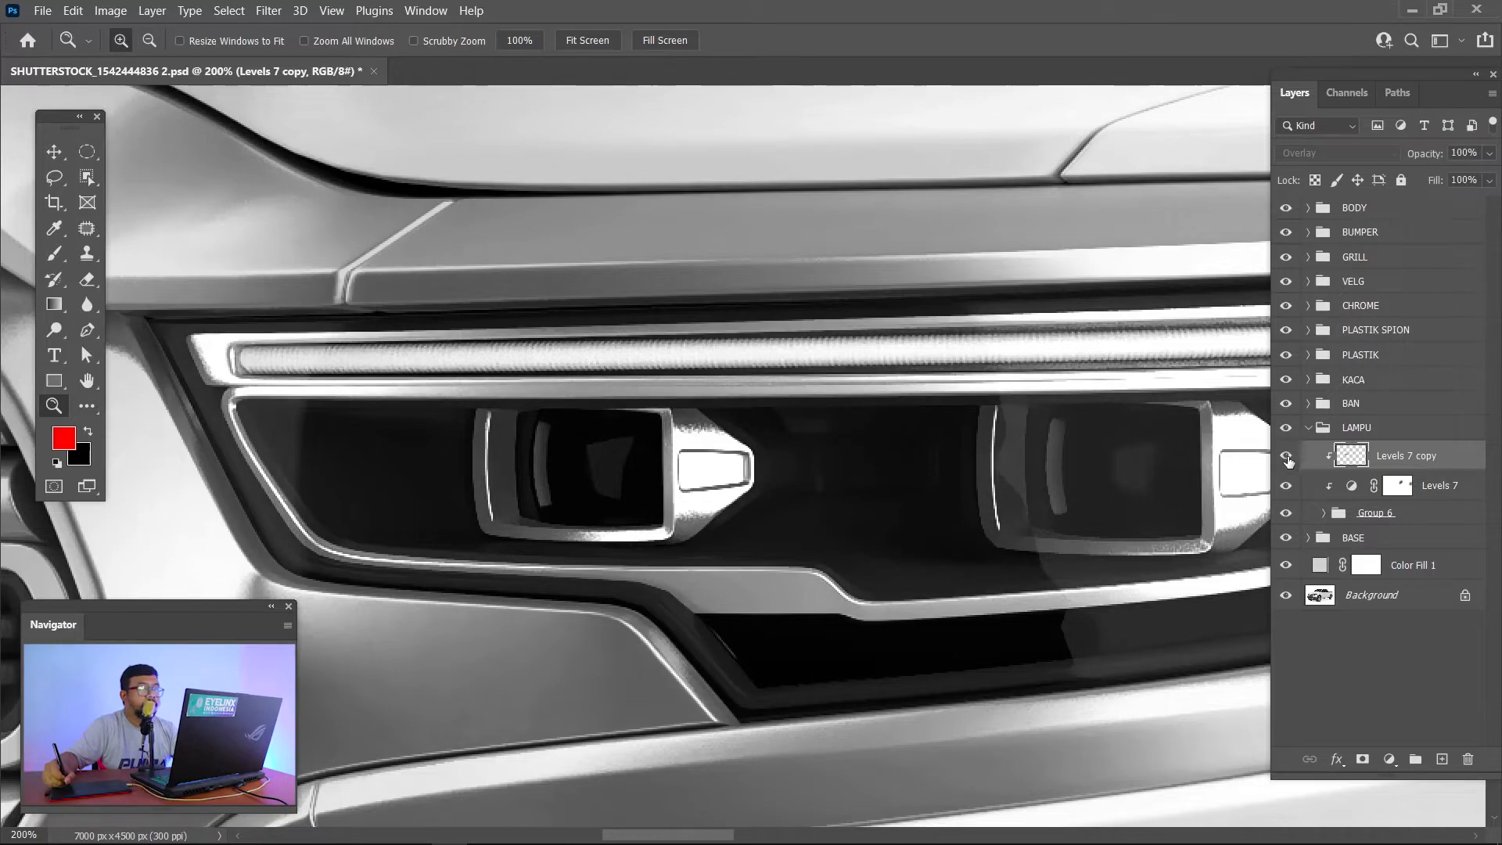
{"action": "left_click", "coordinate": [1287, 456]}
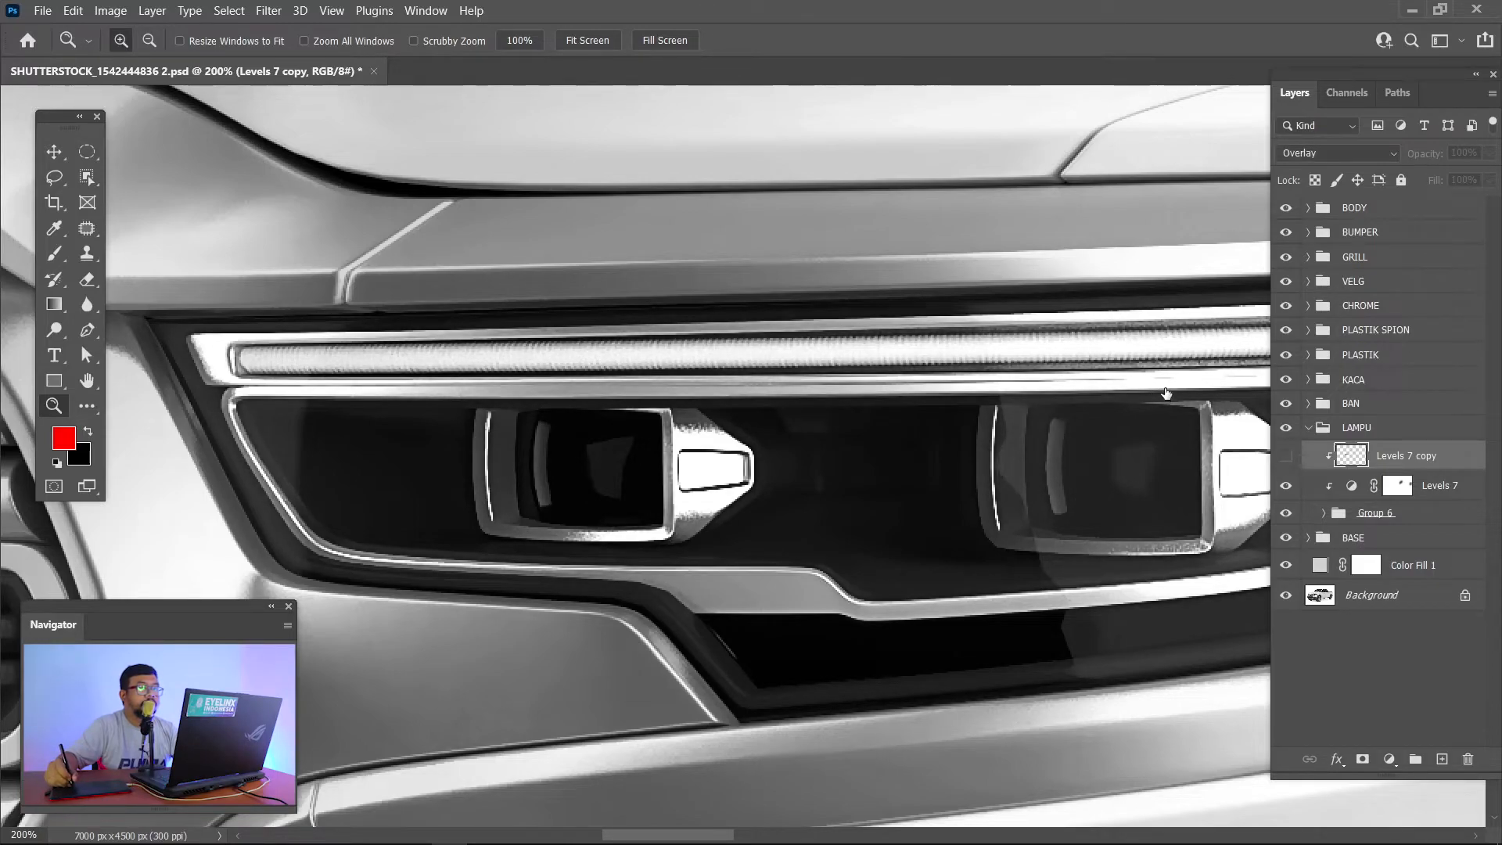
{"action": "left_click", "coordinate": [1124, 373]}
{"action": "left_click", "coordinate": [1121, 366]}
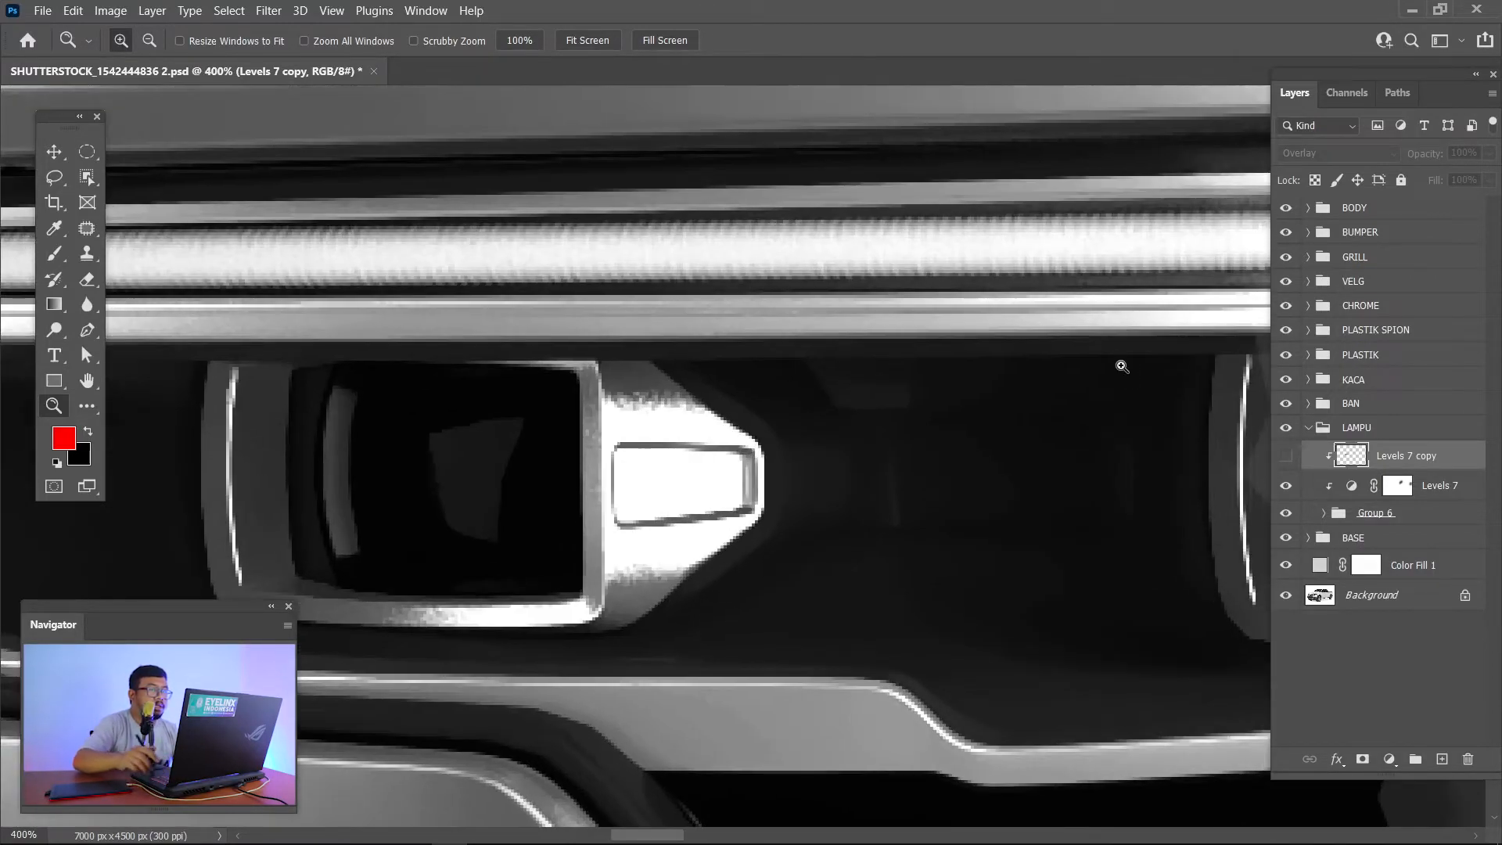
{"action": "left_click", "coordinate": [1287, 457]}
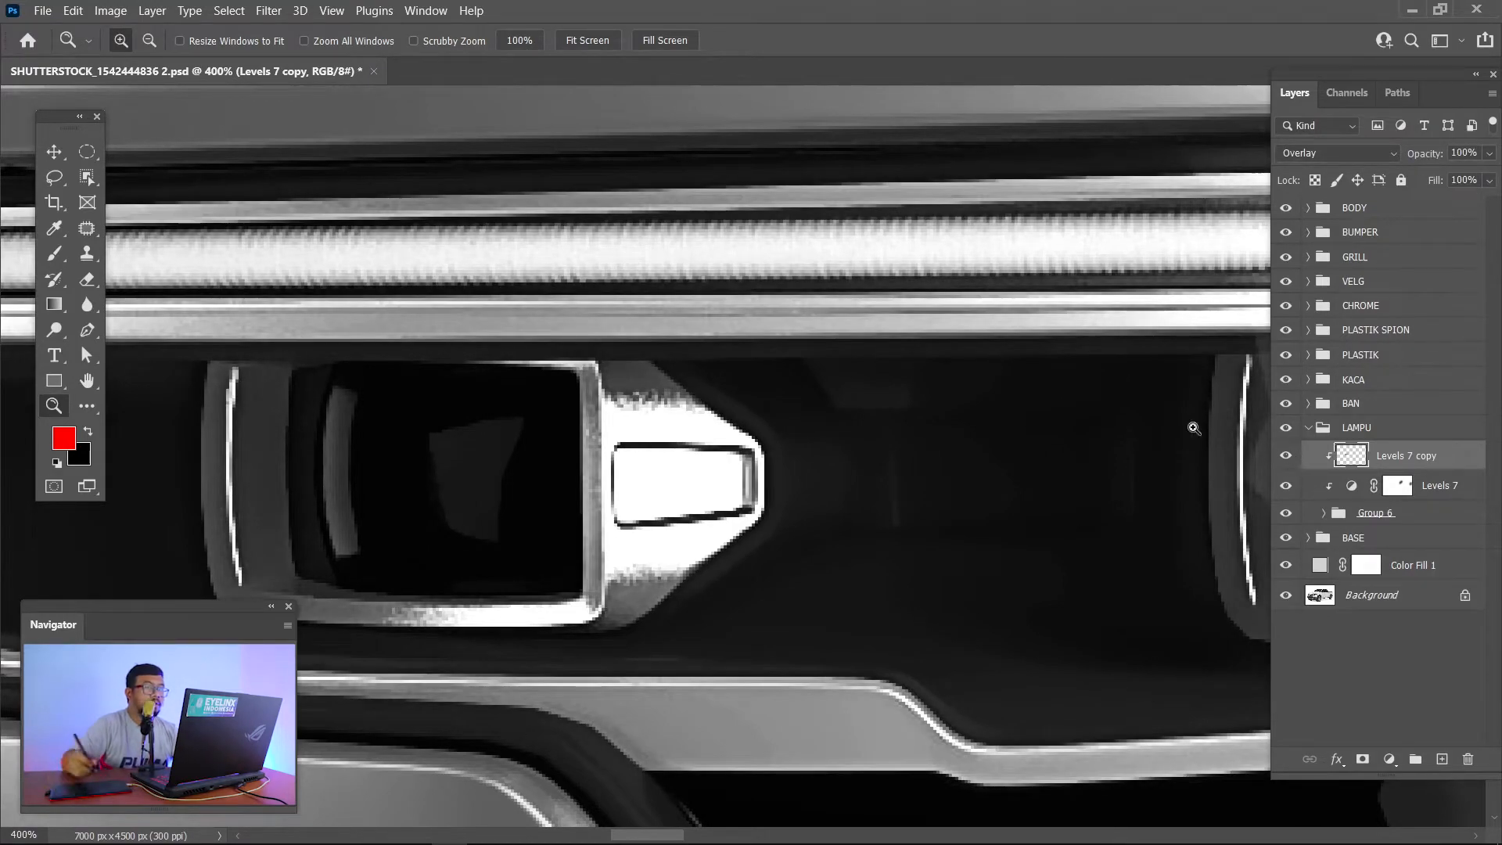
{"action": "key", "text": "ctrl+0"}
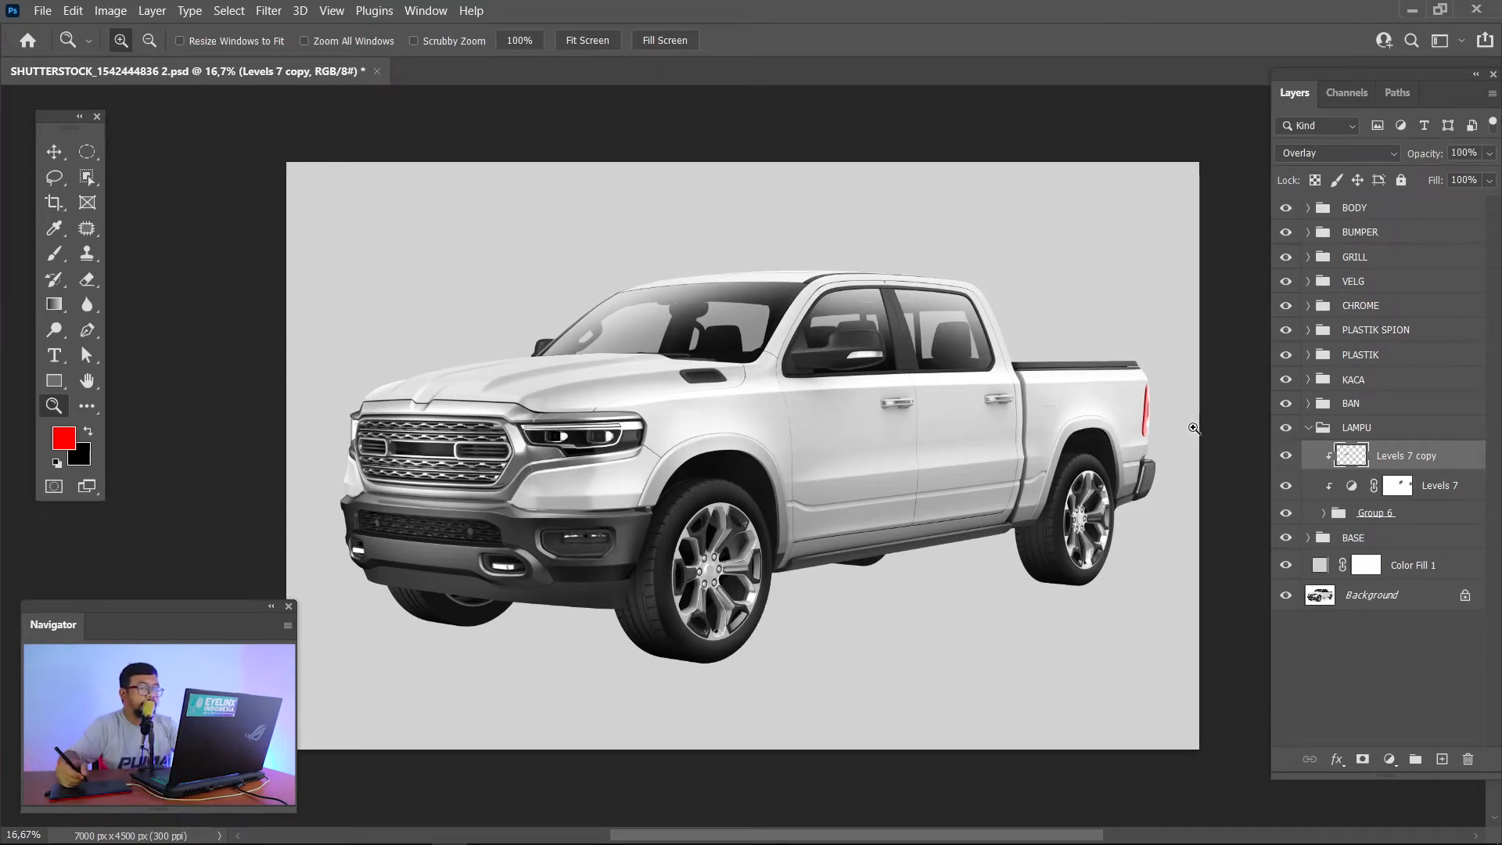
{"action": "key", "text": "b"}
{"action": "key", "text": "f"}
{"action": "key", "text": "f"}
{"action": "key", "text": "f"}
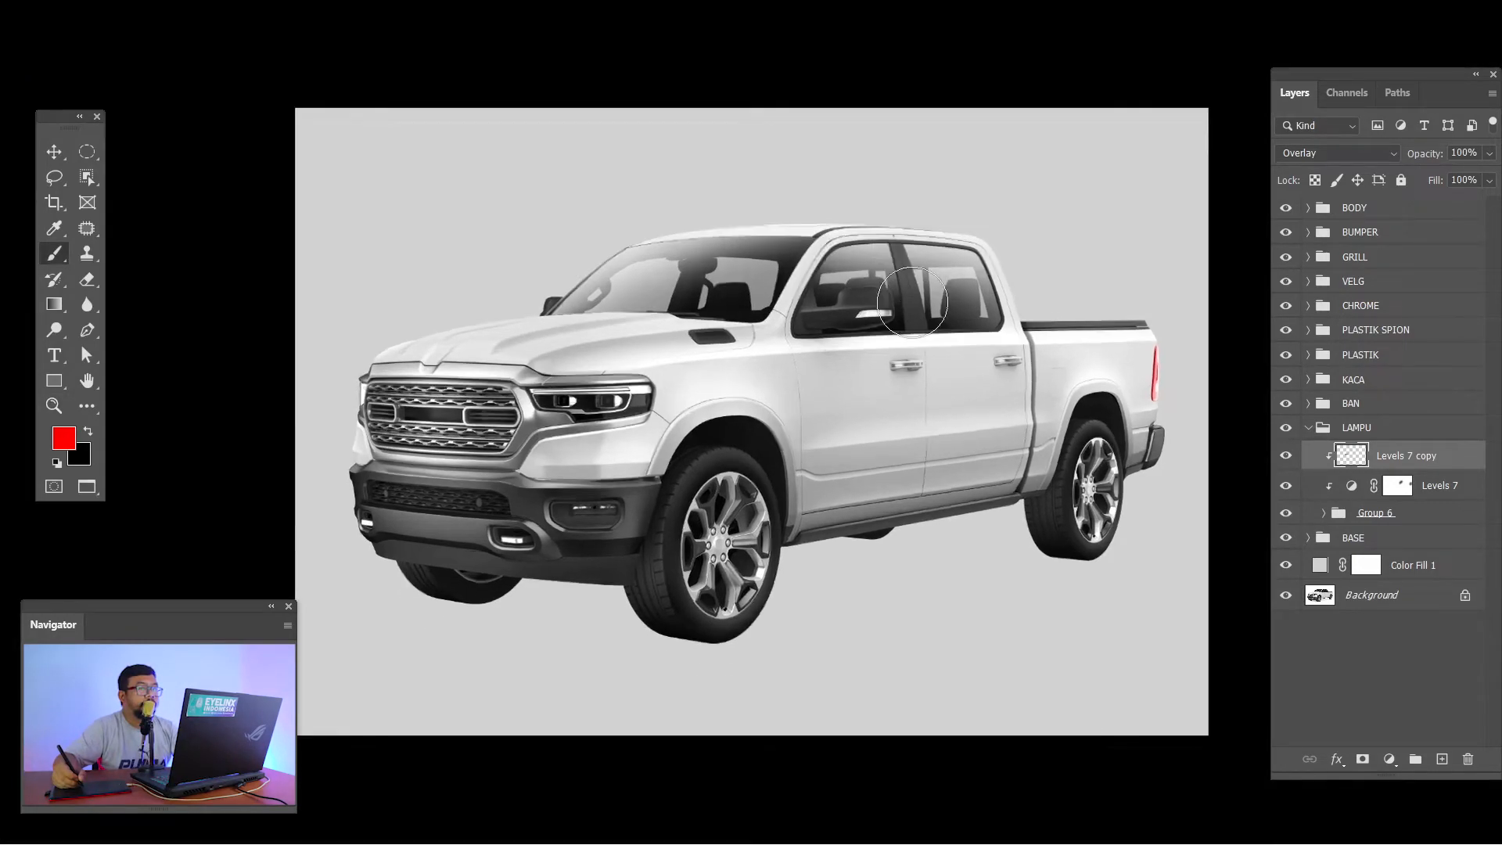
{"action": "key", "text": "ctrl+minus"}
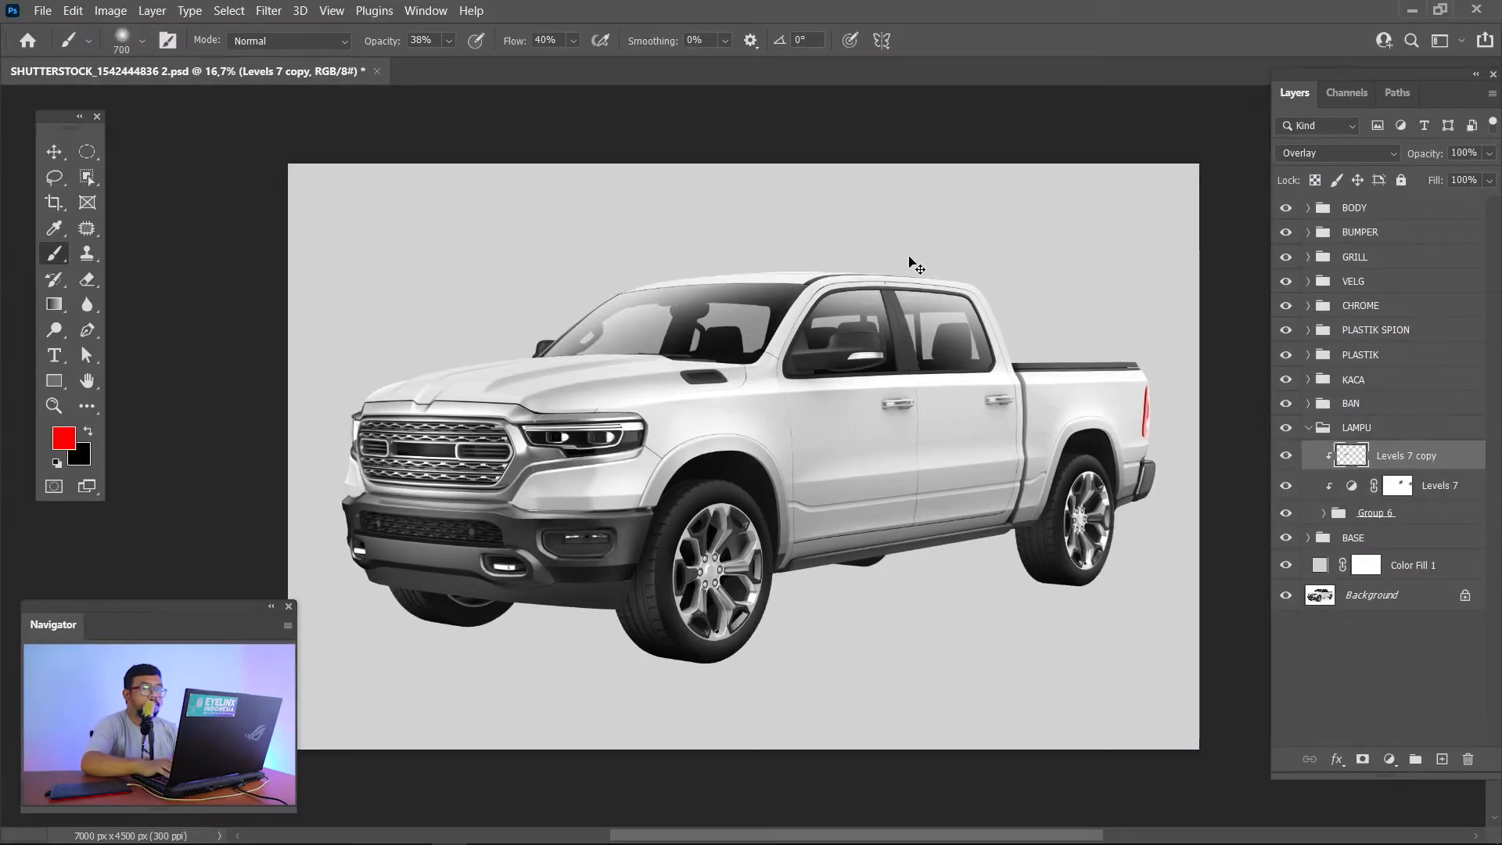
Step: Collapse the LAMPU group and put all the groups from BODY to BASE into one new group
{"action": "key", "text": "ctrl+plus"}
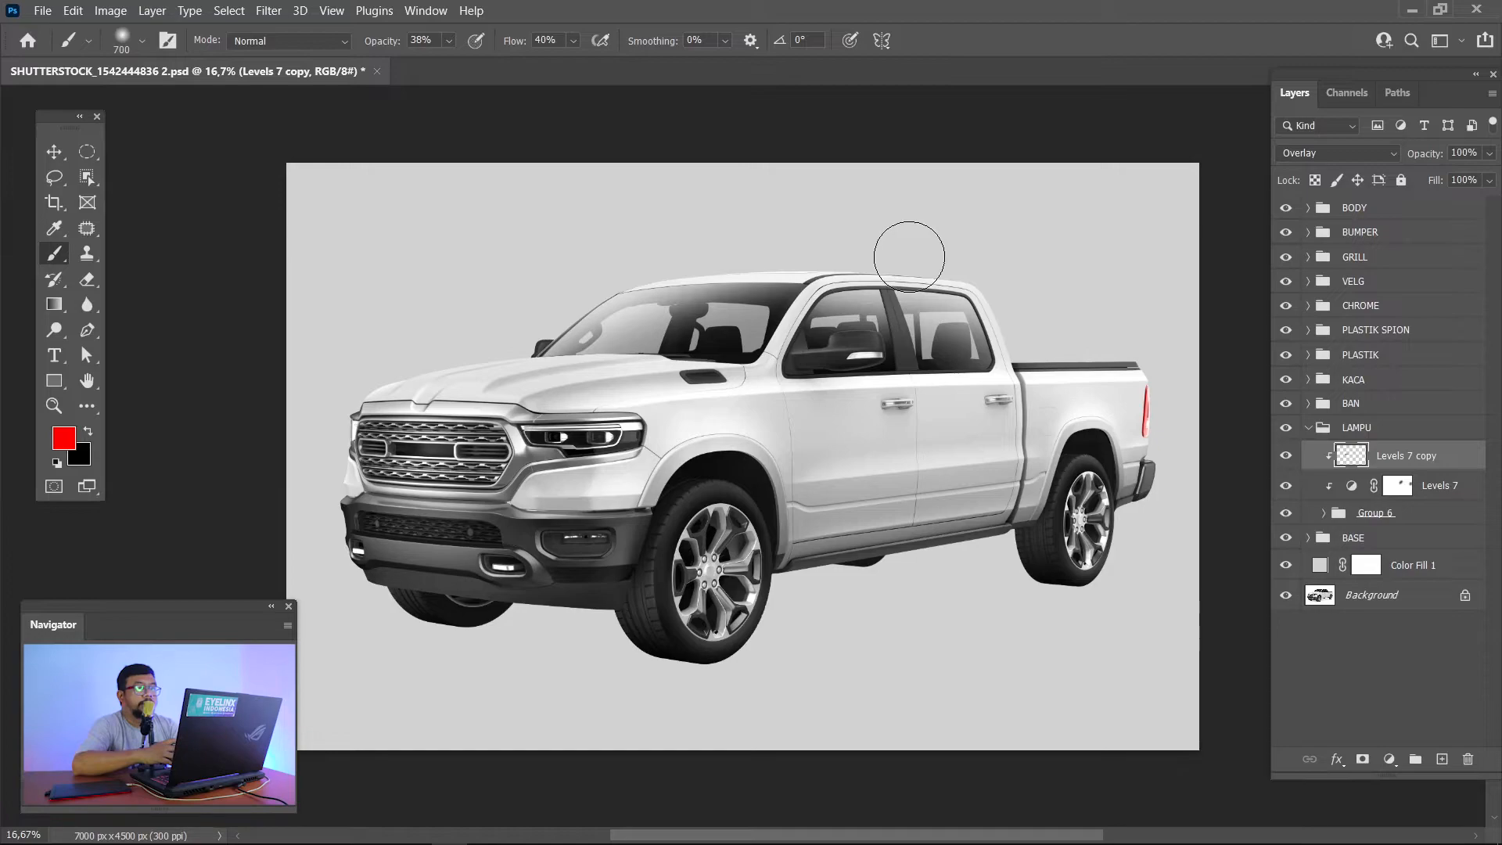
{"action": "left_click", "coordinate": [1308, 428]}
{"action": "left_click", "coordinate": [1384, 454]}
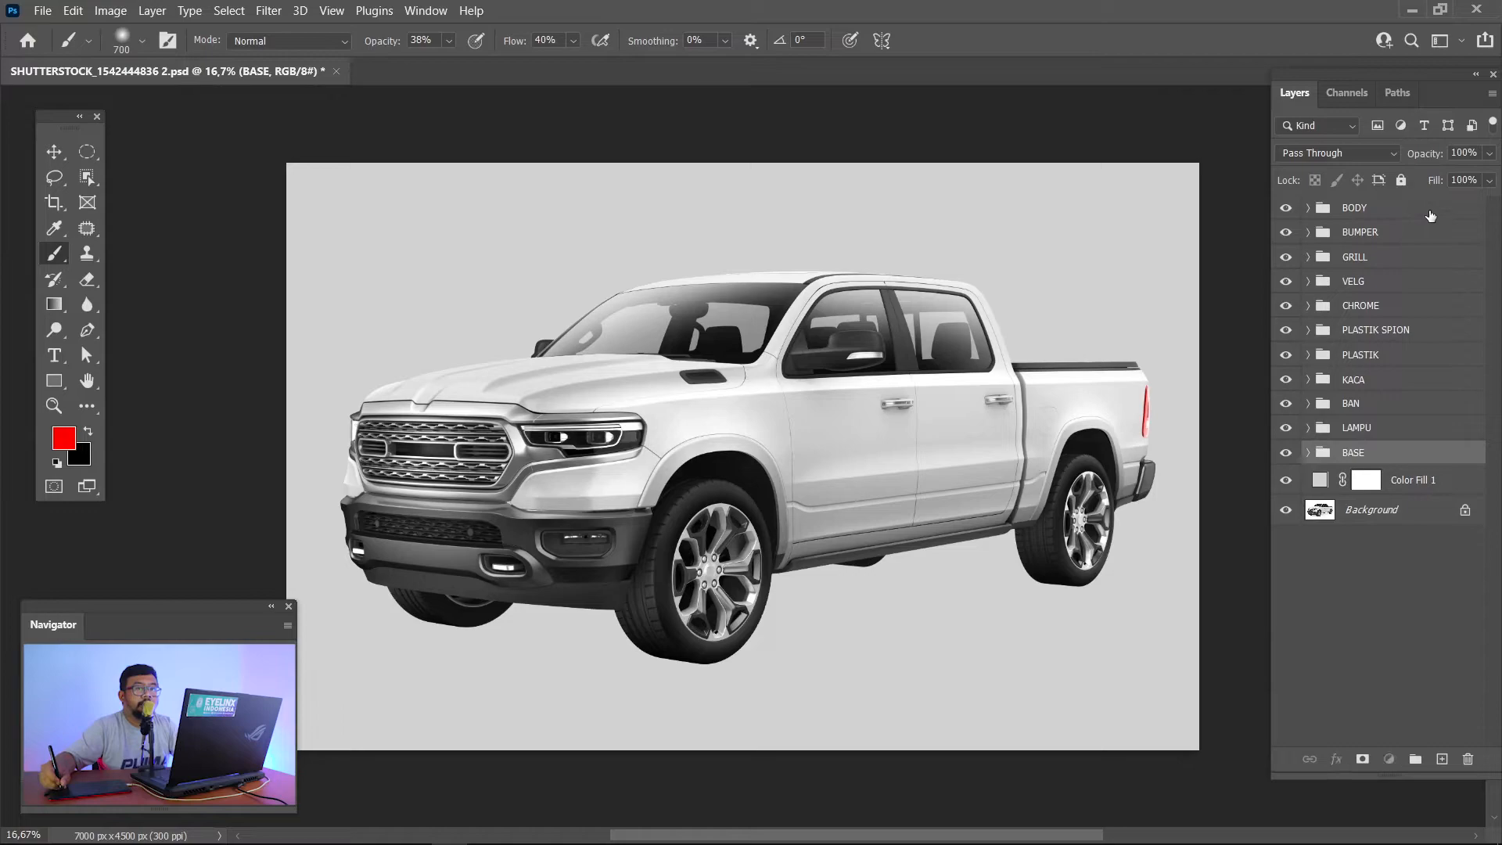
{"action": "left_click", "coordinate": [1428, 218], "text": "shift"}
{"action": "left_click_drag", "start_coordinate": [1415, 453], "coordinate": [1415, 759]}
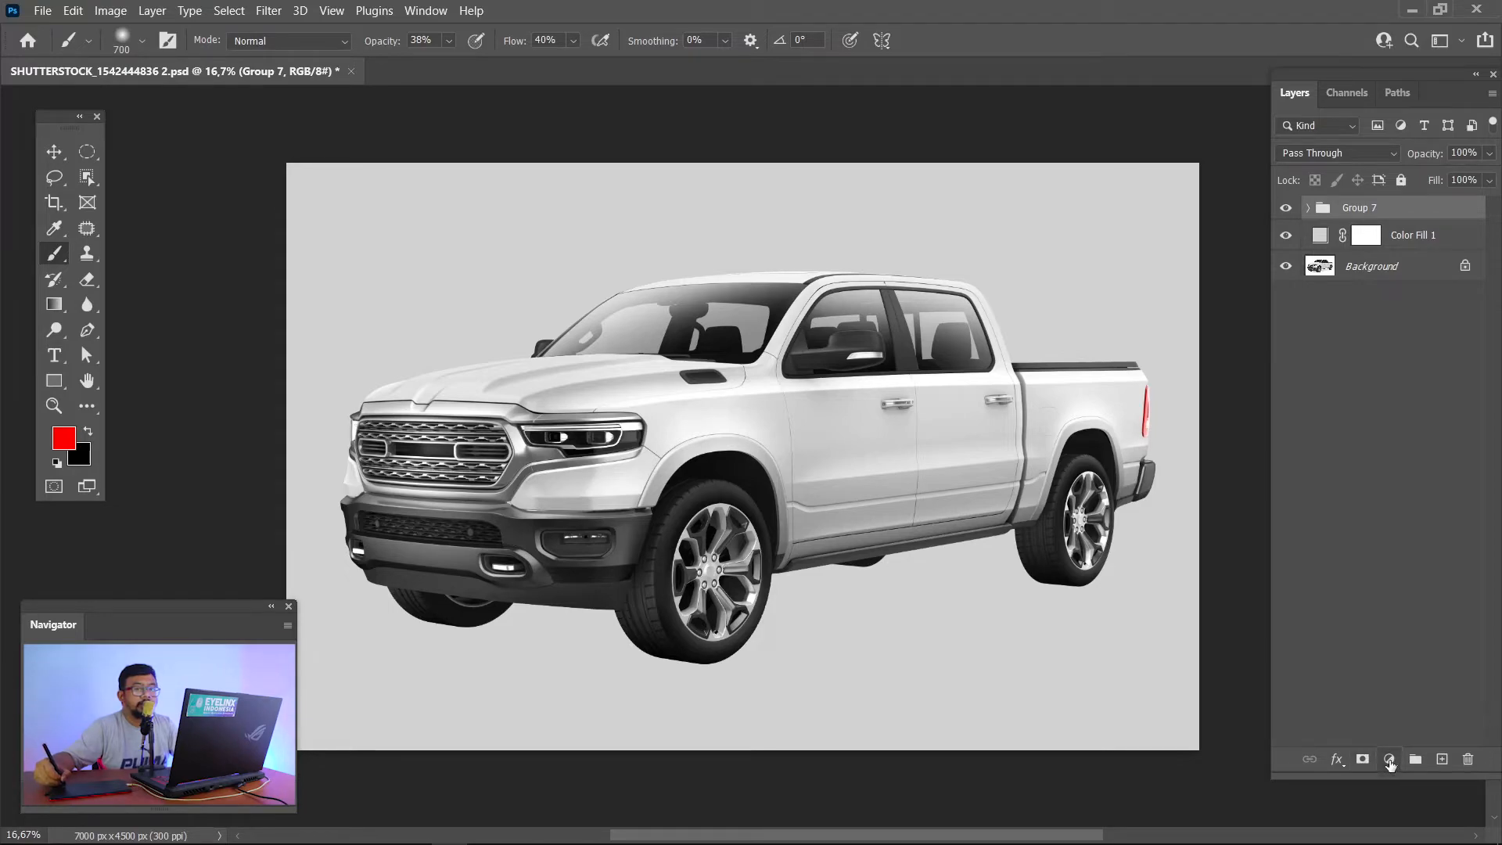
Step: Add a Levels adjustment above the new group with midtones at 0.91, and delete its layer mask
{"action": "left_click", "coordinate": [1390, 761]}
{"action": "left_click", "coordinate": [1425, 504]}
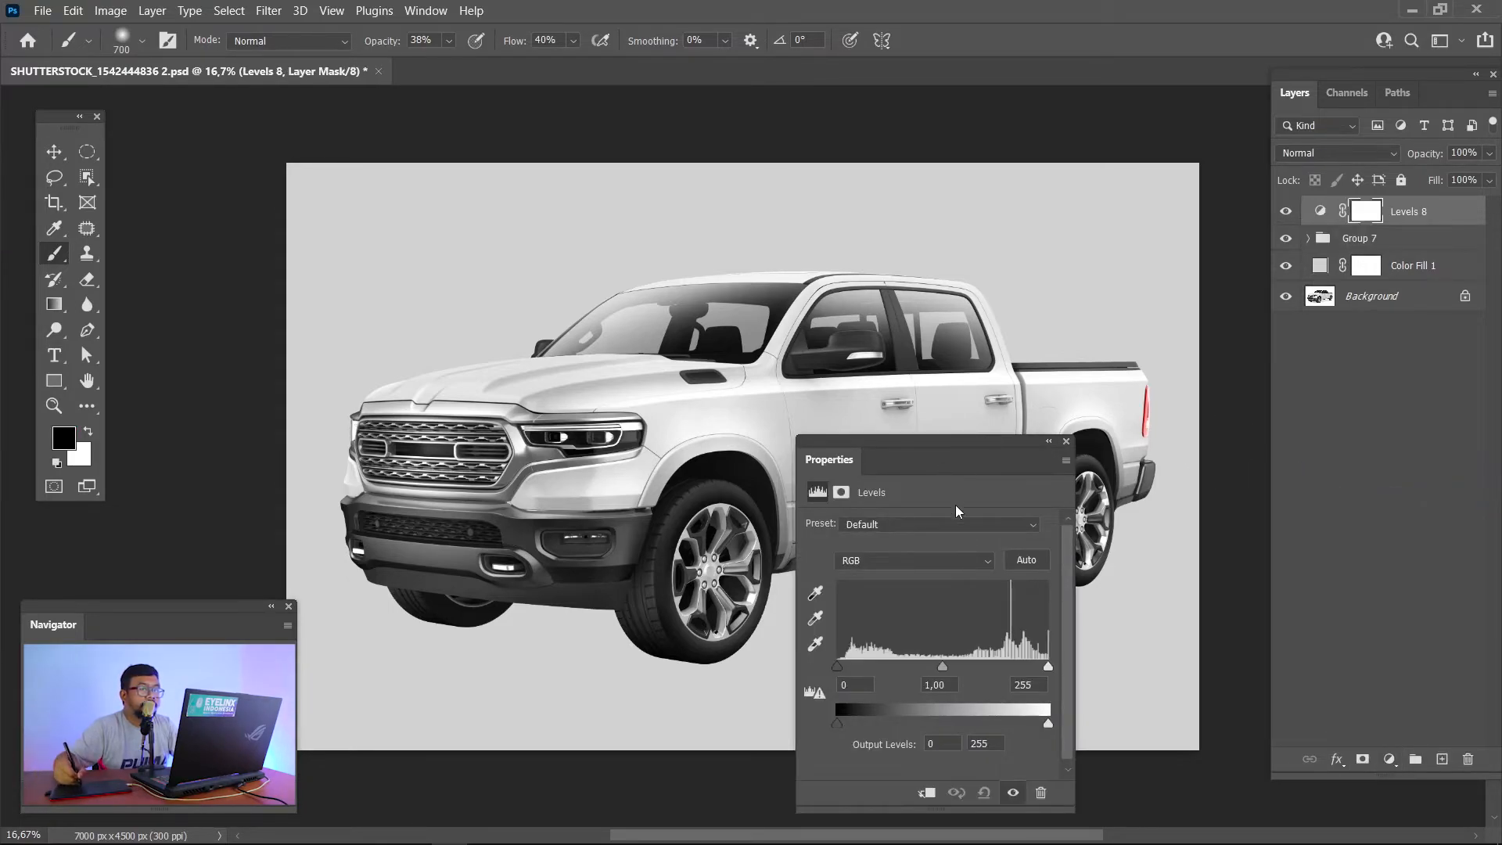
{"action": "left_click_drag", "start_coordinate": [948, 669], "coordinate": [951, 671]}
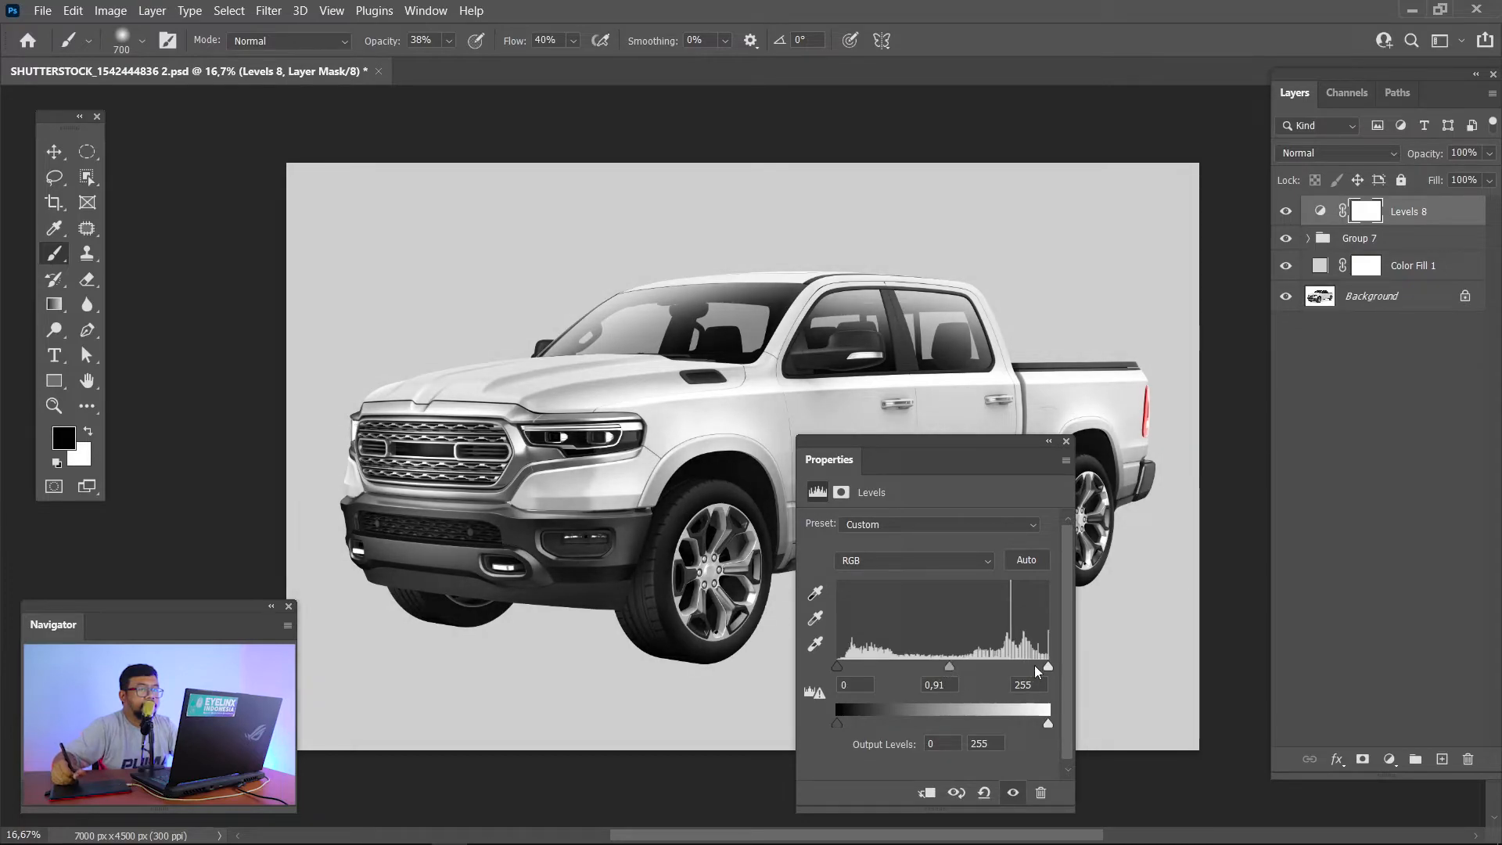
{"action": "left_click", "coordinate": [1066, 443]}
{"action": "key", "text": "Delete"}
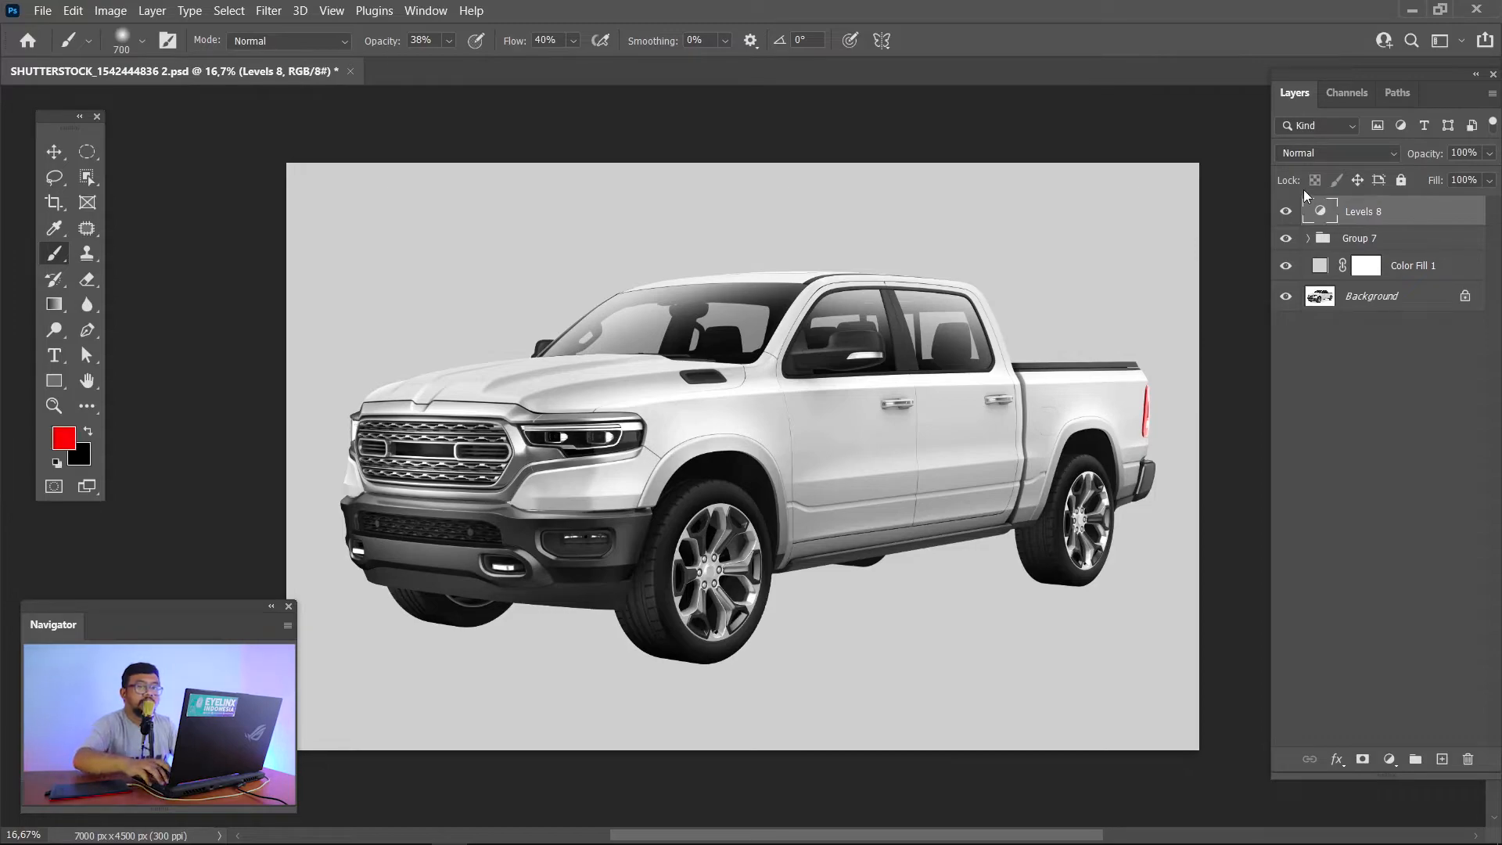
Step: Add a Brightness/Contrast adjustment with Brightness -6 and clip it to the Levels 8 layer
{"action": "left_click", "coordinate": [1390, 759]}
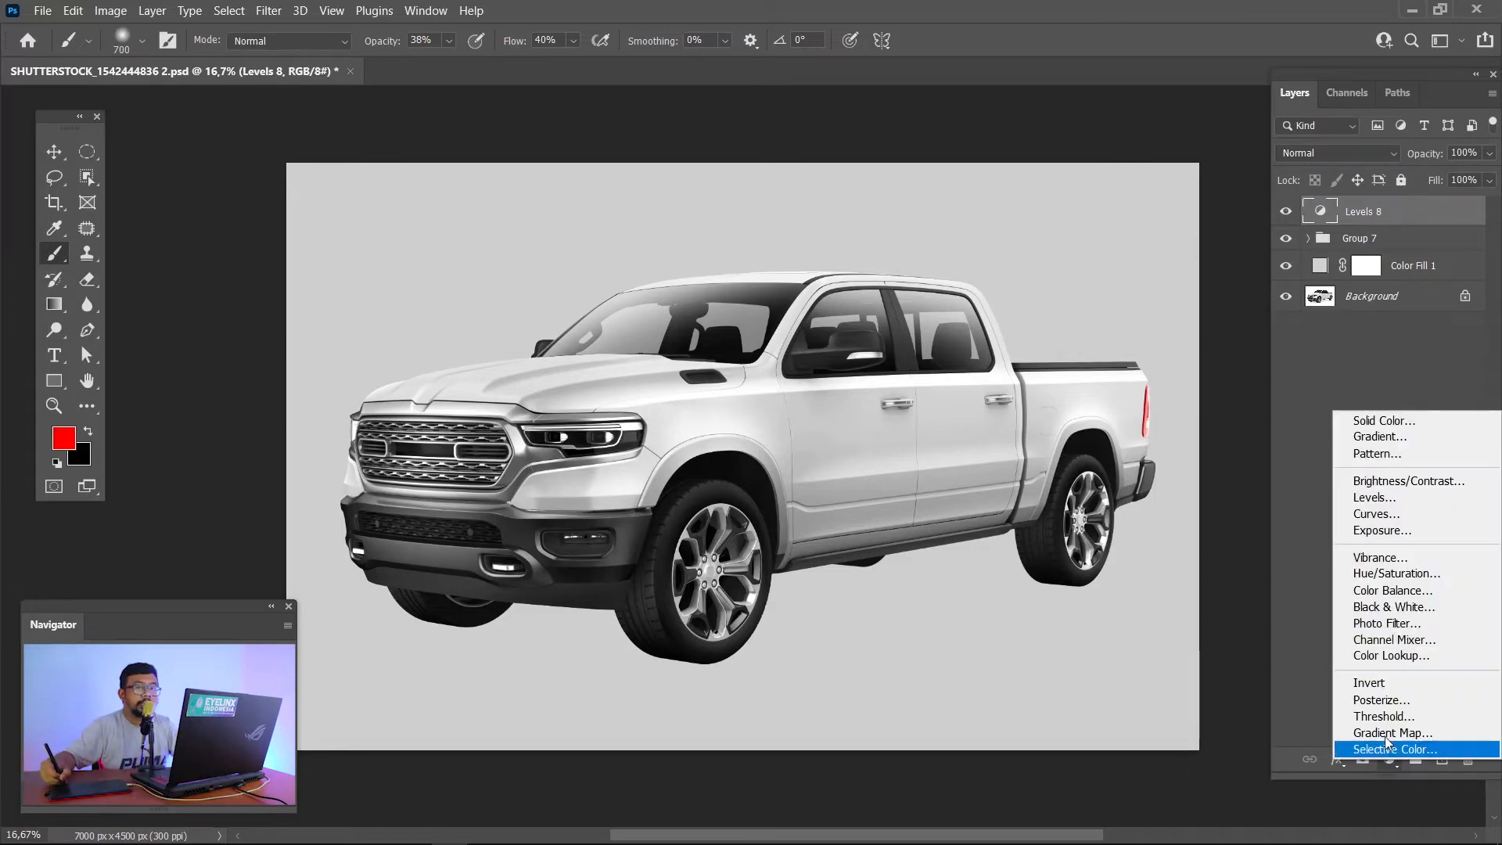
{"action": "left_click", "coordinate": [1408, 480]}
{"action": "left_click_drag", "start_coordinate": [926, 581], "coordinate": [923, 578]}
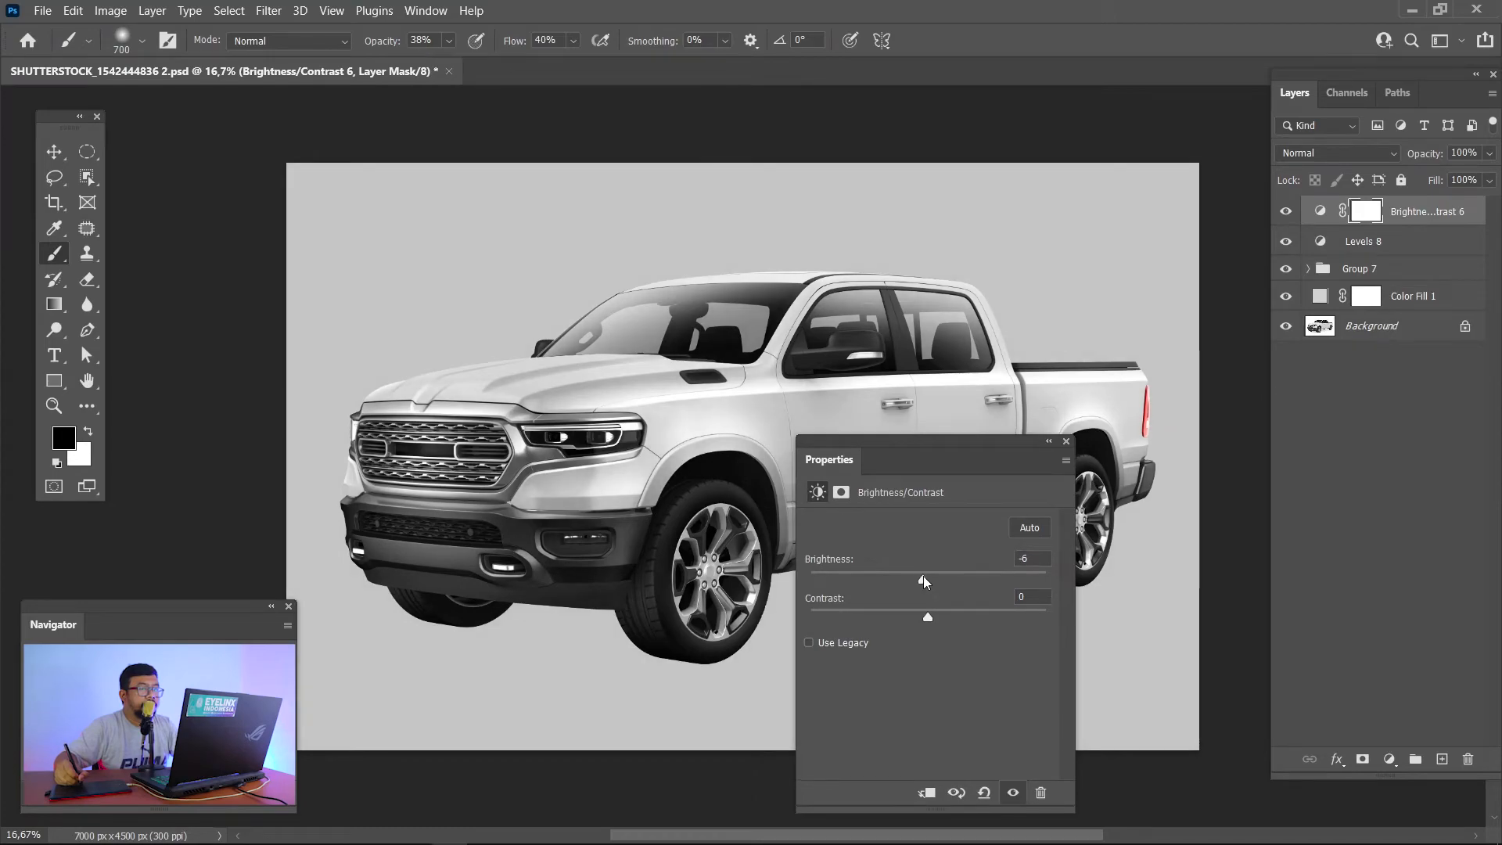
{"action": "right_click", "coordinate": [1454, 213]}
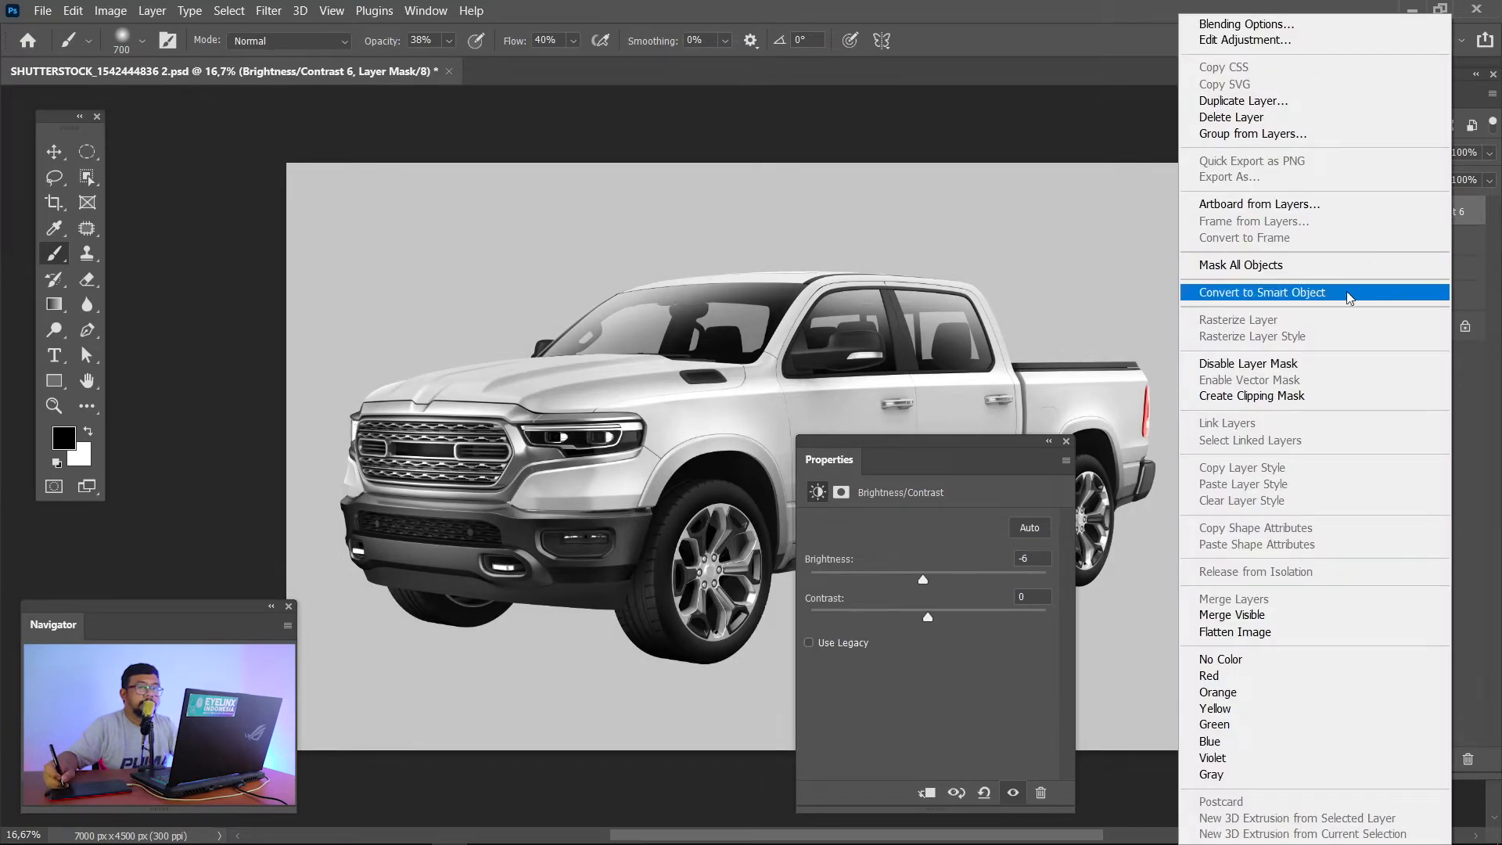
{"action": "left_click", "coordinate": [1303, 395]}
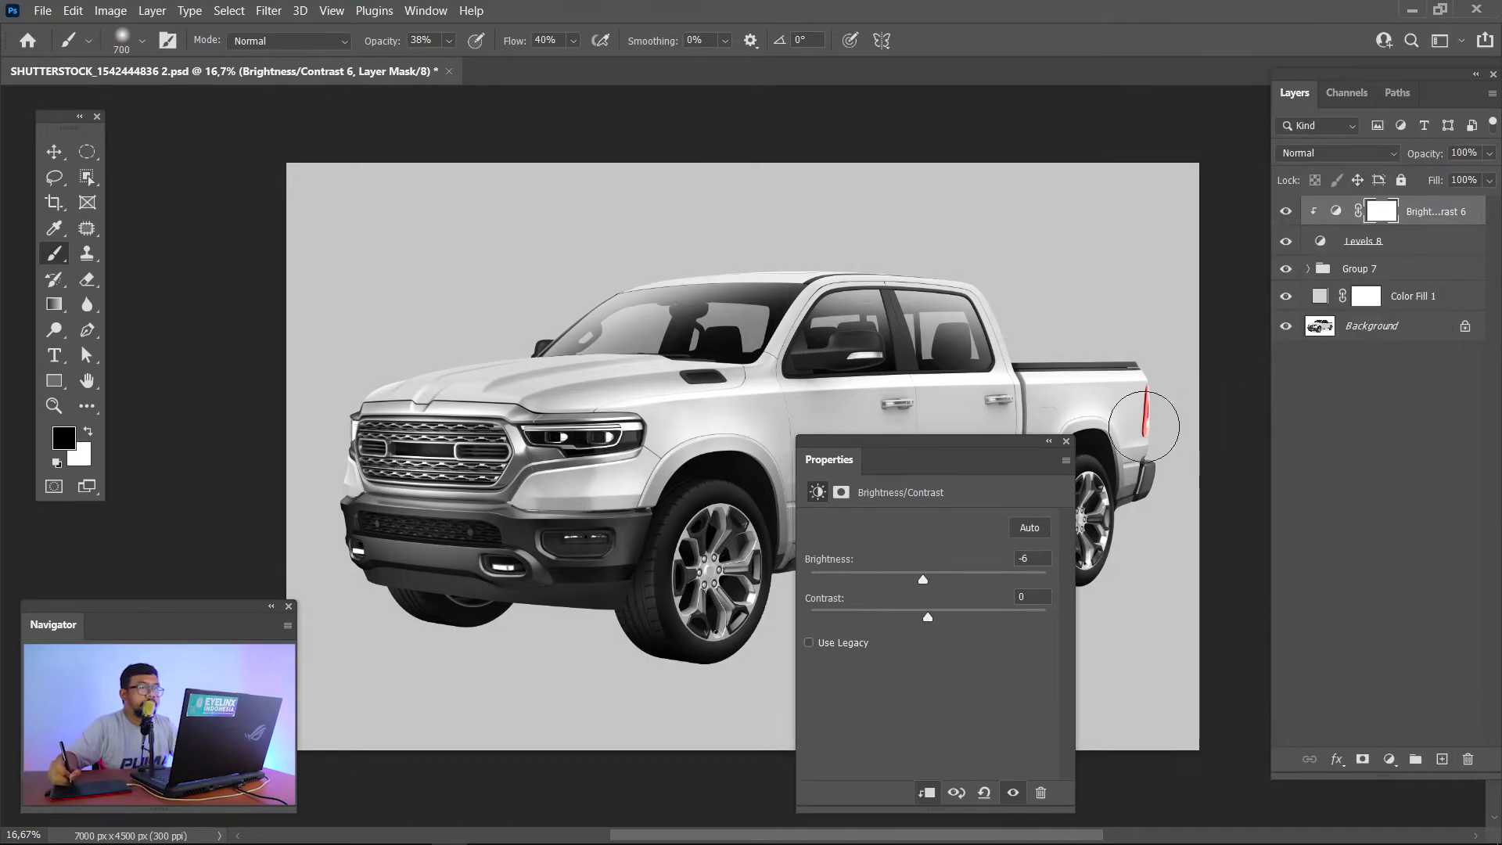
{"action": "left_click", "coordinate": [1067, 443]}
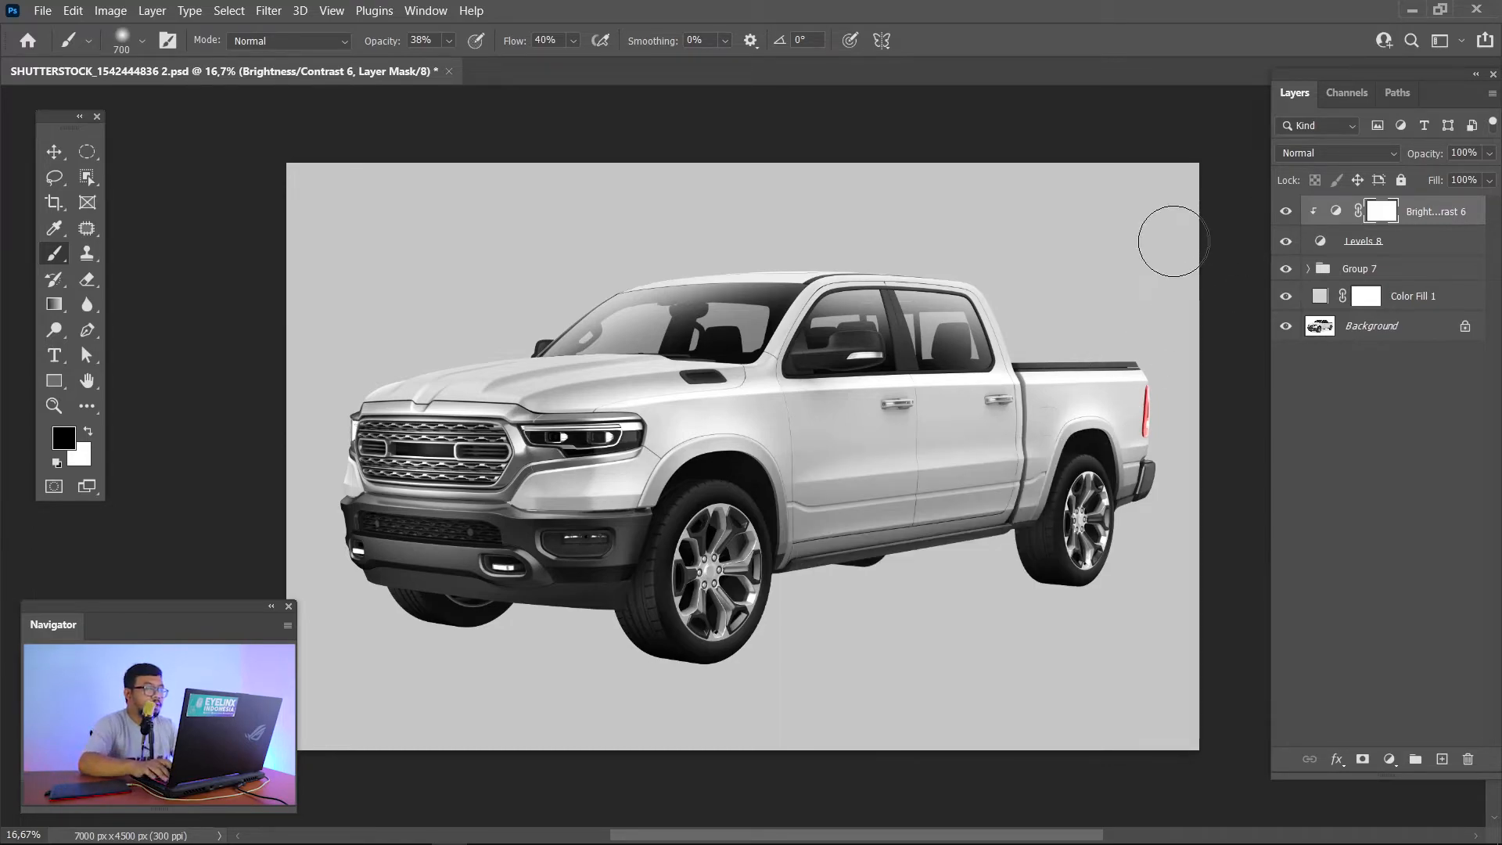
{"action": "key", "text": "x"}
{"action": "key", "text": "ctrl+BackSpace"}
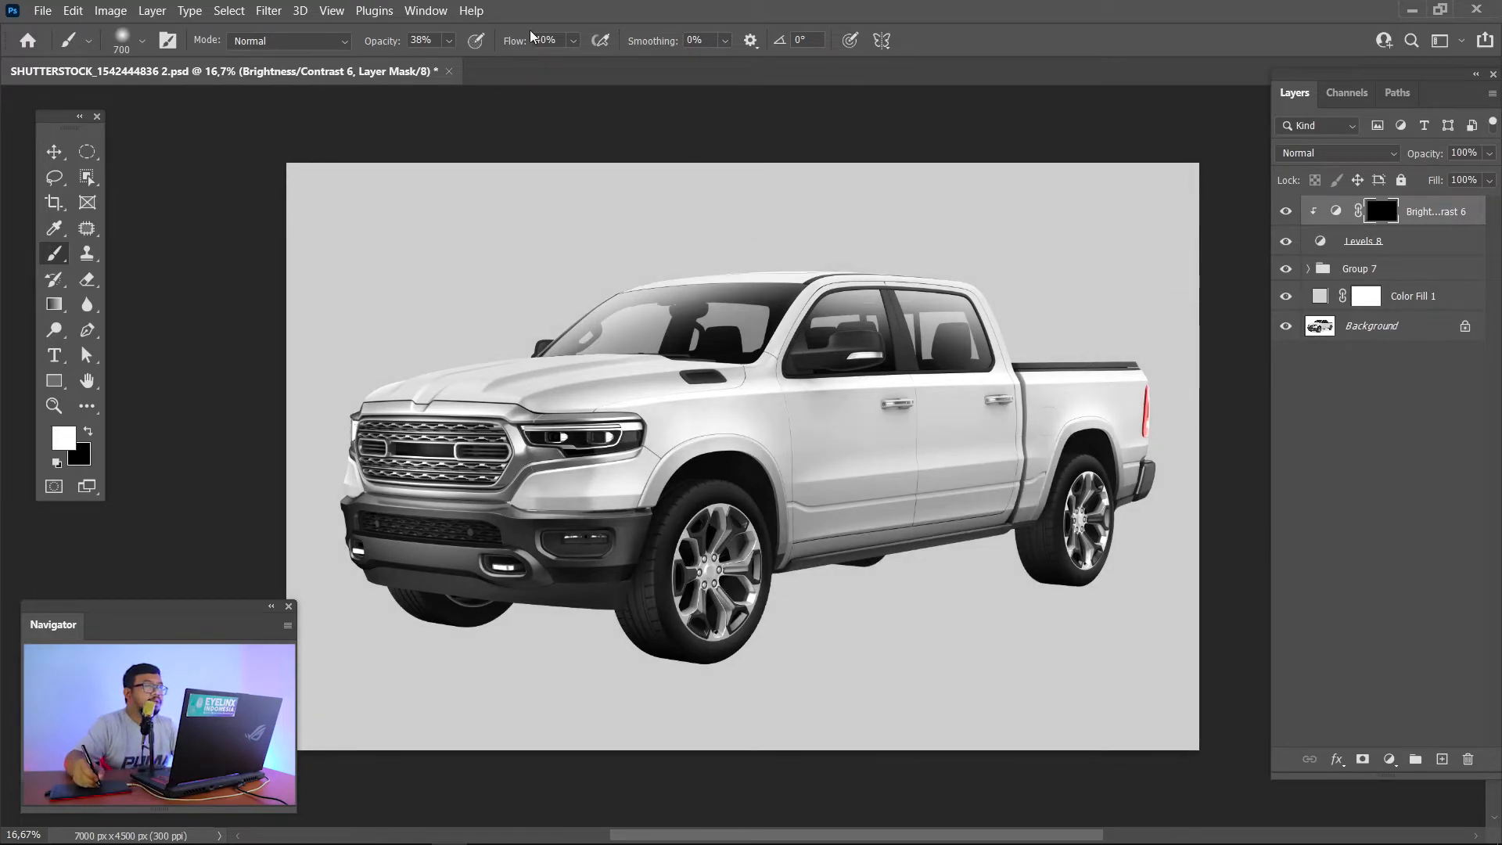
{"action": "key", "text": "ctrl+z"}
Step: Set the clipped Brightness/Contrast adjustment to Brightness -22 and Contrast 18, and select its layer mask
{"action": "double_click", "coordinate": [1336, 212]}
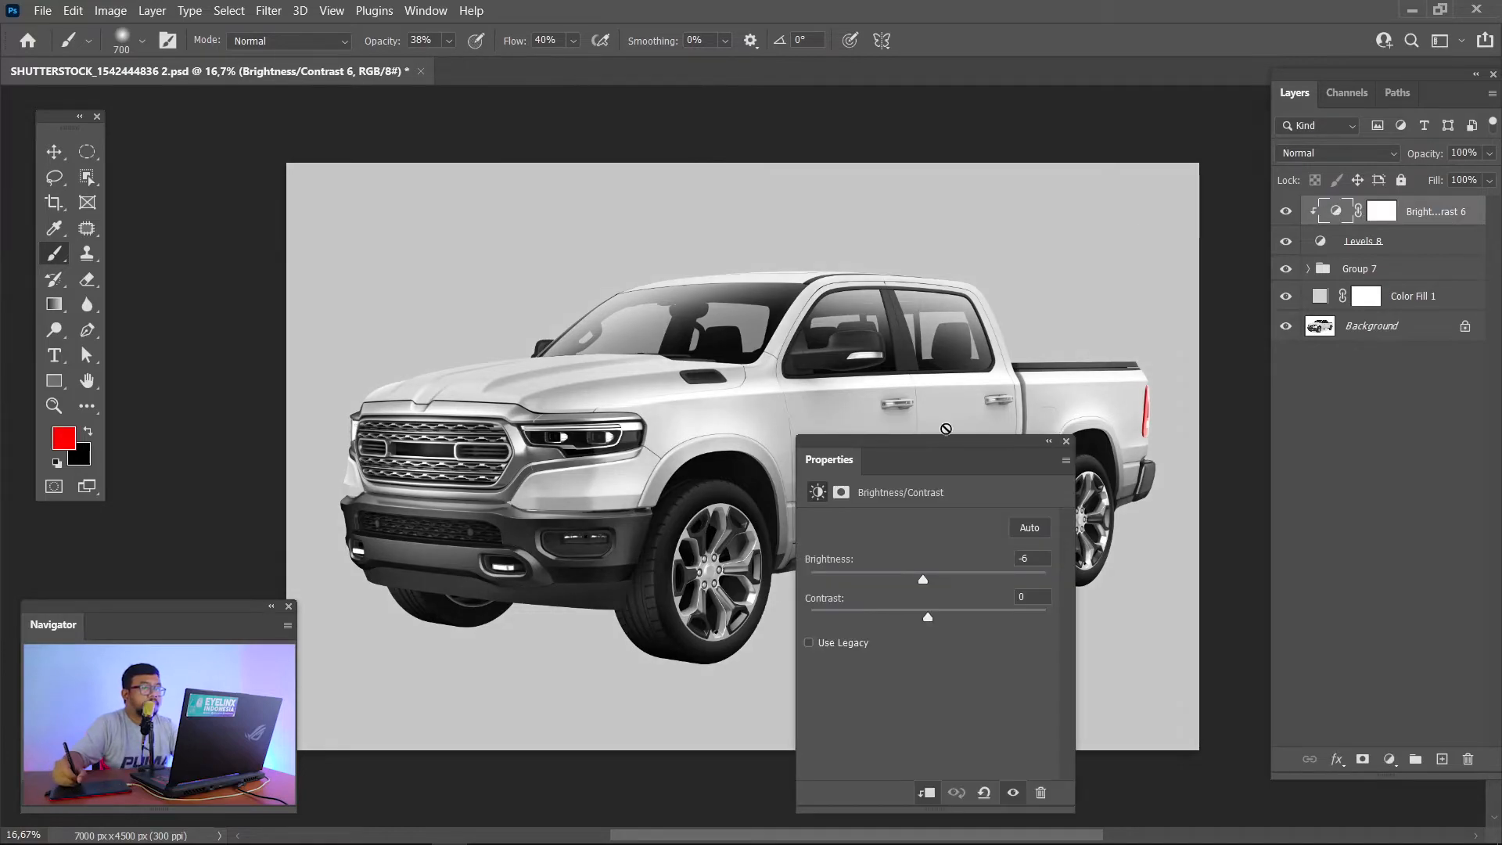
{"action": "left_click", "coordinate": [909, 579]}
{"action": "left_click", "coordinate": [949, 618]}
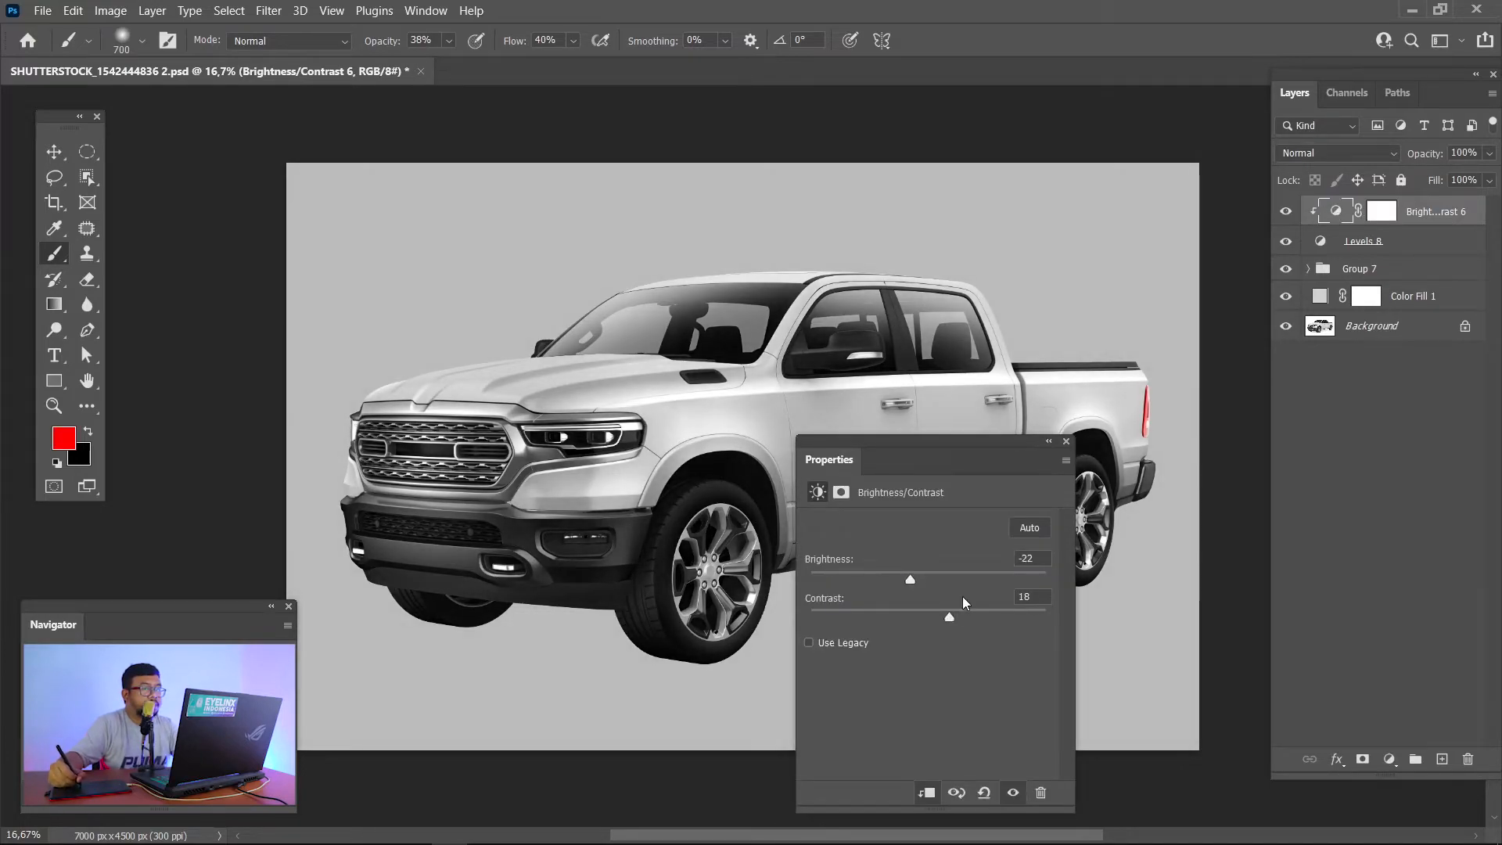
{"action": "left_click", "coordinate": [1067, 442]}
{"action": "left_click", "coordinate": [1382, 213]}
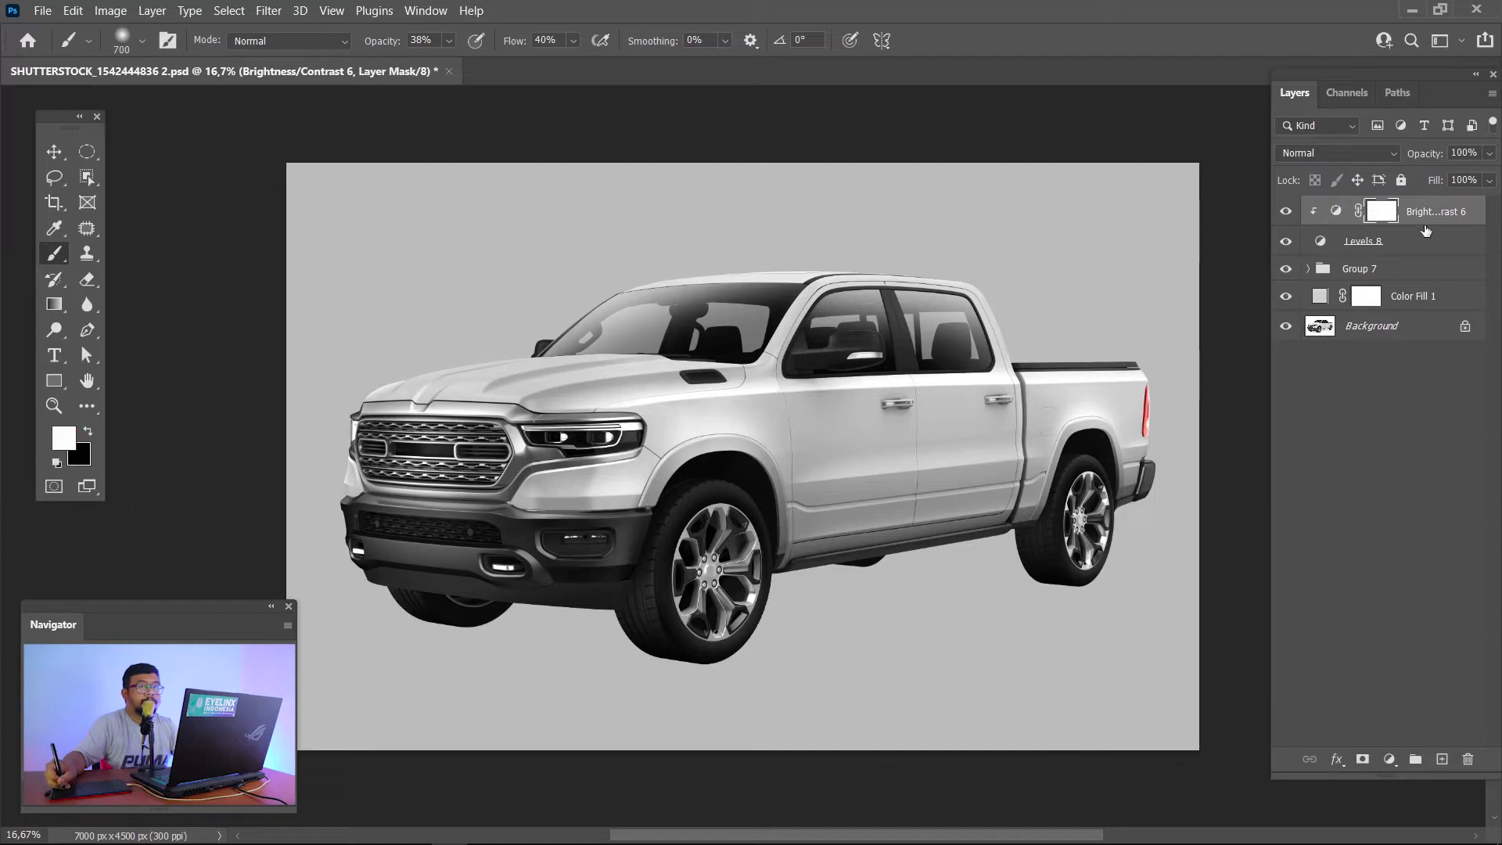
{"action": "right_click", "coordinate": [1453, 211]}
{"action": "left_click", "coordinate": [1315, 391]}
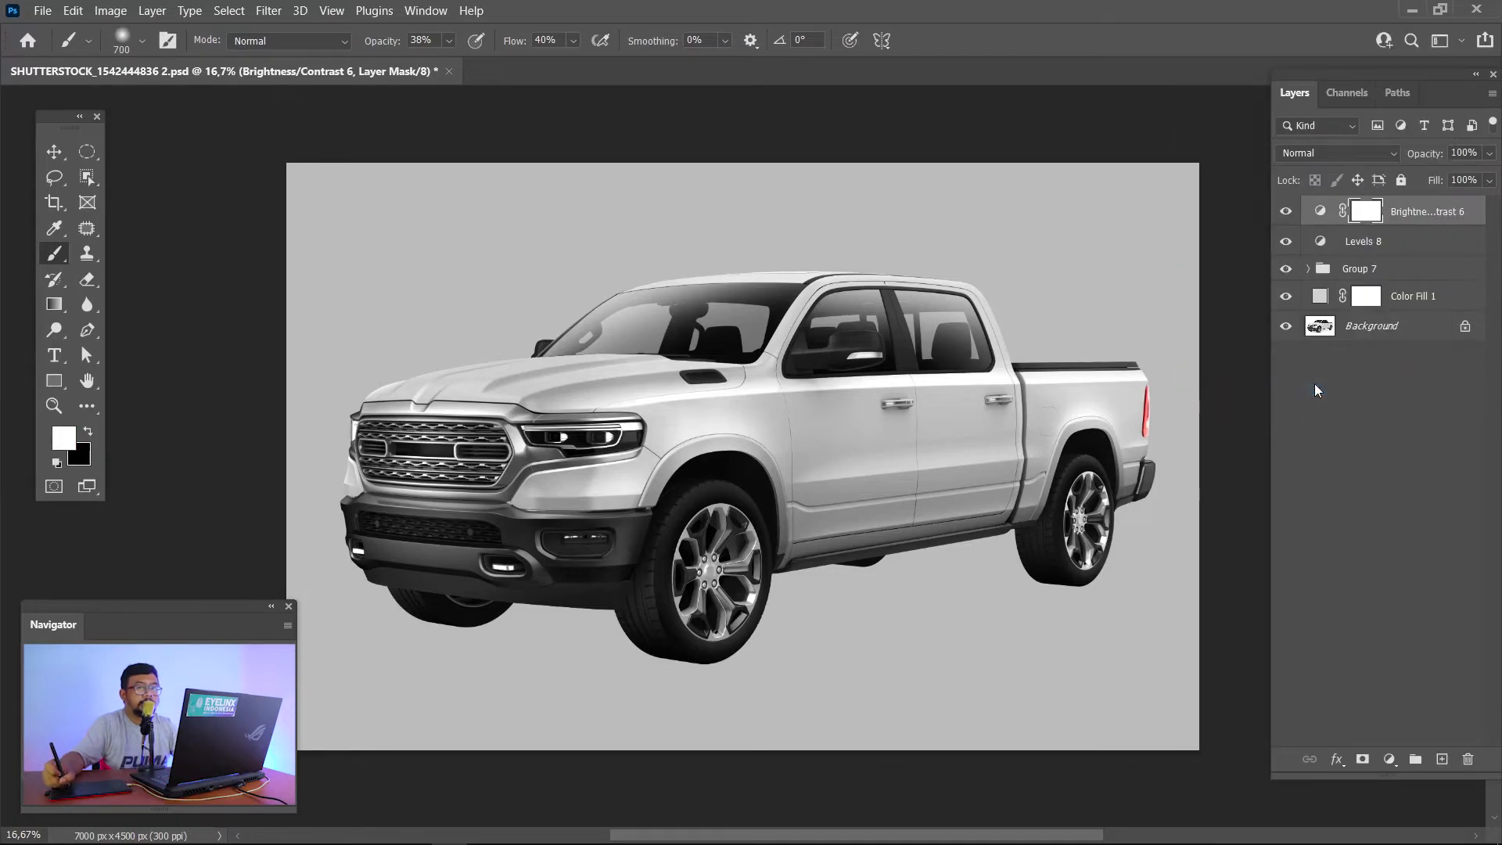
{"action": "key", "text": "ctrl+z"}
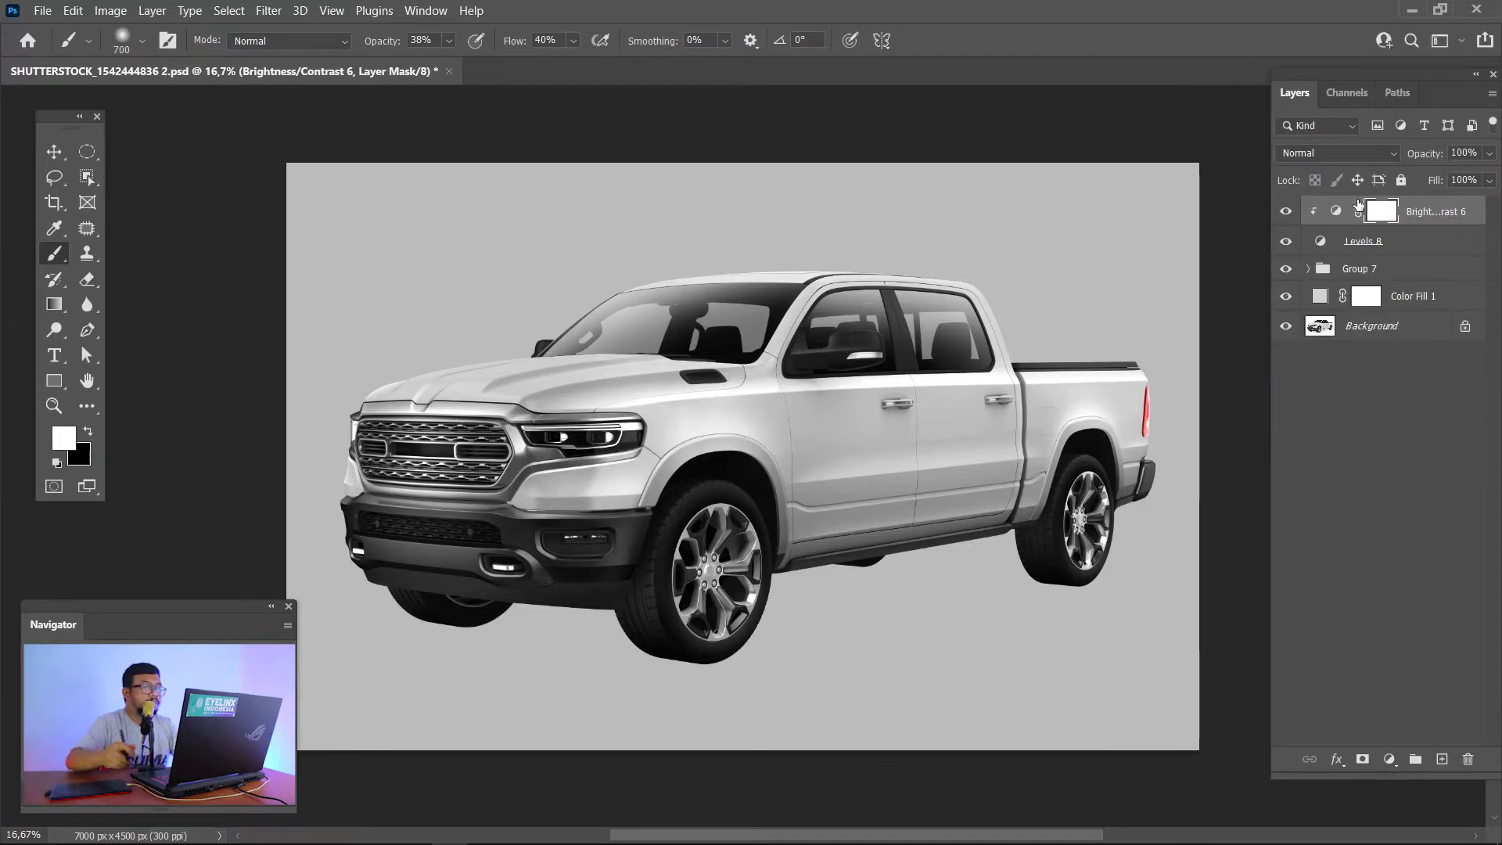
Step: Invert the Brightness/Contrast mask to black and paint white along the truck's side from front fender to rear with a 1200-pixel brush
{"action": "key", "text": "ctrl+i"}
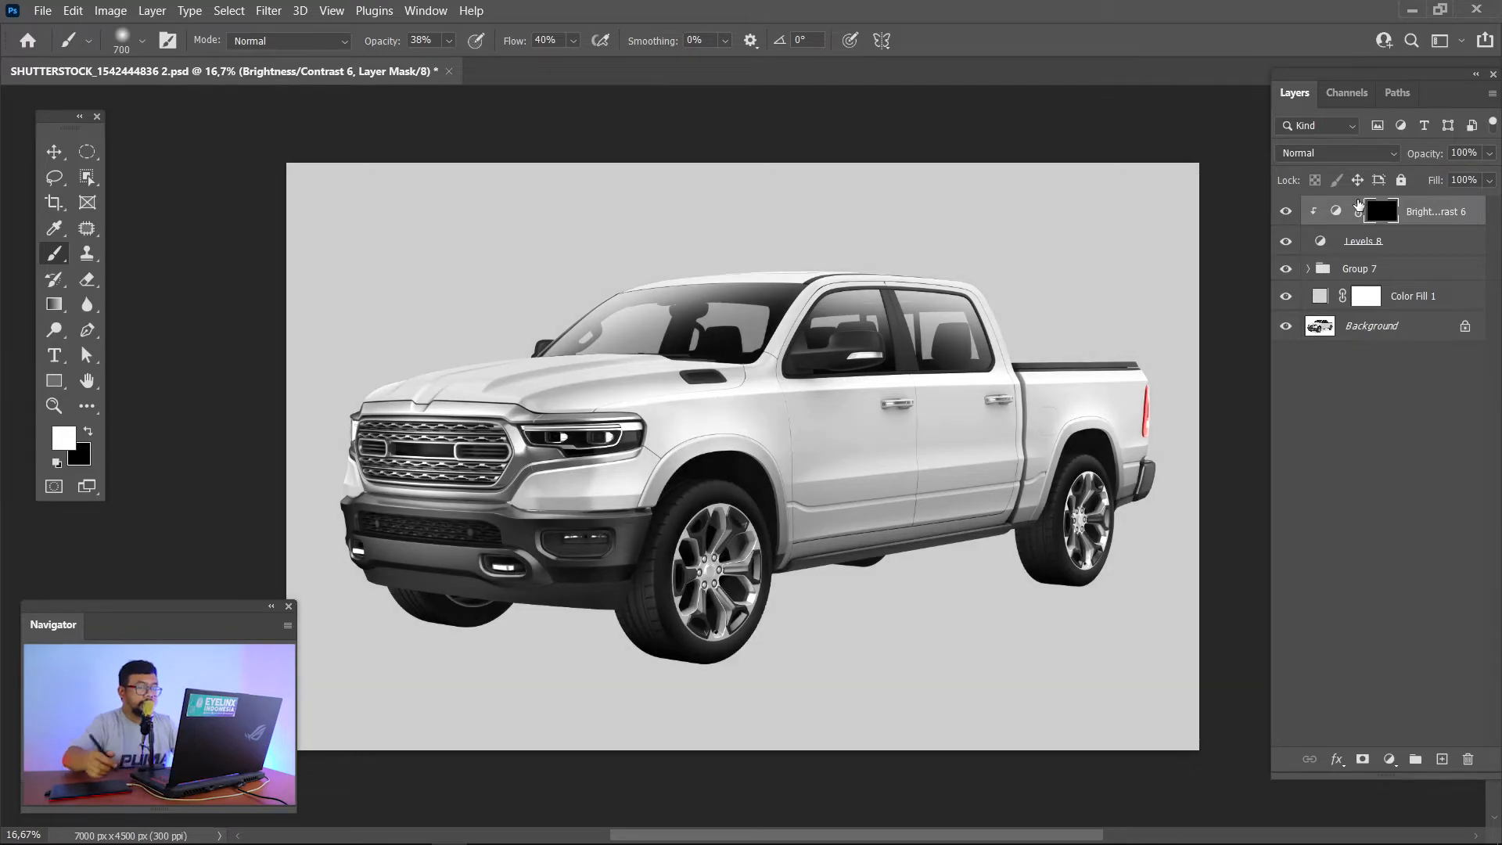
{"action": "key", "text": "bracketright"}
{"action": "key", "text": "bracketright"}
{"action": "key", "text": "bracketright"}
{"action": "key", "text": "bracketright"}
{"action": "key", "text": "bracketright"}
{"action": "left_click_drag", "start_coordinate": [687, 450], "coordinate": [743, 416]}
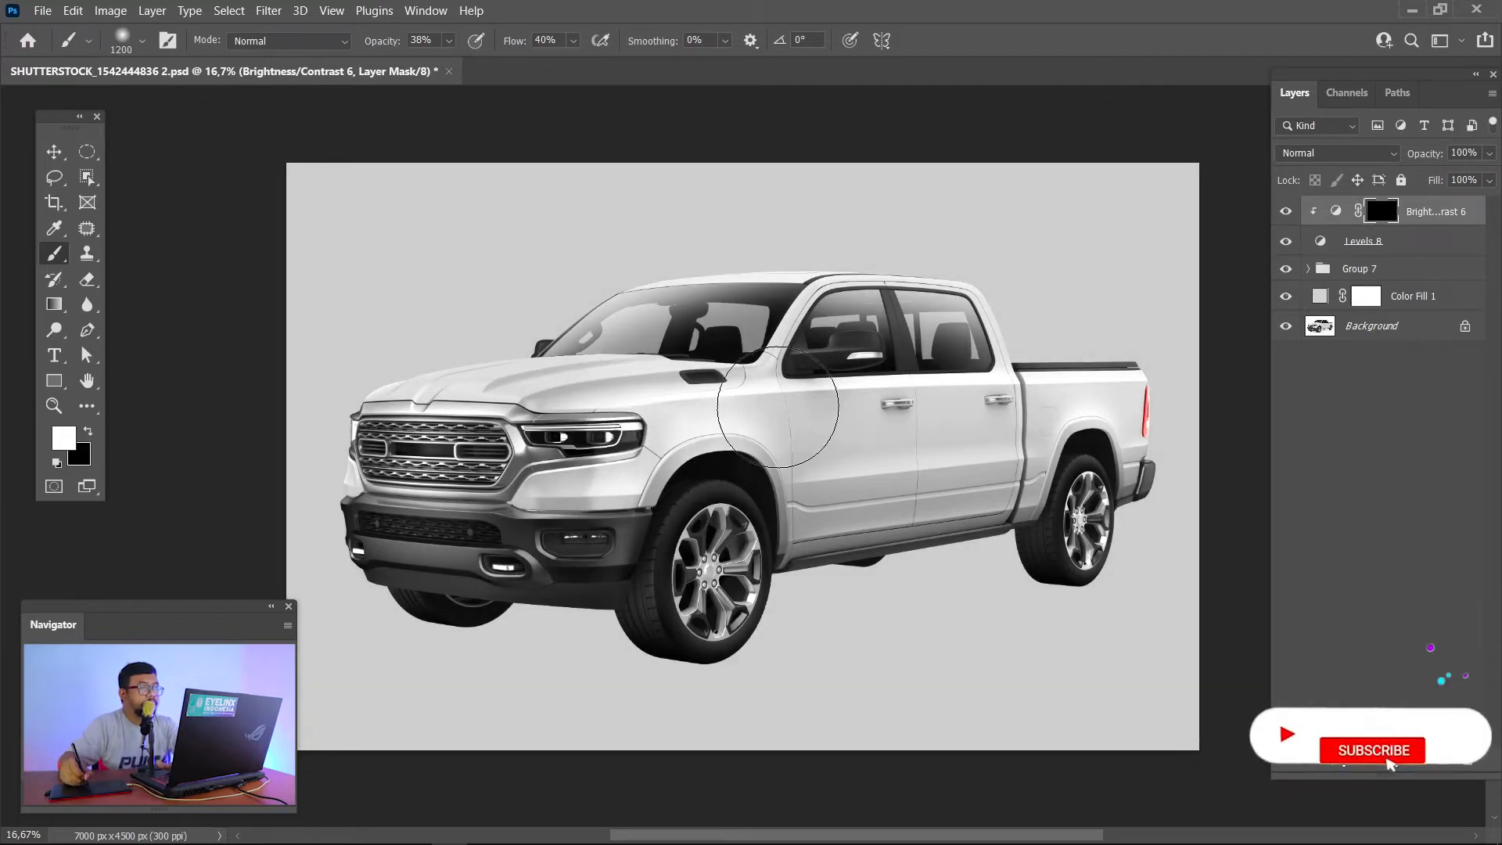
{"action": "mouse_move", "coordinate": [891, 395]}
{"action": "left_mouse_down"}
{"action": "mouse_move", "coordinate": [958, 529]}
{"action": "mouse_move", "coordinate": [1111, 383]}
{"action": "mouse_move", "coordinate": [920, 427]}
{"action": "mouse_move", "coordinate": [602, 356]}
{"action": "mouse_move", "coordinate": [300, 514]}
{"action": "mouse_move", "coordinate": [831, 303]}
{"action": "mouse_move", "coordinate": [846, 465]}
{"action": "mouse_move", "coordinate": [700, 576]}
{"action": "mouse_move", "coordinate": [1005, 556]}
{"action": "mouse_move", "coordinate": [1080, 529]}
{"action": "mouse_move", "coordinate": [1127, 444]}
{"action": "left_mouse_up"}
{"action": "key", "text": "ctrl+minus"}
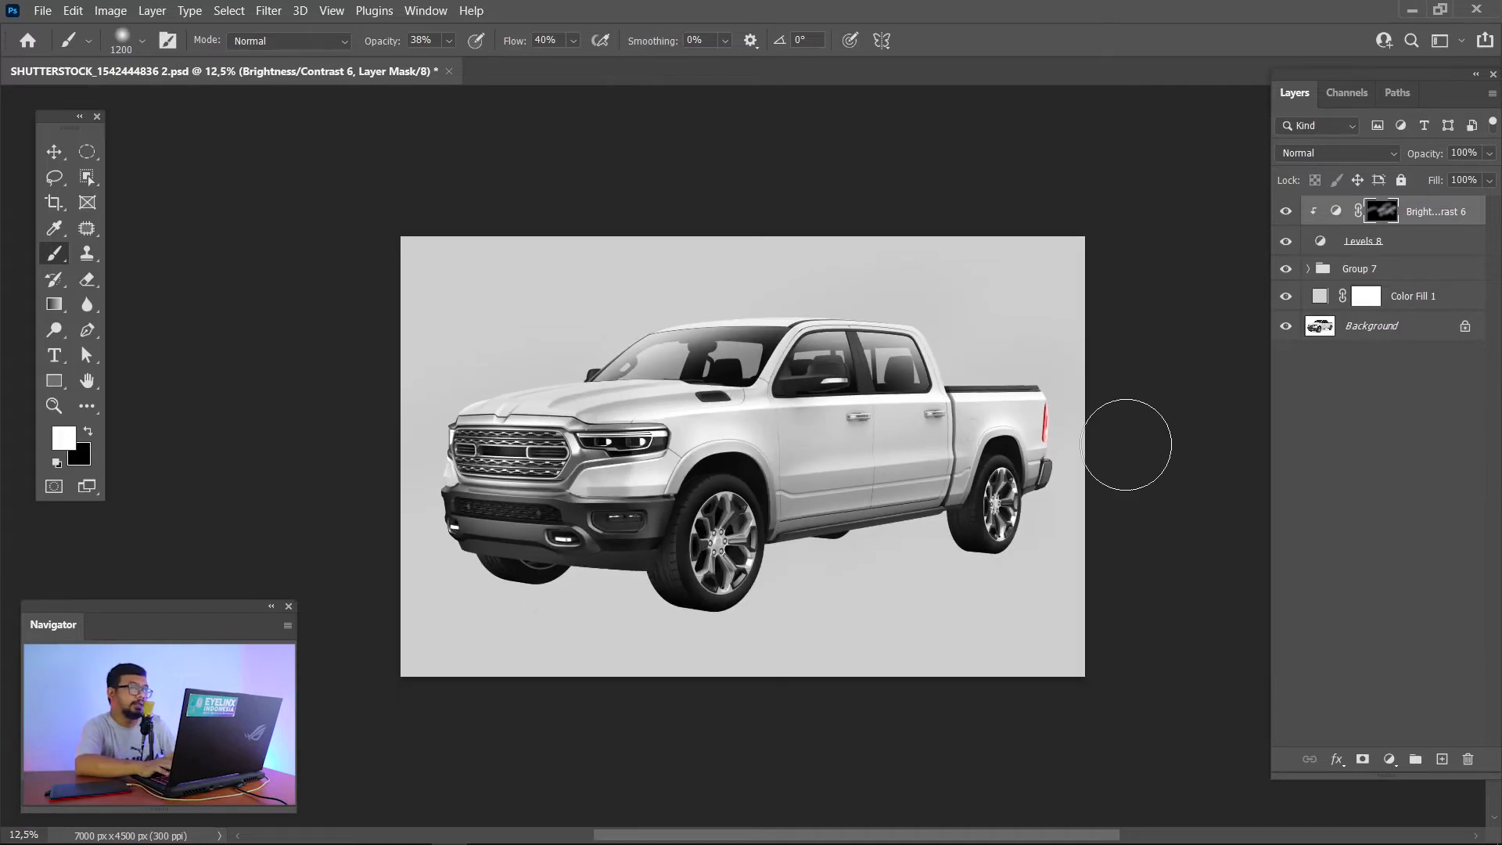